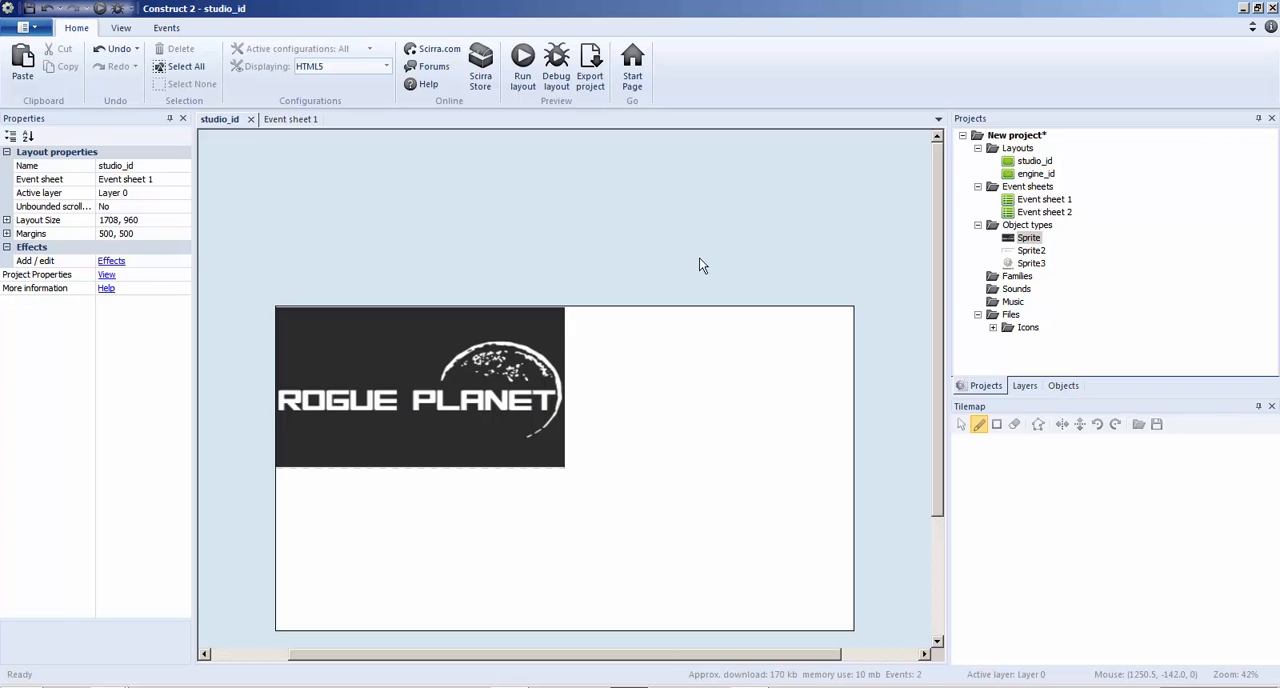
Clone the Sprite object type that holds the Rogue Planet logo
{"action": "left_click", "coordinate": [1034, 240]}
{"action": "right_click", "coordinate": [1034, 240]}
{"action": "left_click", "coordinate": [1069, 244]}
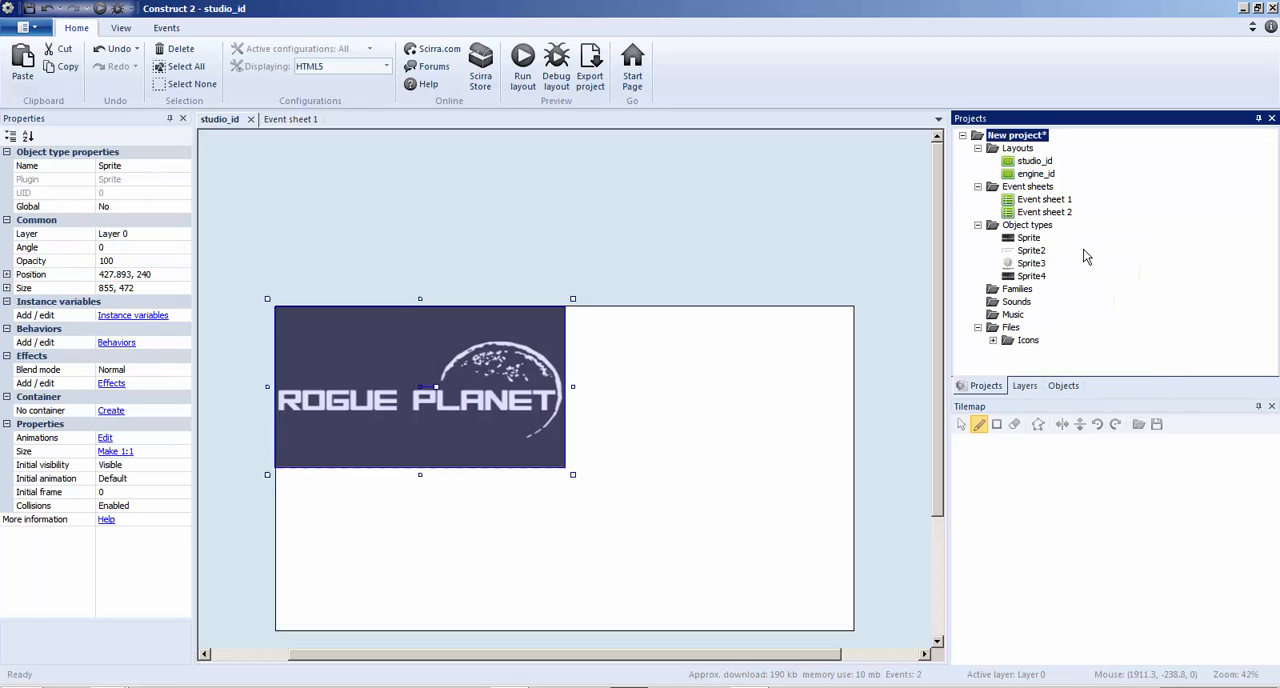
{"action": "left_click", "coordinate": [1031, 251]}
{"action": "left_click", "coordinate": [1028, 238]}
{"action": "left_click", "coordinate": [726, 233]}
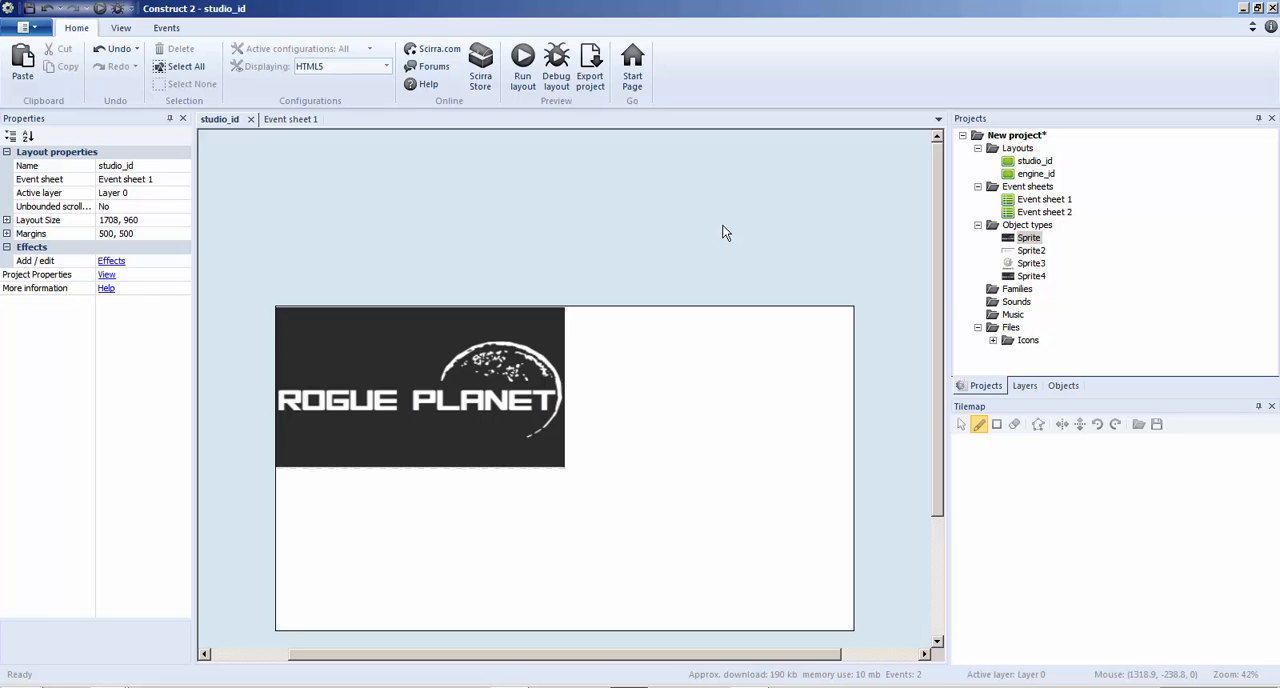
{"action": "scroll", "coordinate": [651, 286], "scroll_direction": "down", "scroll_amount": 2}
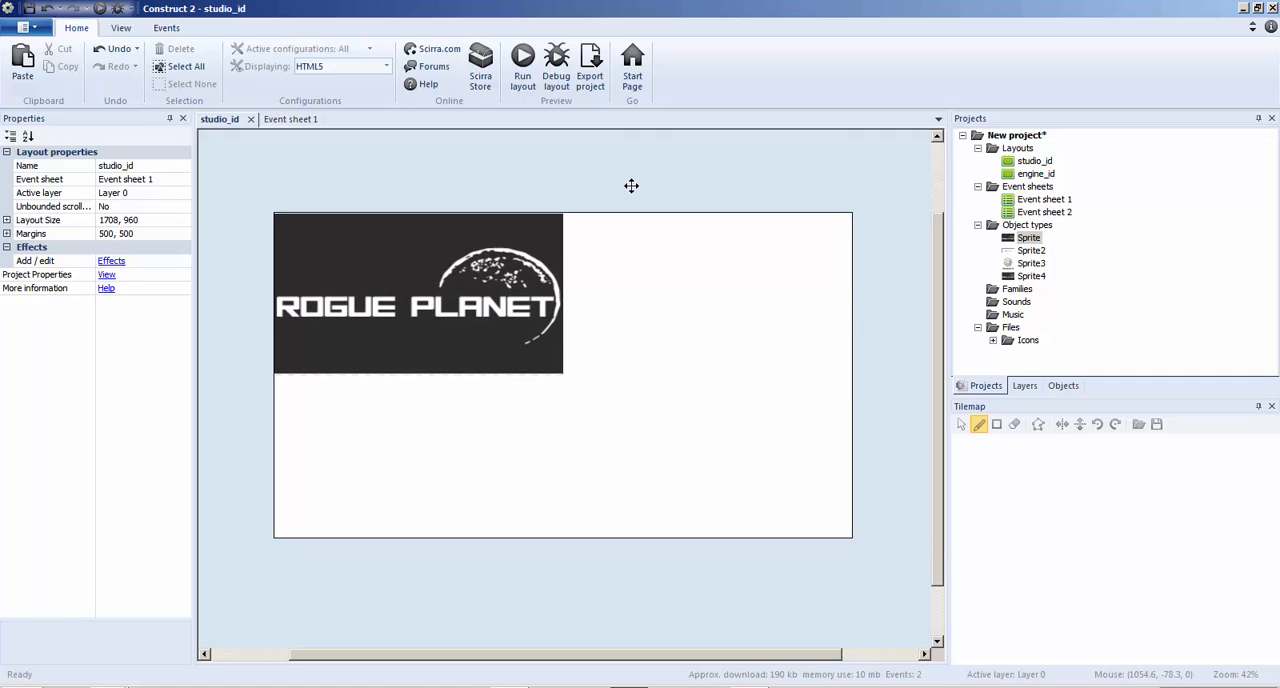
{"action": "scroll", "coordinate": [631, 193], "scroll_direction": "up", "scroll_amount": 1}
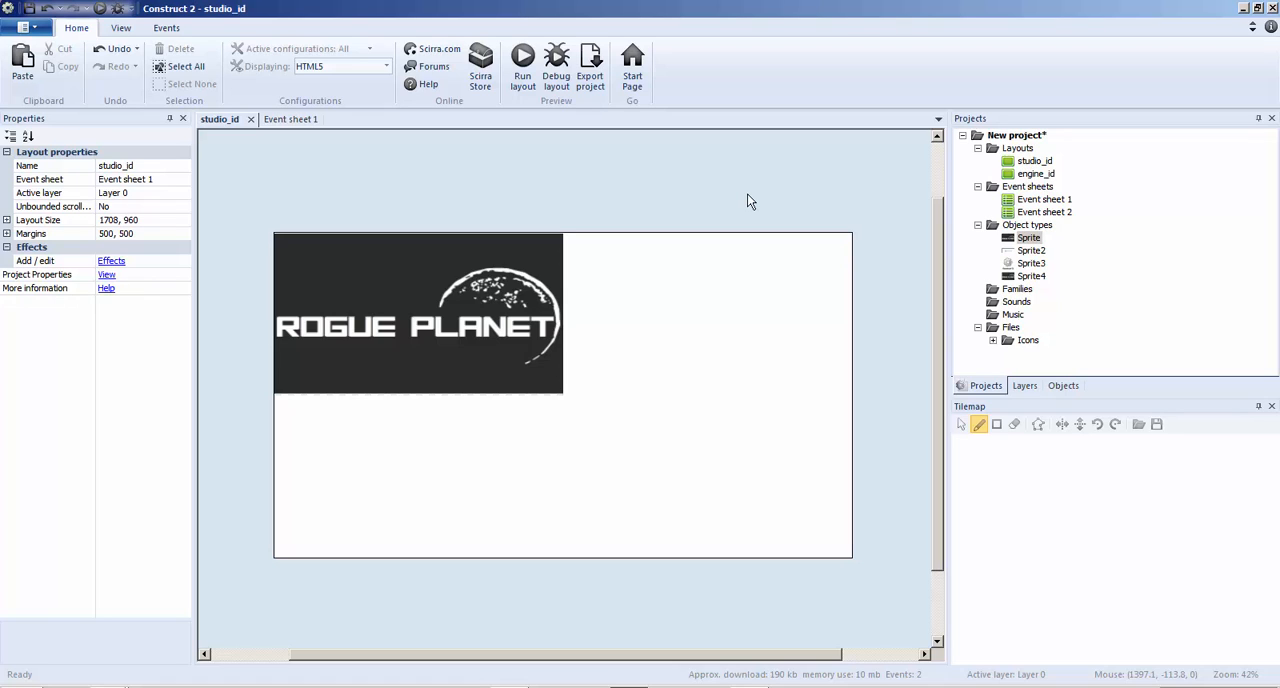
{"action": "middle_click_drag", "start_coordinate": [732, 191], "coordinate": [724, 187]}
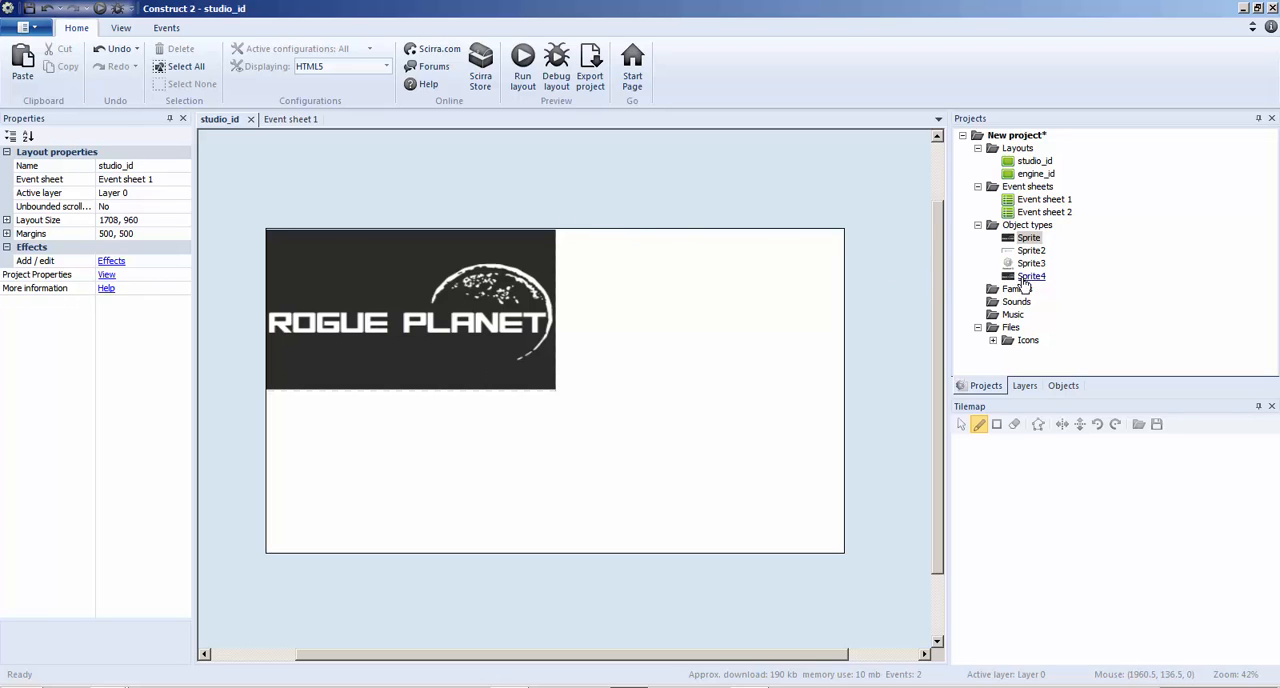
Rename the logo sprite already placed on the studio_id layout as studio_1
{"action": "left_click", "coordinate": [364, 288]}
{"action": "left_click", "coordinate": [141, 169]}
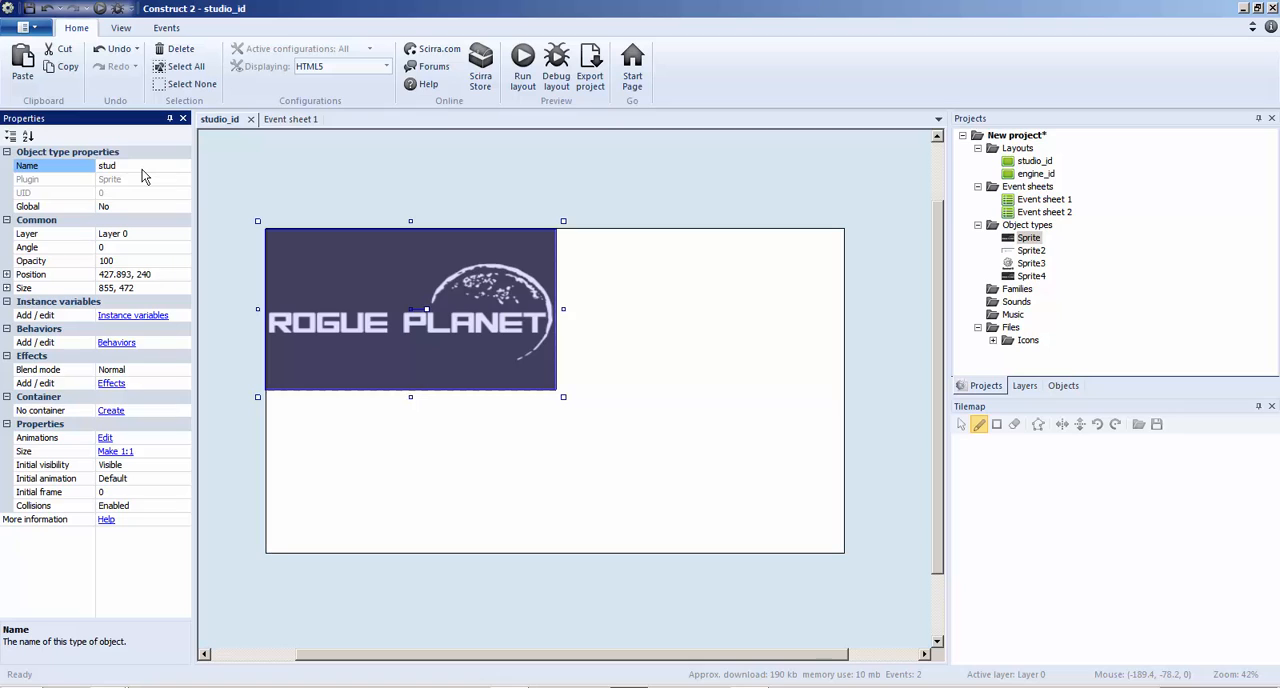
{"action": "type", "text": "1"}
{"action": "left_click", "coordinate": [516, 166]}
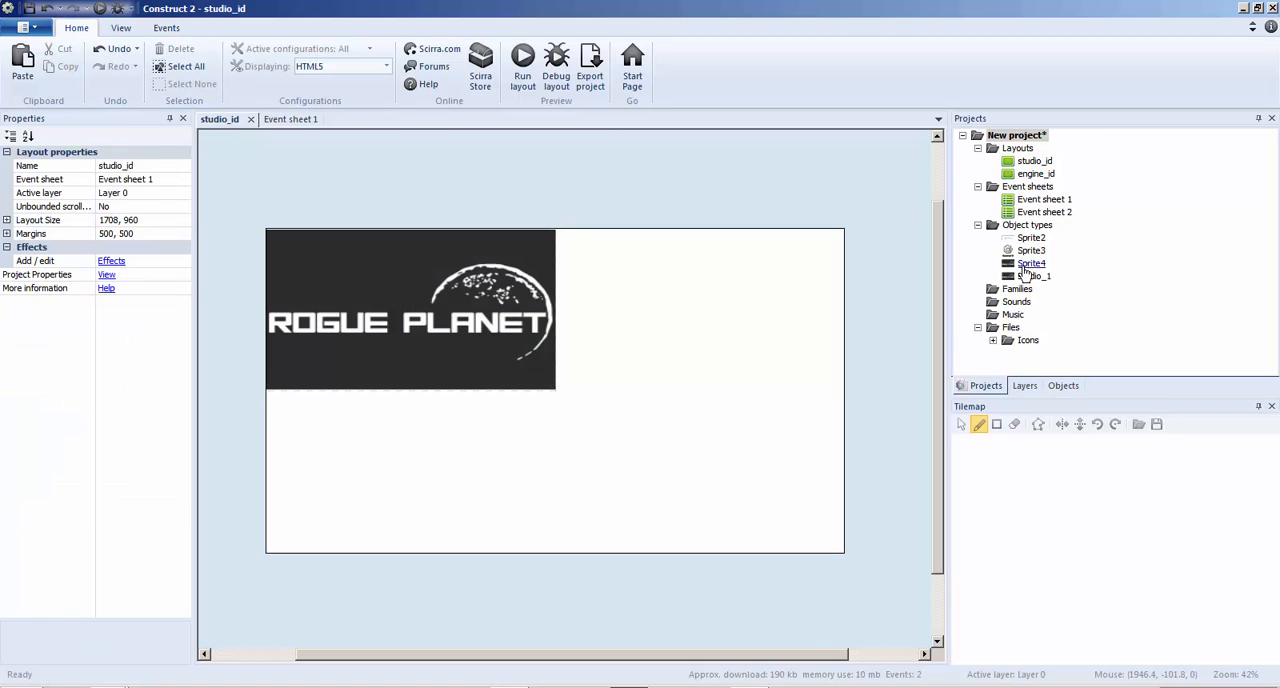
Place an instance of the cloned logo sprite on the layout and rename it studio_2
{"action": "left_click_drag", "start_coordinate": [1031, 263], "coordinate": [637, 282]}
{"action": "left_click", "coordinate": [152, 166]}
{"action": "type", "text": "stdu"}
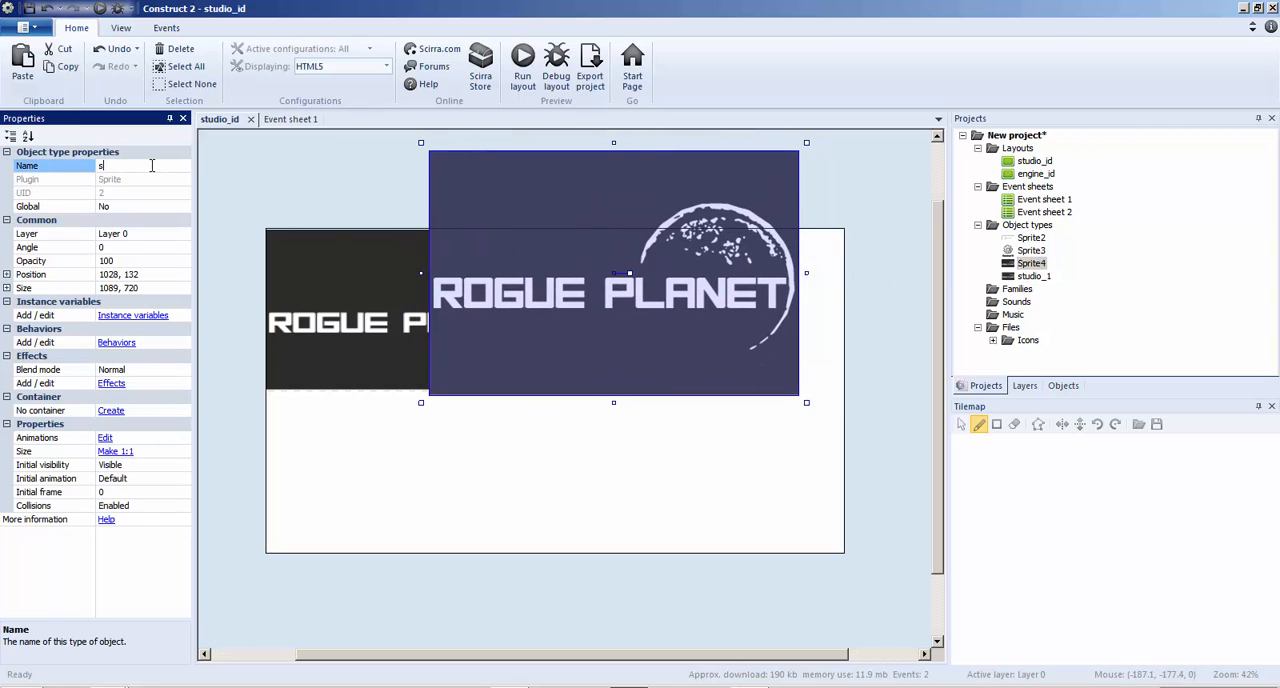
{"action": "key", "text": "BackSpace"}
{"action": "key", "text": "BackSpace"}
{"action": "key", "text": "BackSpace"}
{"action": "type", "text": "tudio_2"}
{"action": "left_click", "coordinate": [269, 167]}
{"action": "left_click", "coordinate": [600, 203]}
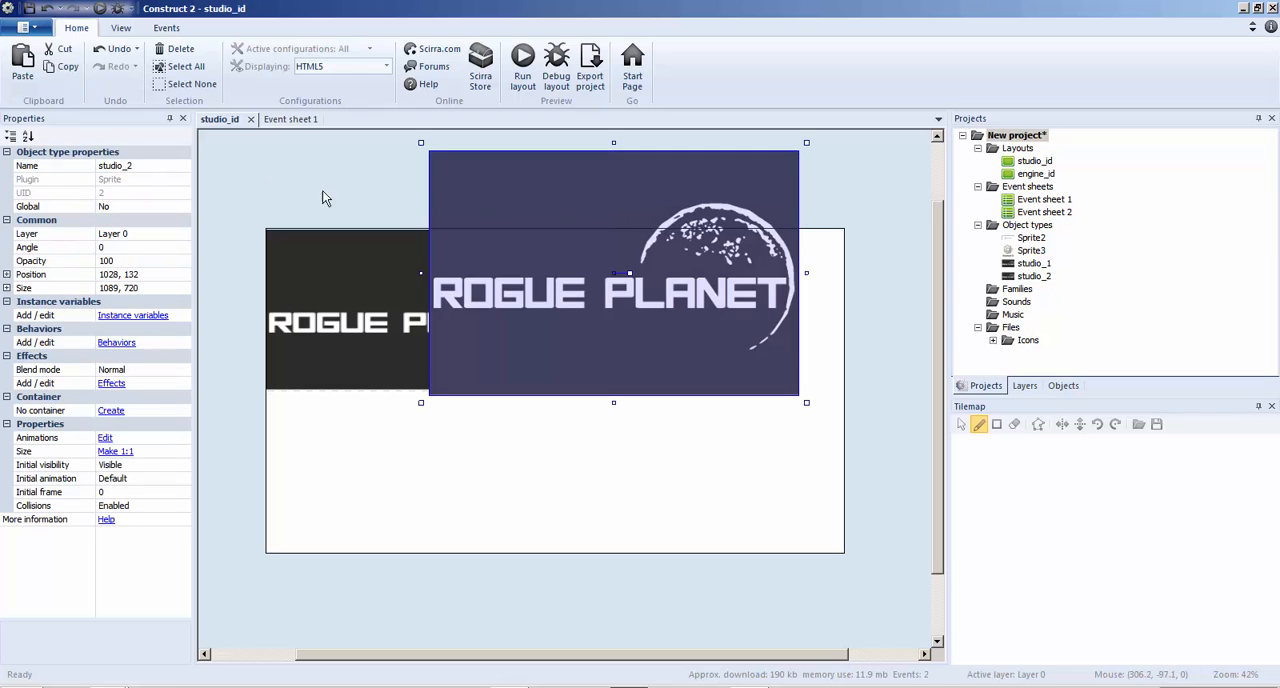
Copy the size of studio_1 to studio_2, making it 855, 472
{"action": "left_click", "coordinate": [316, 292]}
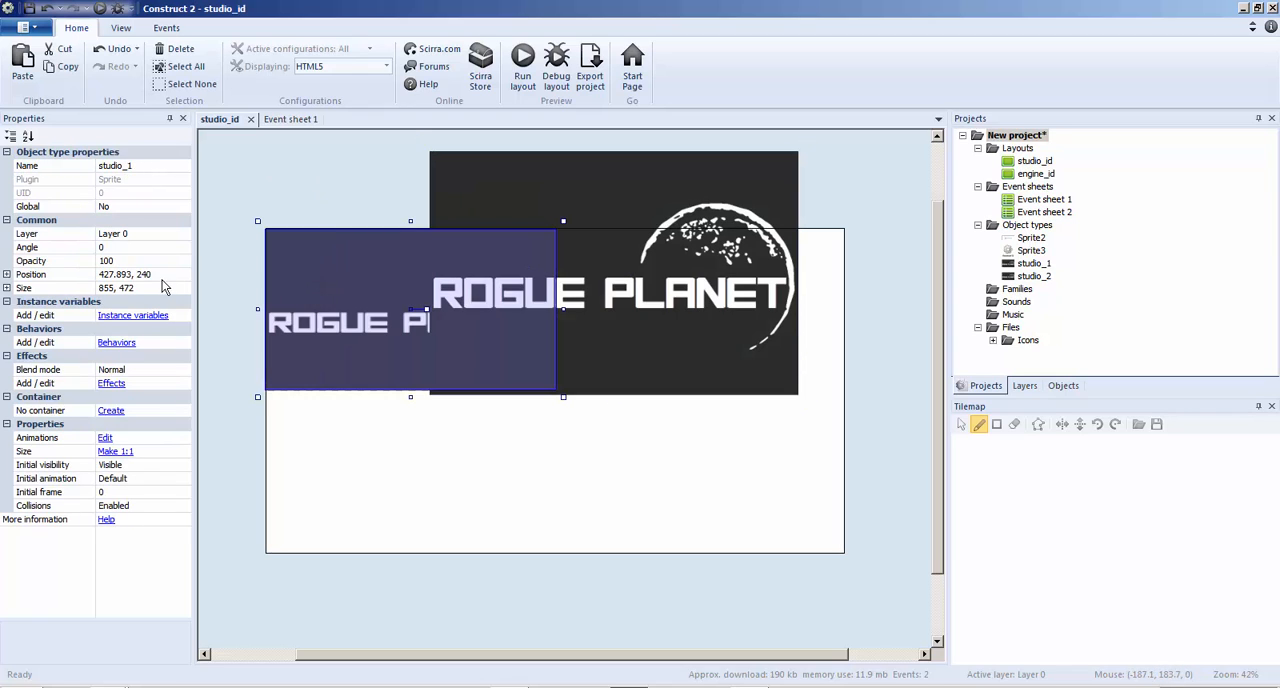
{"action": "left_click", "coordinate": [160, 288]}
{"action": "left_click", "coordinate": [614, 206]}
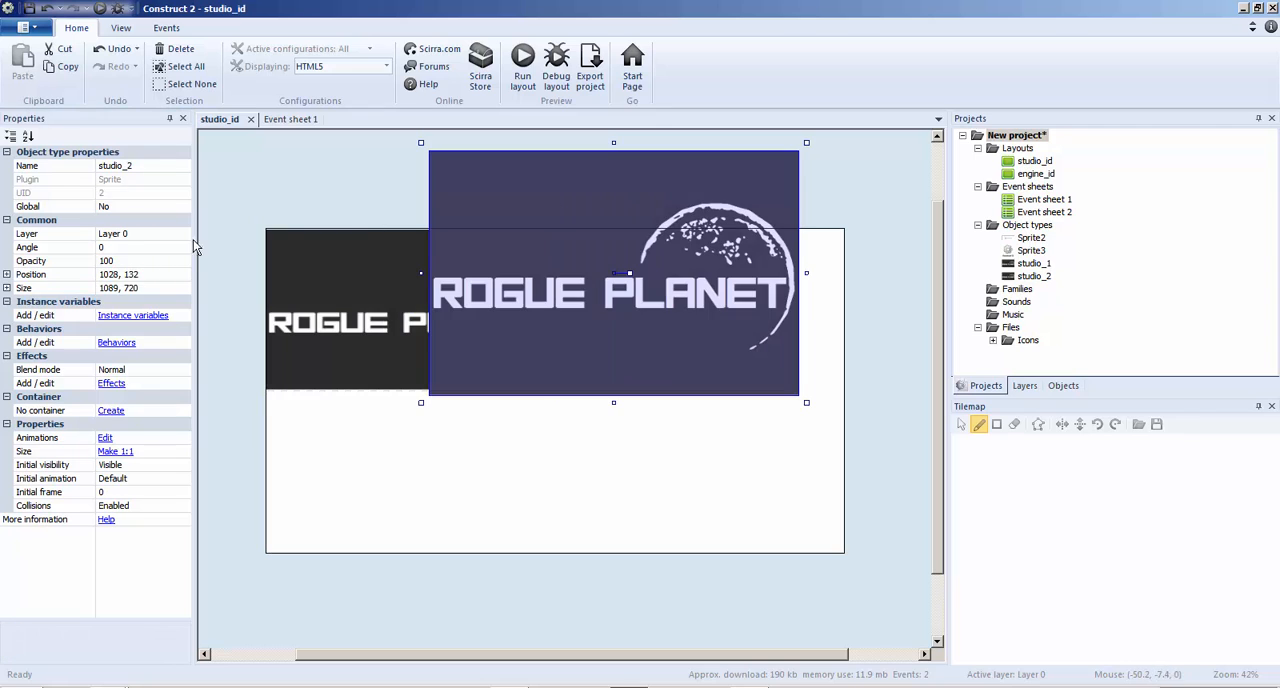
{"action": "left_click", "coordinate": [147, 288]}
{"action": "key", "text": "ctrl+v"}
{"action": "left_click", "coordinate": [322, 179]}
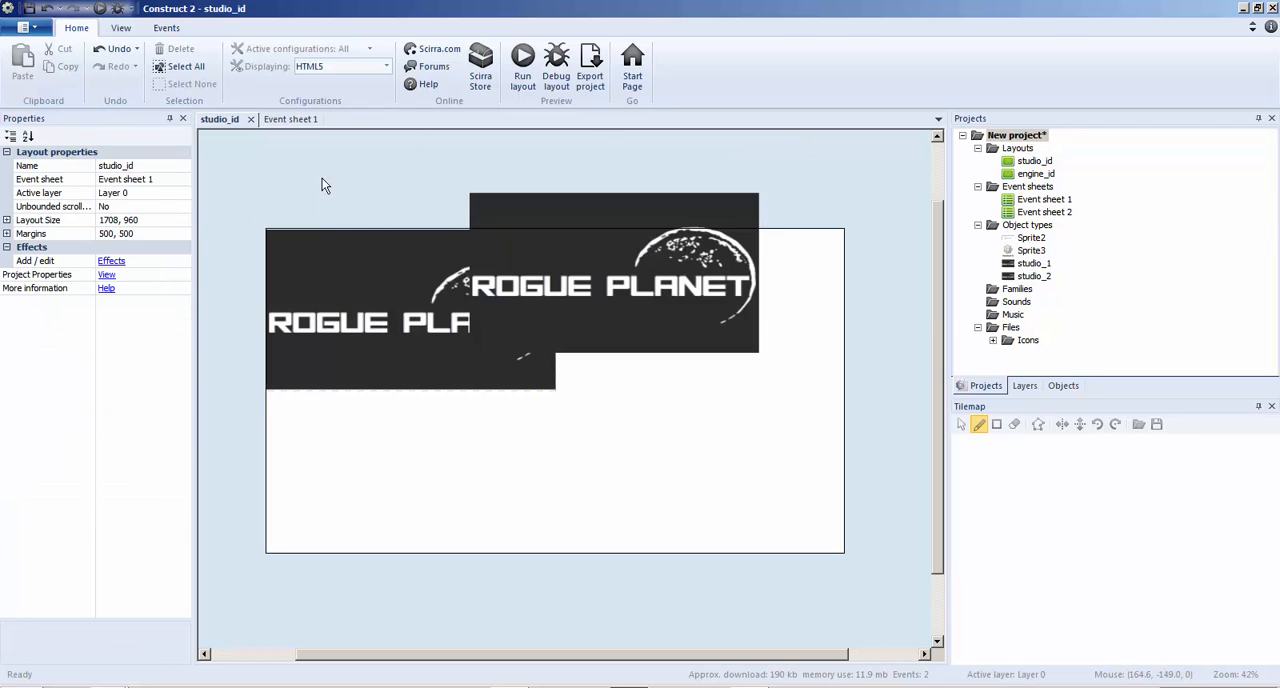
Move studio_2 over studio_1 at the layout's upper-left corner, to about 431, 240
{"action": "left_click_drag", "start_coordinate": [624, 243], "coordinate": [315, 282]}
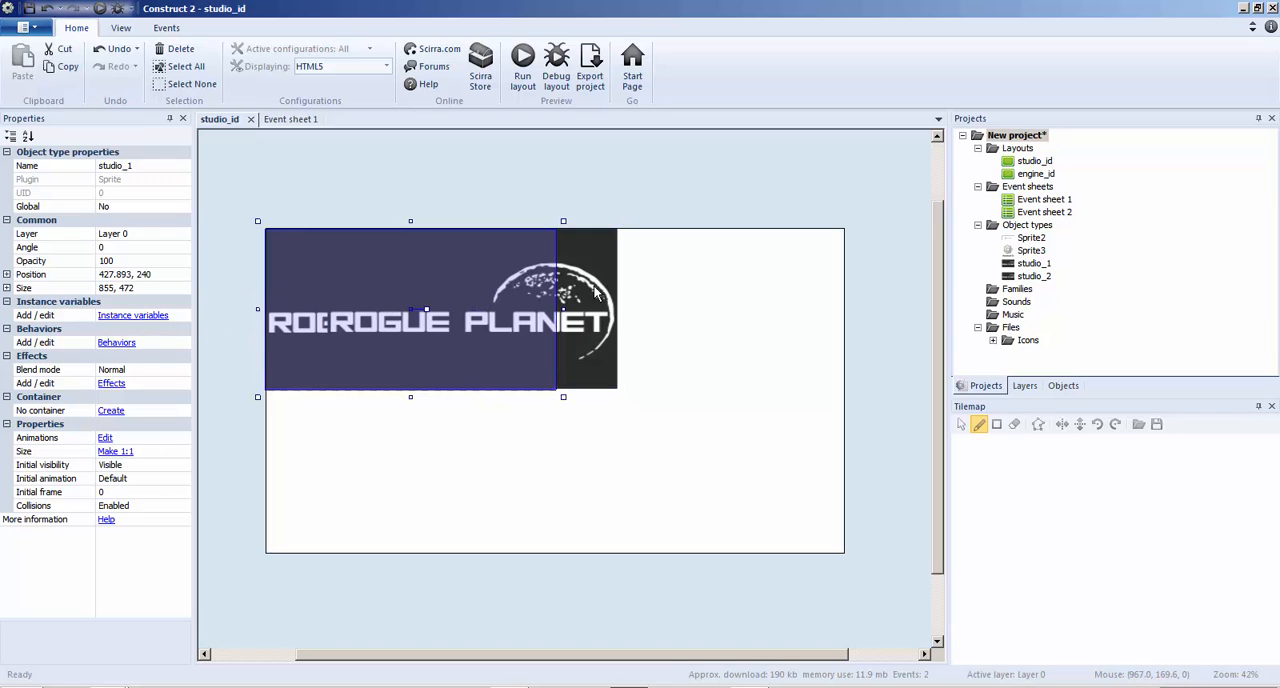
{"action": "left_click_drag", "start_coordinate": [596, 292], "coordinate": [533, 295]}
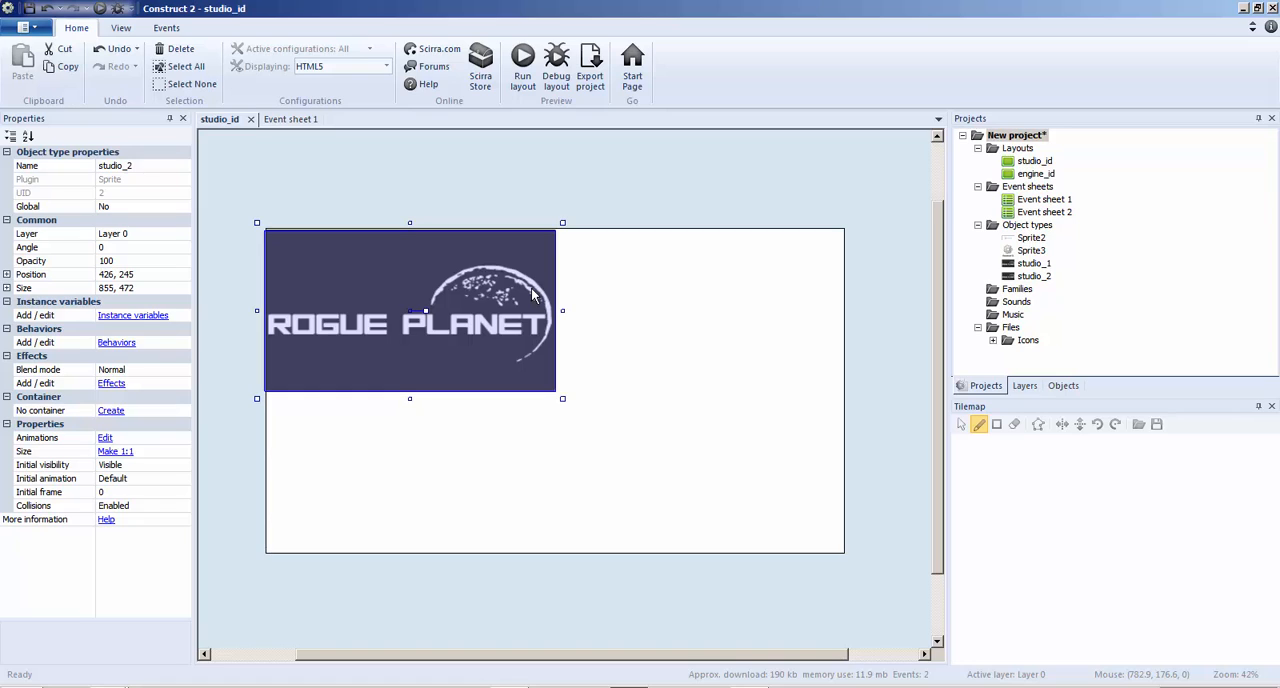
{"action": "left_click_drag", "start_coordinate": [533, 295], "coordinate": [536, 292]}
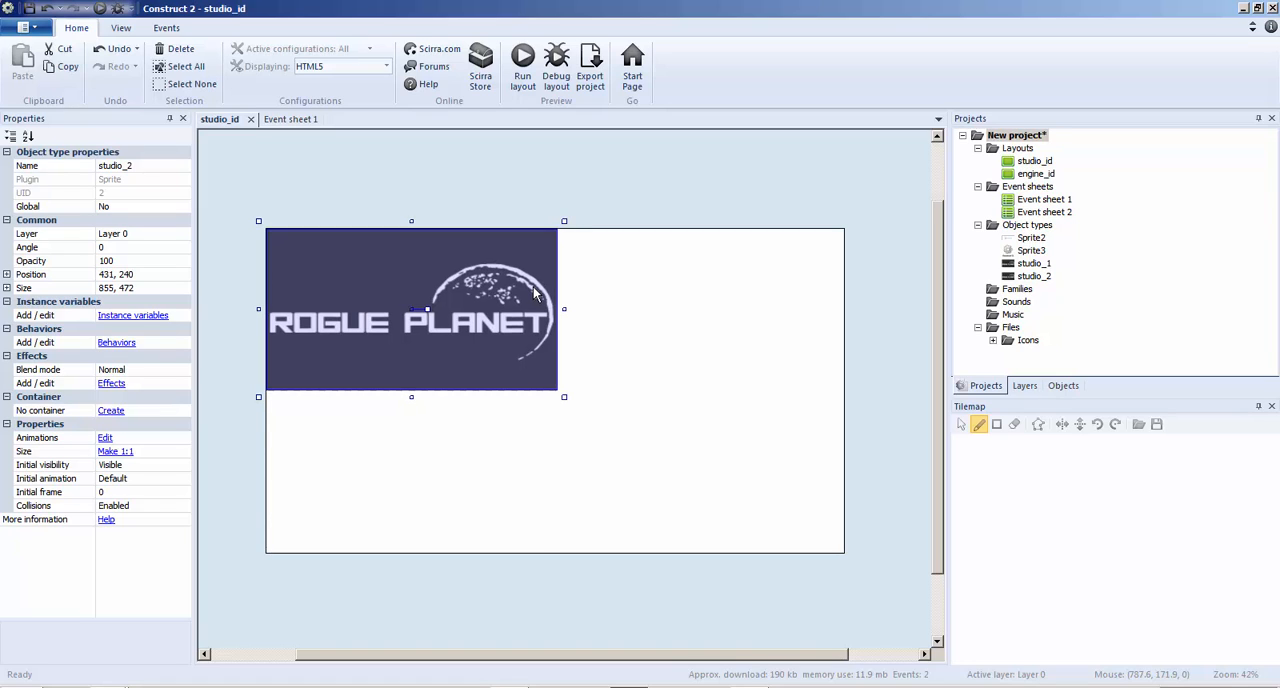
Add the Water background effect to studio_2
{"action": "left_click", "coordinate": [109, 384]}
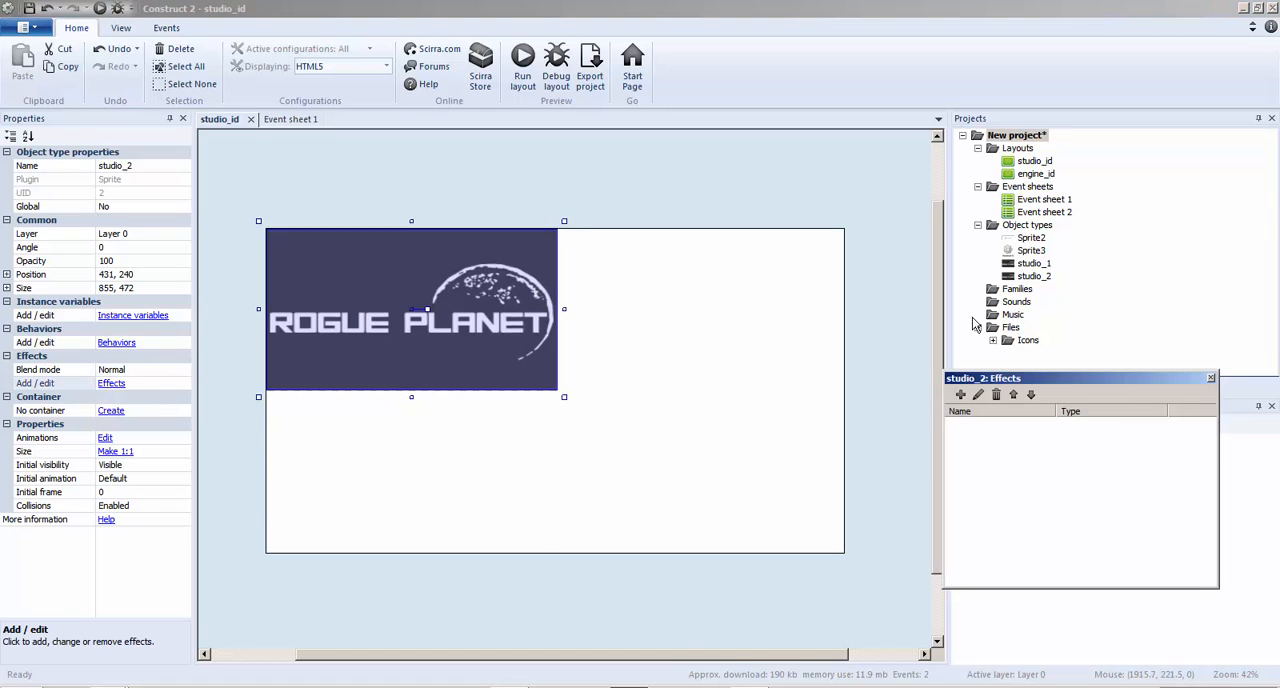
{"action": "left_click", "coordinate": [960, 394]}
{"action": "left_click", "coordinate": [916, 146]}
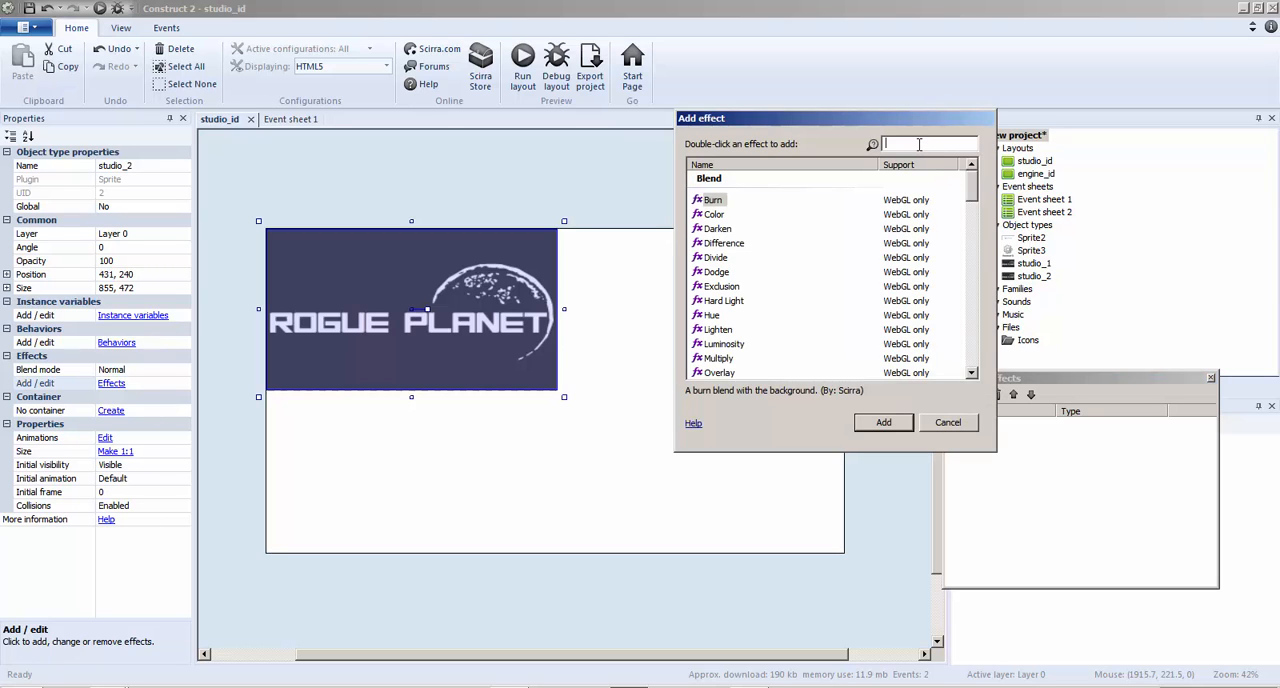
{"action": "type", "text": "water"}
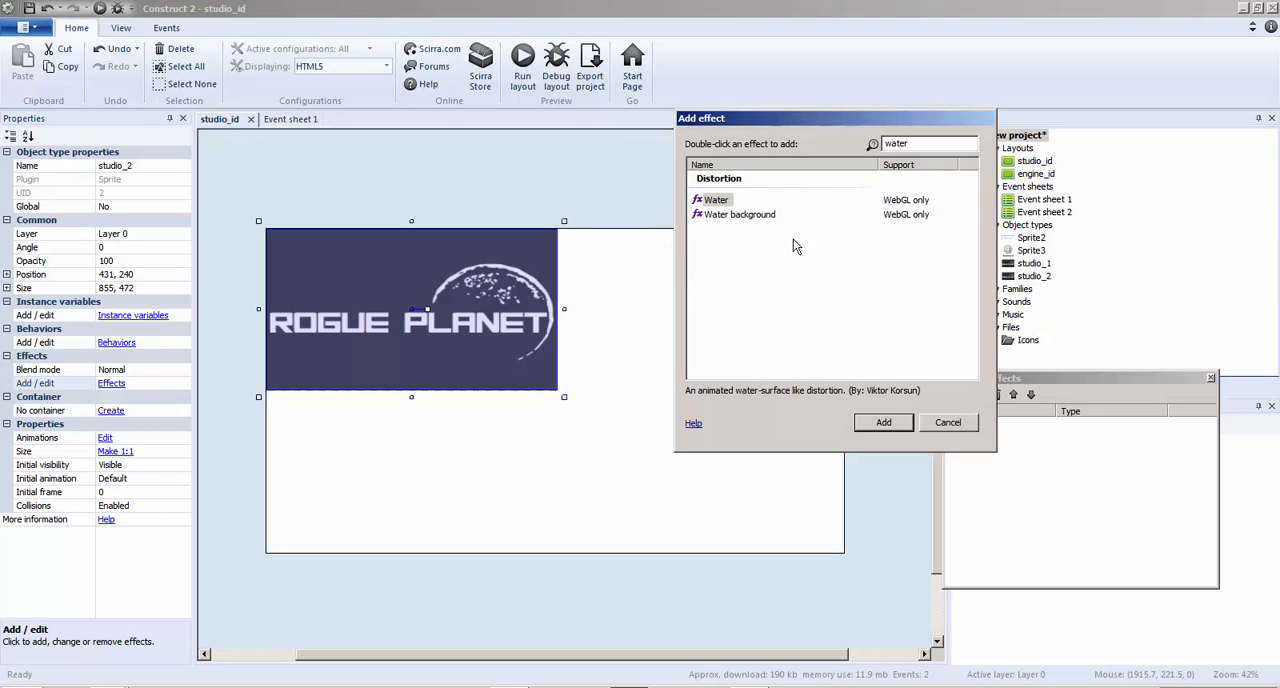
{"action": "double_click", "coordinate": [776, 216]}
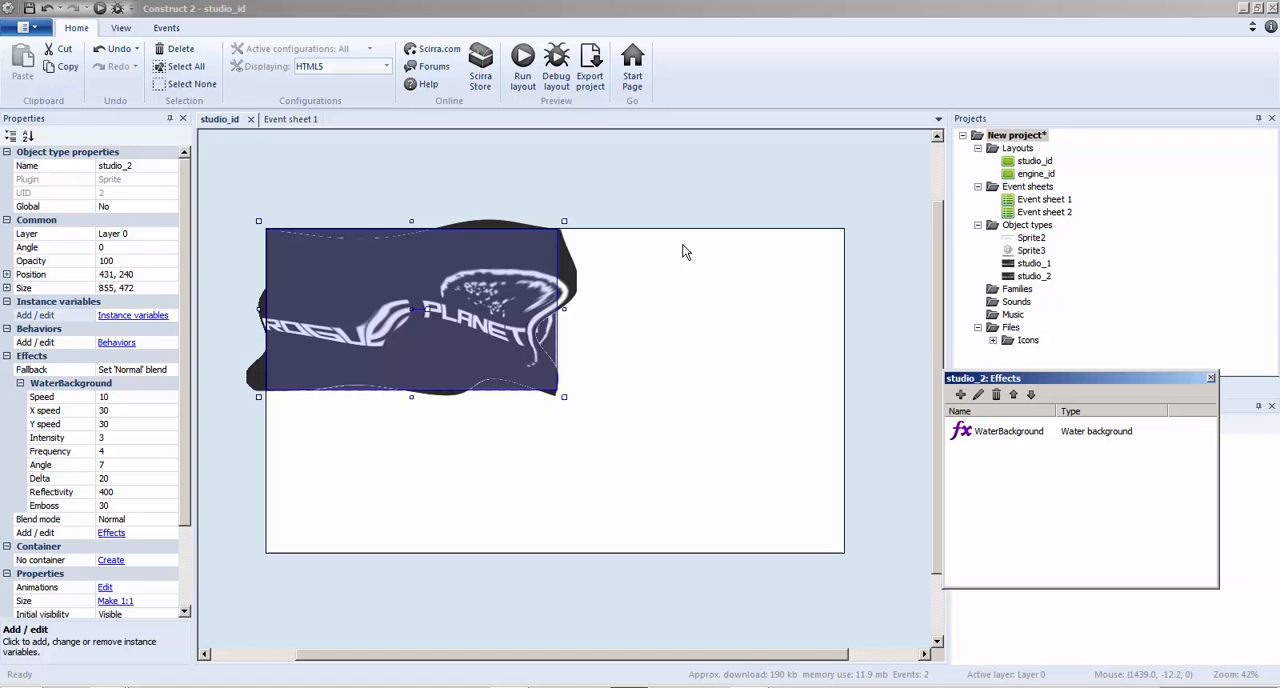
Run the layout to preview the water distortion on the logo, then close the preview
{"action": "left_click", "coordinate": [127, 496]}
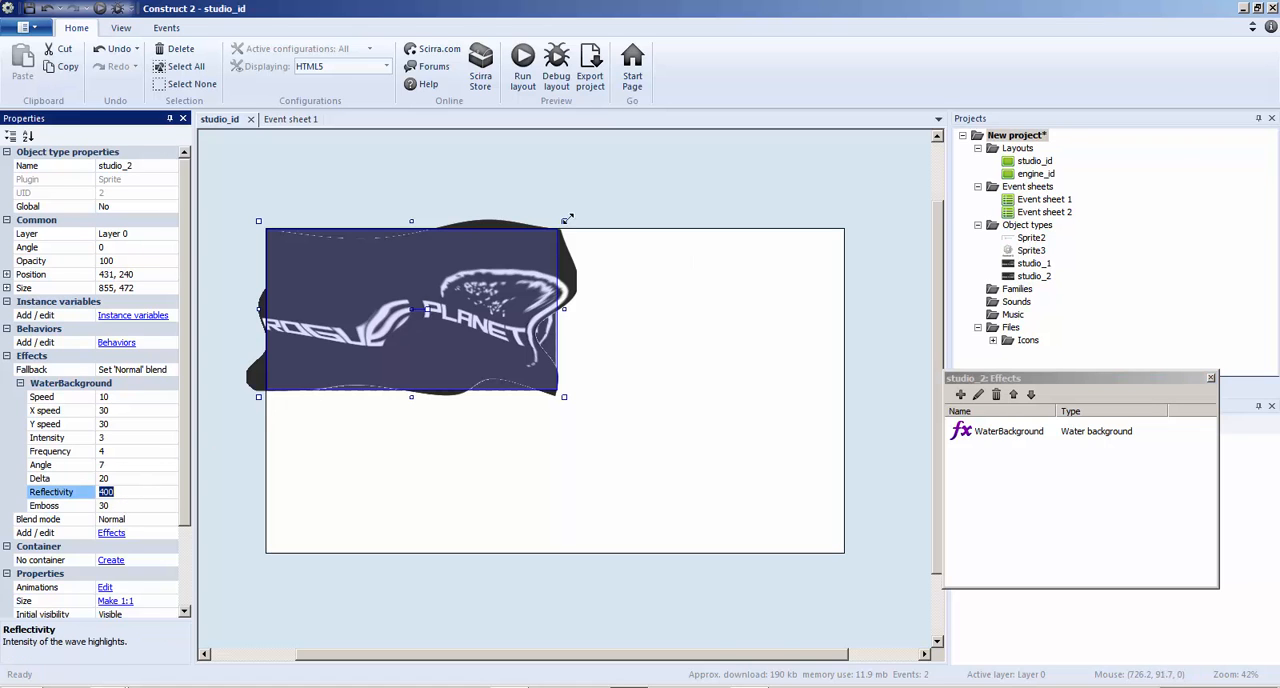
{"action": "left_click", "coordinate": [628, 160]}
{"action": "left_click", "coordinate": [523, 68]}
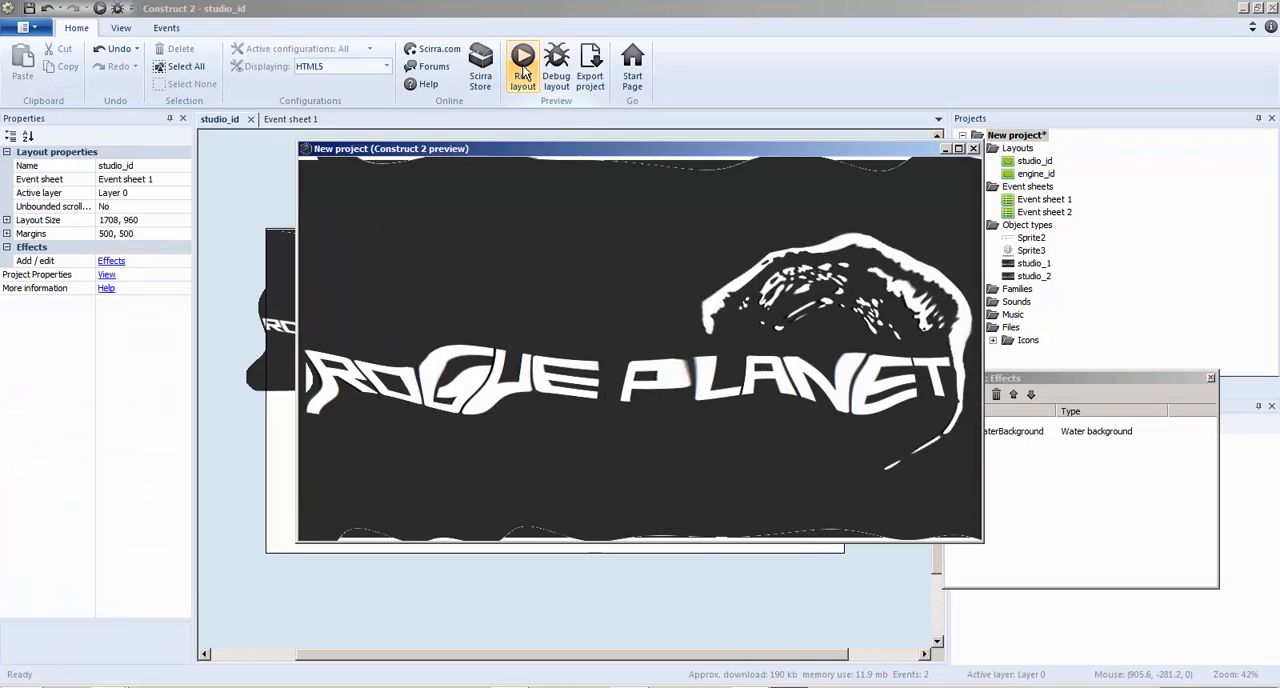
{"action": "left_click", "coordinate": [973, 148]}
Set the frequency of studio_2's WaterBackground effect to 1 and preview the layout
{"action": "left_click", "coordinate": [328, 320]}
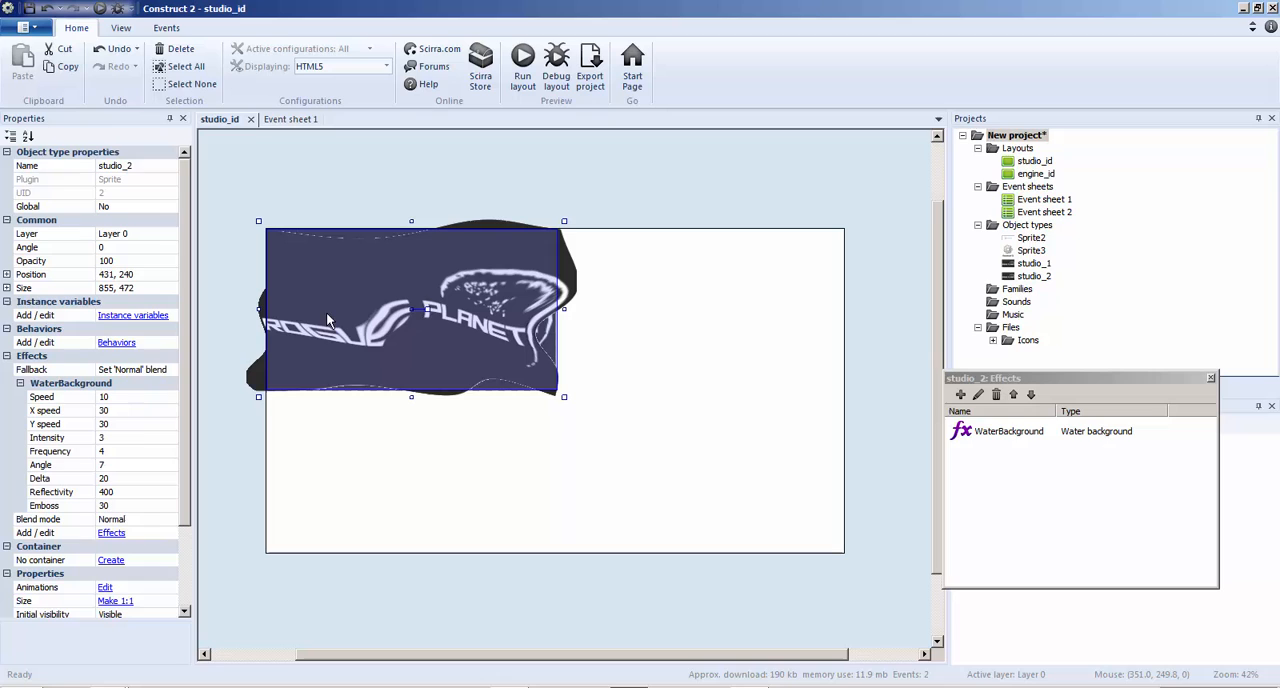
{"action": "left_click", "coordinate": [118, 466]}
{"action": "left_click", "coordinate": [115, 454]}
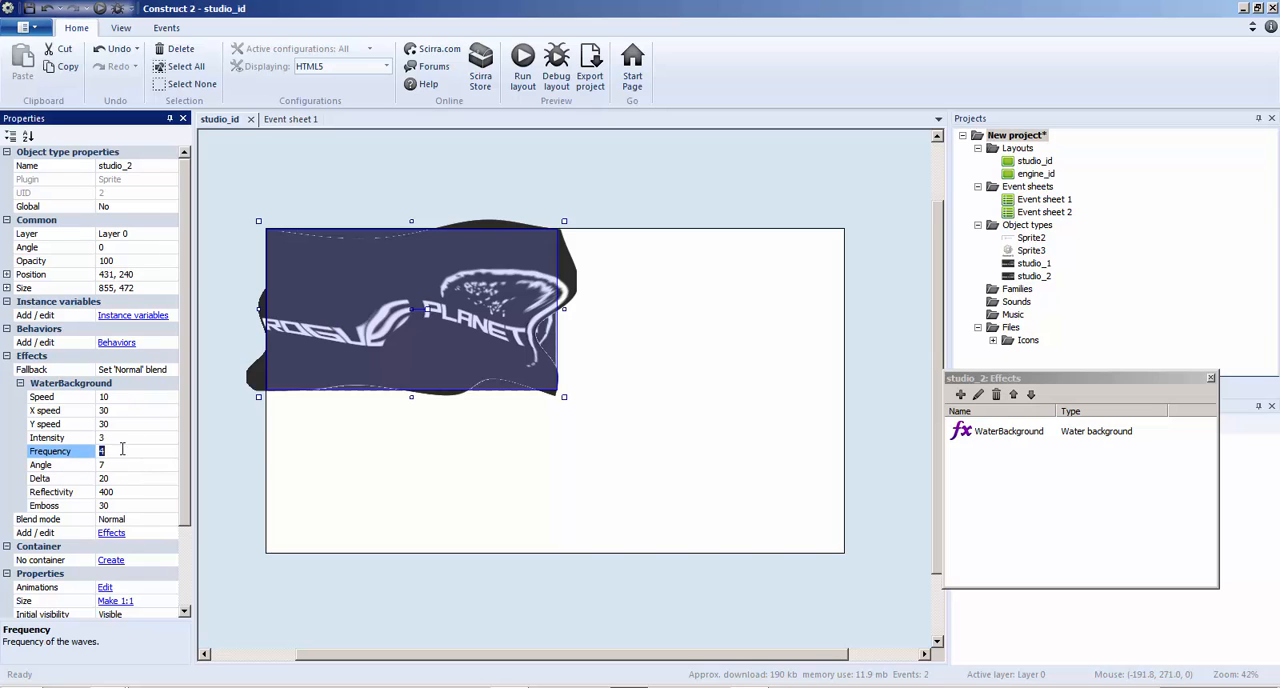
{"action": "left_click", "coordinate": [678, 351]}
{"action": "left_click", "coordinate": [523, 62]}
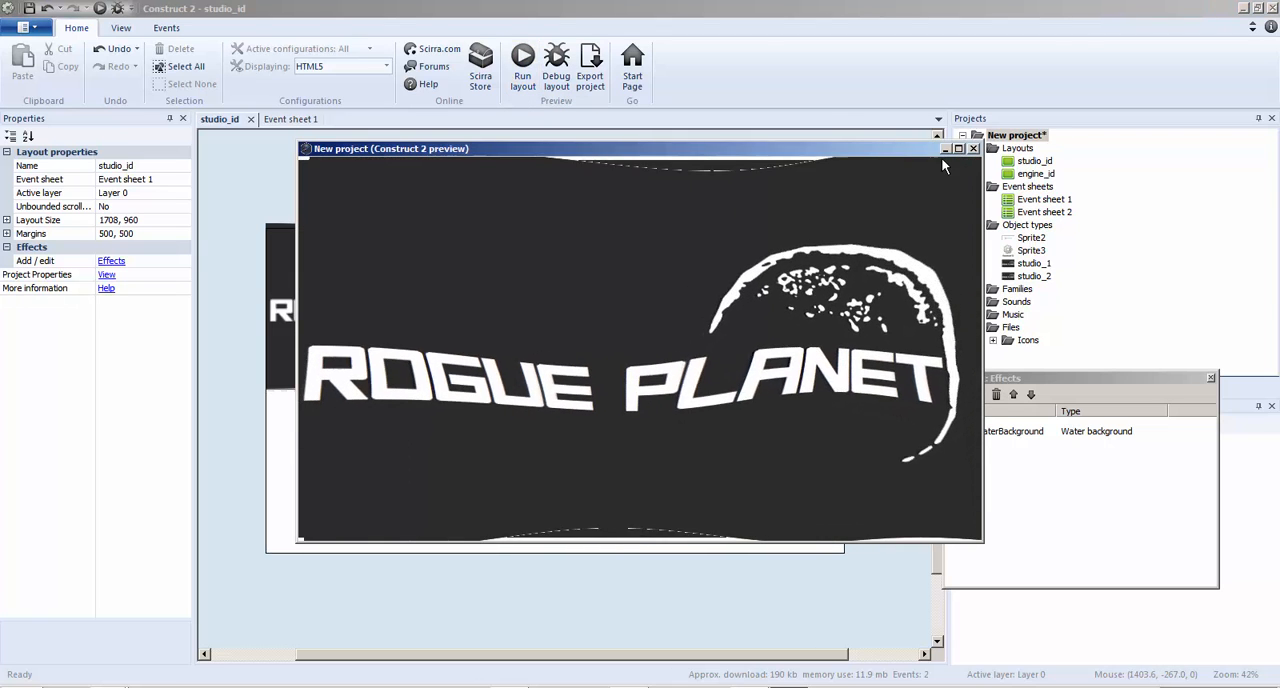
{"action": "left_click", "coordinate": [973, 149]}
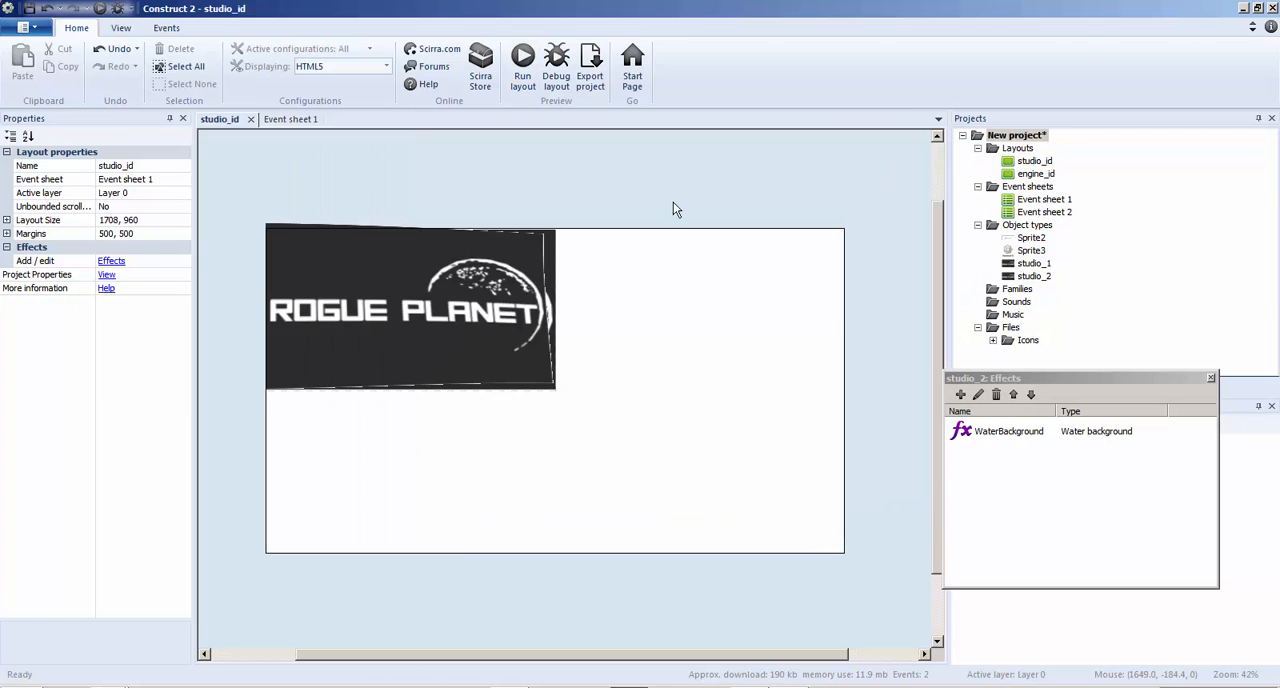
Set the intensity of studio_2's WaterBackground effect to 5 and preview the layout
{"action": "left_click", "coordinate": [518, 284]}
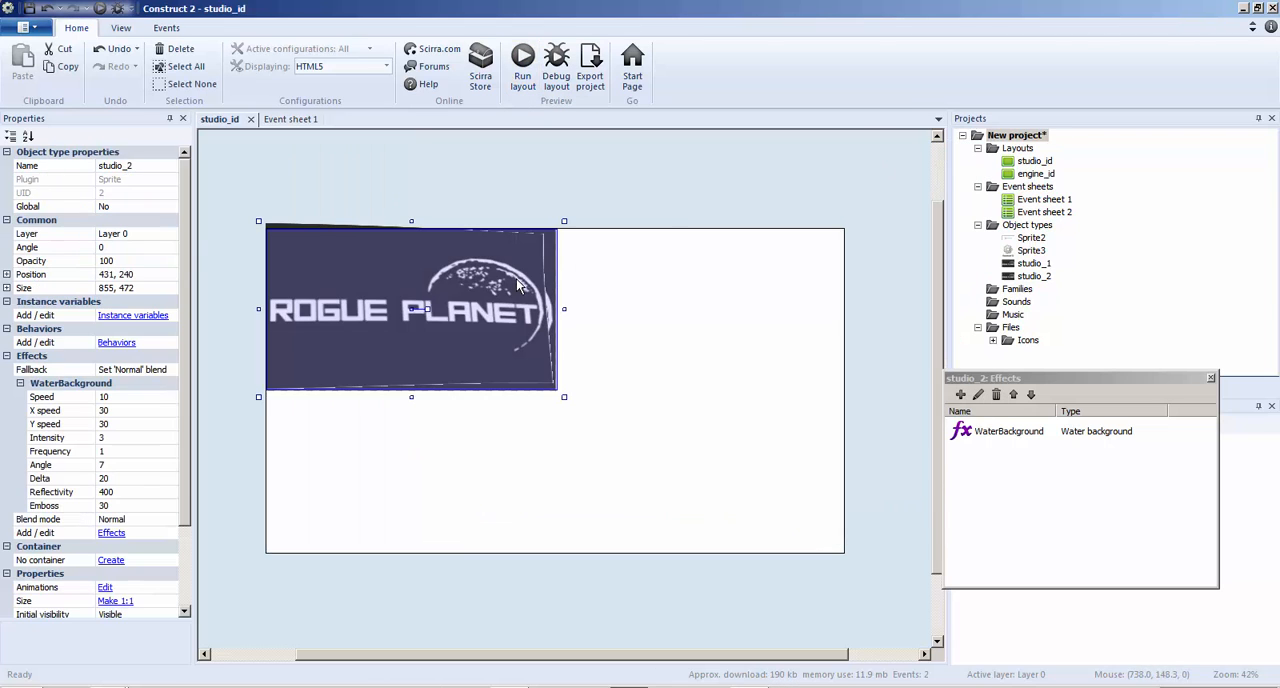
{"action": "left_click", "coordinate": [106, 437]}
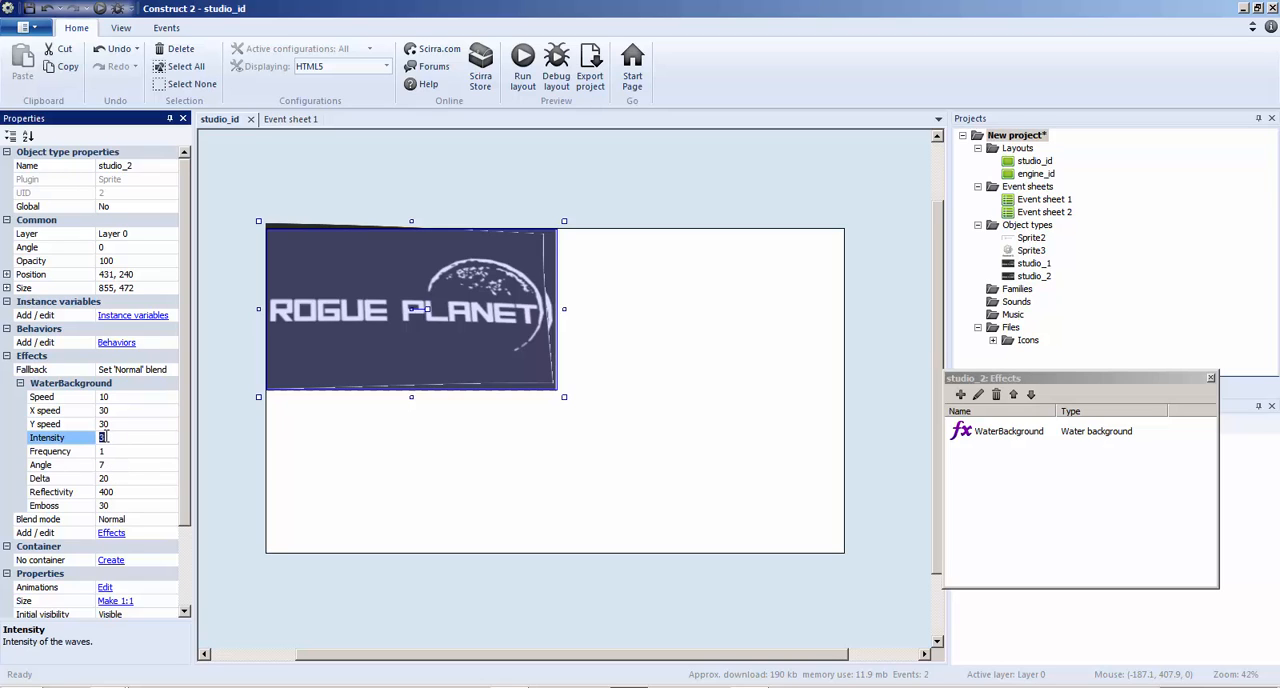
{"action": "left_click", "coordinate": [680, 418]}
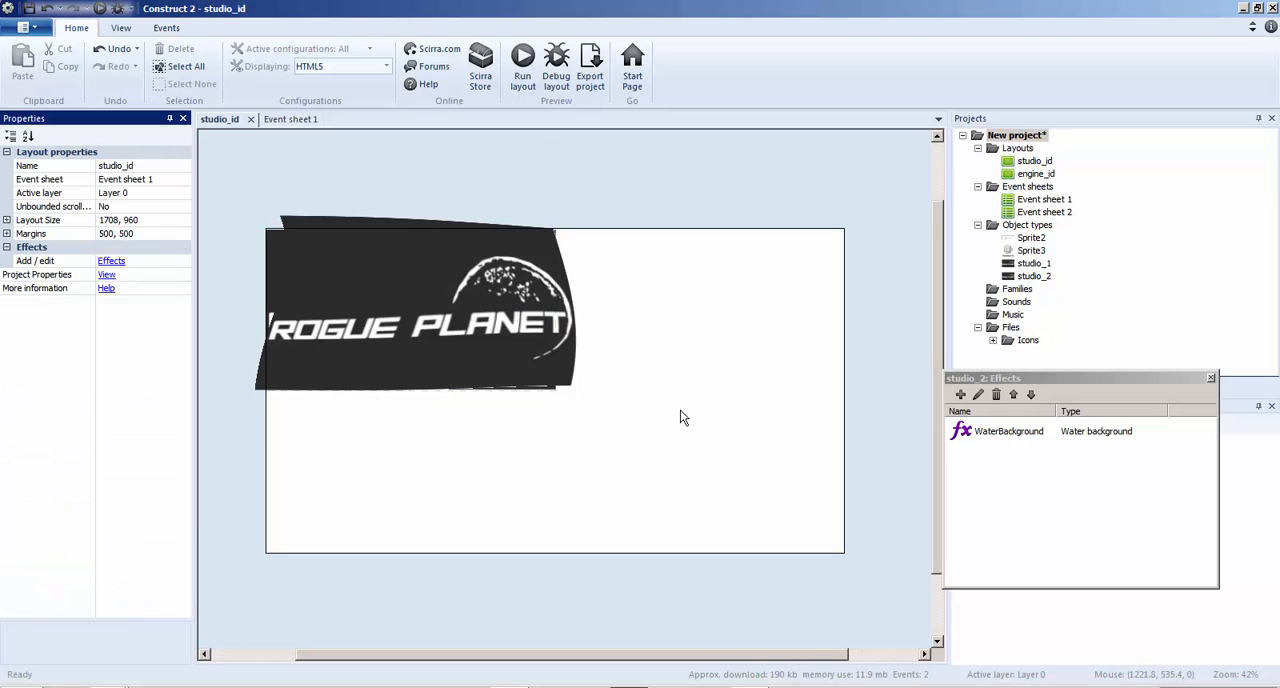
{"action": "left_click", "coordinate": [523, 68]}
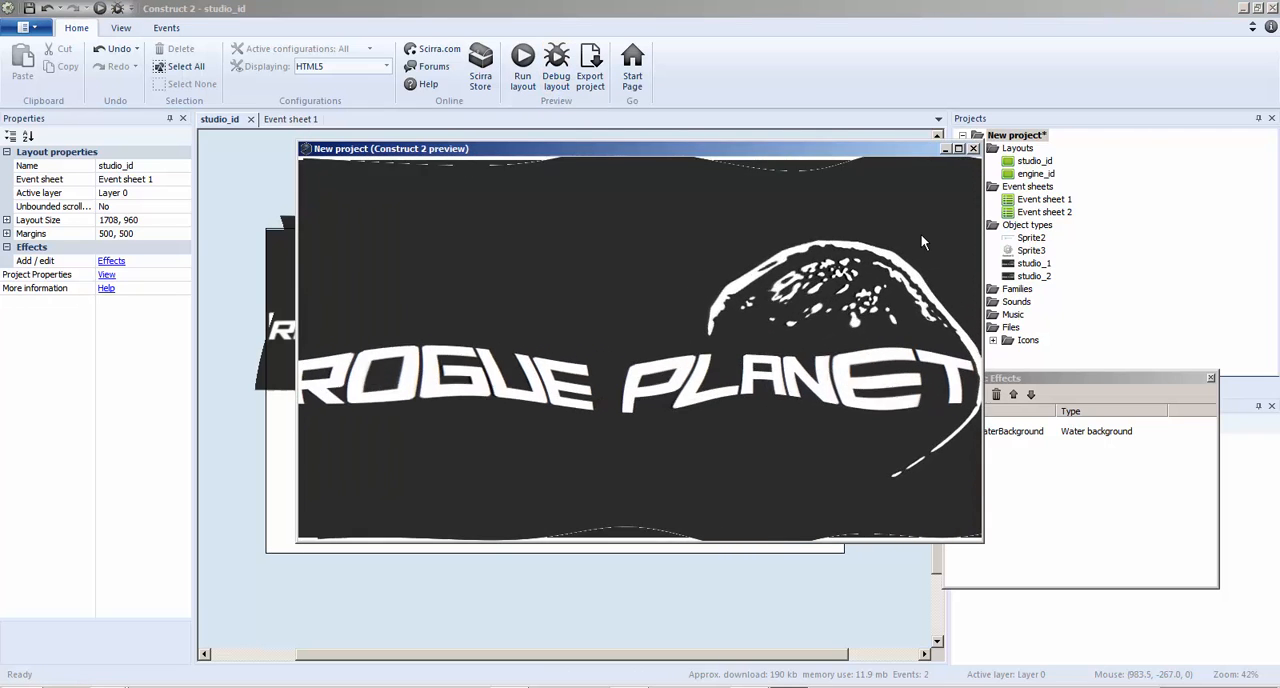
{"action": "left_click", "coordinate": [973, 149]}
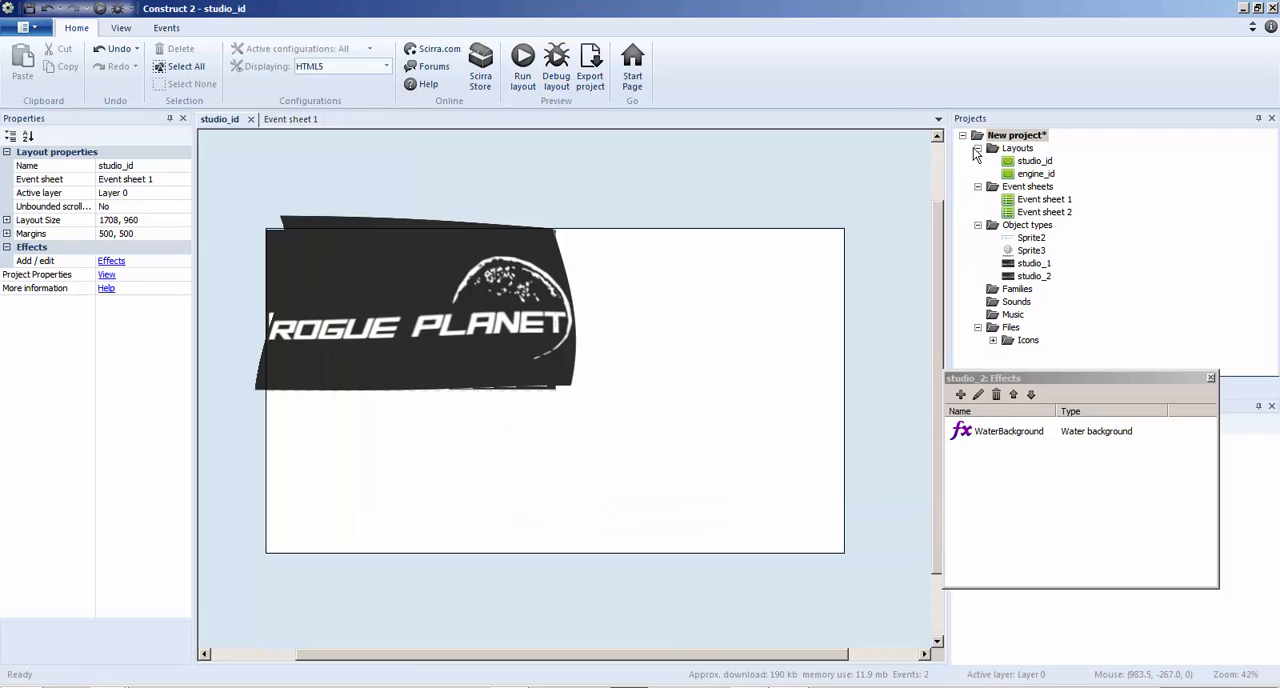
Nudge studio_2 over studio_1 to a position of about 426, 238
{"action": "left_click", "coordinate": [319, 283]}
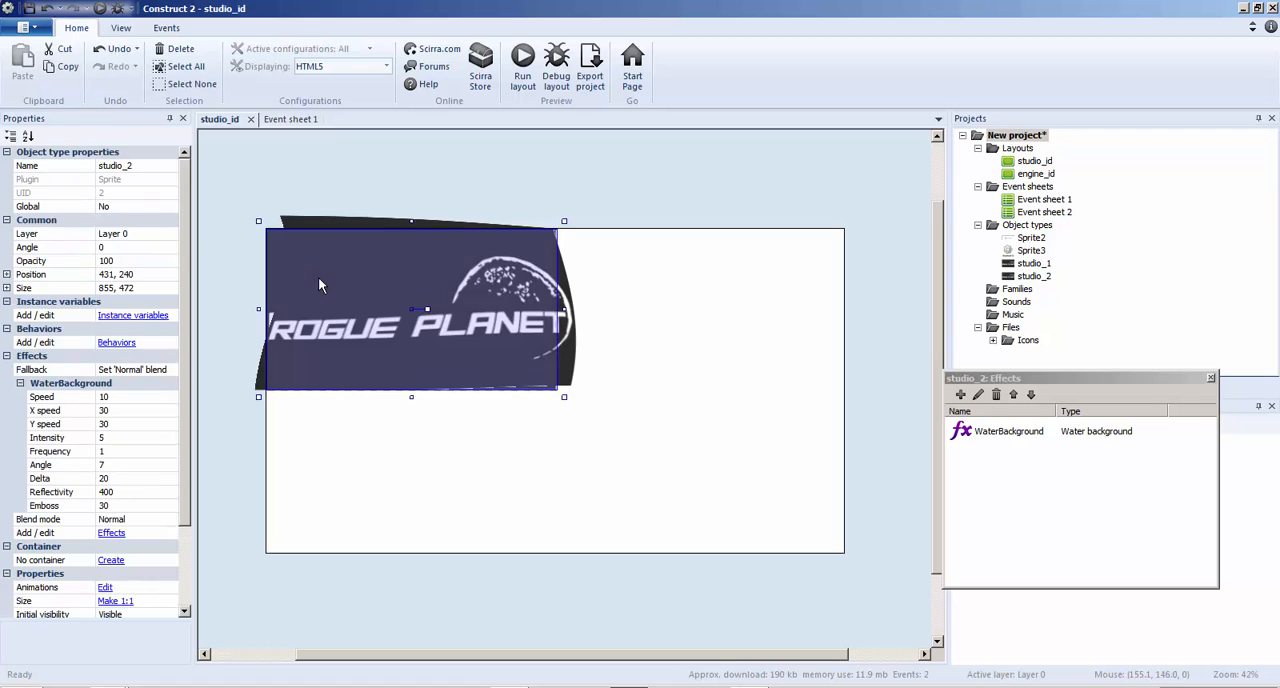
{"action": "left_click", "coordinate": [326, 224]}
{"action": "left_click", "coordinate": [1033, 275]}
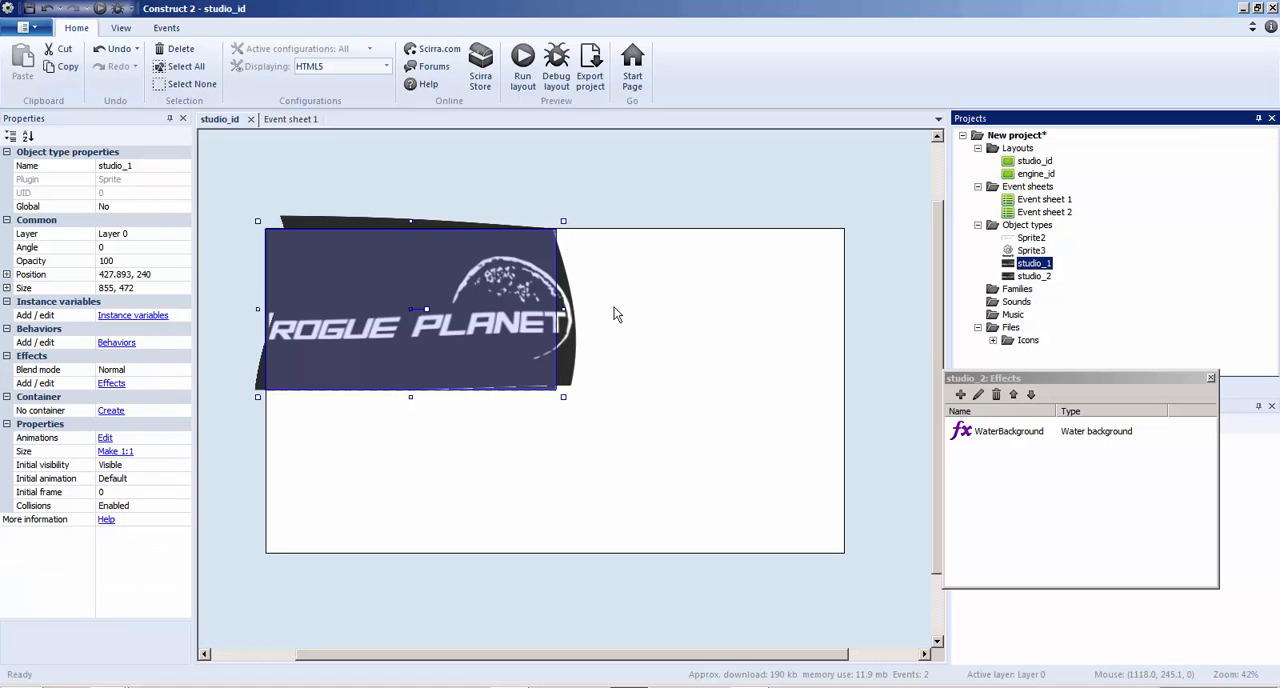
{"action": "mouse_move", "coordinate": [431, 291]}
{"action": "left_mouse_down"}
{"action": "mouse_move", "coordinate": [717, 273]}
{"action": "mouse_move", "coordinate": [447, 287]}
{"action": "mouse_move", "coordinate": [418, 302]}
{"action": "mouse_move", "coordinate": [428, 291]}
{"action": "left_mouse_up"}
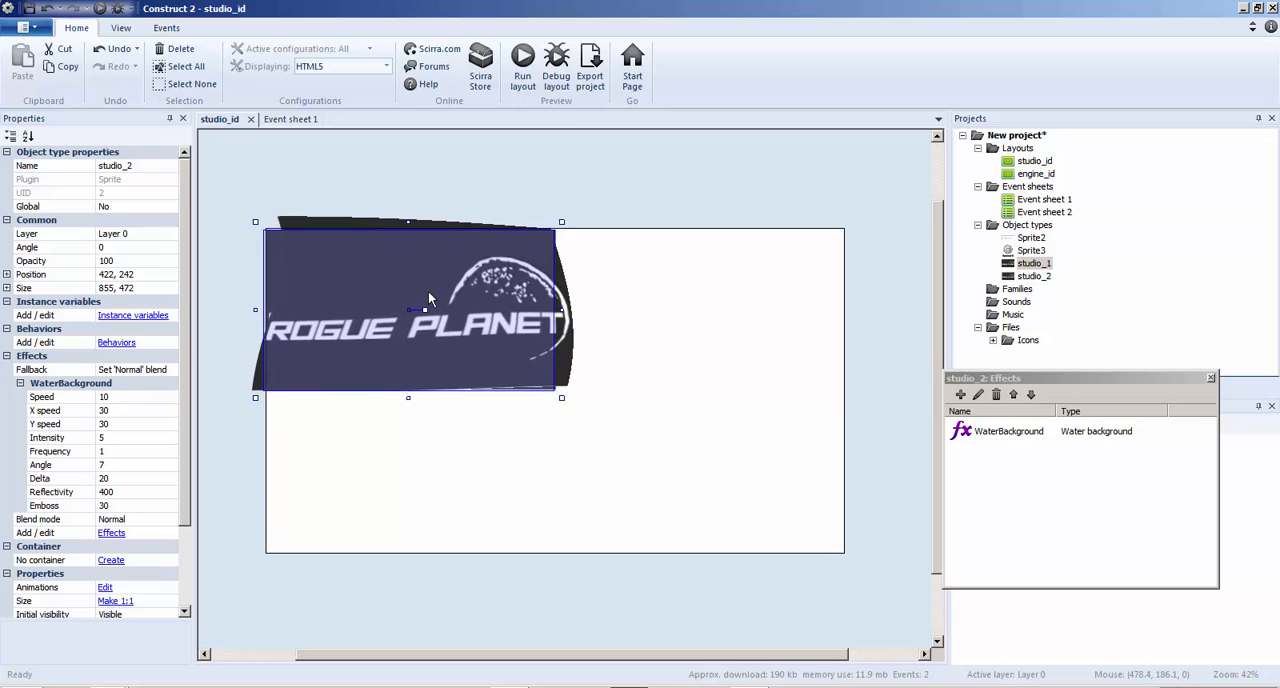
{"action": "left_click", "coordinate": [298, 120]}
{"action": "left_click", "coordinate": [507, 153]}
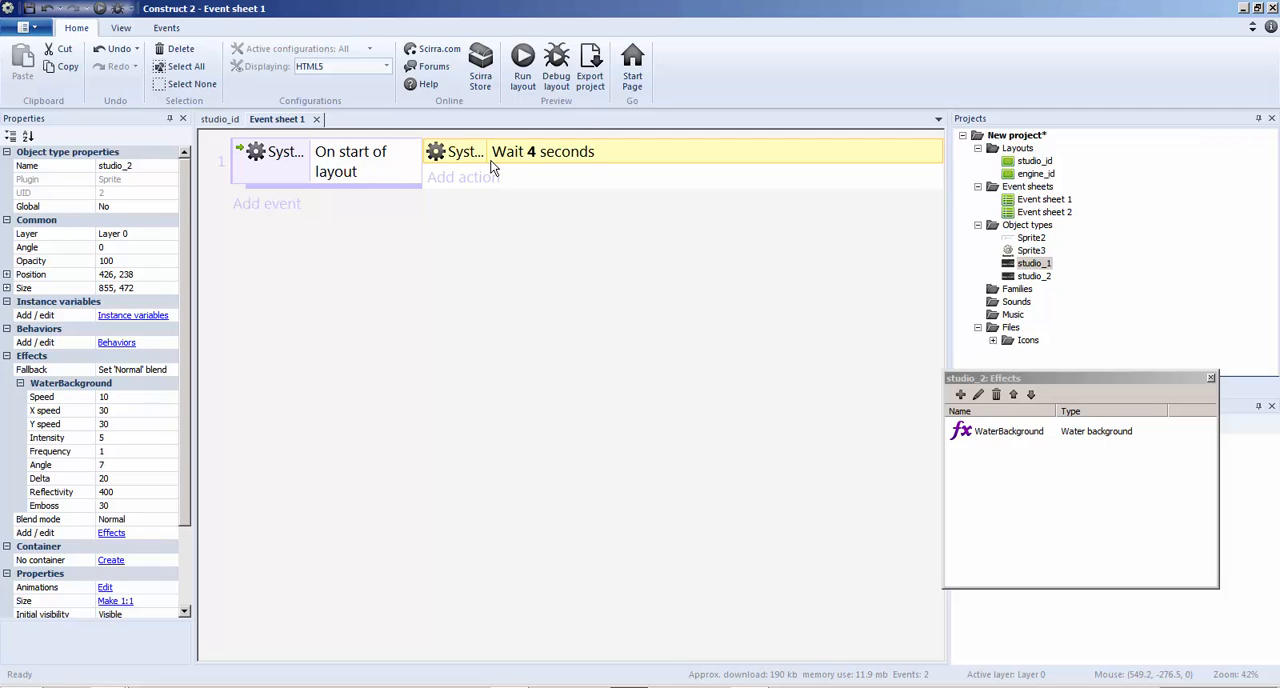
{"action": "left_click", "coordinate": [463, 180]}
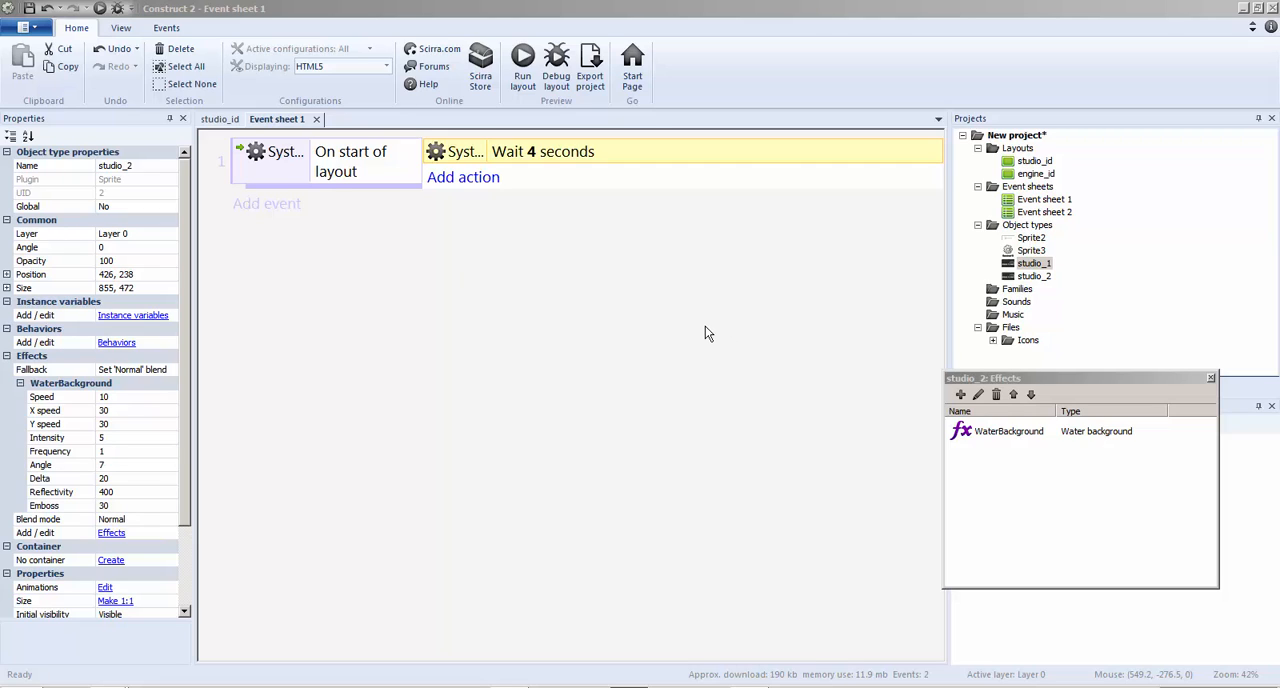
{"action": "left_click", "coordinate": [281, 556]}
{"action": "left_click", "coordinate": [220, 119]}
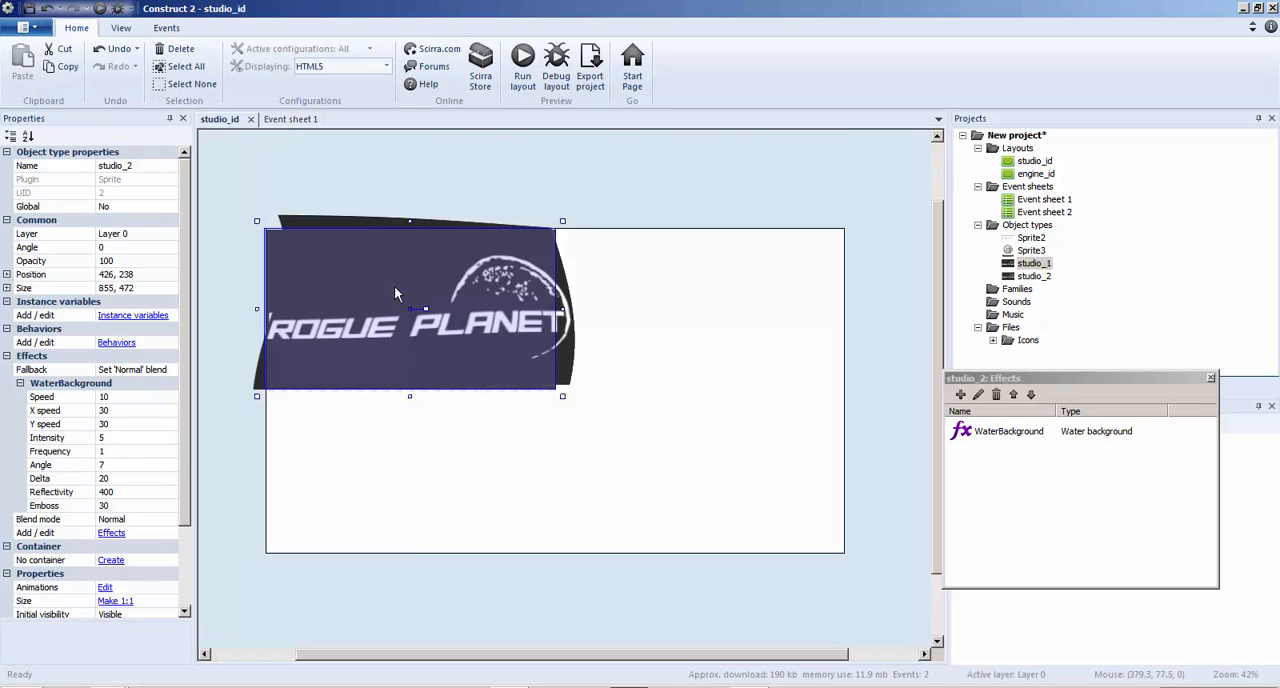
Add the Fade behavior to studio_2
{"action": "left_click", "coordinate": [116, 343]}
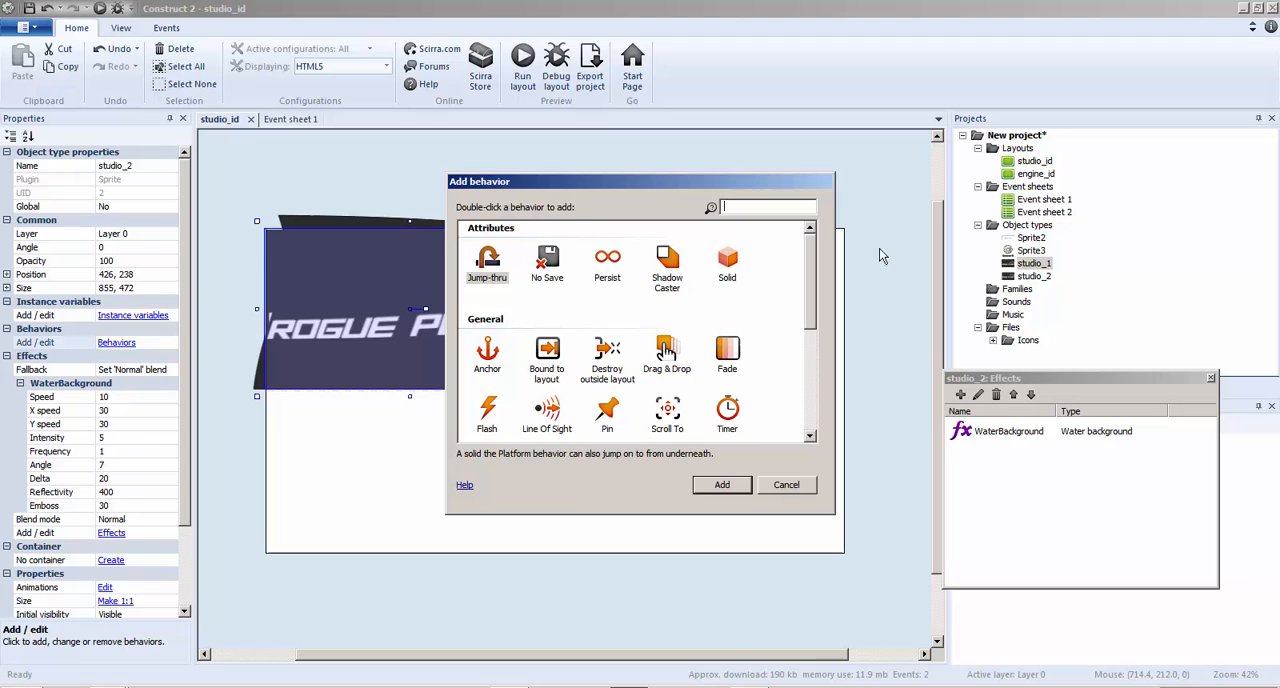
{"action": "double_click", "coordinate": [732, 350]}
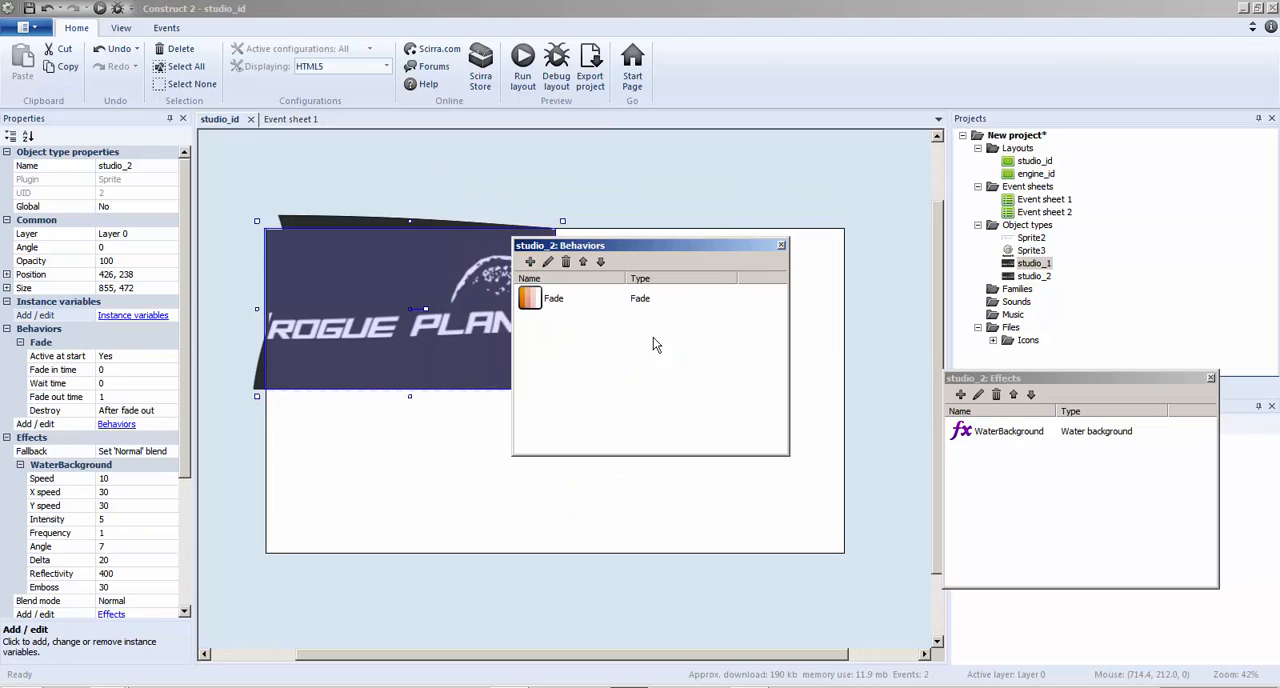
{"action": "left_click", "coordinate": [782, 245]}
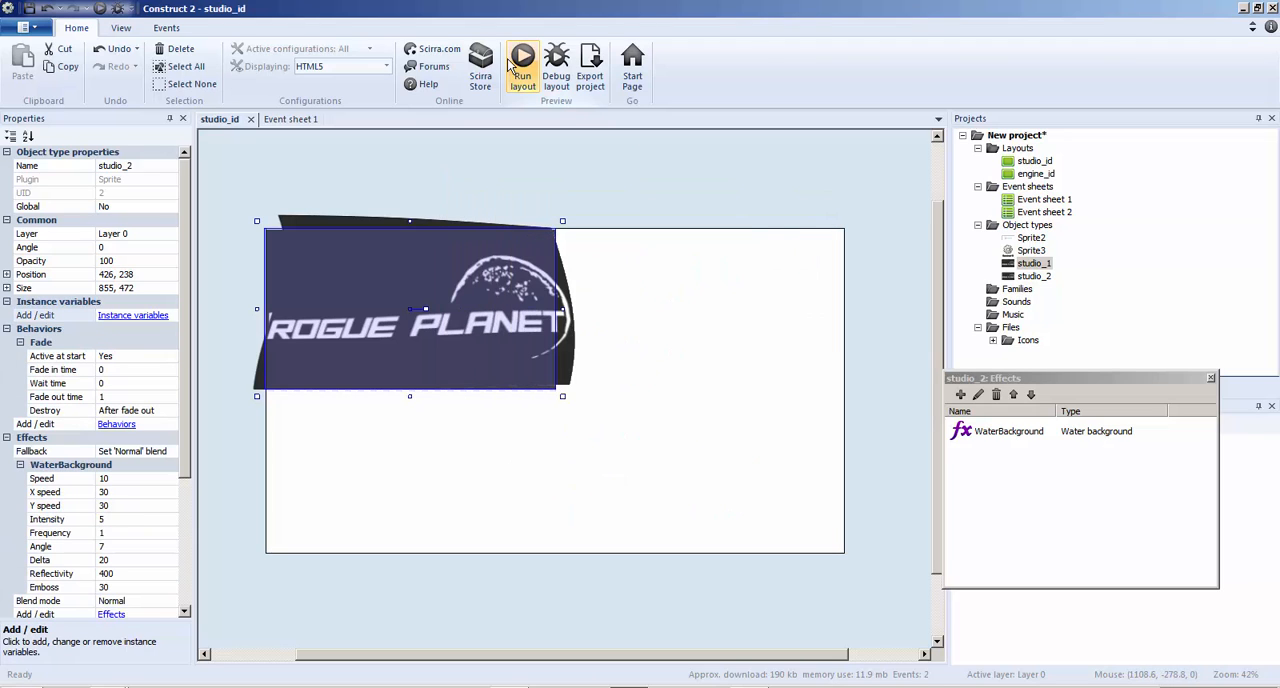
Set studio_2's Fade behavior to a fade-out time of 0 and Active at start to No, then preview the layout
{"action": "left_click", "coordinate": [116, 396]}
{"action": "type", "text": "0"}
{"action": "left_click", "coordinate": [125, 357]}
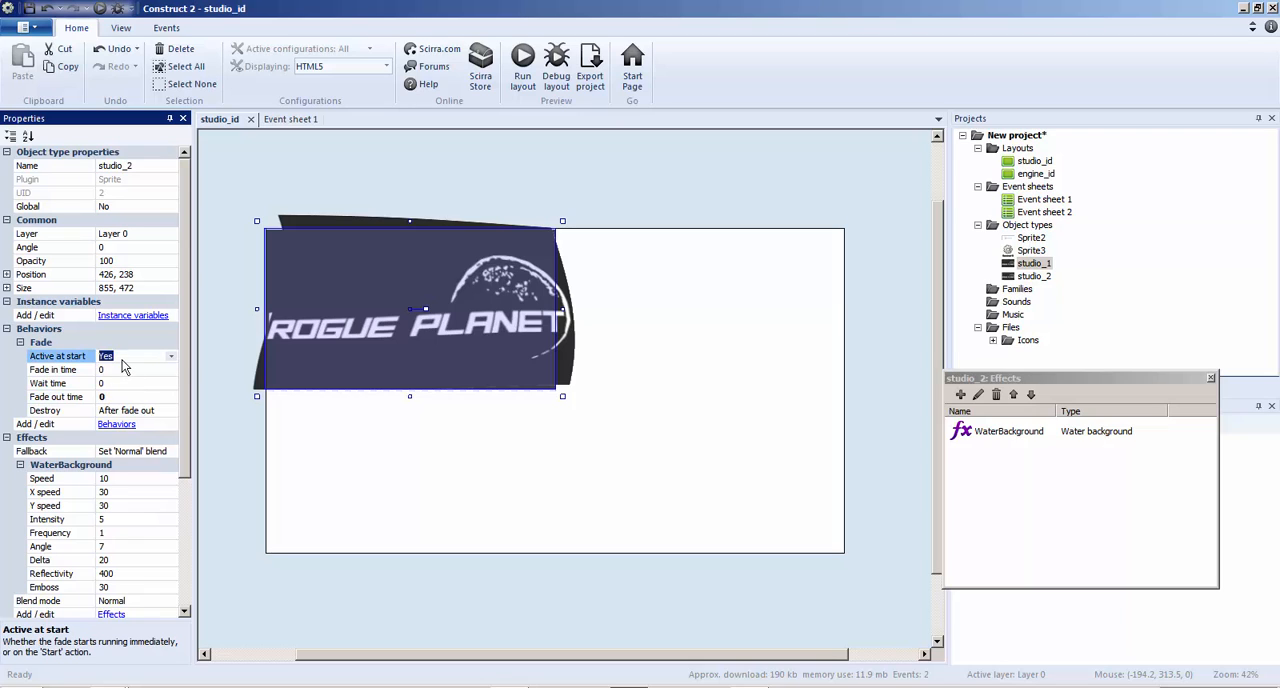
{"action": "left_click", "coordinate": [172, 357]}
{"action": "left_click", "coordinate": [138, 372]}
{"action": "left_click", "coordinate": [520, 60]}
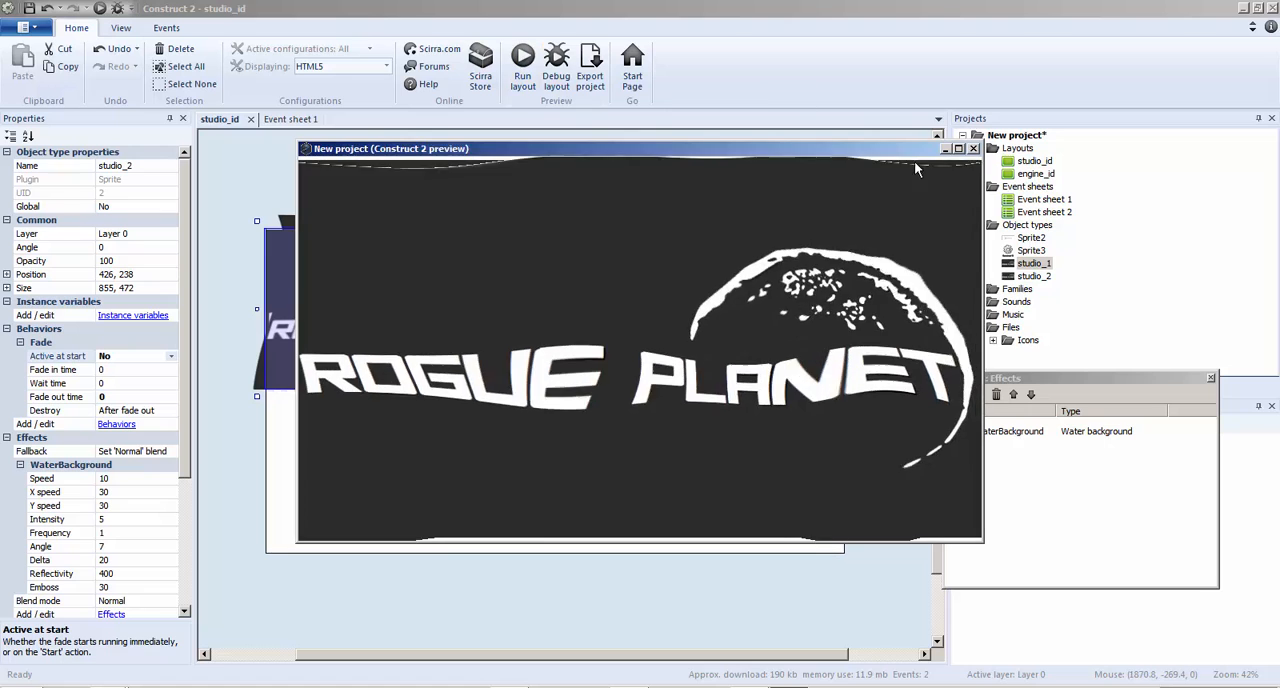
{"action": "left_click", "coordinate": [973, 149]}
Move studio_2 on the studio_id layout slightly to a position of about 431, 235
{"action": "left_click", "coordinate": [303, 121]}
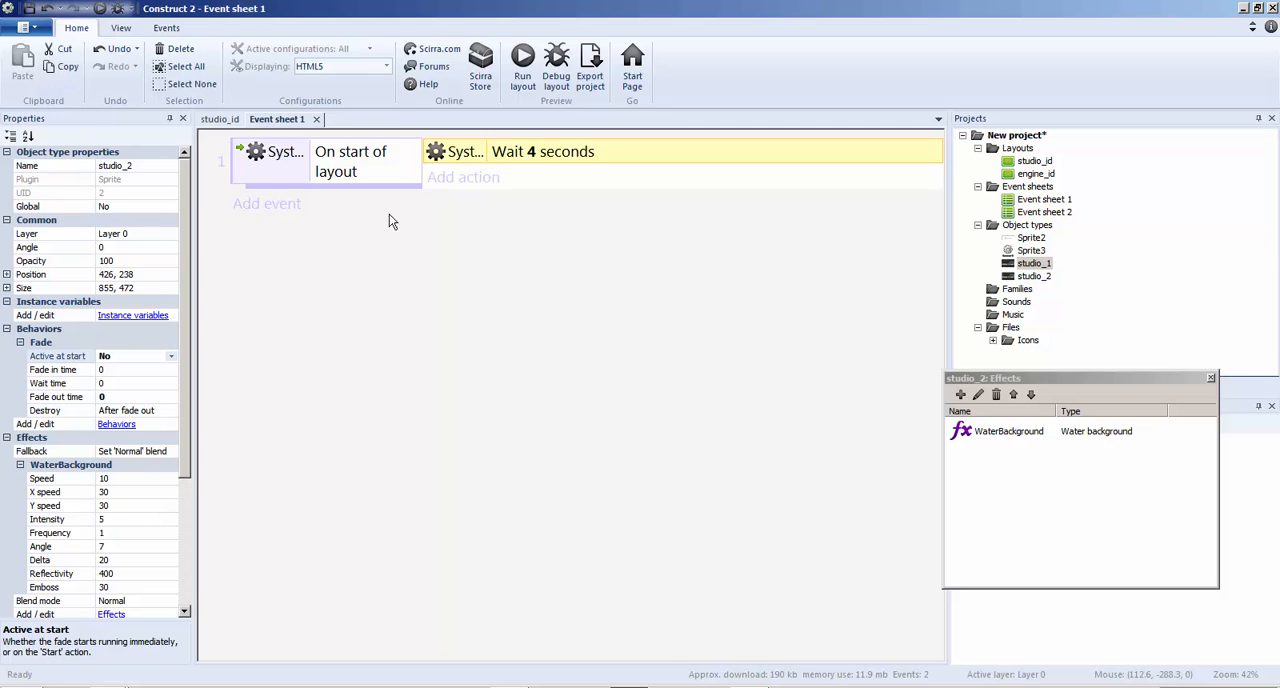
{"action": "left_click", "coordinate": [219, 119]}
{"action": "mouse_move", "coordinate": [365, 297]}
{"action": "left_mouse_down"}
{"action": "mouse_move", "coordinate": [685, 297]}
{"action": "mouse_move", "coordinate": [372, 303]}
{"action": "mouse_move", "coordinate": [381, 296]}
{"action": "left_mouse_up"}
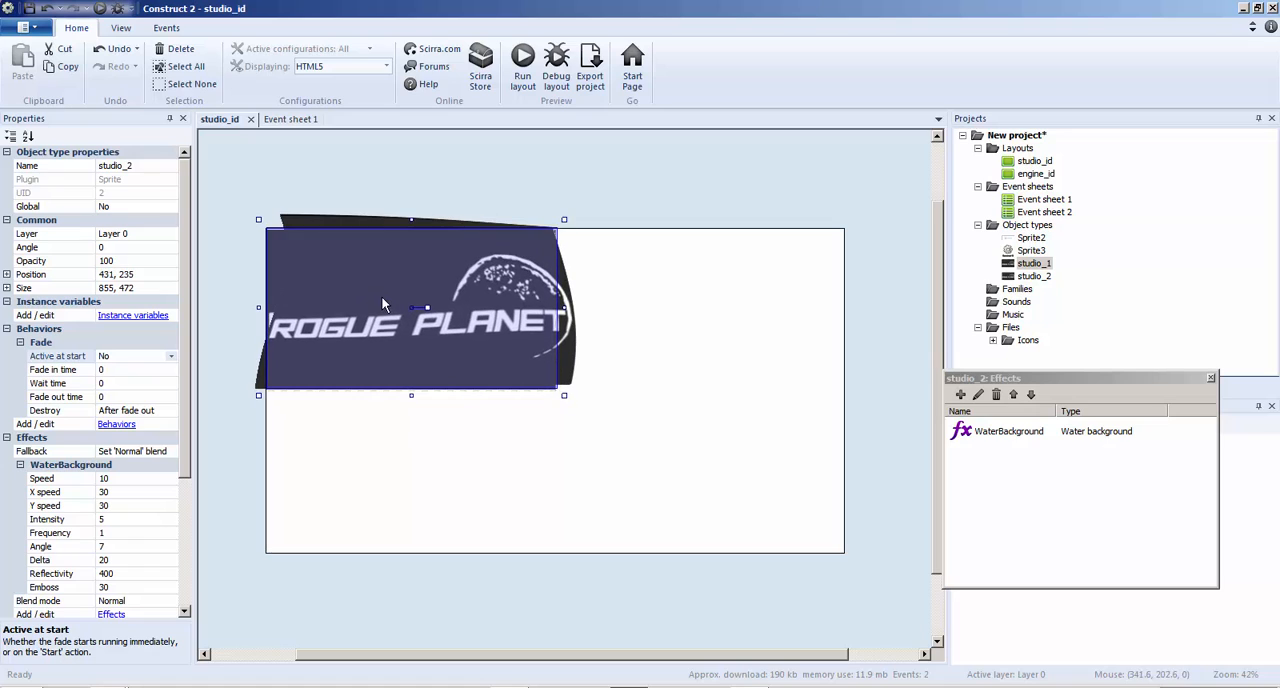
Add a start-of-layout action setting studio_2's Fade fade-out time to 4 after the wait, and preview the layout
{"action": "left_click", "coordinate": [296, 120]}
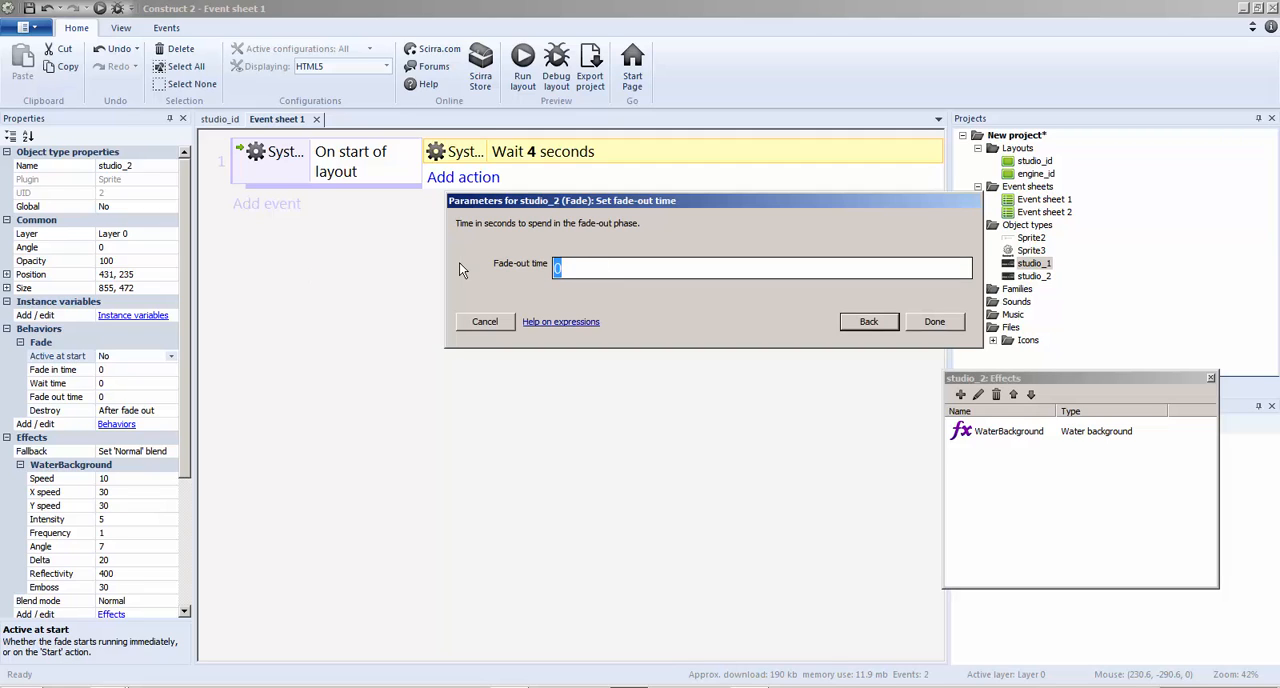
{"action": "type", "text": "4"}
{"action": "left_click", "coordinate": [943, 323]}
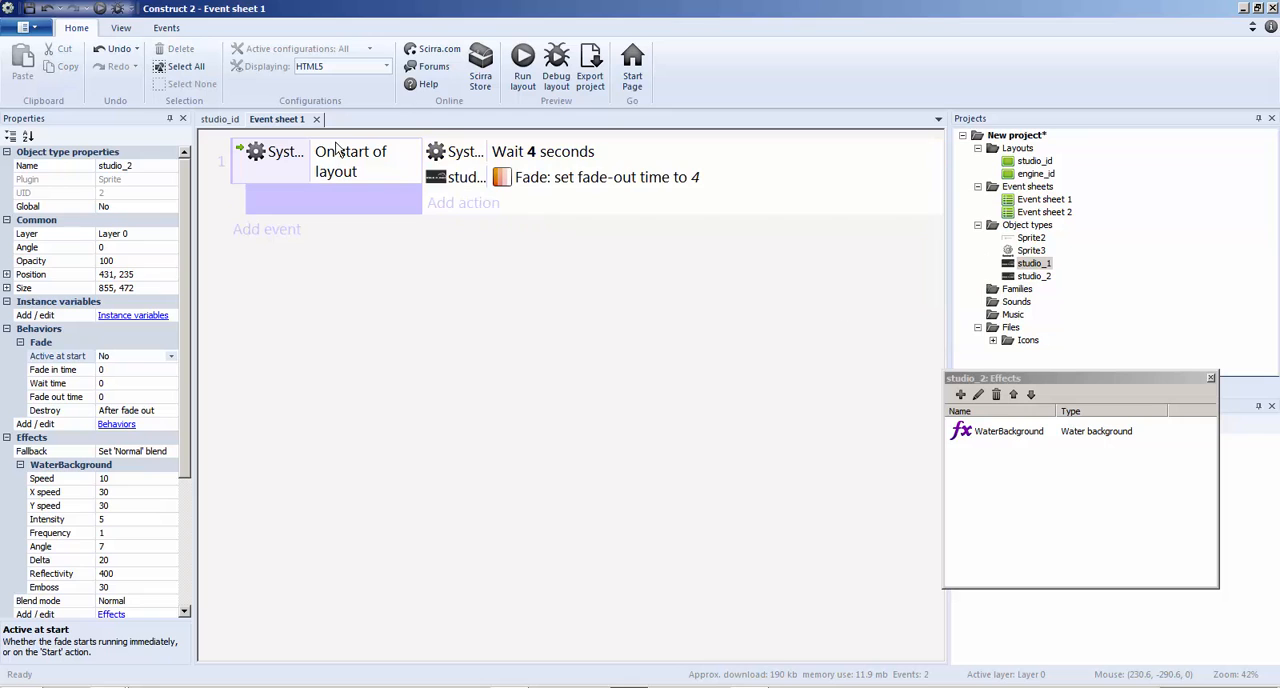
{"action": "left_click", "coordinate": [520, 70]}
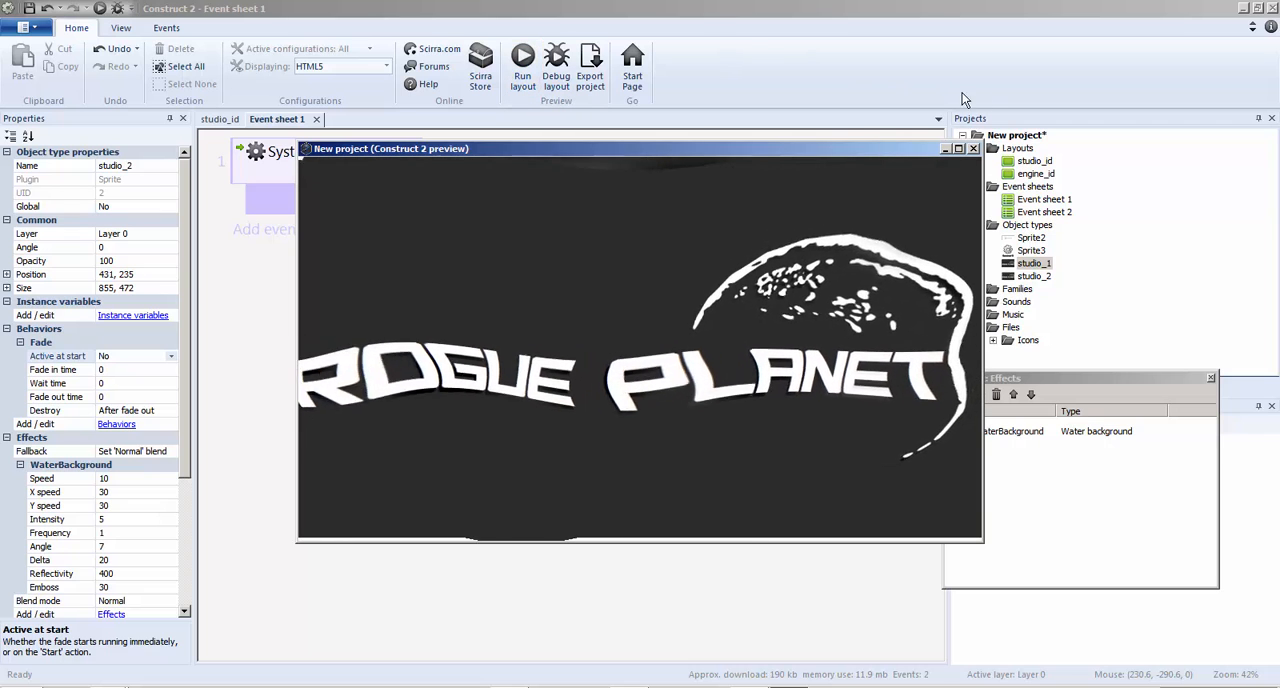
{"action": "left_click", "coordinate": [973, 149]}
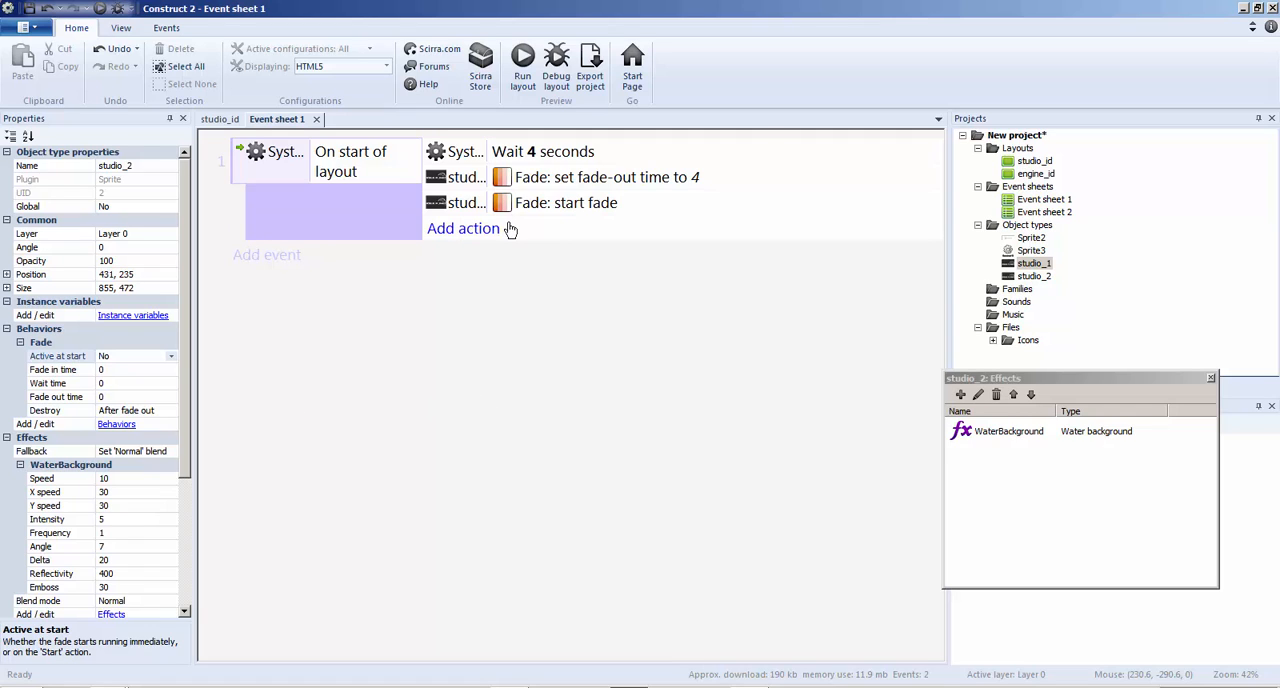
Place studio_2's start fade action directly above its set fade-out time action and preview the layout
{"action": "left_click_drag", "start_coordinate": [551, 214], "coordinate": [572, 165]}
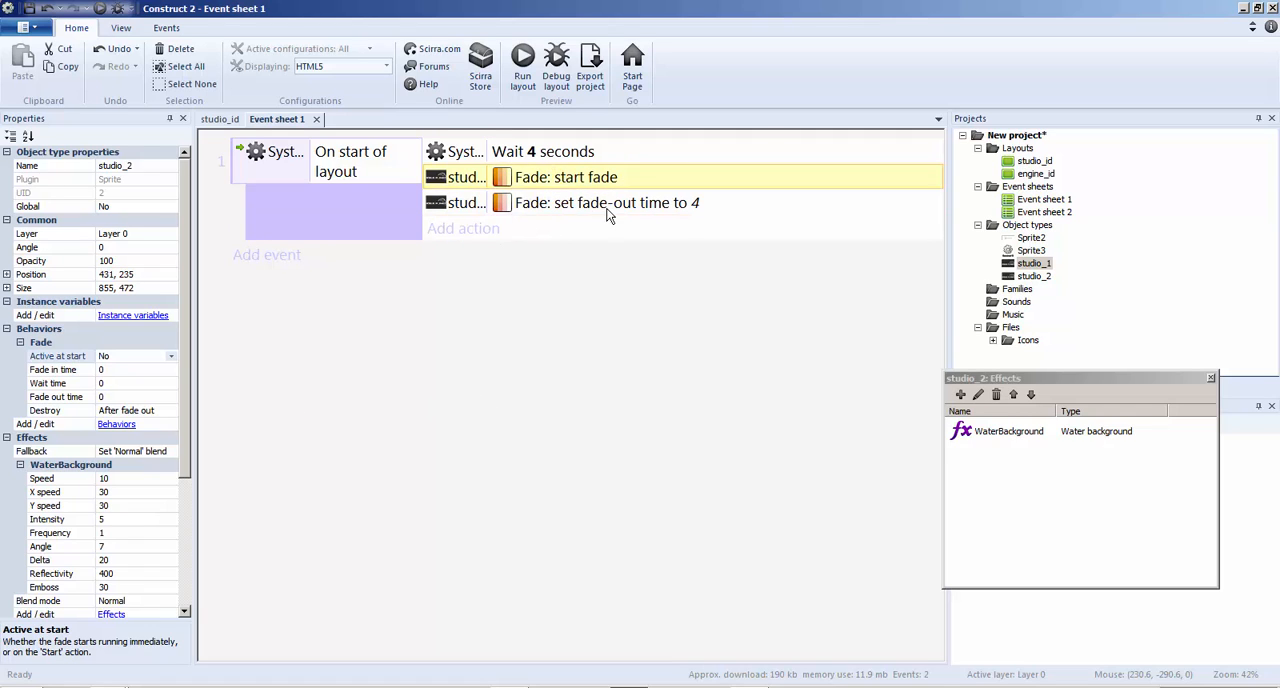
{"action": "left_click", "coordinate": [527, 66]}
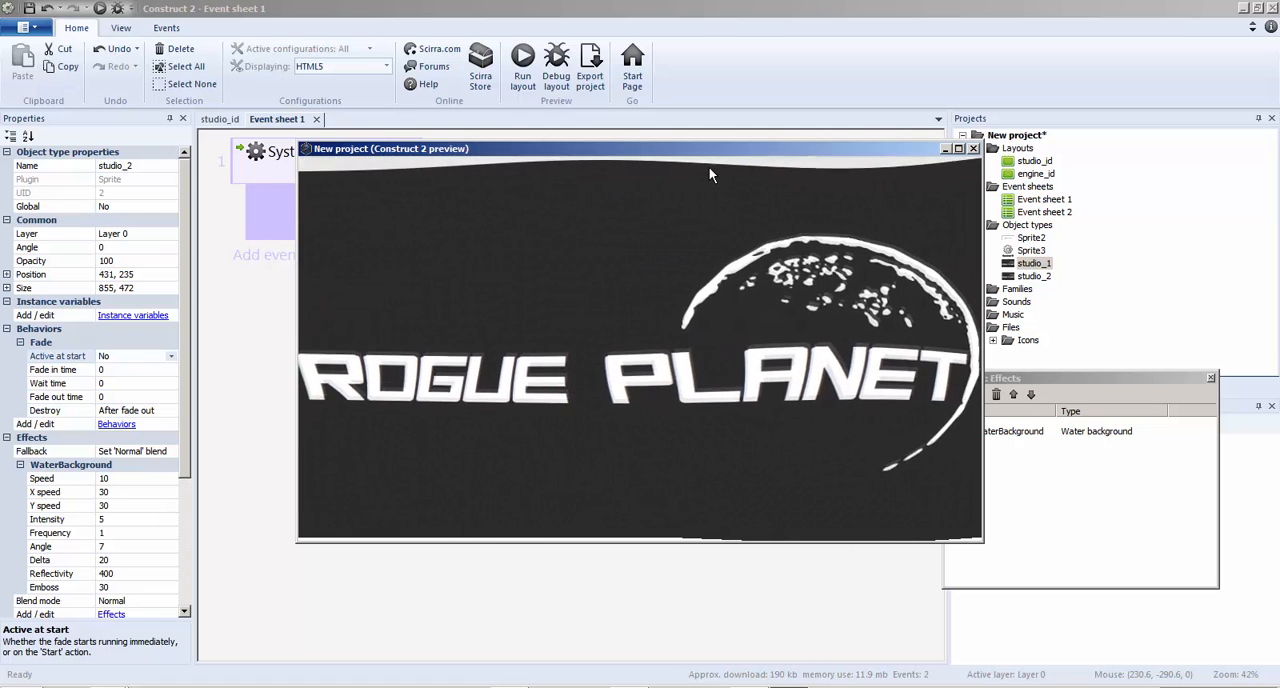
{"action": "left_click", "coordinate": [973, 148]}
Set studio_2's fade-out time action to 6 and its Fade Destroy option to No, then preview the layout
{"action": "double_click", "coordinate": [610, 208]}
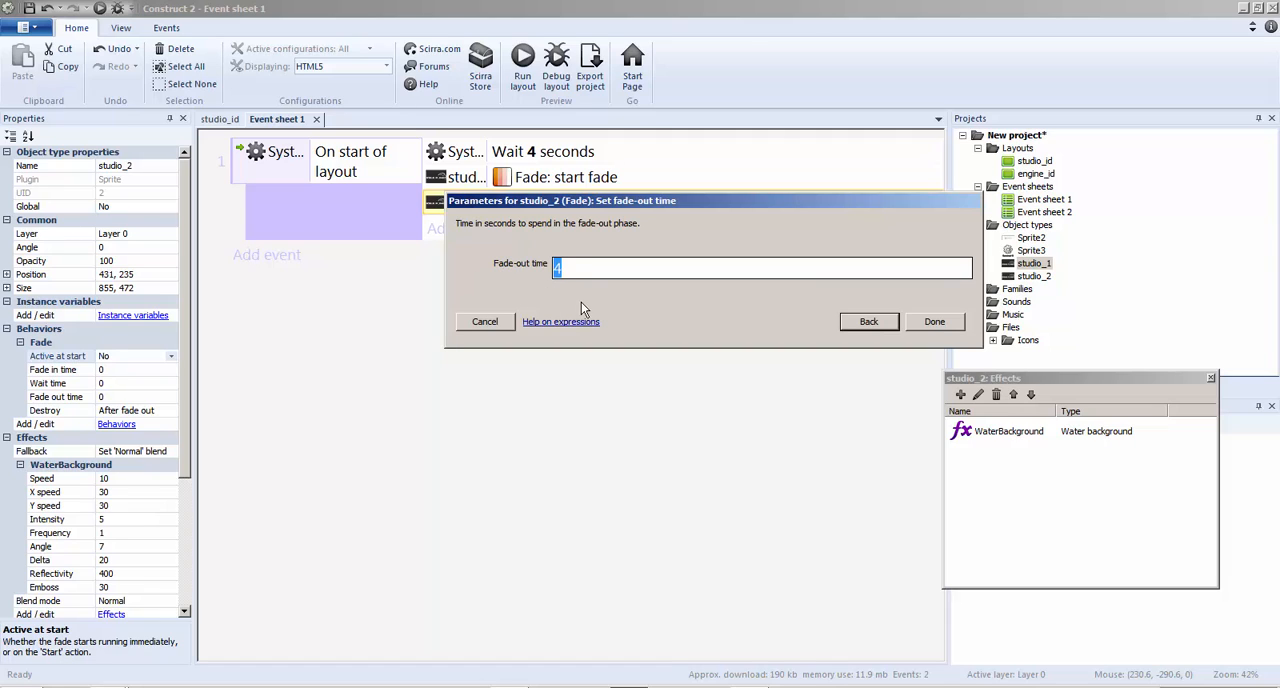
{"action": "left_click", "coordinate": [948, 321]}
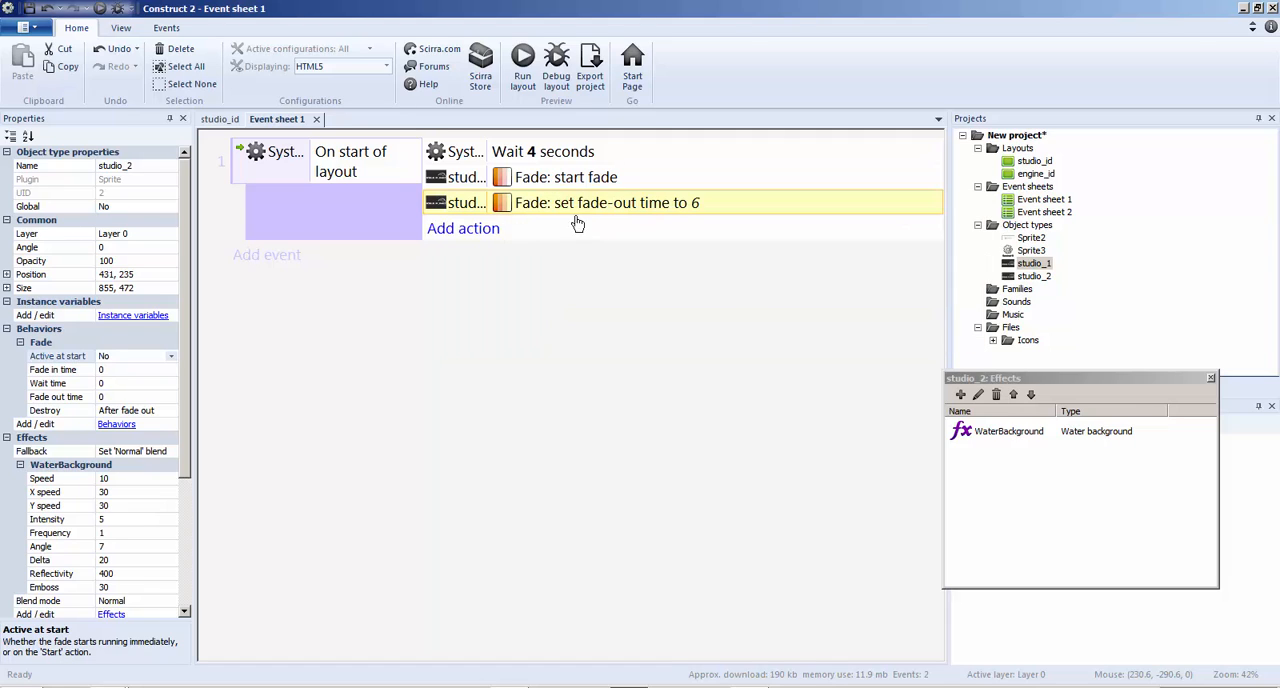
{"action": "left_click", "coordinate": [134, 411]}
{"action": "left_click", "coordinate": [172, 411]}
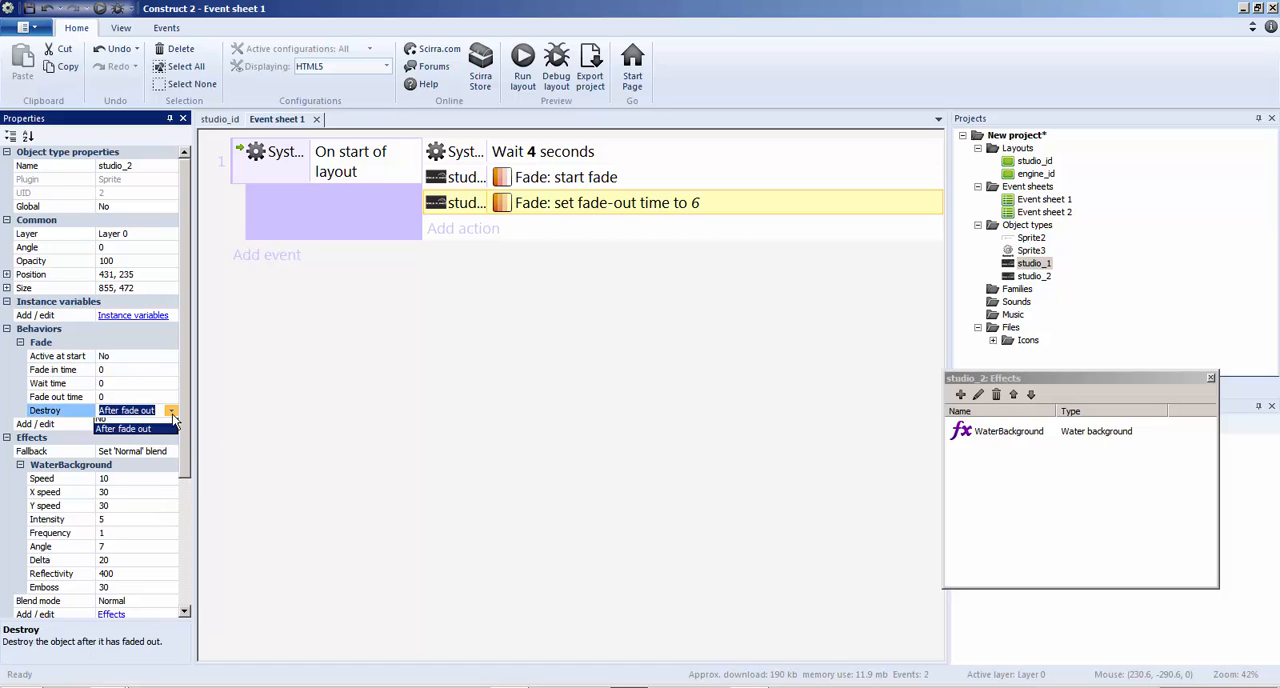
{"action": "left_click", "coordinate": [150, 424]}
{"action": "left_click", "coordinate": [522, 68]}
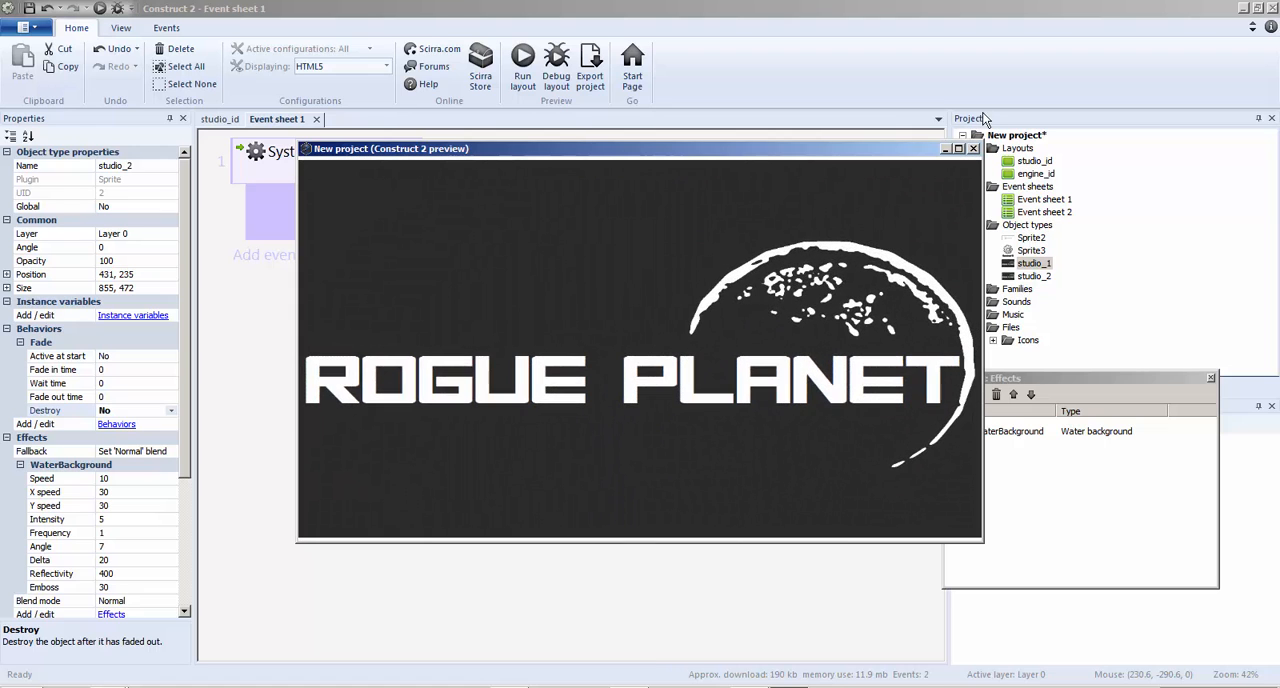
{"action": "left_click", "coordinate": [974, 149]}
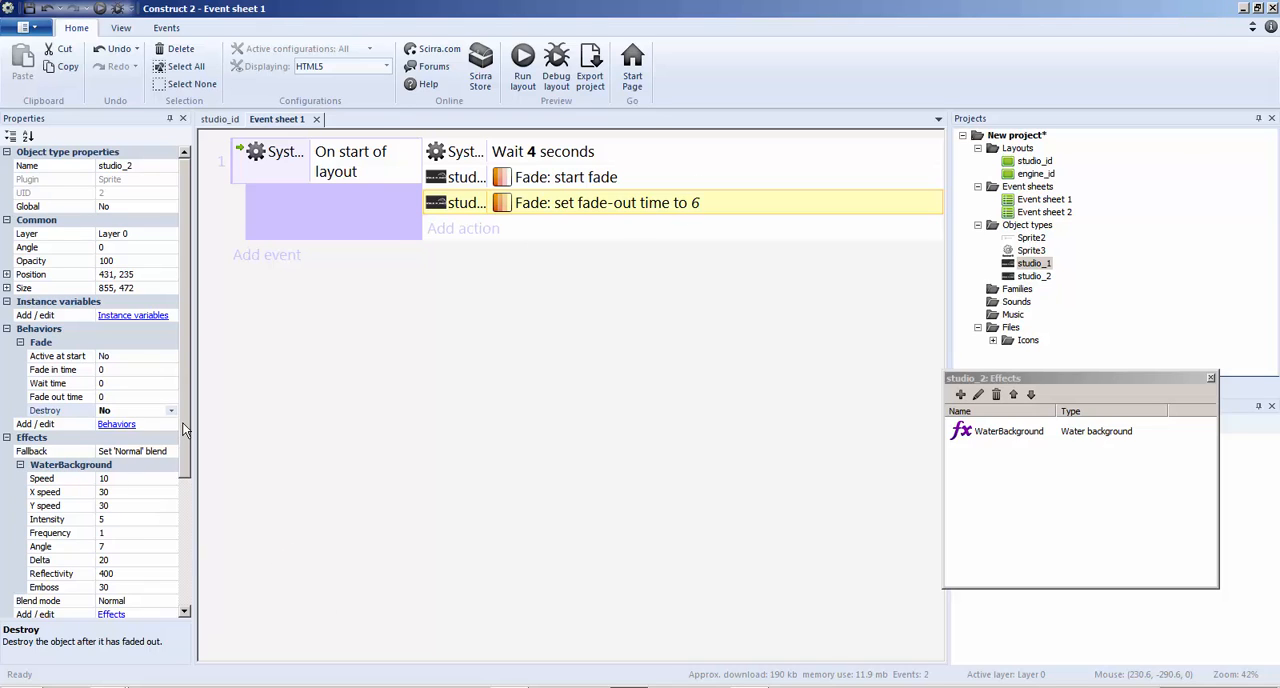
Search the effects for blur and add the Radial blur effect to studio_2
{"action": "left_click_drag", "start_coordinate": [183, 428], "coordinate": [183, 473]}
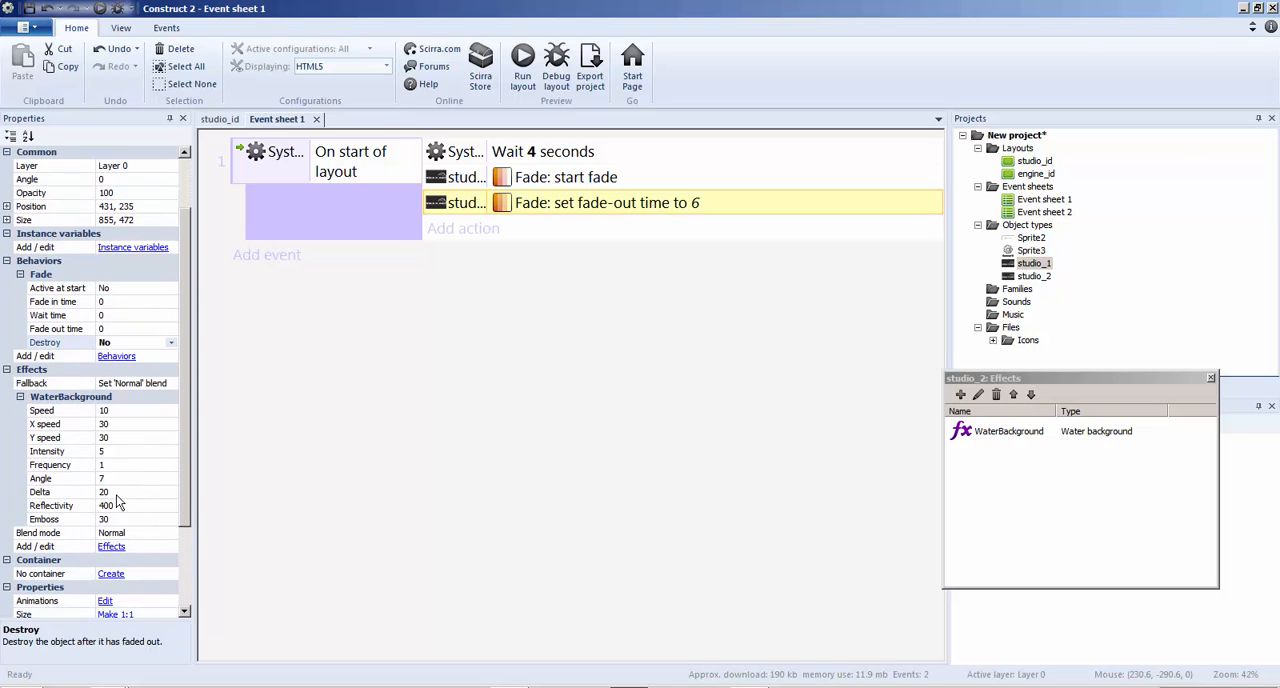
{"action": "left_click", "coordinate": [110, 546]}
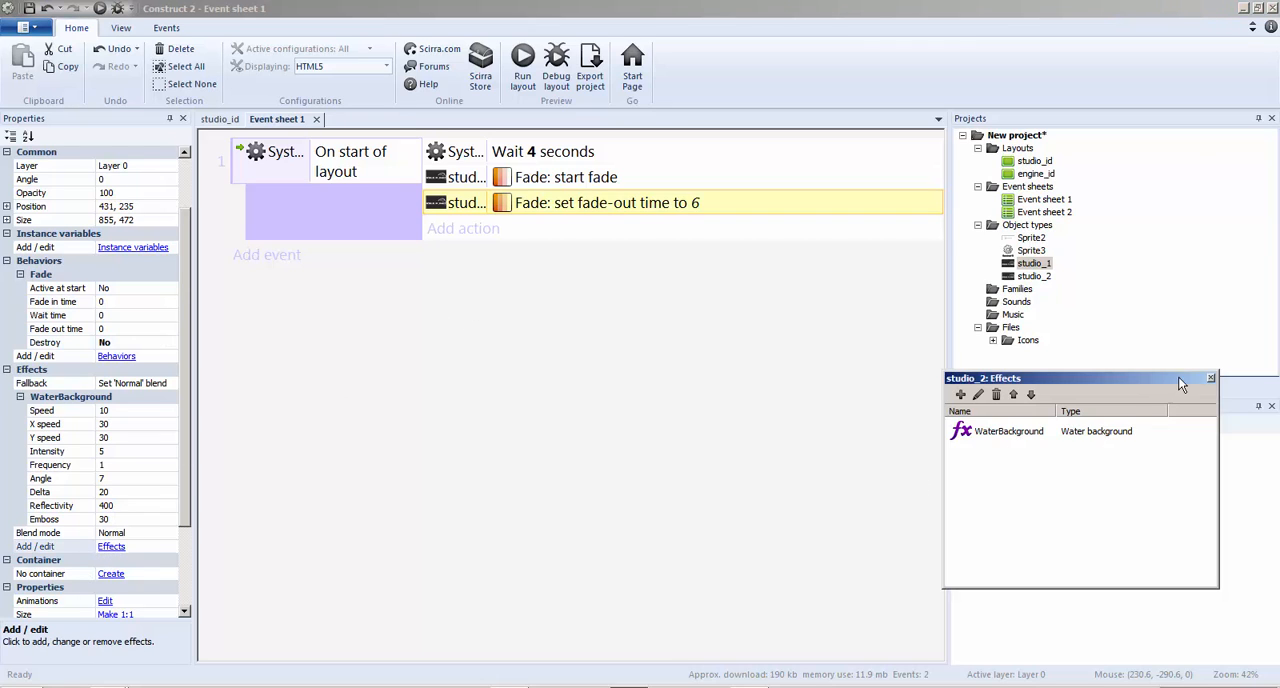
{"action": "left_click_drag", "start_coordinate": [972, 382], "coordinate": [630, 300]}
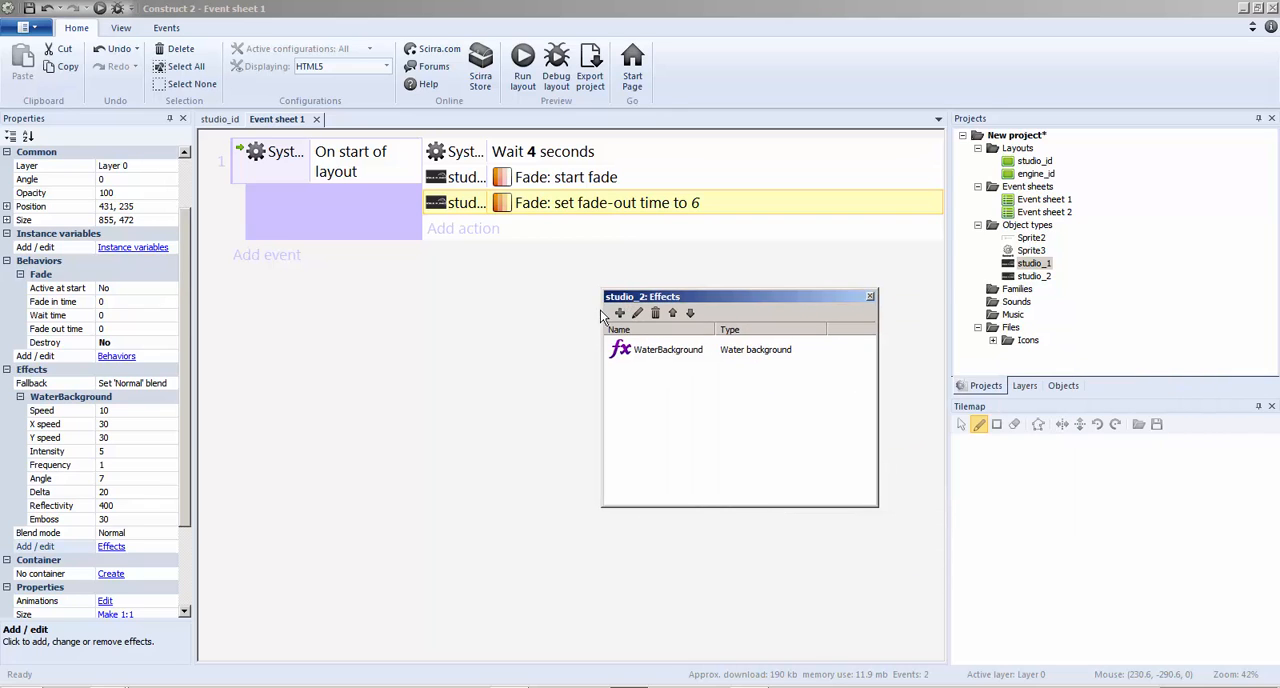
{"action": "left_click", "coordinate": [620, 313]}
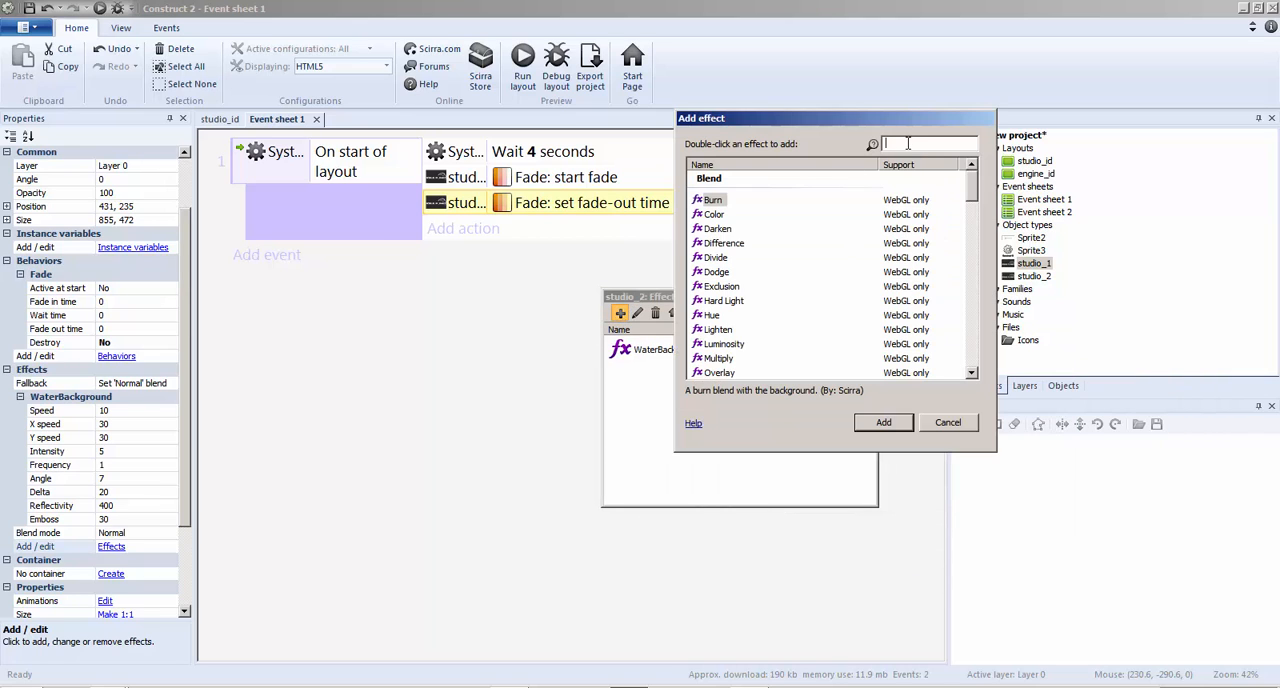
{"action": "type", "text": "blur"}
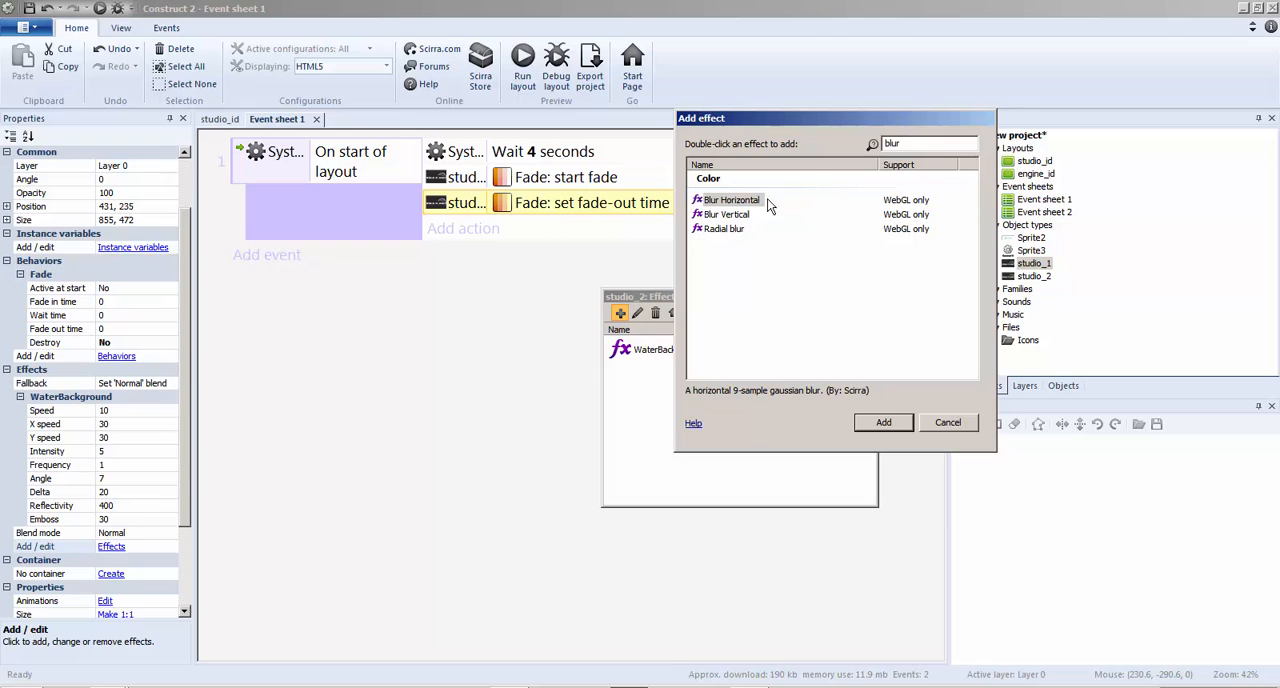
{"action": "left_click", "coordinate": [737, 229]}
{"action": "left_click", "coordinate": [741, 217]}
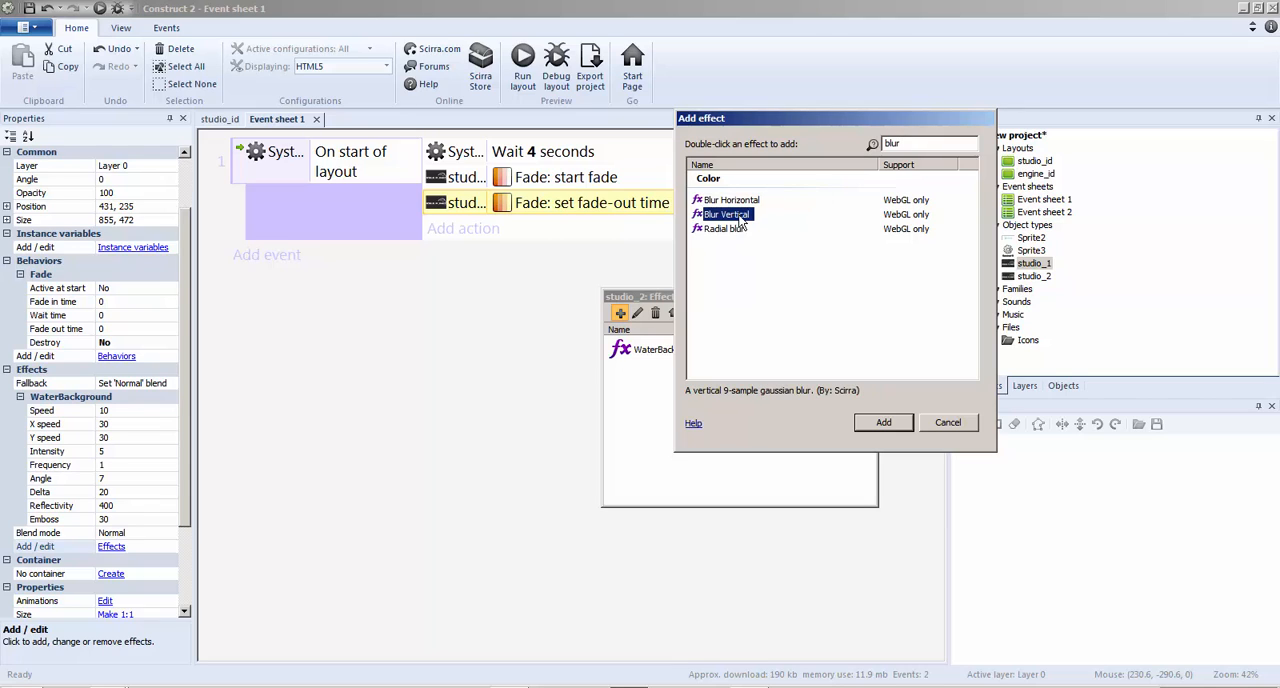
{"action": "left_click", "coordinate": [736, 201]}
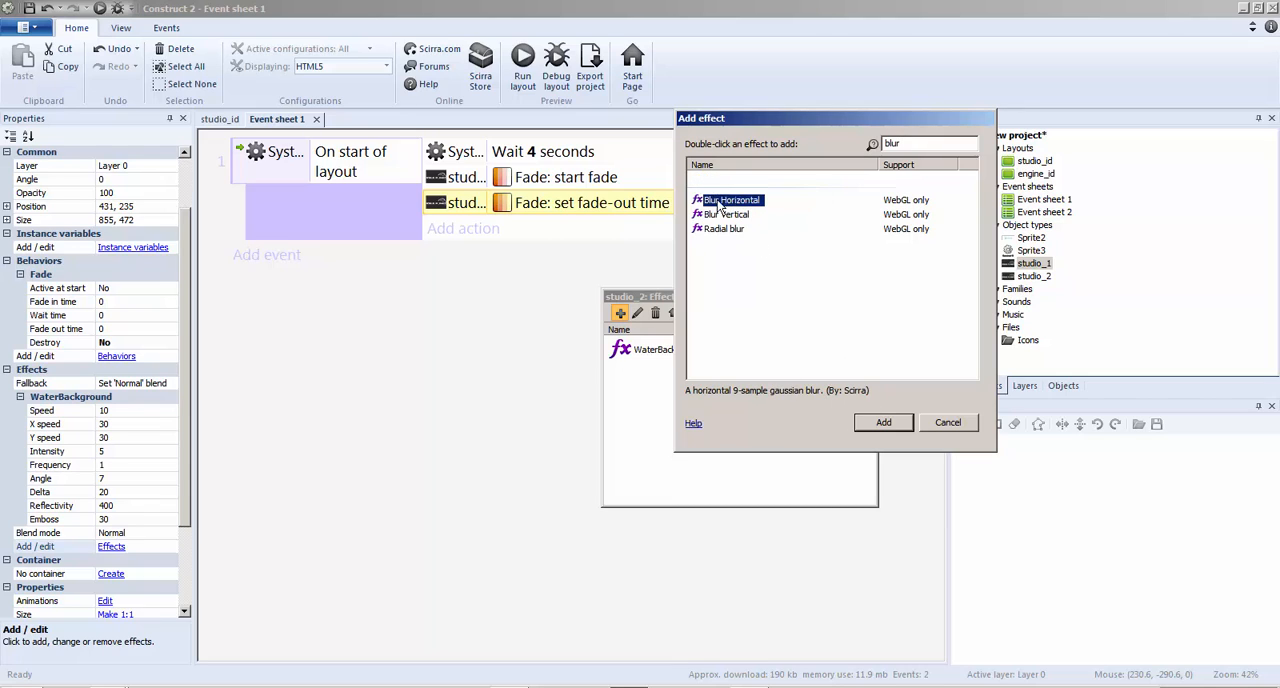
{"action": "left_click", "coordinate": [723, 215]}
{"action": "left_click", "coordinate": [724, 229]}
{"action": "left_click", "coordinate": [863, 422]}
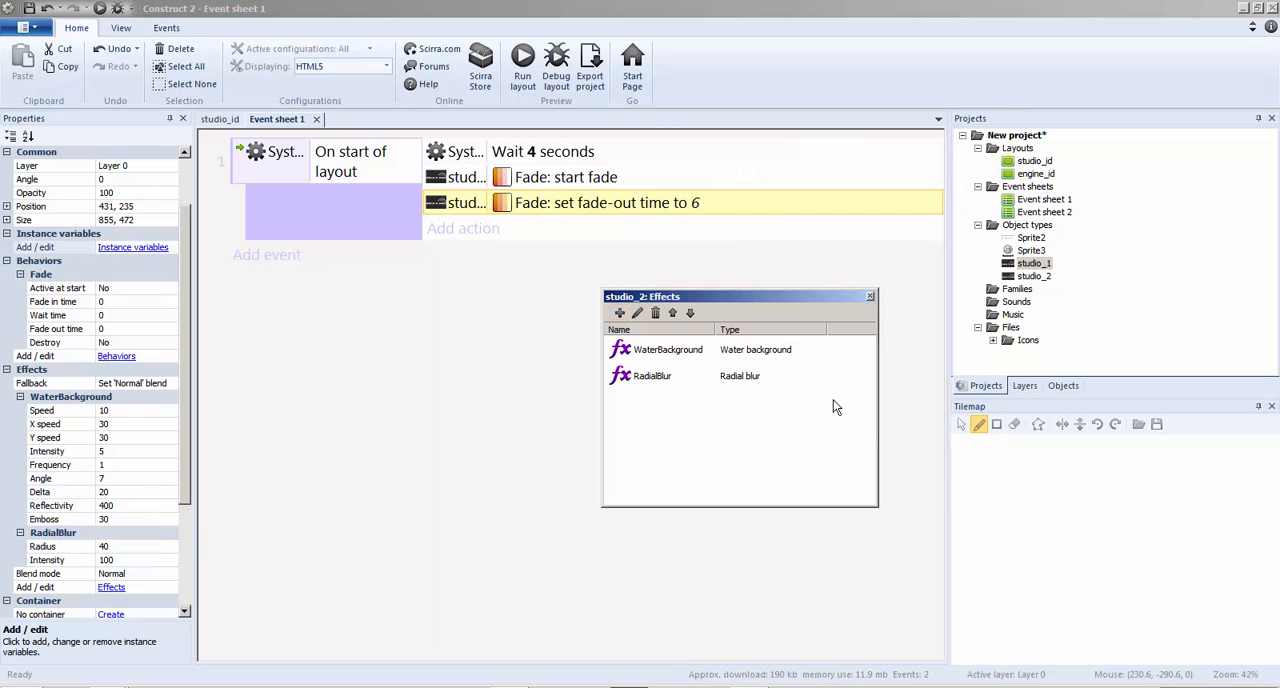
Set both the radius and the intensity of studio_2's RadialBlur effect to 0
{"action": "left_click", "coordinate": [224, 120]}
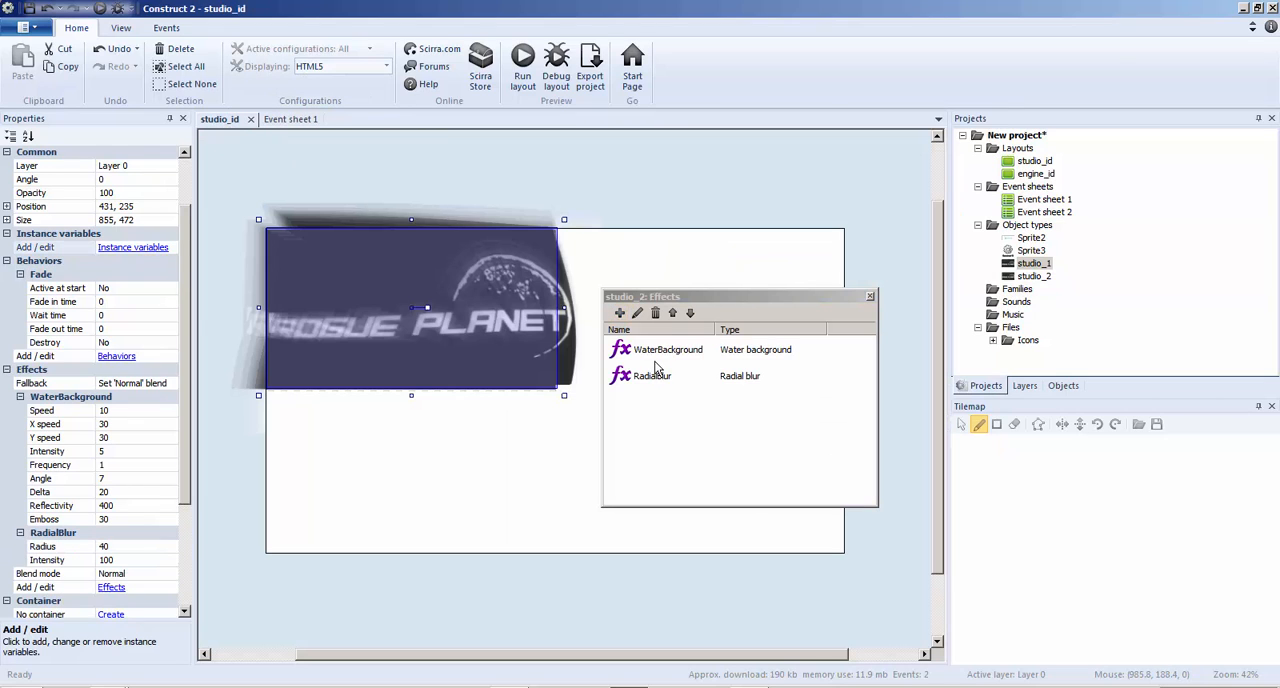
{"action": "left_click", "coordinate": [126, 289]}
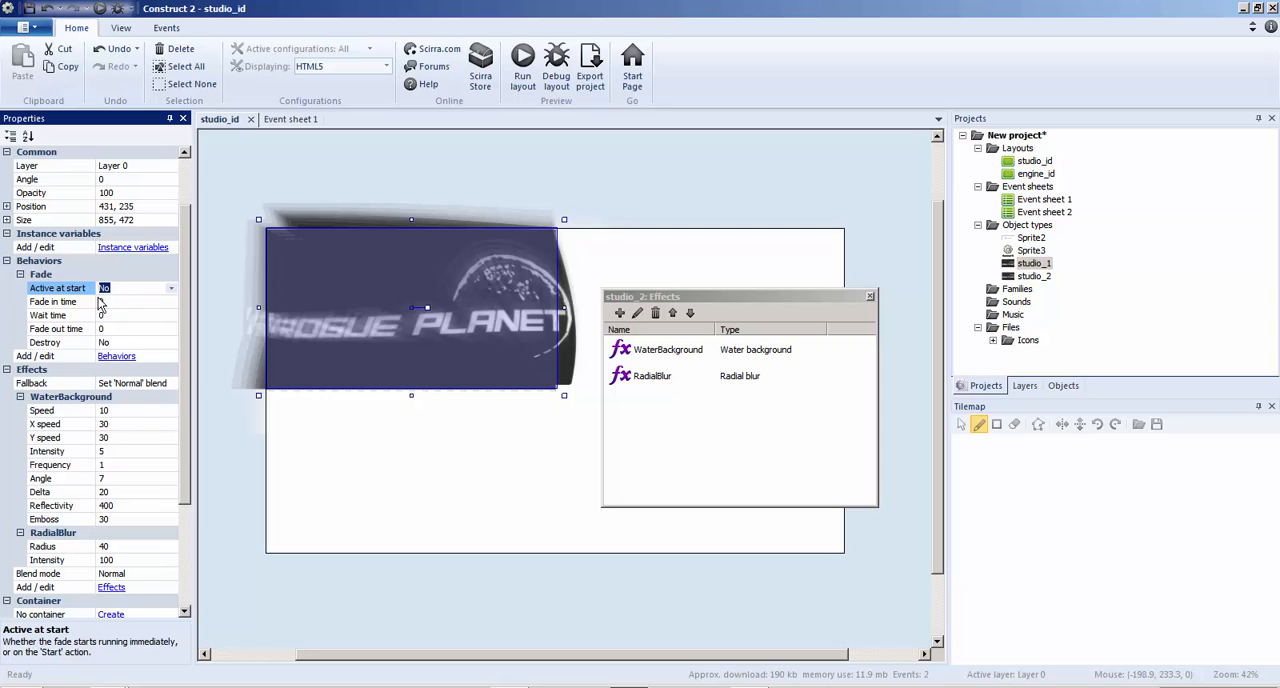
{"action": "left_click", "coordinate": [116, 548]}
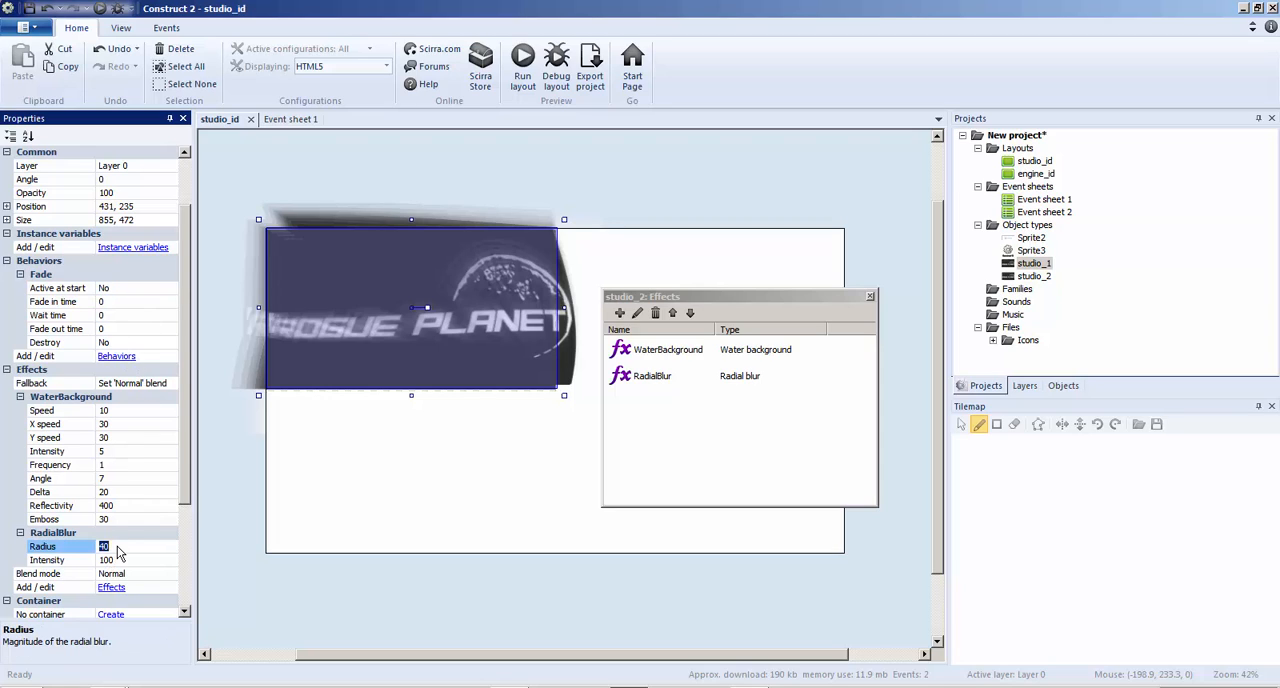
{"action": "type", "text": "0"}
{"action": "left_click", "coordinate": [119, 562]}
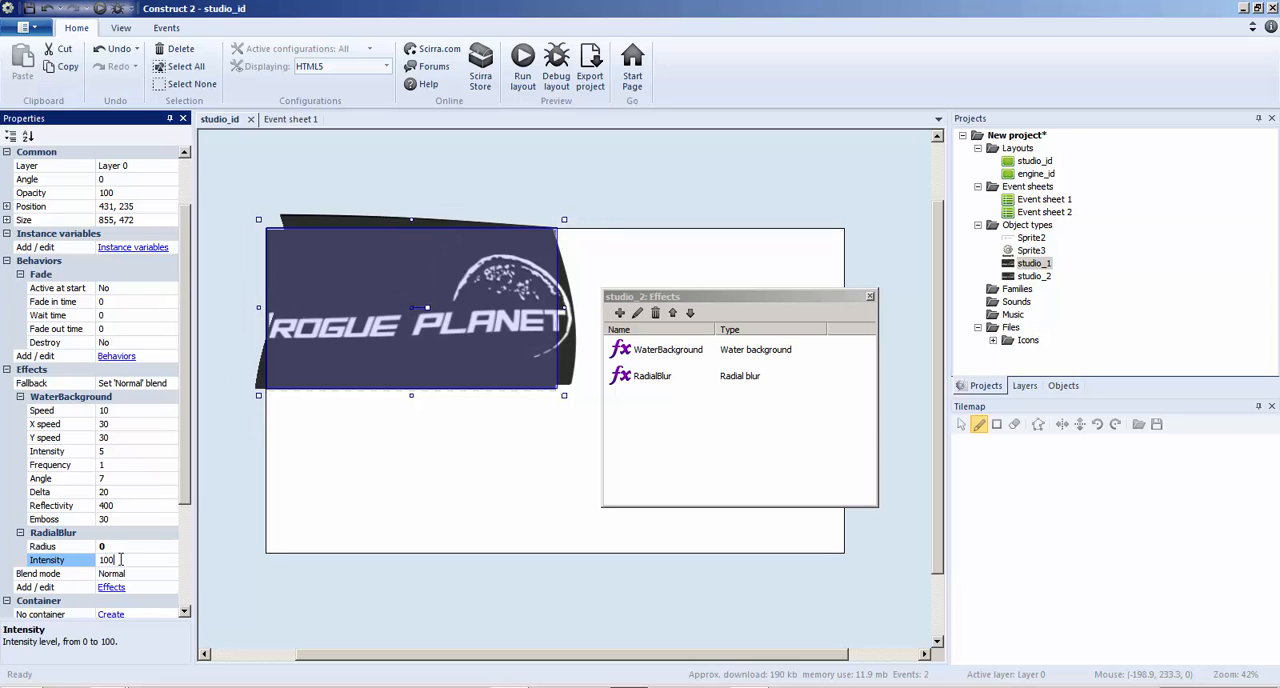
{"action": "type", "text": "0"}
{"action": "left_click", "coordinate": [131, 548]}
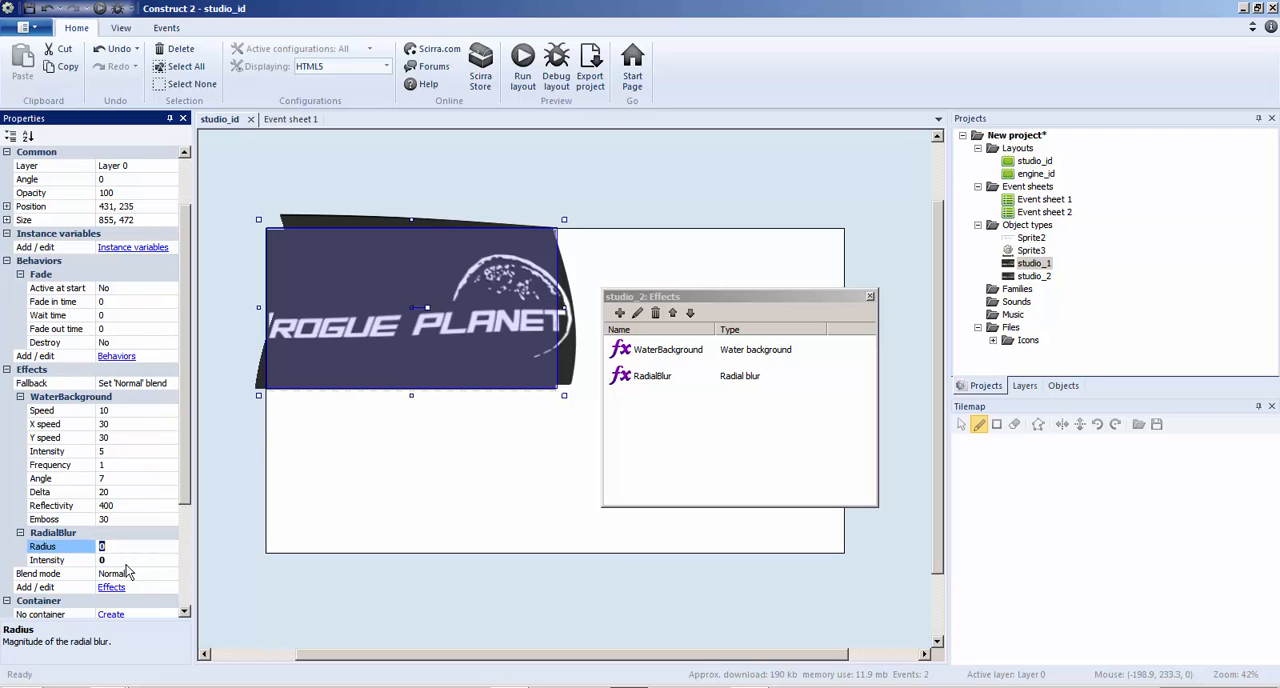
Try a studio_2 action in Event sheet 1 that disables the RadialBlur effect, and delete it again
{"action": "left_click", "coordinate": [286, 119]}
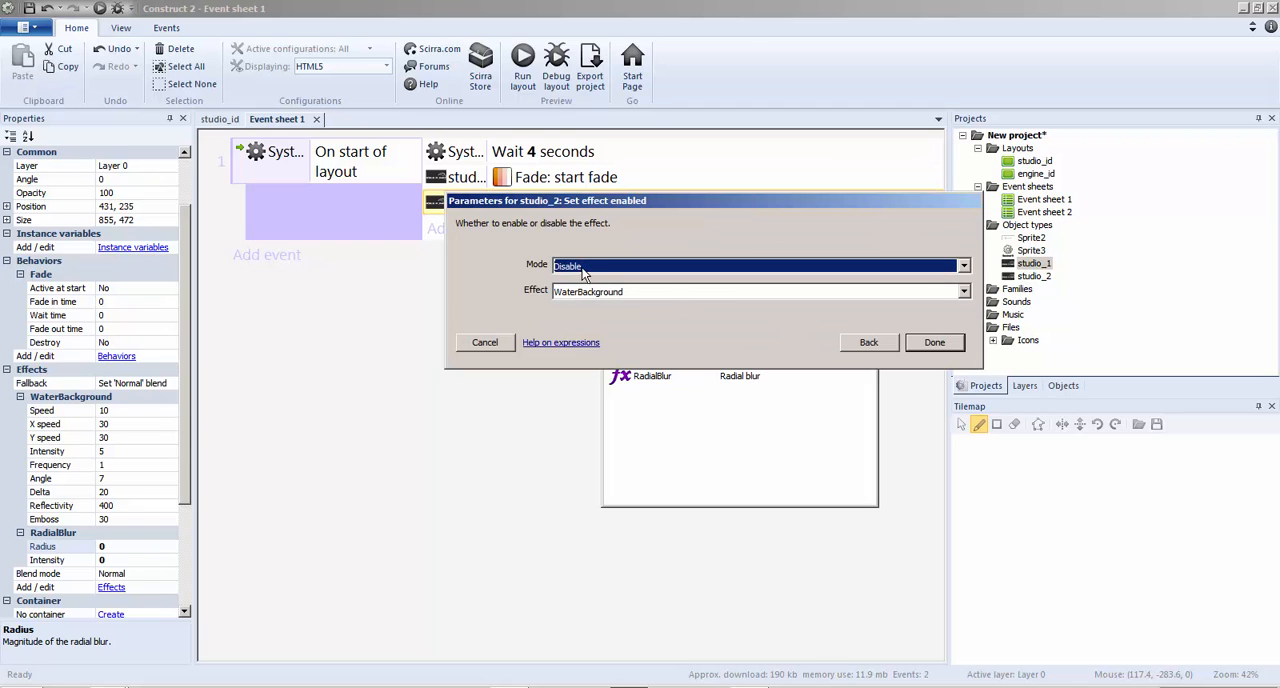
{"action": "left_click", "coordinate": [588, 291]}
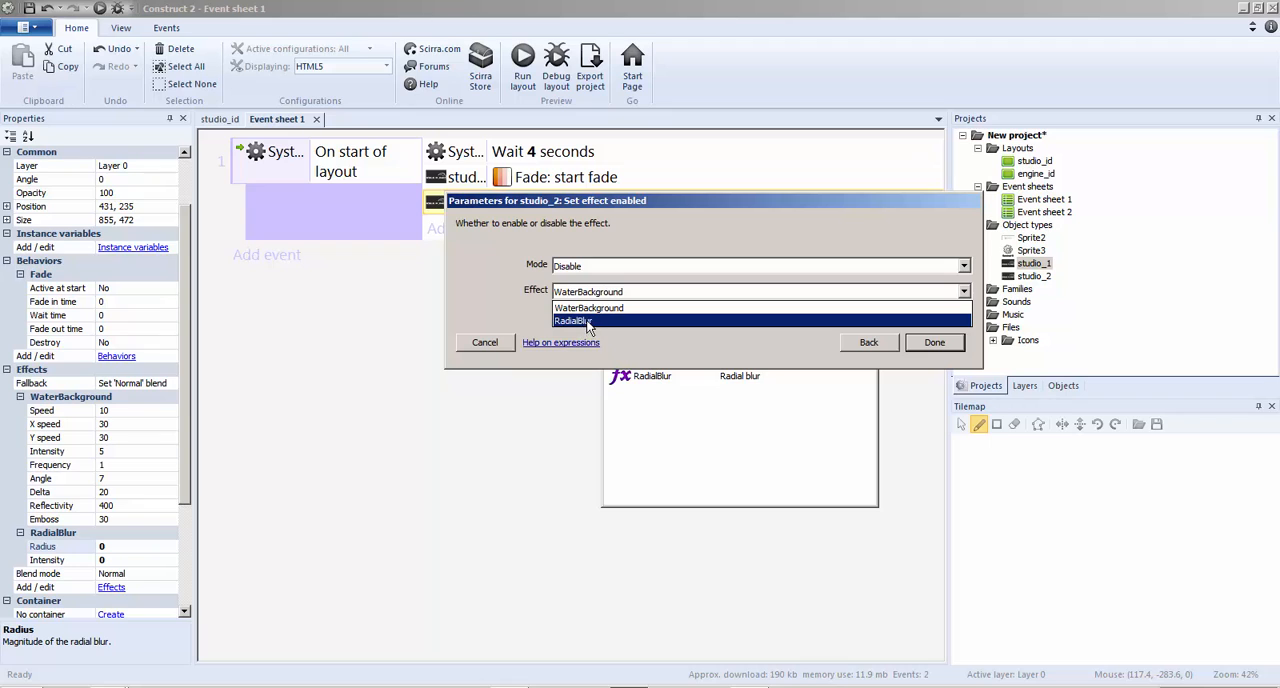
{"action": "left_click", "coordinate": [588, 321]}
{"action": "left_click", "coordinate": [945, 344]}
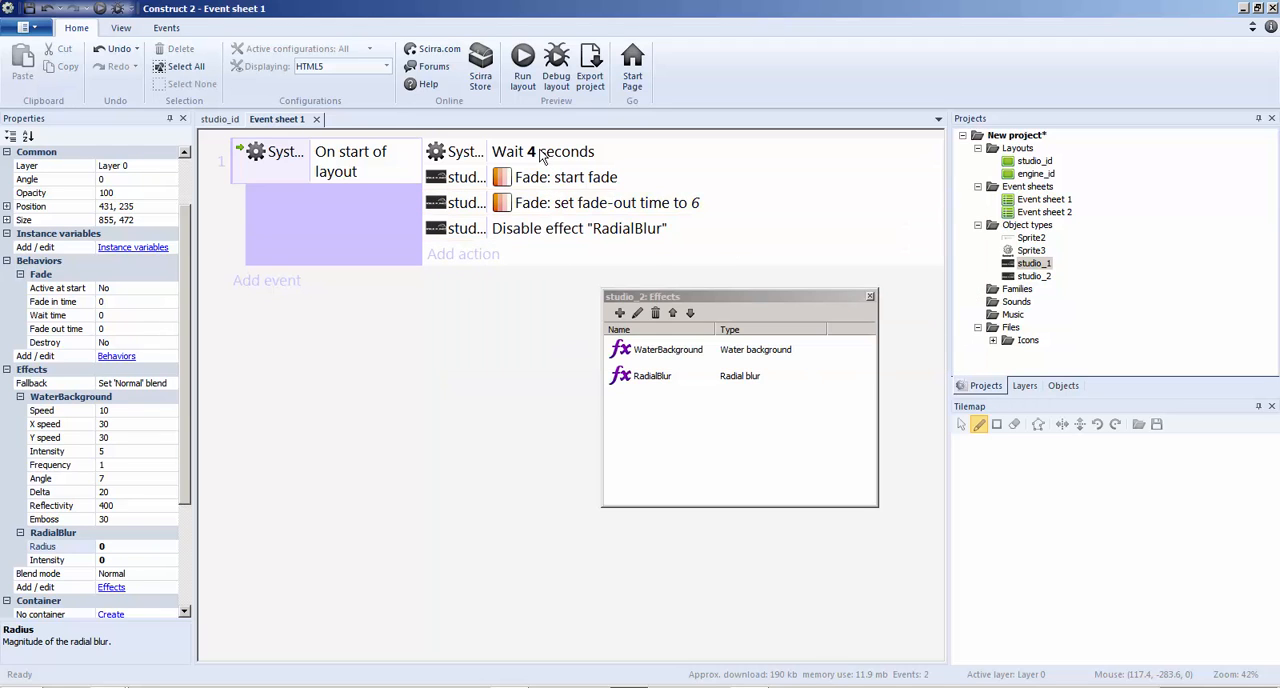
{"action": "left_click", "coordinate": [545, 238]}
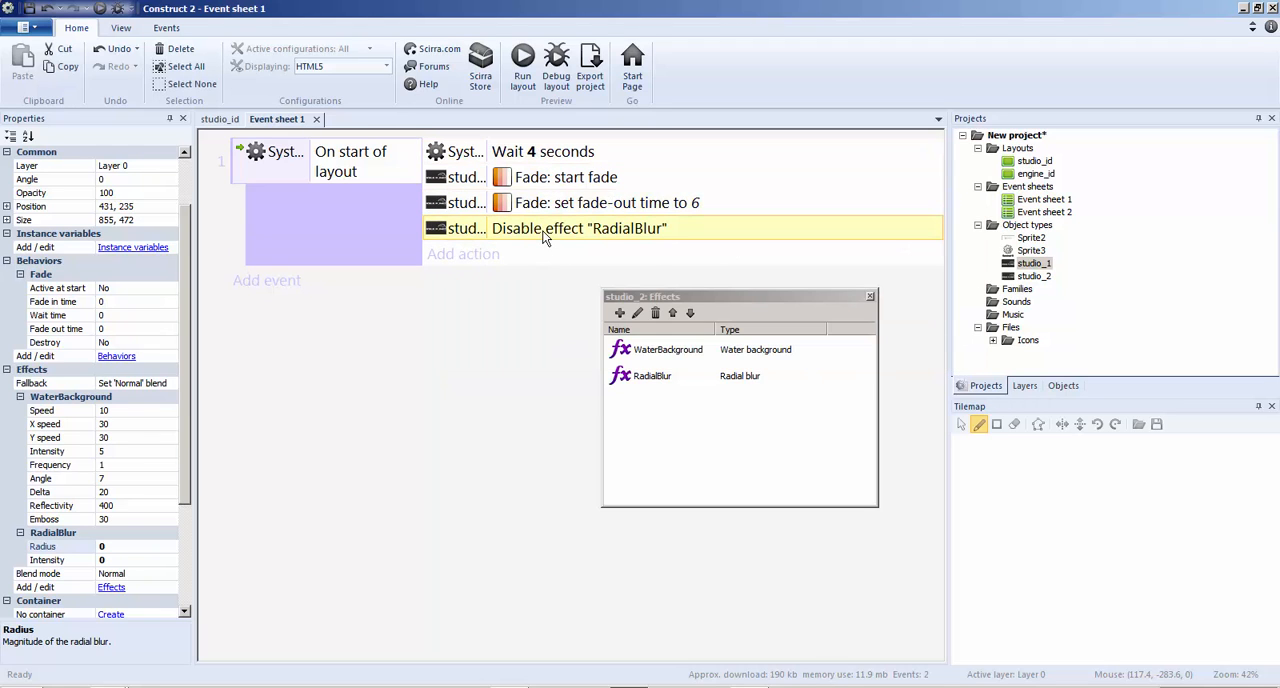
{"action": "key", "text": "Delete"}
Duplicate the 4-second Wait action, set the copy to 1 second and place it directly below studio_2's start fade action
{"action": "left_click", "coordinate": [540, 151]}
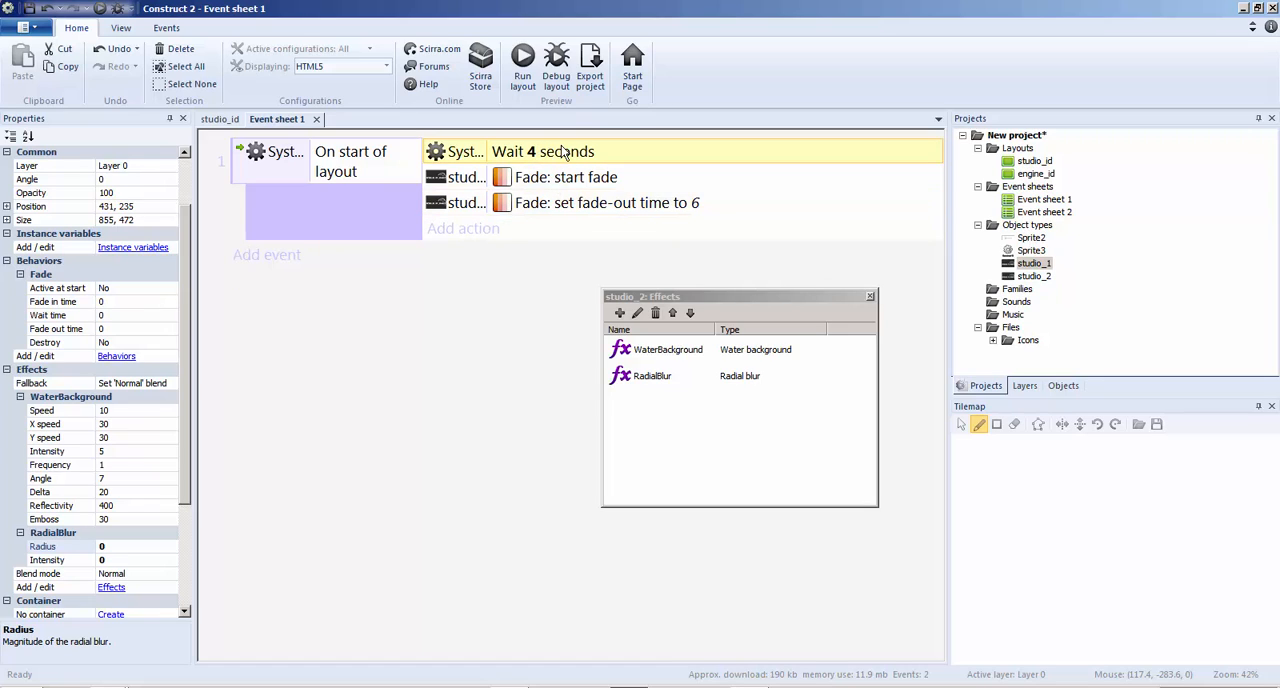
{"action": "key", "text": "ctrl+c"}
{"action": "key", "text": "ctrl+v"}
{"action": "double_click", "coordinate": [546, 228]}
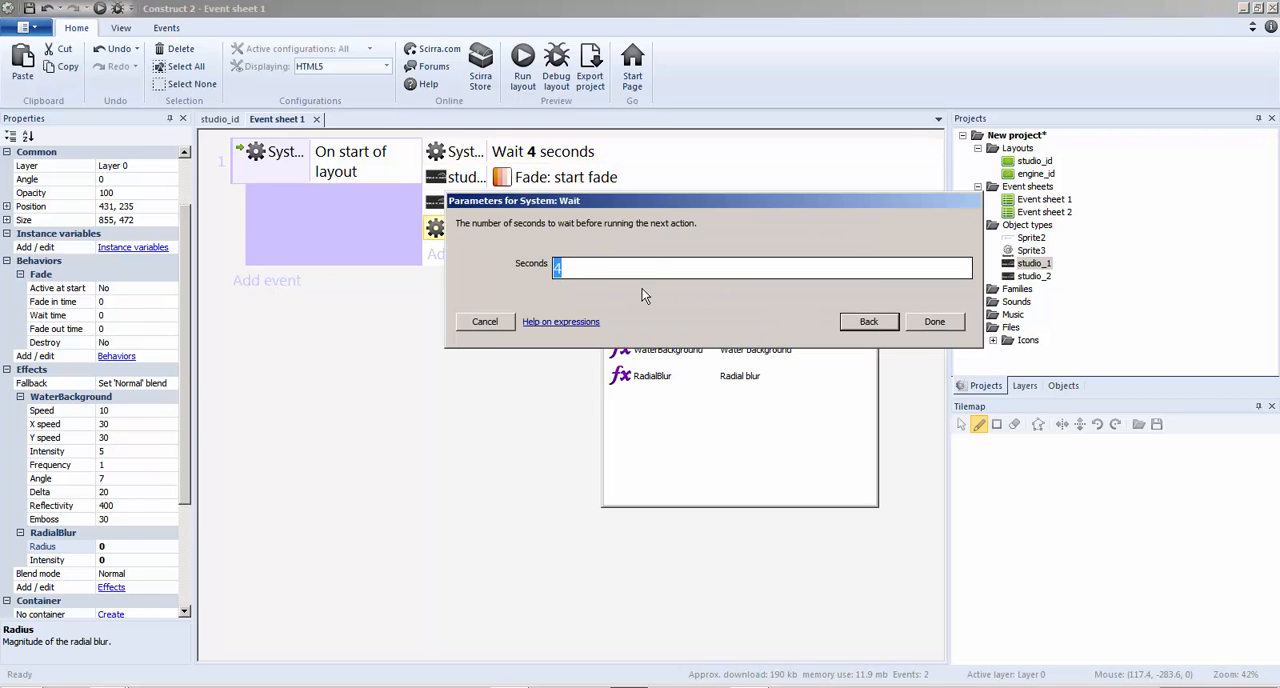
{"action": "type", "text": "1"}
{"action": "left_click", "coordinate": [915, 321]}
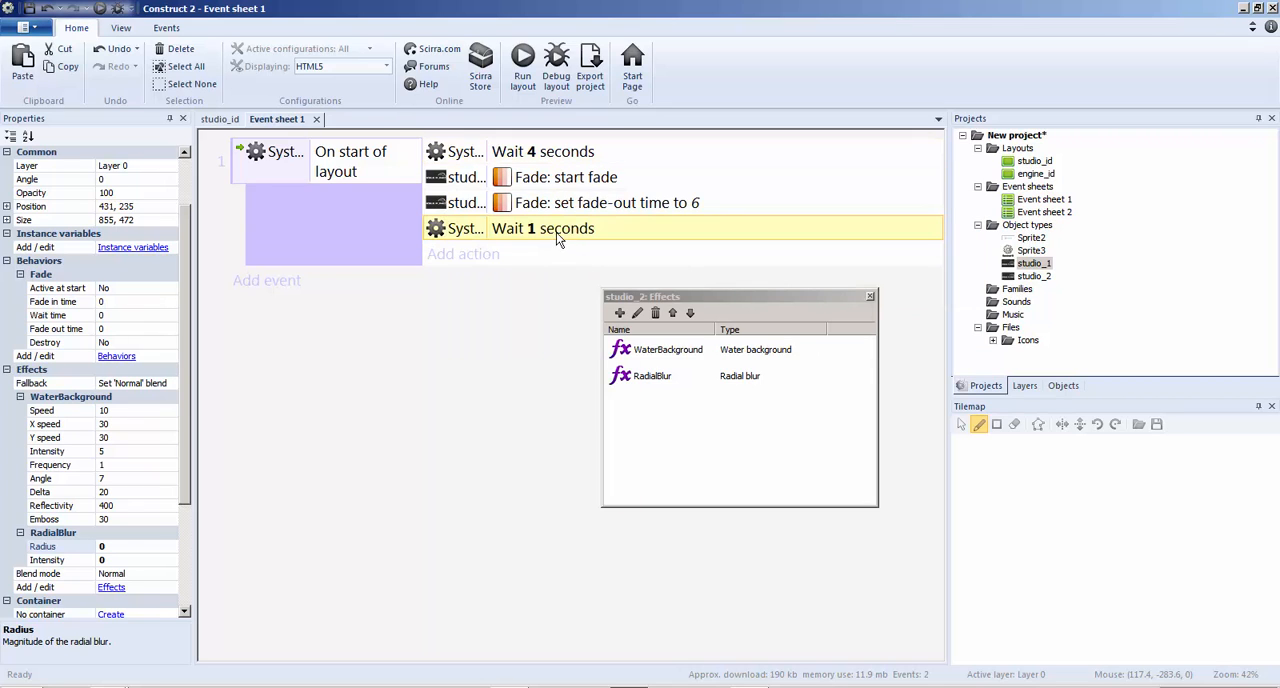
{"action": "left_click_drag", "start_coordinate": [556, 232], "coordinate": [578, 191]}
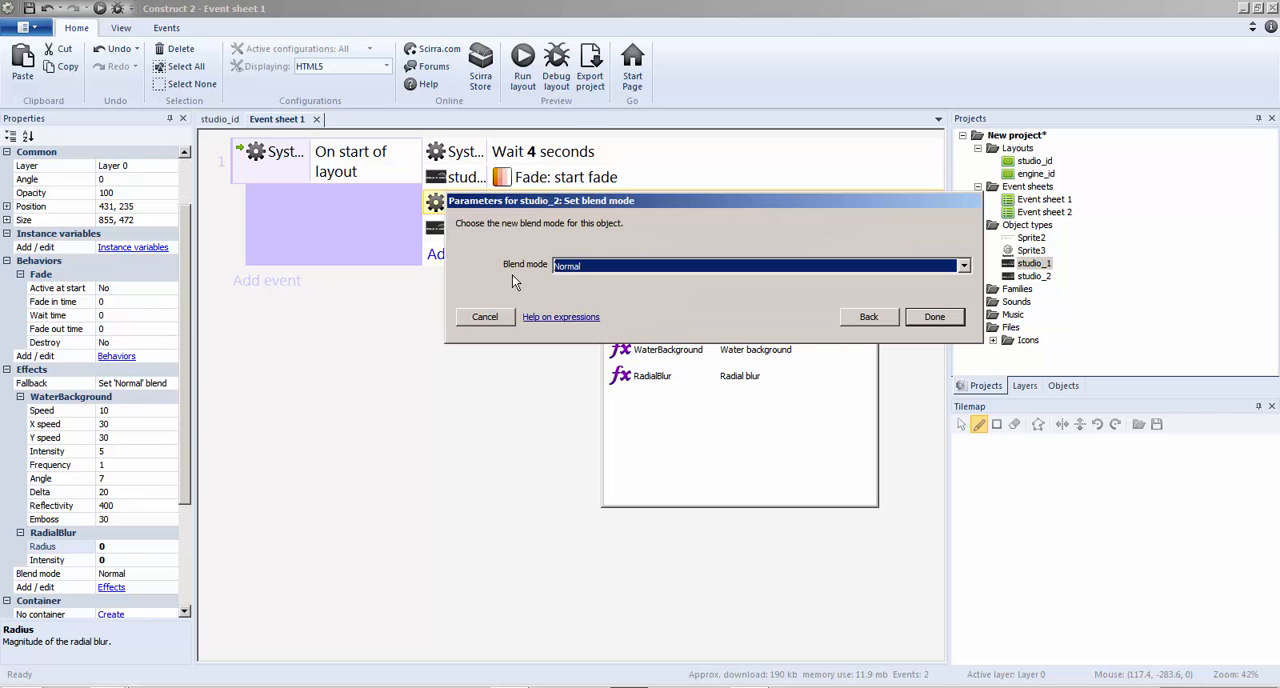
Add studio_2 actions that set the blend mode to Normal and enable the RadialBlur effect
{"action": "left_click", "coordinate": [597, 266]}
{"action": "left_click", "coordinate": [597, 266]}
{"action": "left_click", "coordinate": [940, 317]}
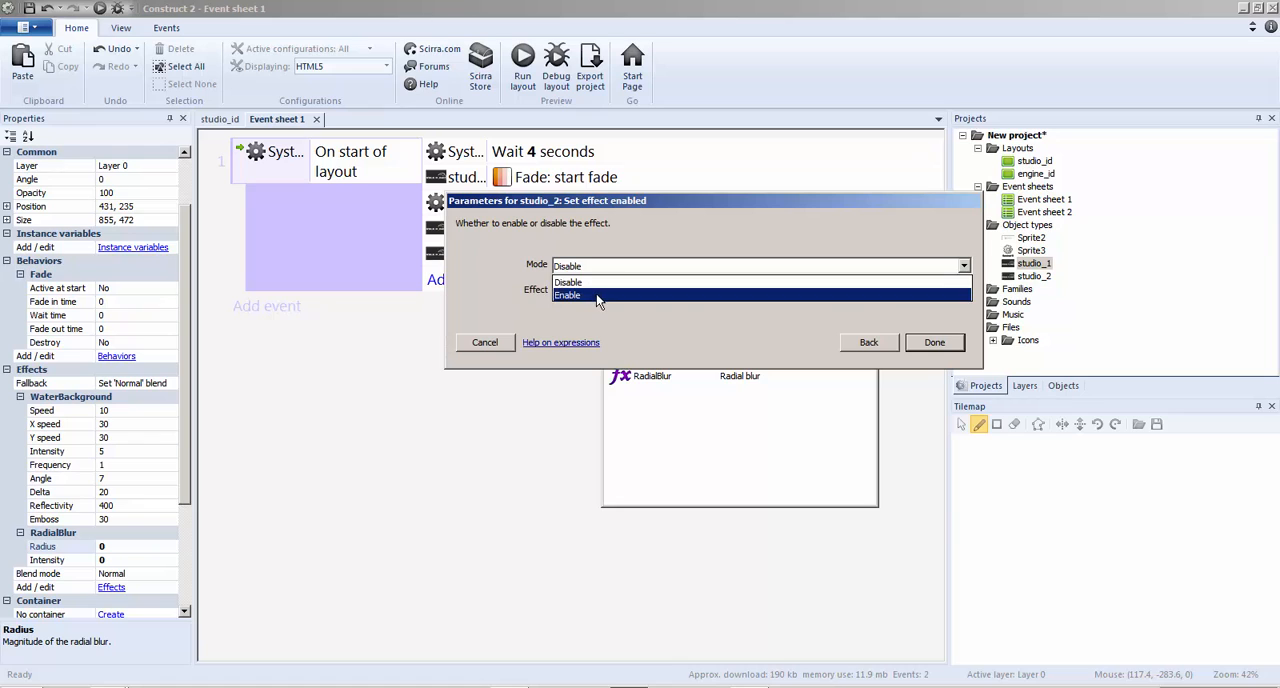
{"action": "left_click", "coordinate": [600, 296]}
{"action": "left_click", "coordinate": [922, 345]}
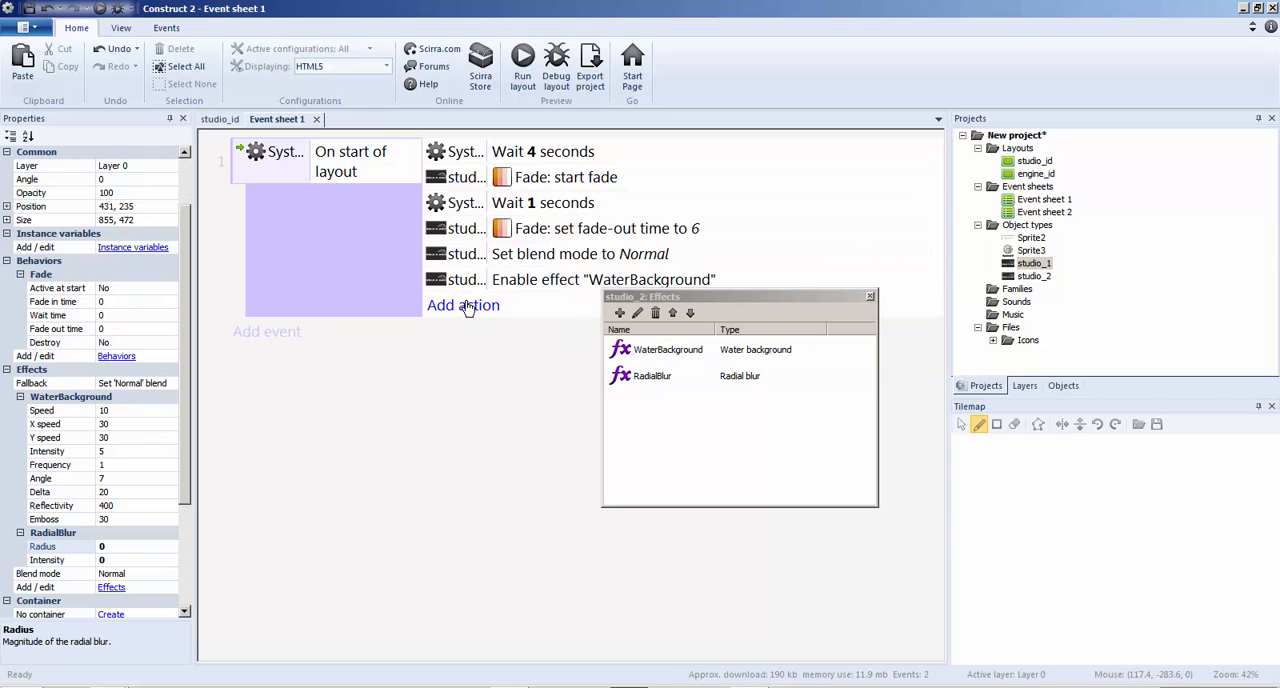
{"action": "double_click", "coordinate": [541, 282]}
{"action": "left_click", "coordinate": [636, 292]}
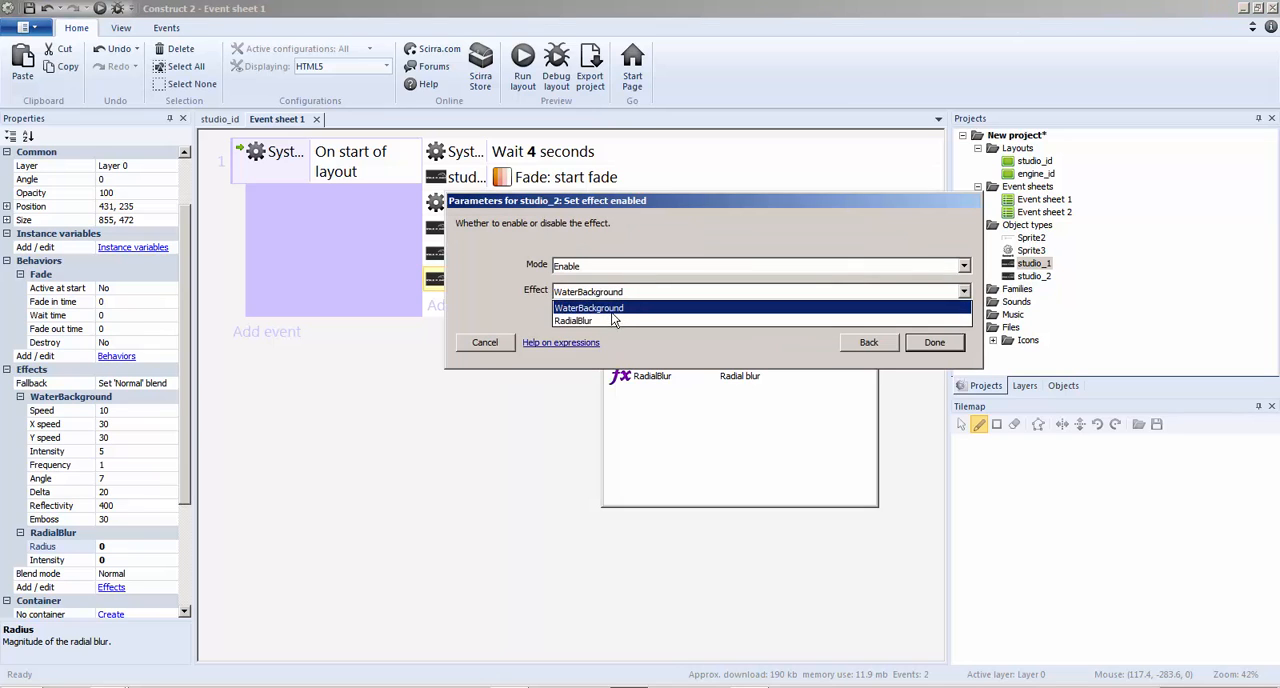
{"action": "left_click", "coordinate": [615, 318]}
{"action": "left_click", "coordinate": [934, 342]}
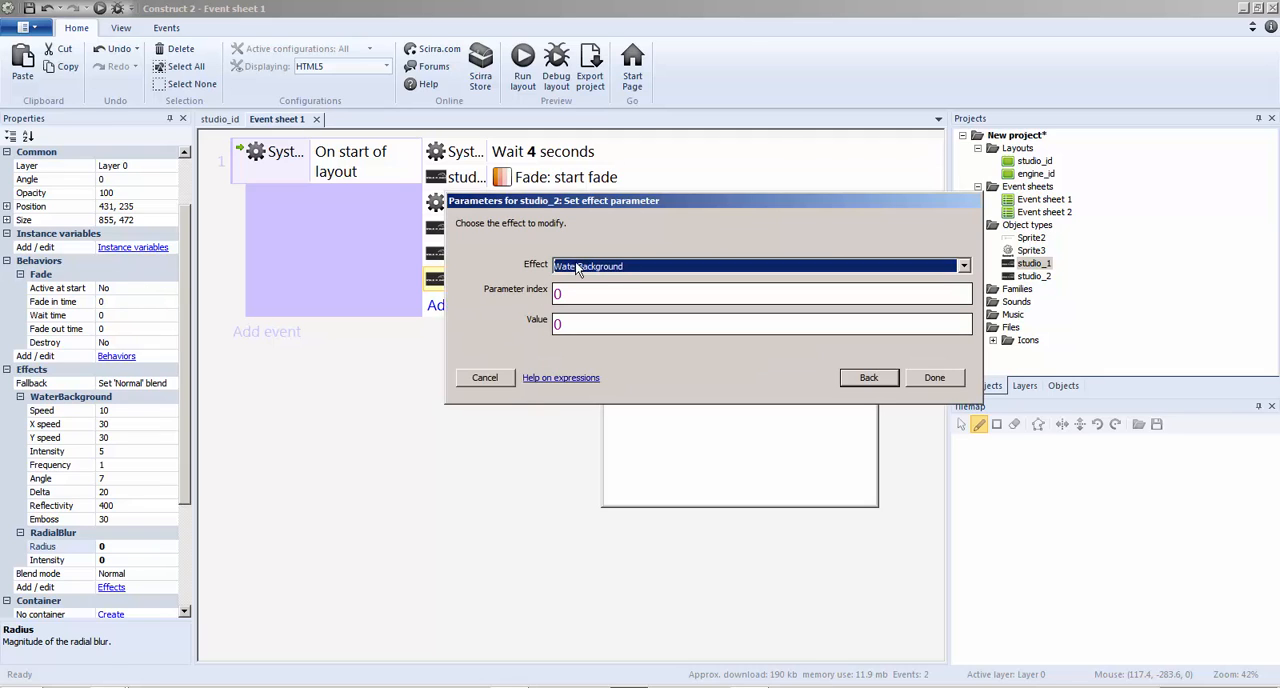
Add a studio_2 action that sets RadialBlur effect parameter 1 to 40, and preview the layout
{"action": "left_click", "coordinate": [620, 270]}
{"action": "left_click", "coordinate": [616, 295]}
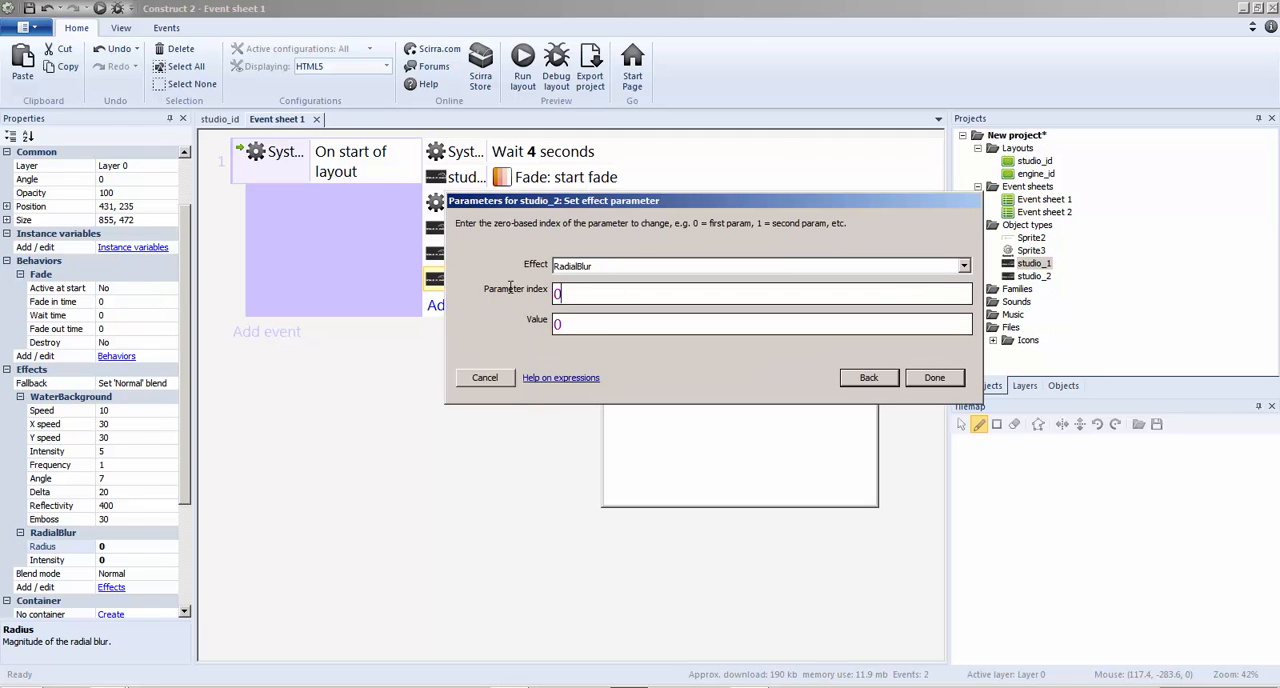
{"action": "left_click_drag", "start_coordinate": [510, 287], "coordinate": [451, 282]}
{"action": "type", "text": "1"}
{"action": "key", "text": "Tab"}
{"action": "type", "text": "40"}
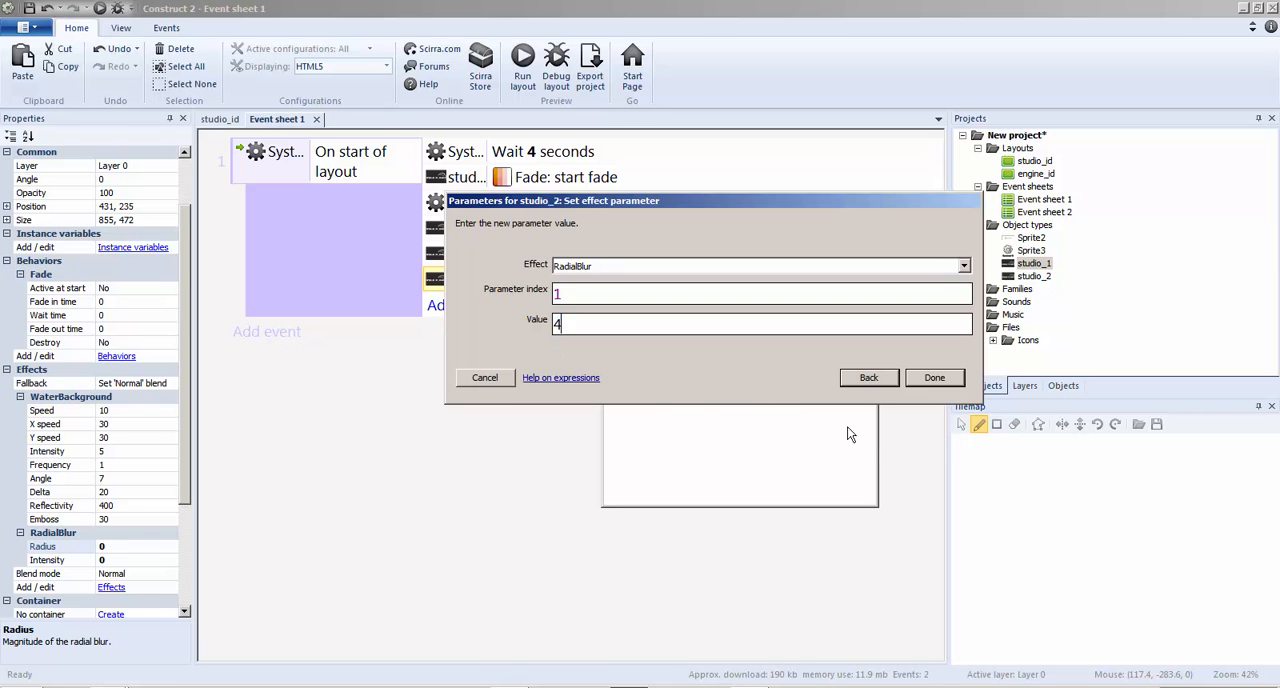
{"action": "left_click", "coordinate": [940, 379]}
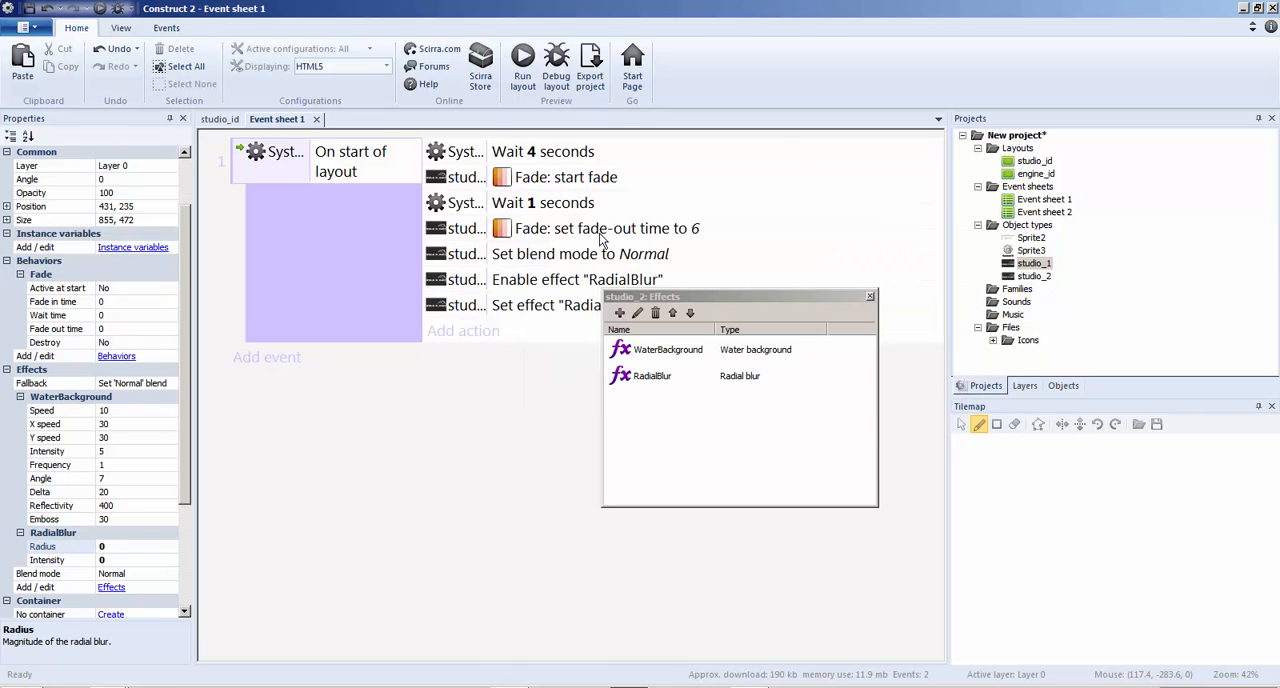
{"action": "left_click", "coordinate": [523, 75]}
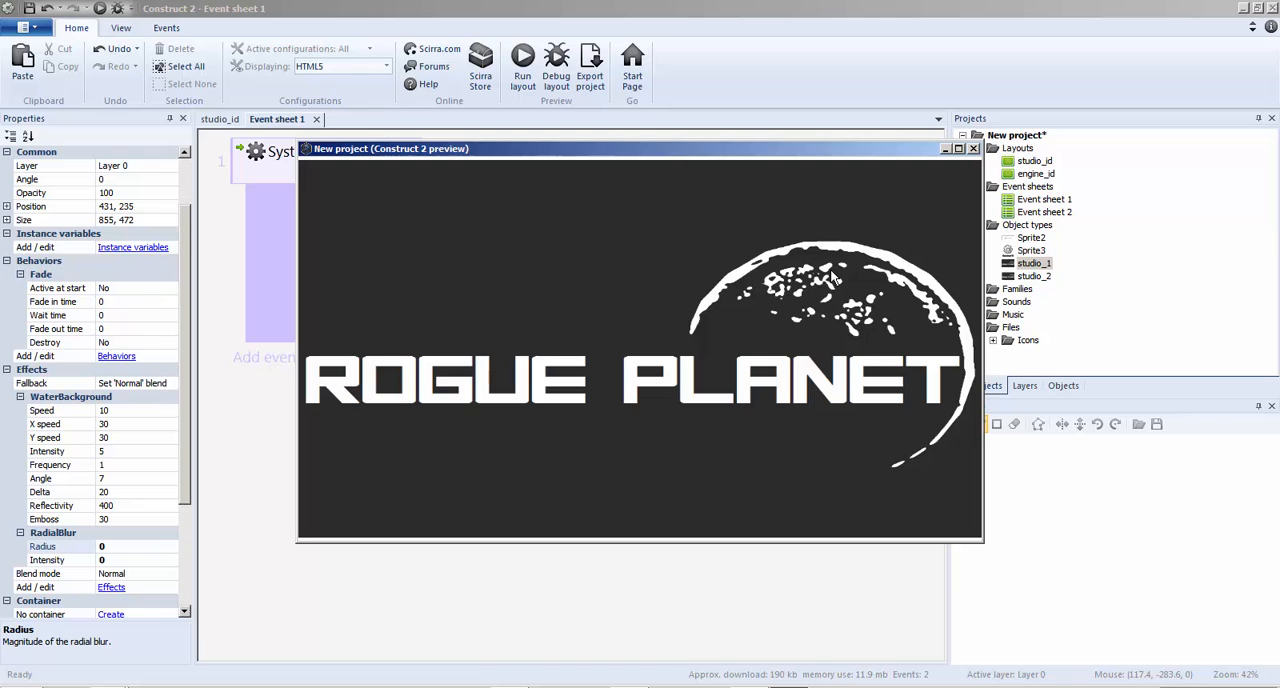
{"action": "left_click", "coordinate": [973, 148]}
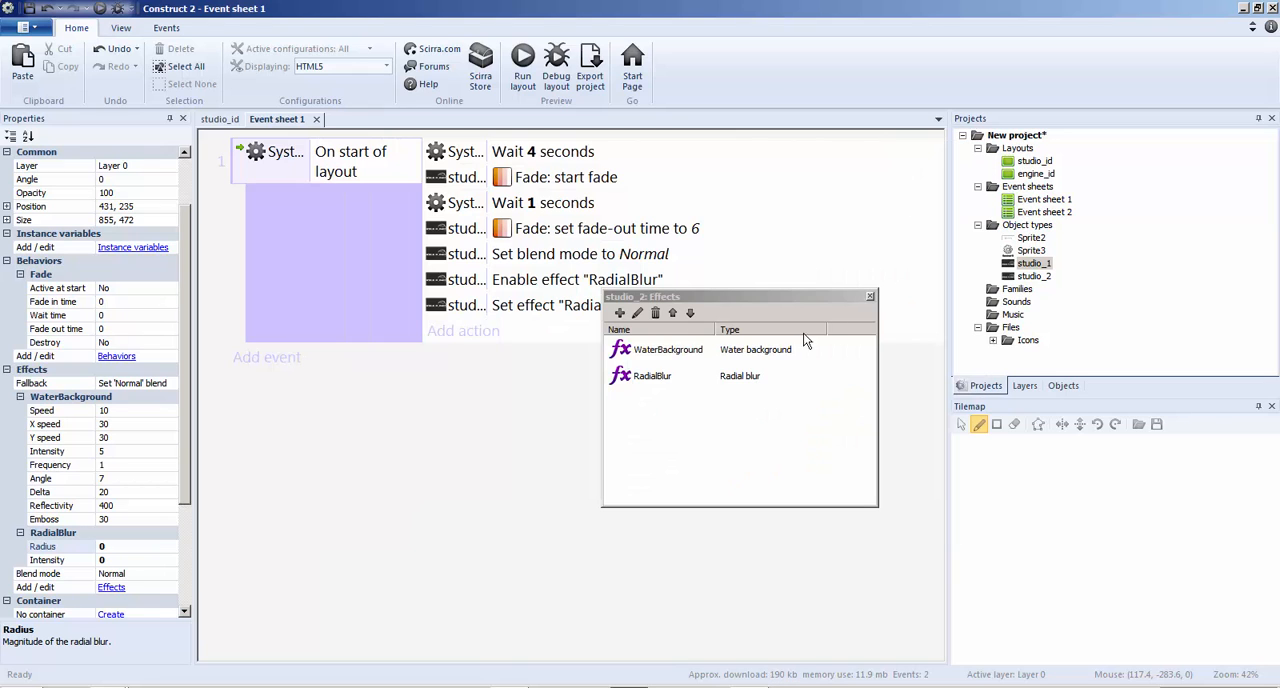
Close studio_2's effects list, select the engine_id layout in the project and return to Event sheet 1
{"action": "left_click", "coordinate": [870, 296]}
{"action": "left_click", "coordinate": [222, 119]}
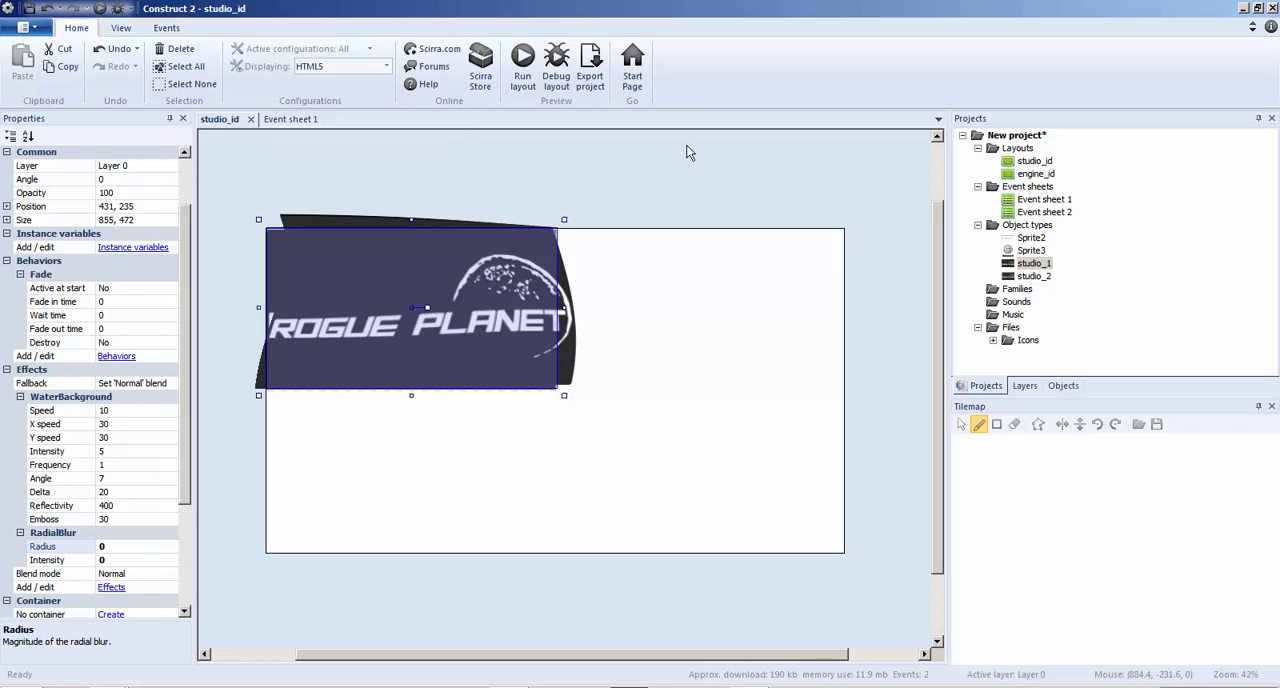
{"action": "left_click", "coordinate": [1035, 173]}
{"action": "left_click", "coordinate": [298, 120]}
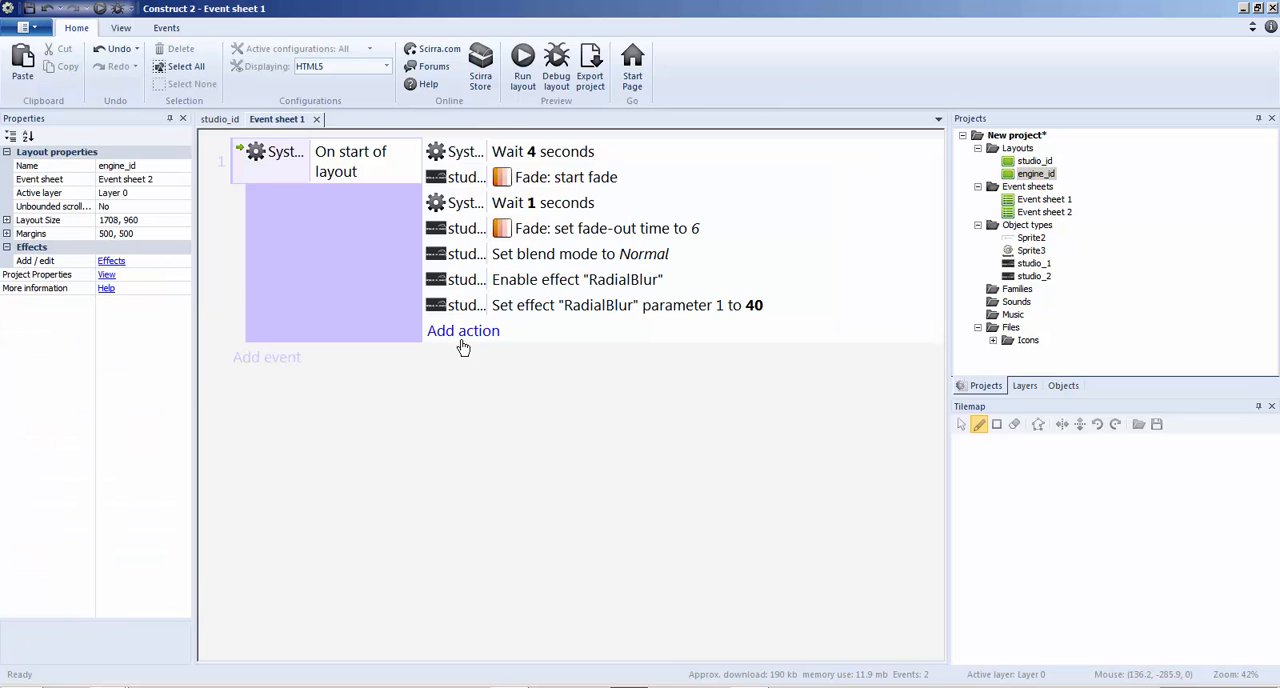
Try a 10-second Wait action at the start of the layout event's action list, and delete it again
{"action": "left_click", "coordinate": [351, 287]}
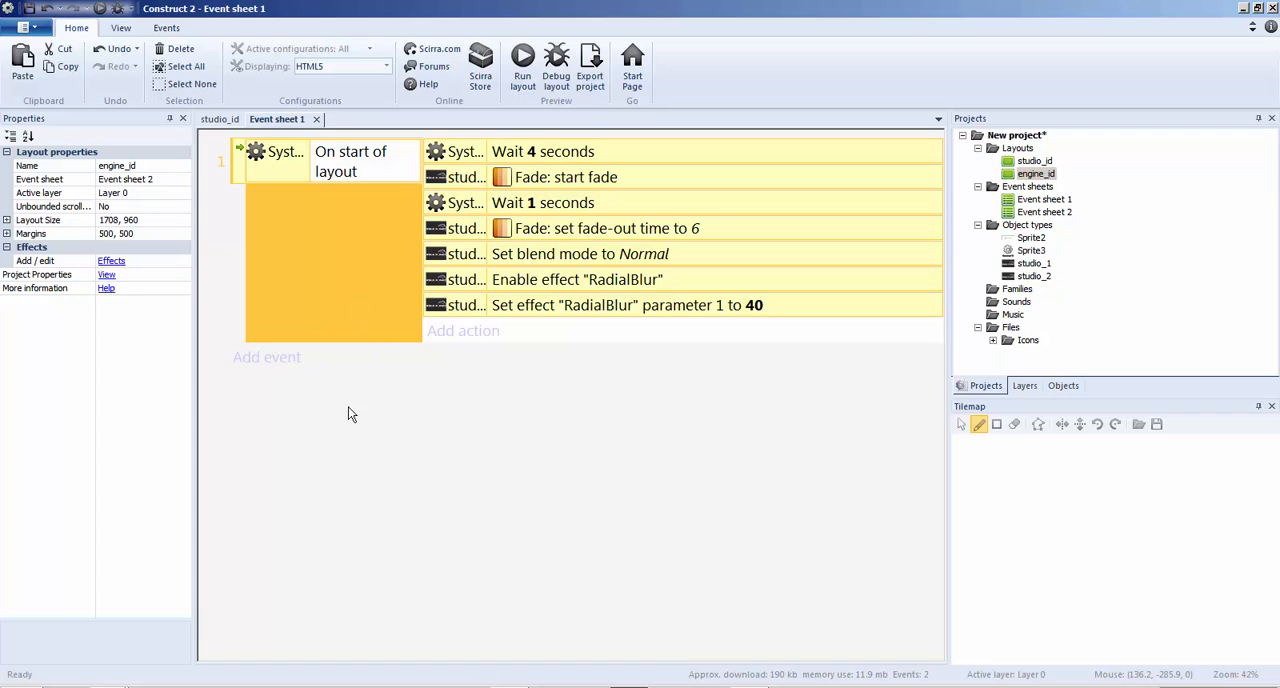
{"action": "left_click", "coordinate": [456, 335]}
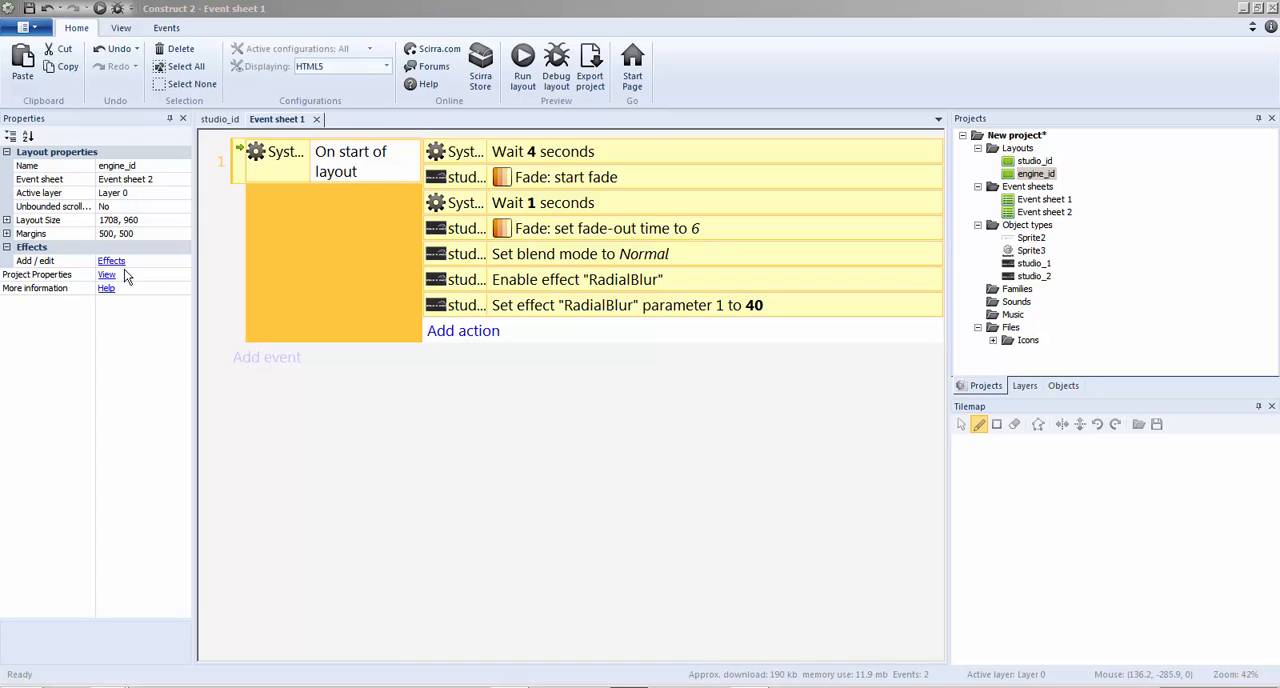
{"action": "double_click", "coordinate": [67, 250]}
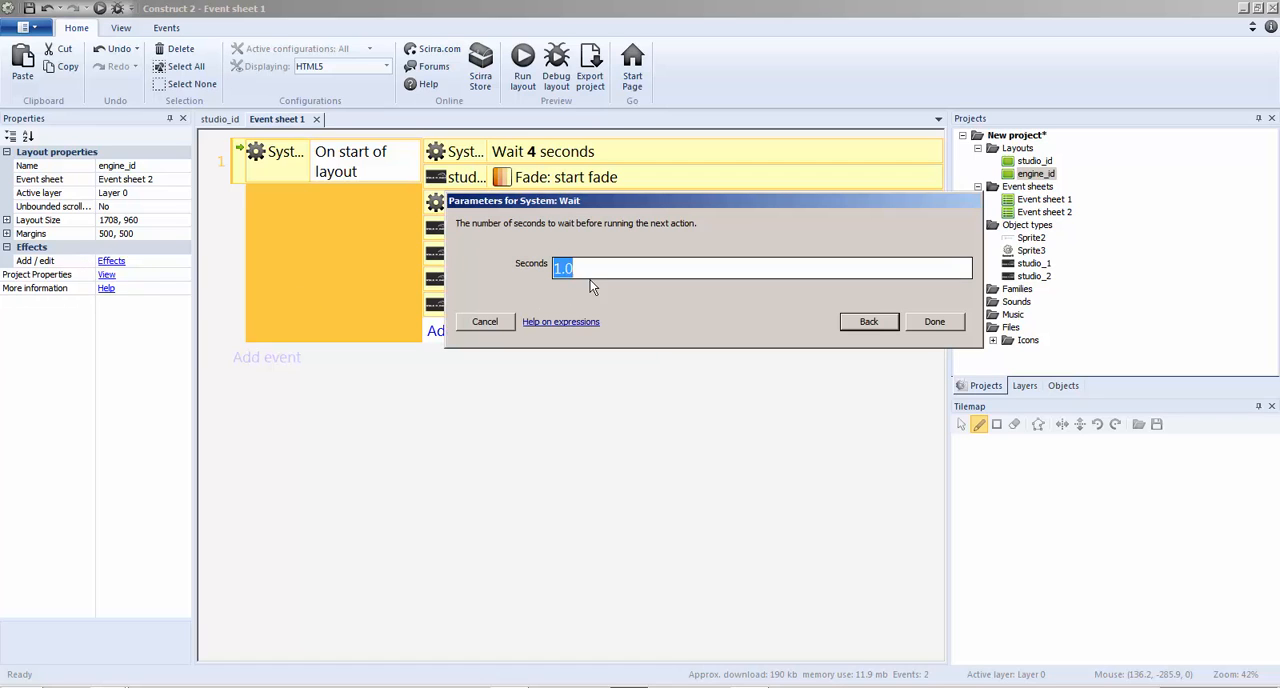
{"action": "left_click_drag", "start_coordinate": [566, 202], "coordinate": [295, 240]}
{"action": "type", "text": "10"}
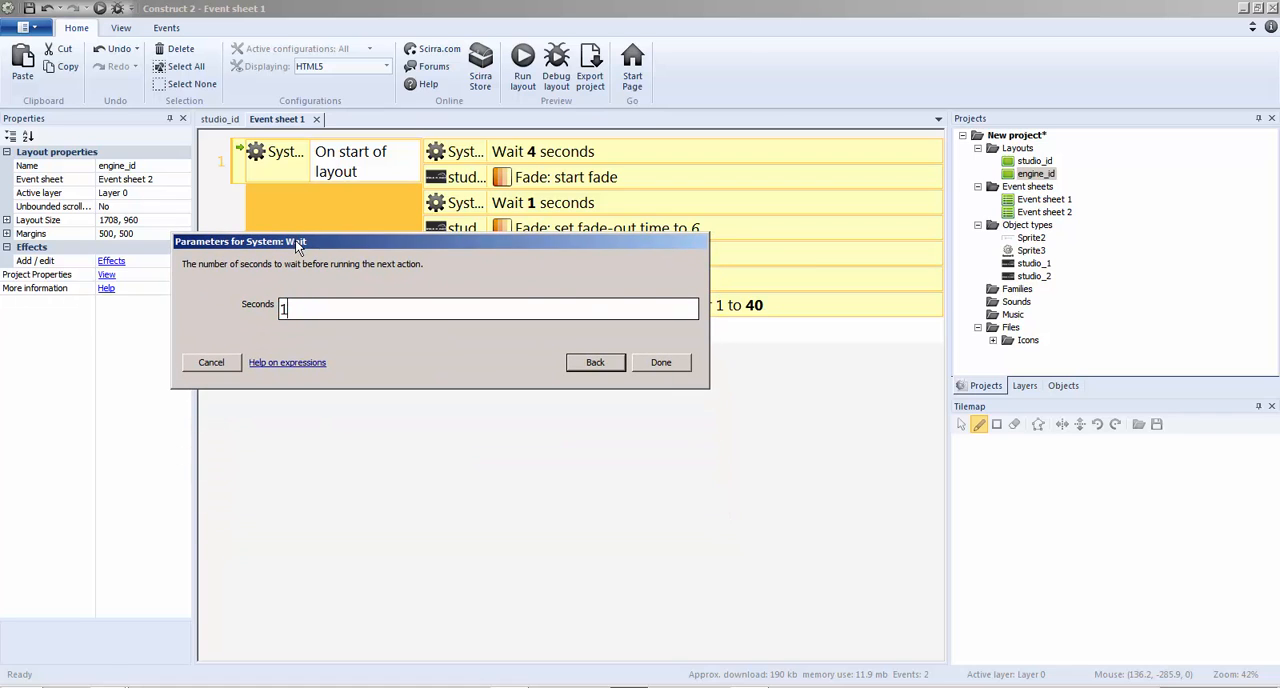
{"action": "left_click", "coordinate": [662, 364]}
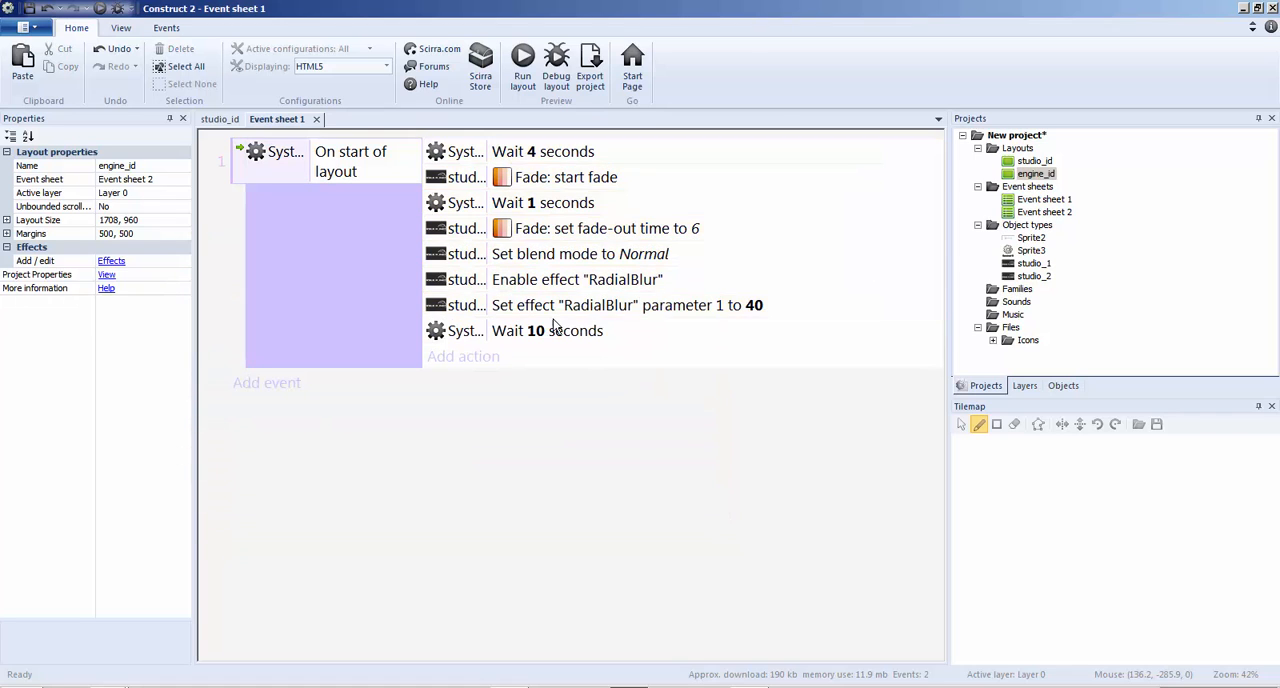
{"action": "left_click_drag", "start_coordinate": [551, 331], "coordinate": [517, 150]}
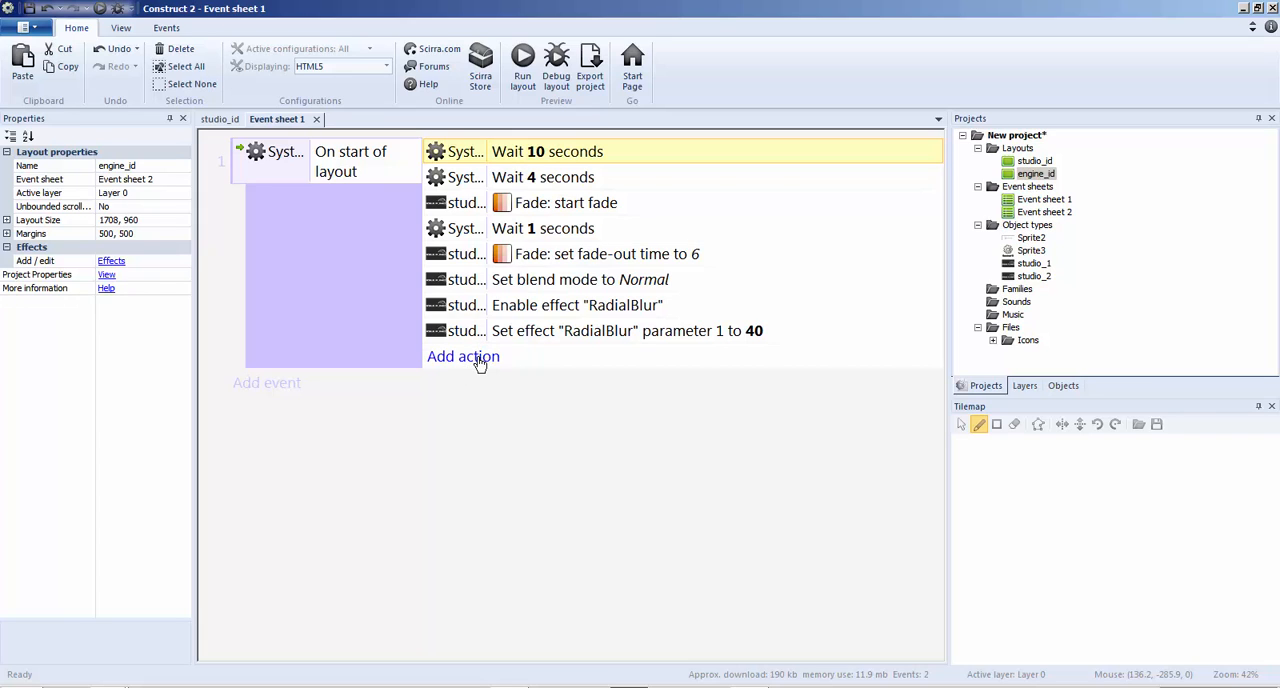
{"action": "key", "text": "Delete"}
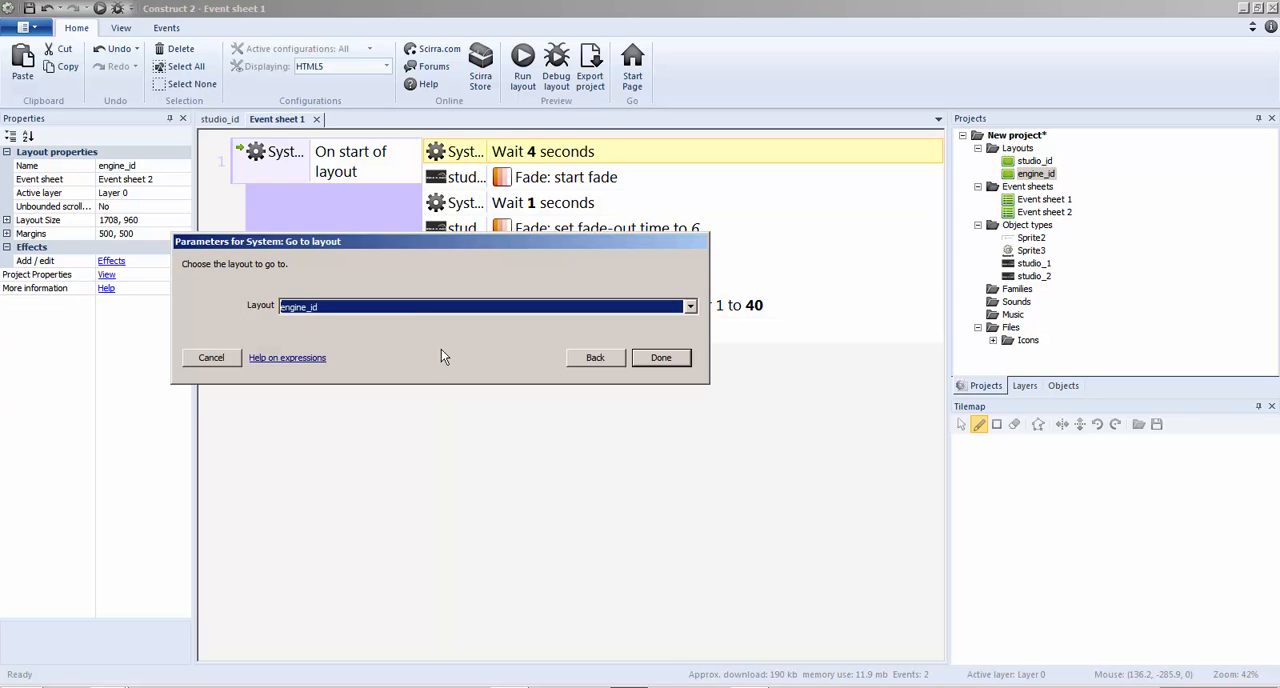
Test a Go to layout action targeting studio_id in a preview, and delete the action again
{"action": "left_click", "coordinate": [410, 313]}
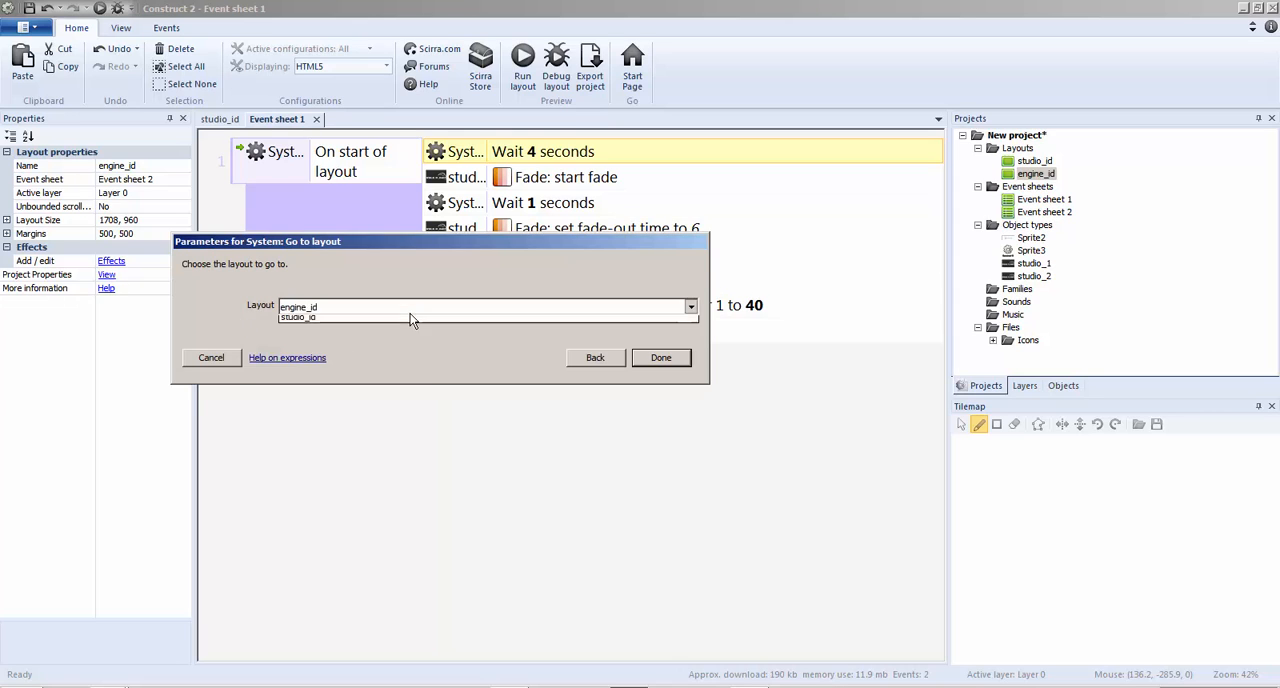
{"action": "left_click", "coordinate": [410, 334]}
{"action": "left_click", "coordinate": [662, 360]}
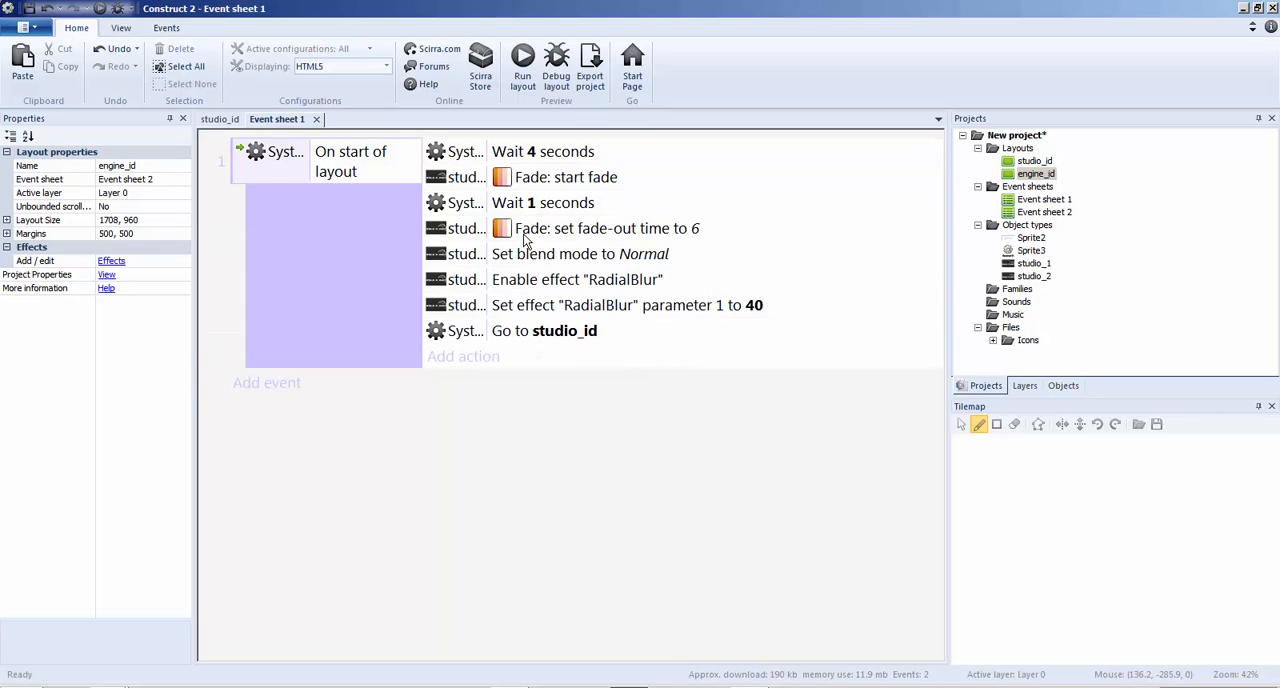
{"action": "key", "text": "F5"}
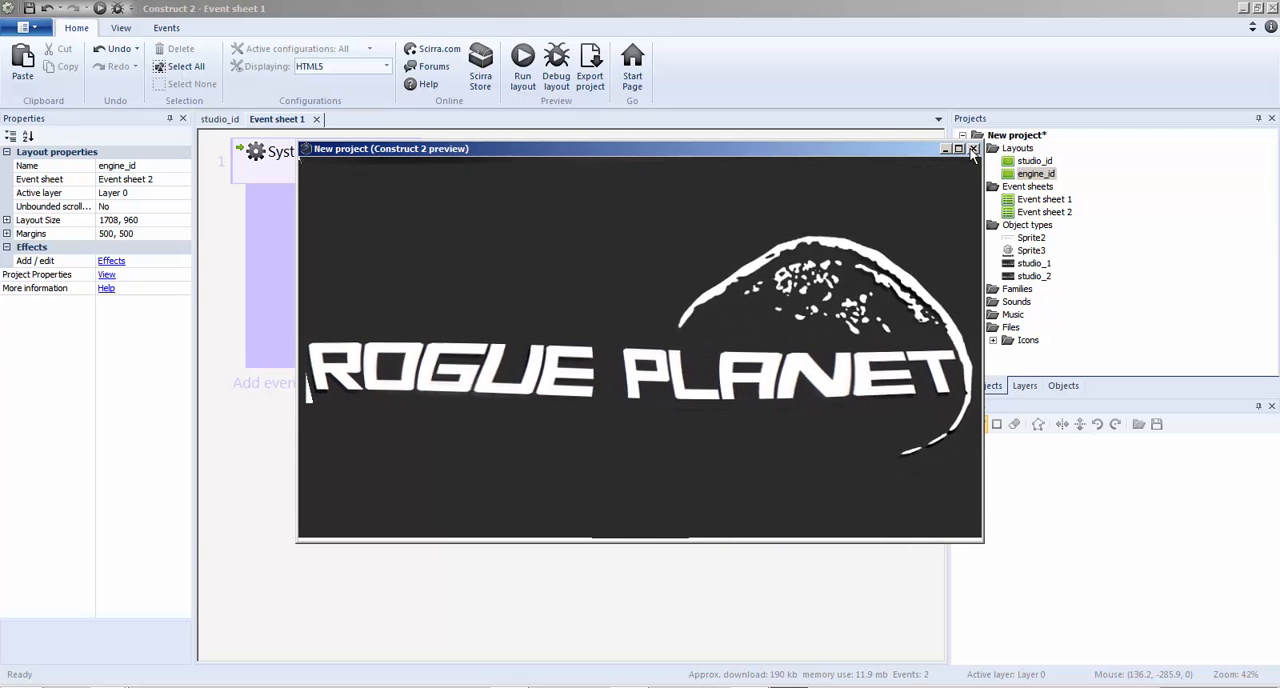
{"action": "left_click", "coordinate": [972, 149]}
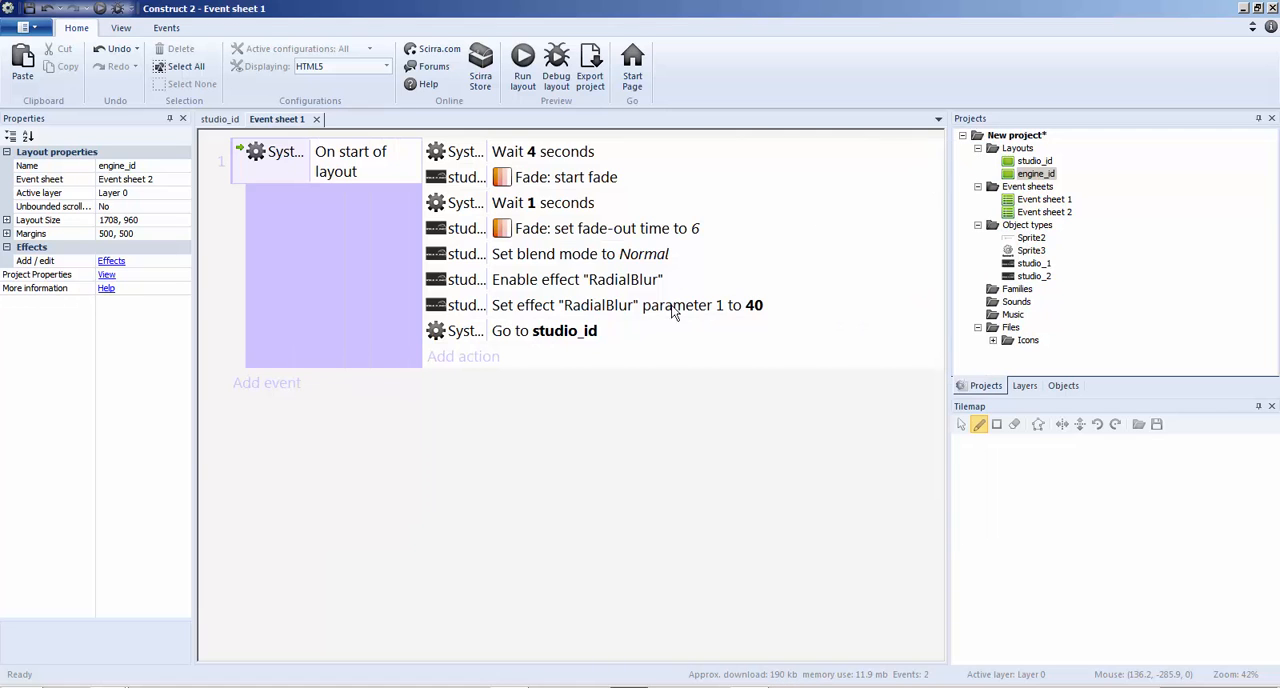
{"action": "left_click", "coordinate": [574, 340]}
{"action": "key", "text": "Delete"}
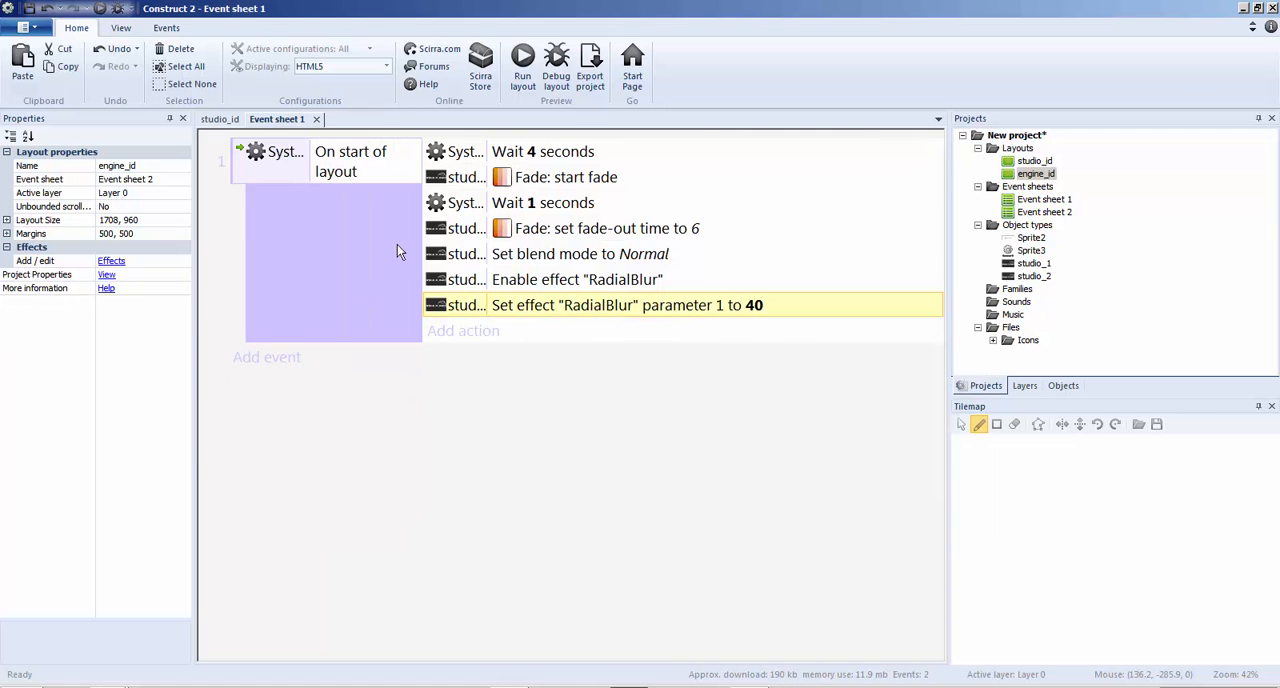
Add a 6-second Wait action to the end of the On start of layout event
{"action": "left_click", "coordinate": [371, 249]}
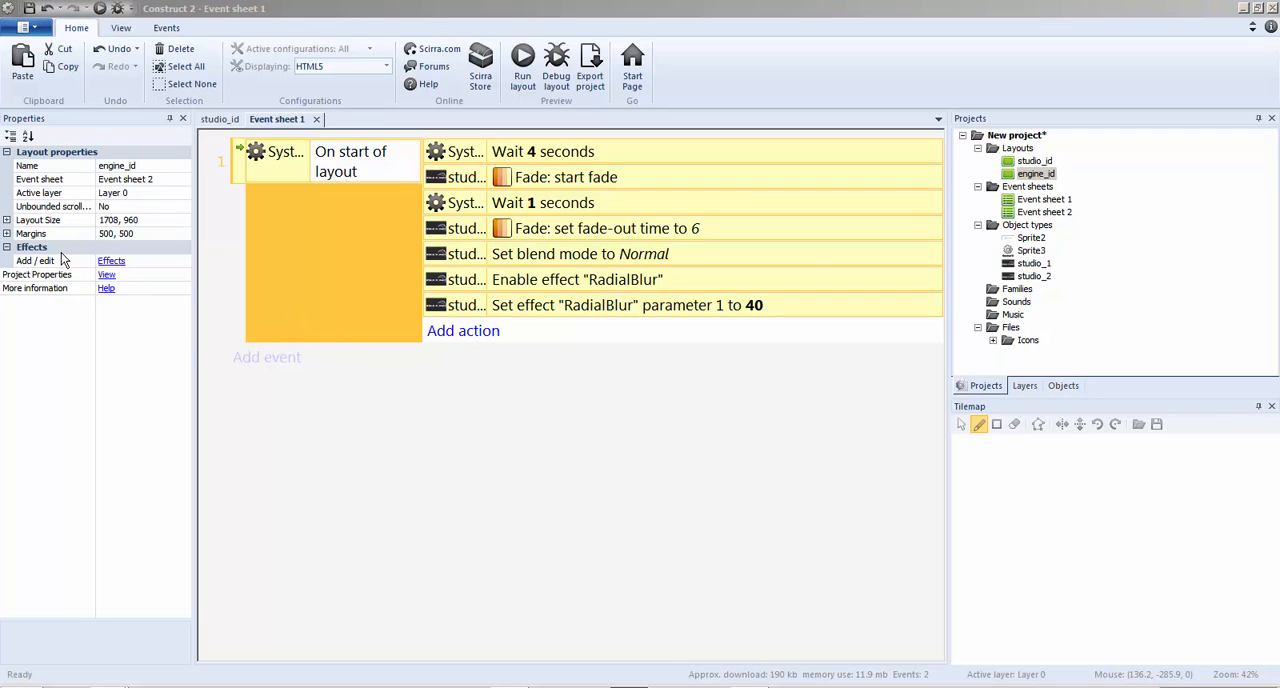
{"action": "key", "text": "w"}
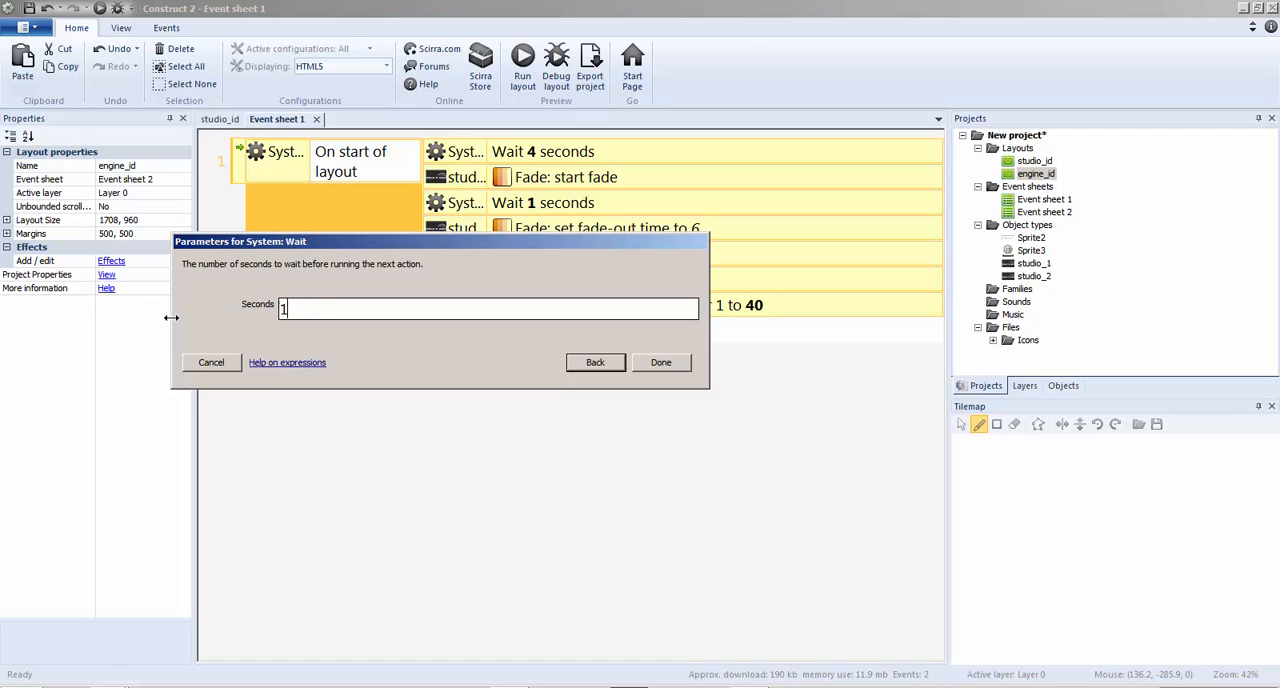
{"action": "type", "text": "6"}
{"action": "left_click", "coordinate": [596, 368]}
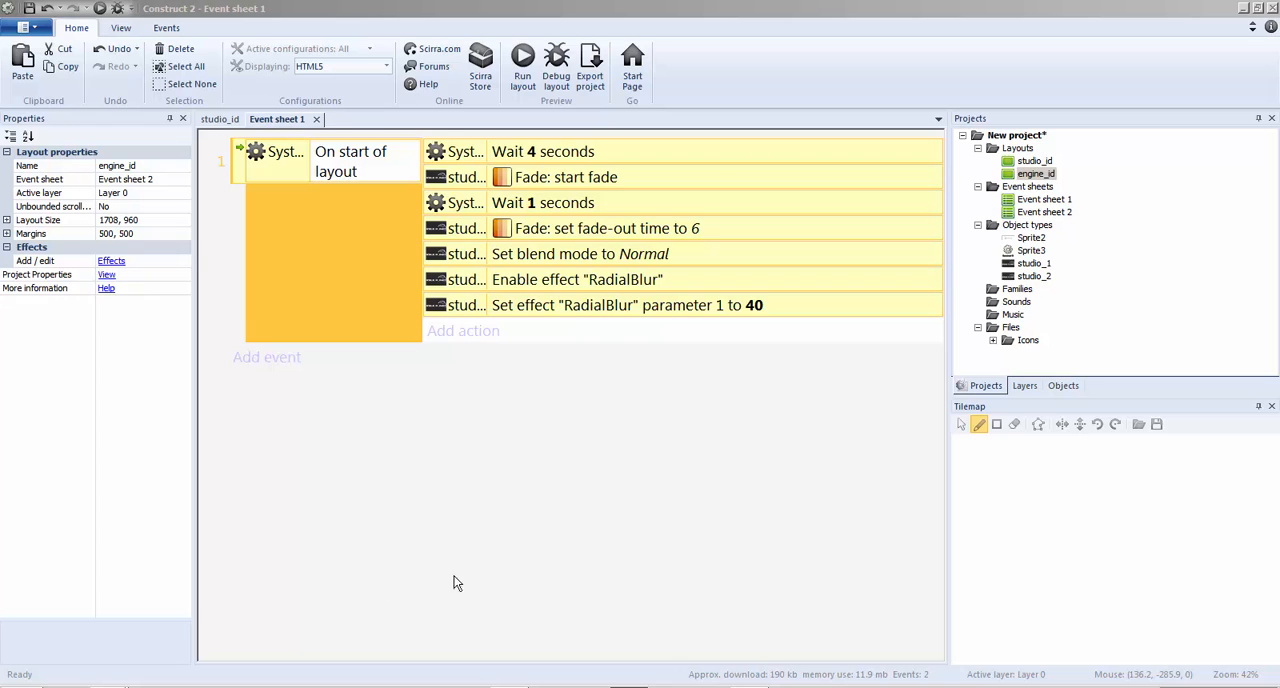
{"action": "key", "text": "w"}
{"action": "left_click", "coordinate": [674, 369]}
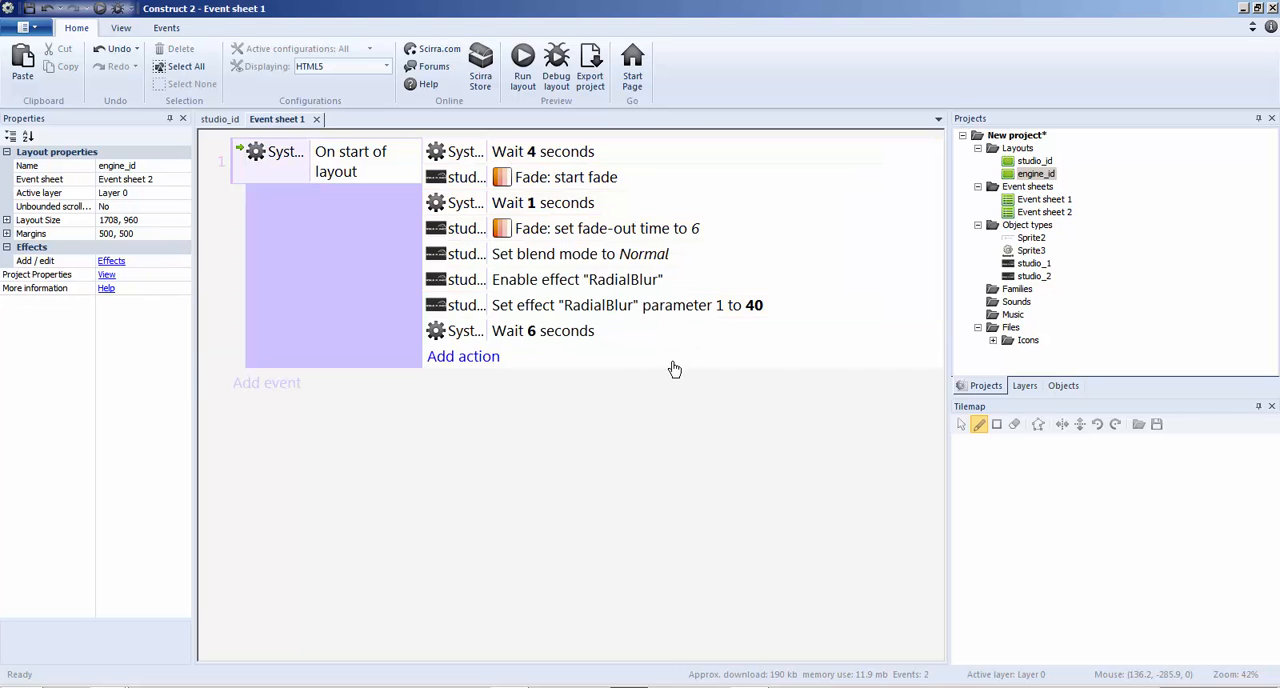
Add a Go to layout action targeting studio_id at the end of the On start of layout event
{"action": "left_click", "coordinate": [465, 361]}
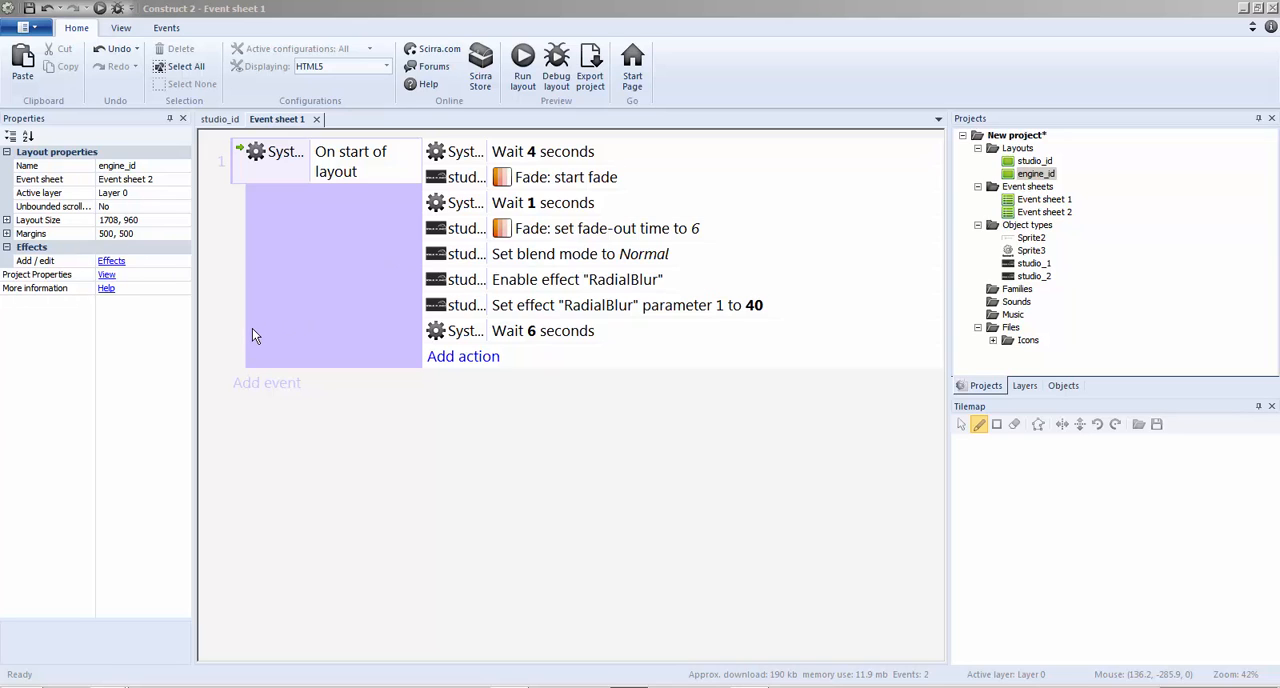
{"action": "left_click", "coordinate": [380, 307]}
{"action": "left_click", "coordinate": [357, 336]}
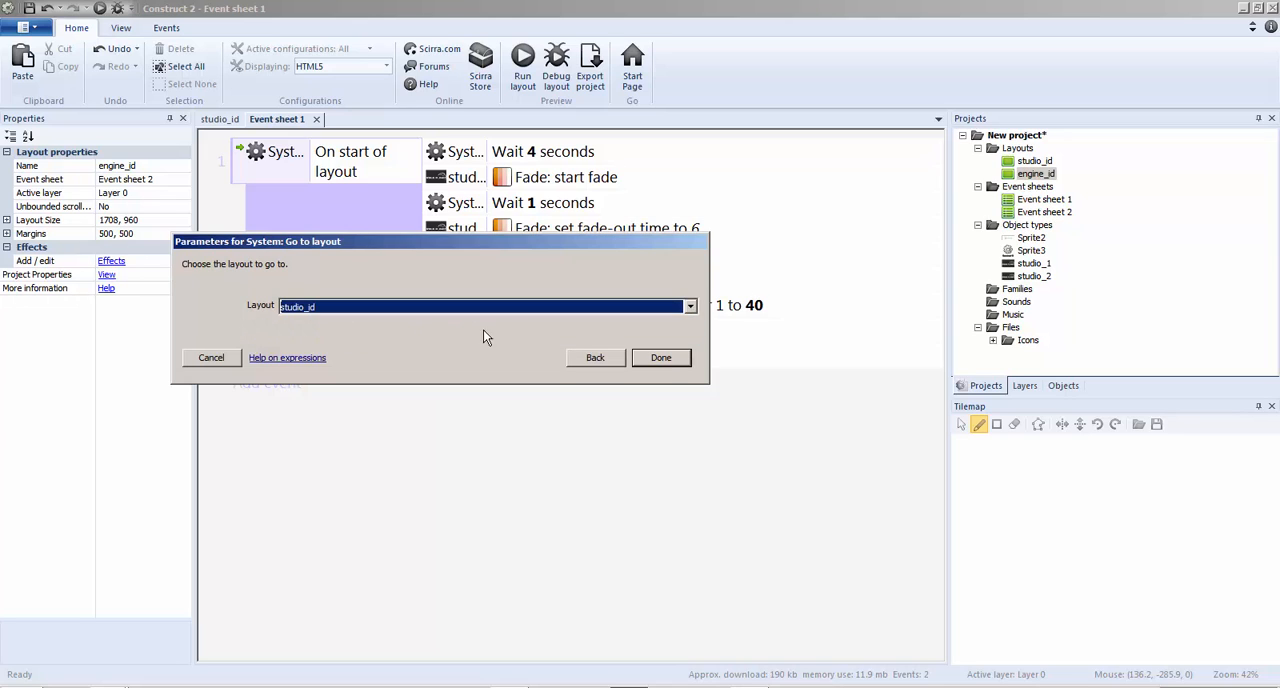
{"action": "left_click", "coordinate": [662, 358]}
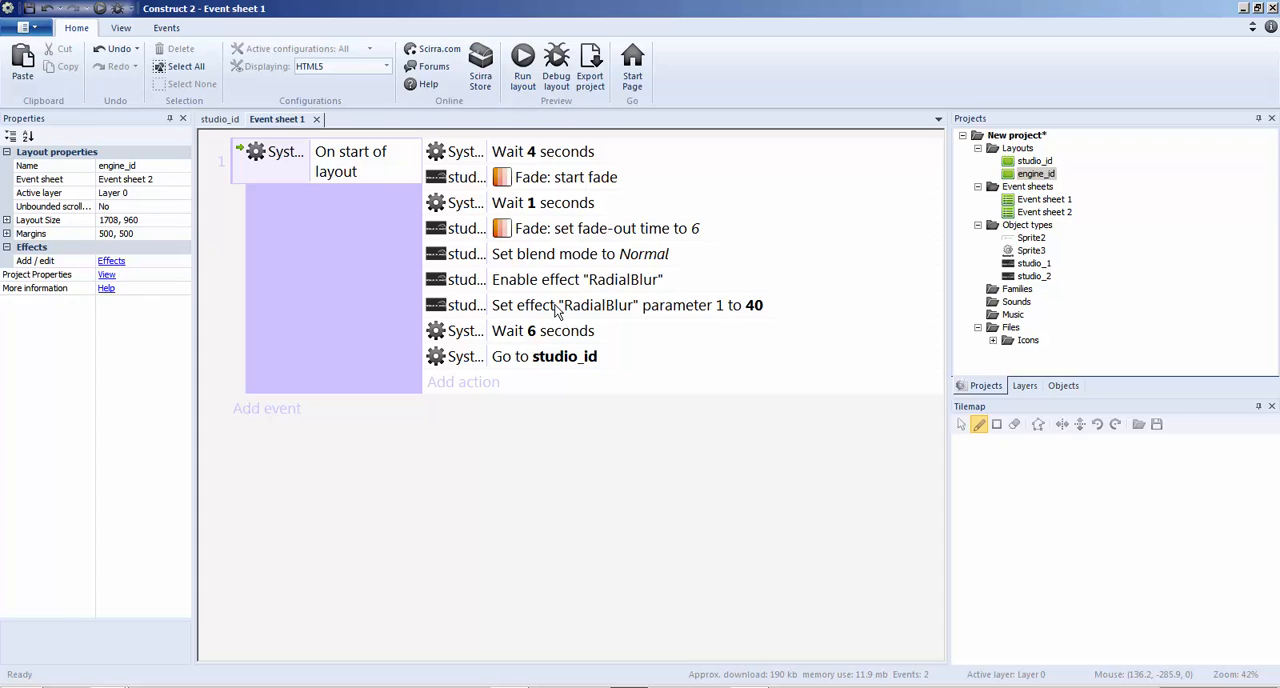
Try a 10-second wait before the layout change and check it in a preview
{"action": "double_click", "coordinate": [549, 335]}
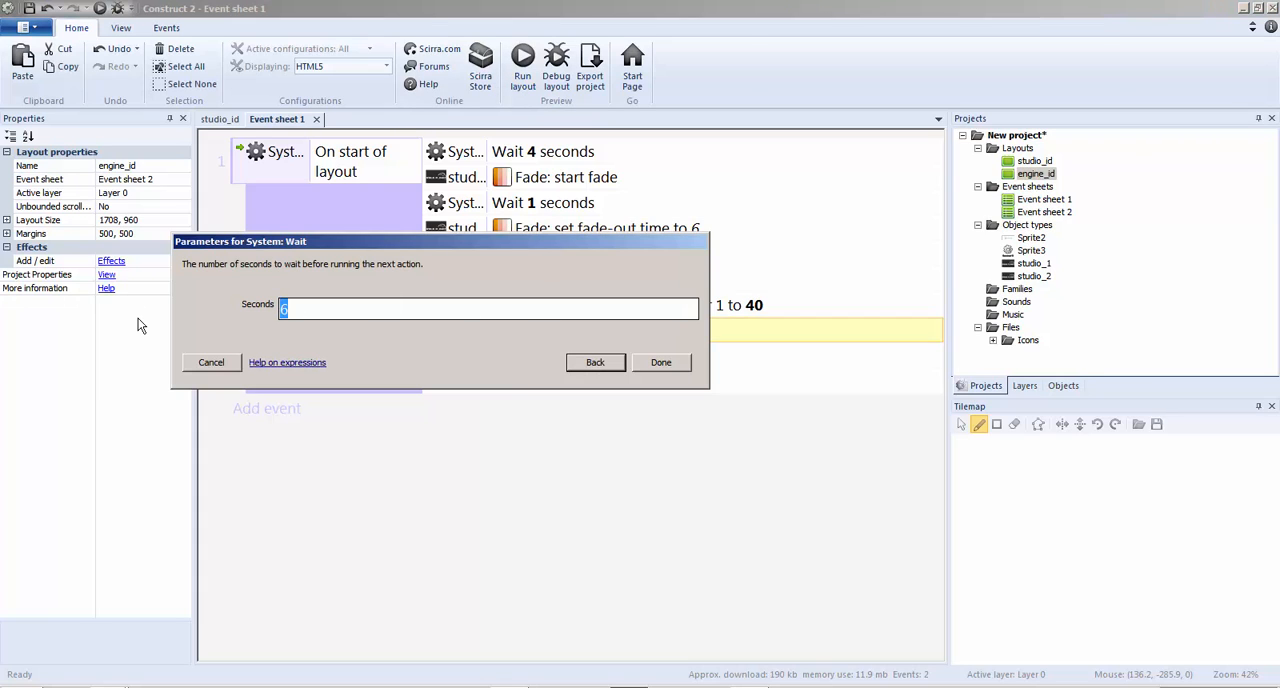
{"action": "type", "text": "10"}
{"action": "left_click", "coordinate": [686, 362]}
{"action": "left_click", "coordinate": [539, 72]}
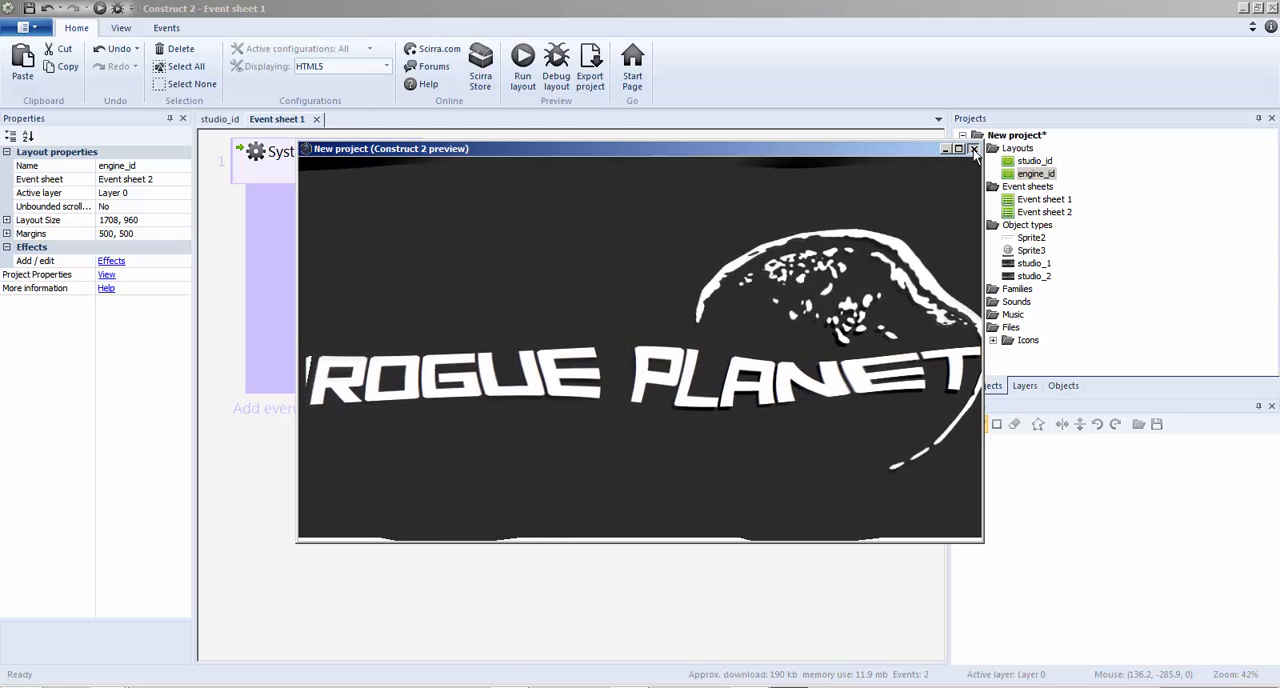
{"action": "left_click", "coordinate": [973, 148]}
Change the Go to layout action's target to engine_id and check the transition in a preview
{"action": "double_click", "coordinate": [526, 362]}
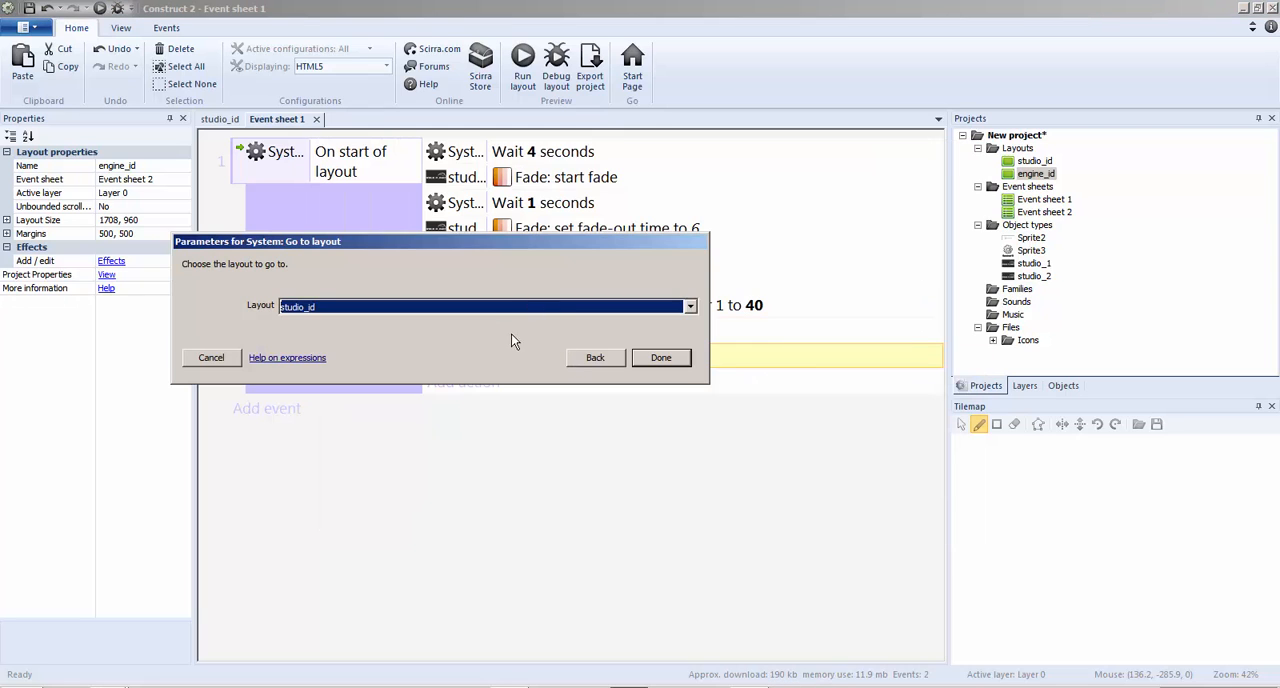
{"action": "left_click", "coordinate": [463, 312]}
{"action": "left_click", "coordinate": [341, 337]}
{"action": "left_click", "coordinate": [314, 306]}
{"action": "left_click", "coordinate": [312, 323]}
{"action": "left_click", "coordinate": [654, 364]}
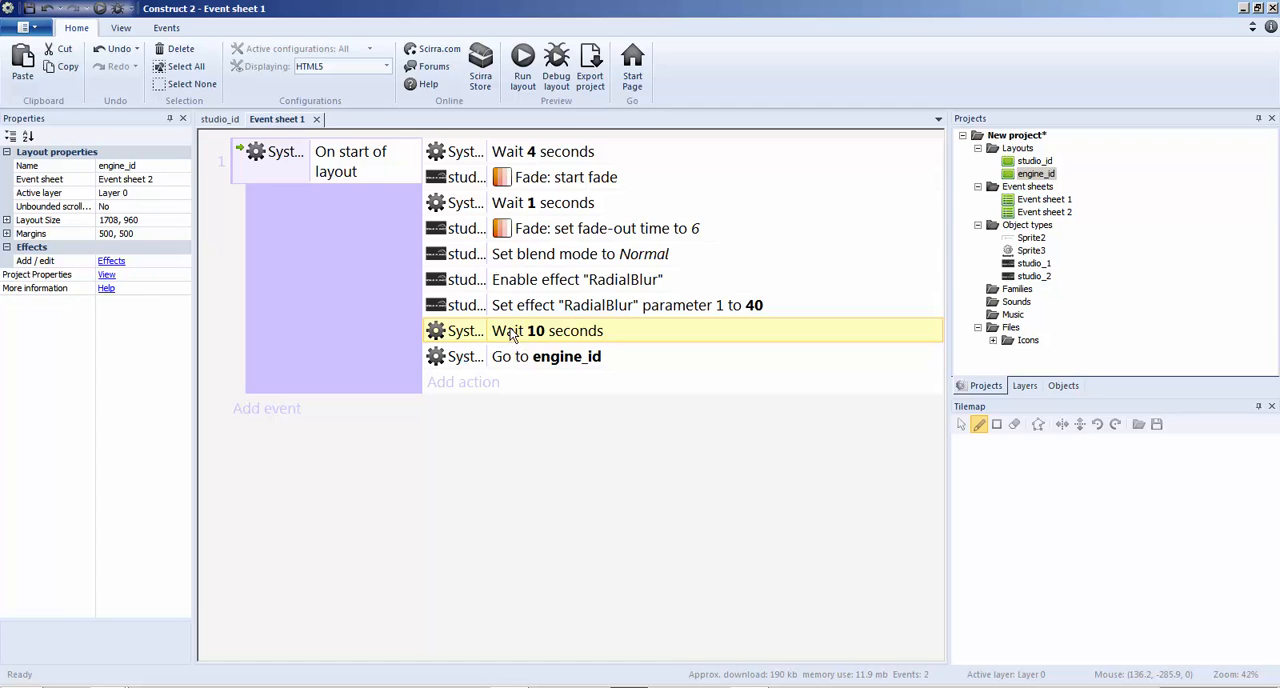
{"action": "left_click", "coordinate": [512, 78]}
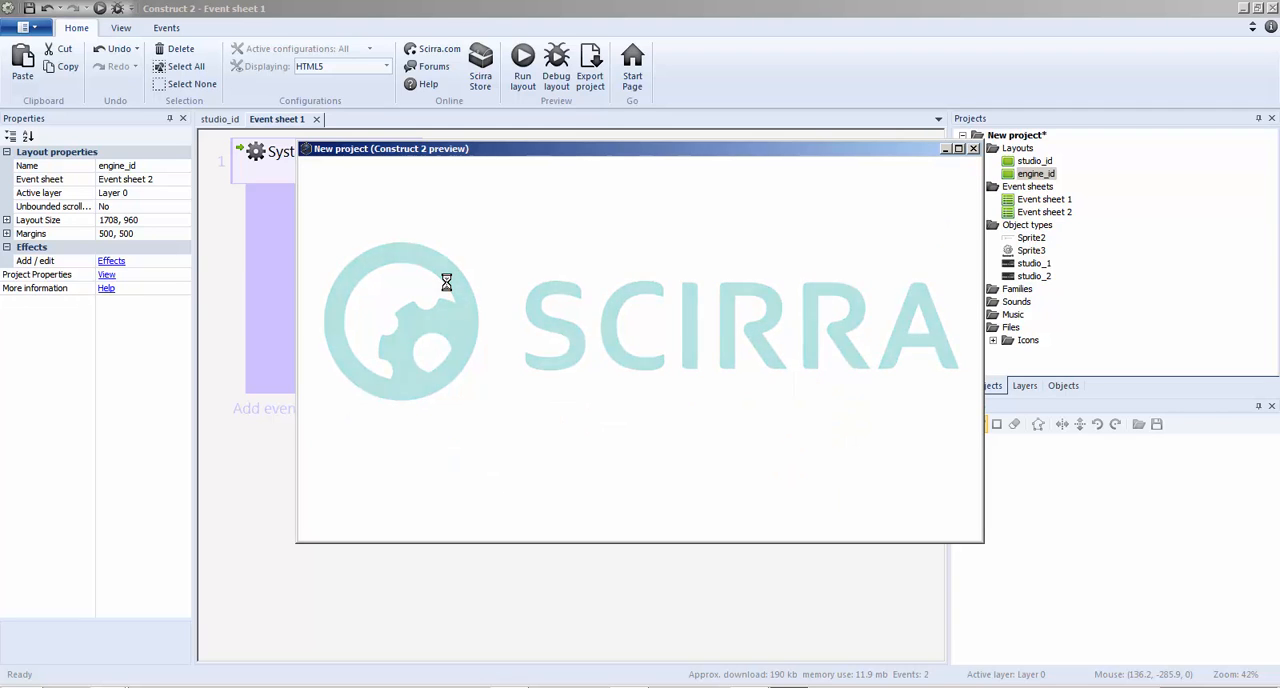
{"action": "left_click", "coordinate": [973, 148]}
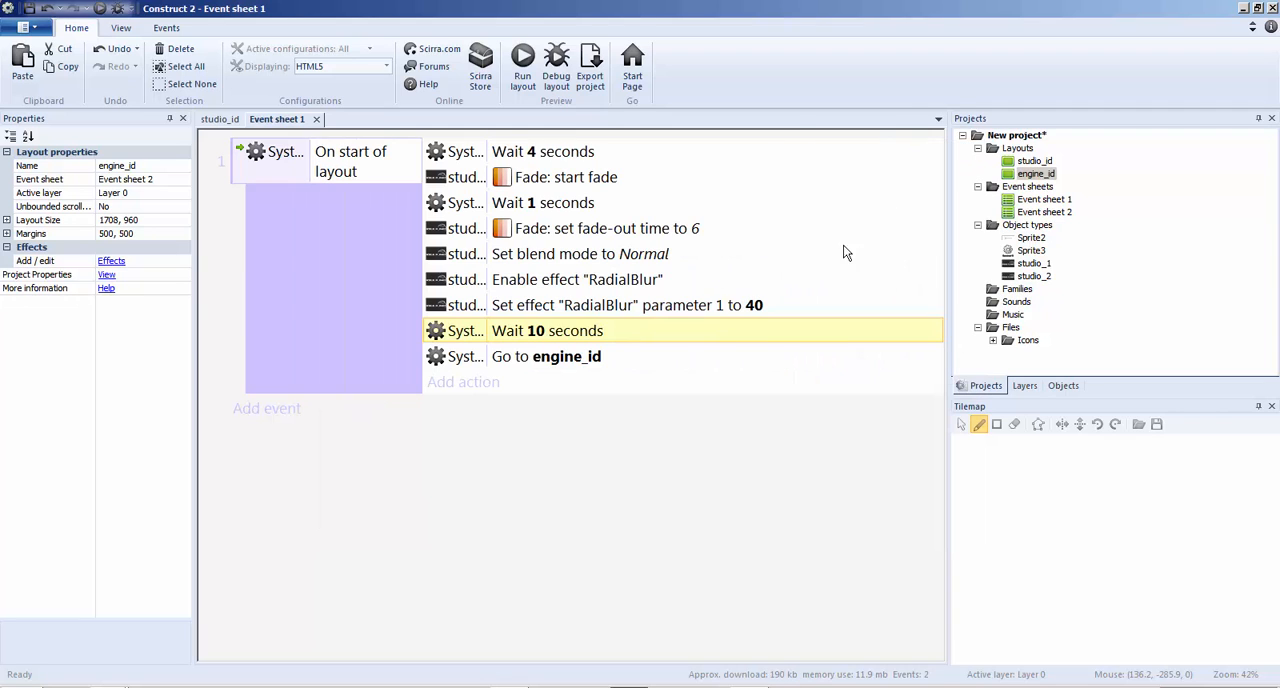
Set the Wait action before the Go to layout action to 6 seconds
{"action": "double_click", "coordinate": [537, 331]}
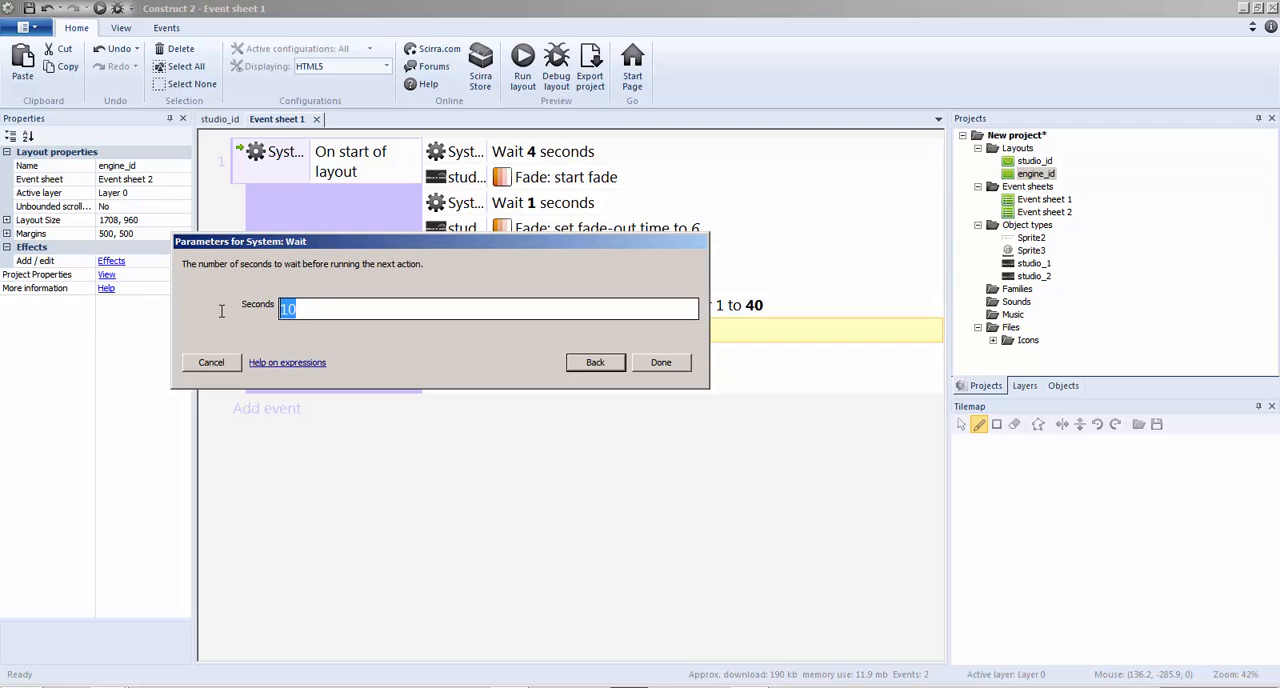
{"action": "type", "text": "6"}
{"action": "left_click", "coordinate": [655, 363]}
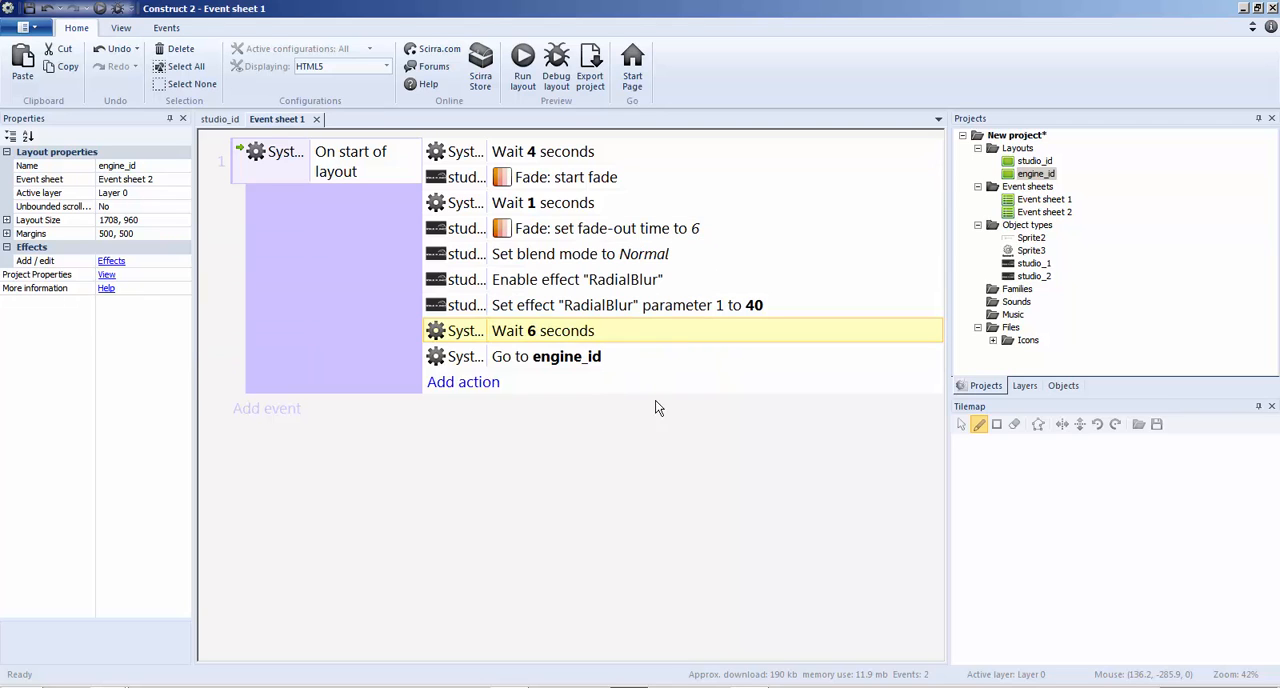
Close Event sheet 1 and the studio_id layout
{"action": "left_click", "coordinate": [216, 120]}
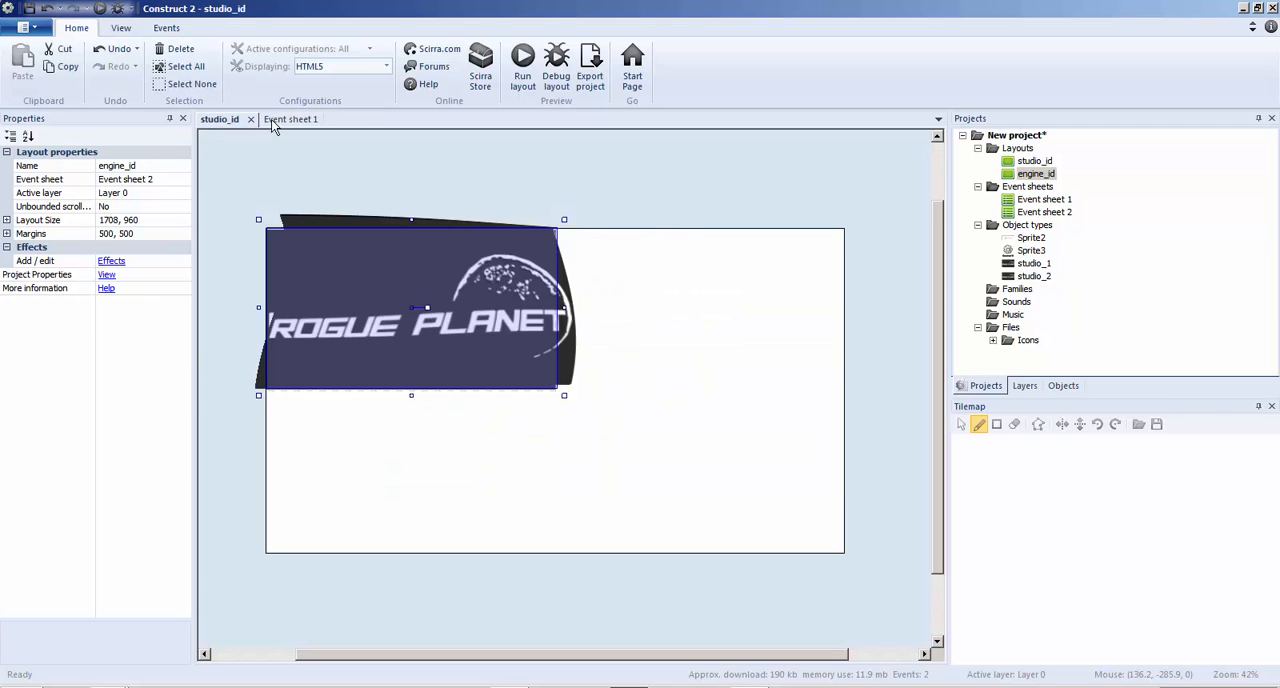
{"action": "left_click", "coordinate": [276, 120]}
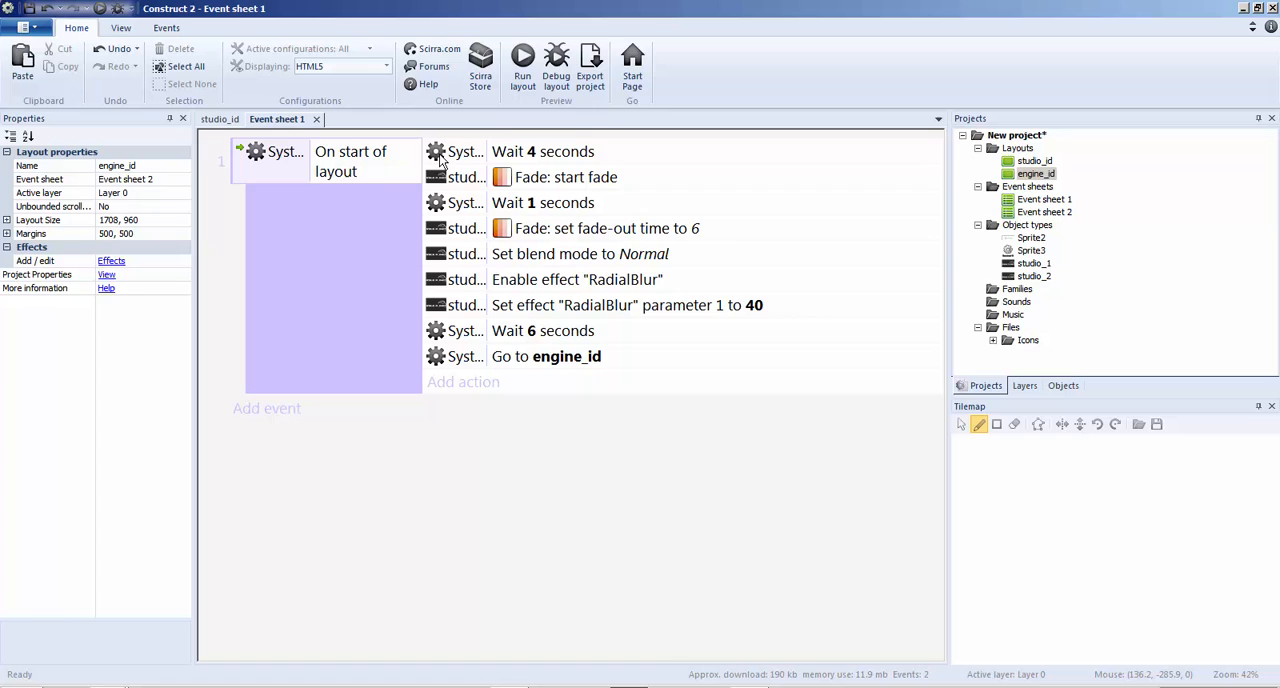
{"action": "left_click", "coordinate": [316, 119]}
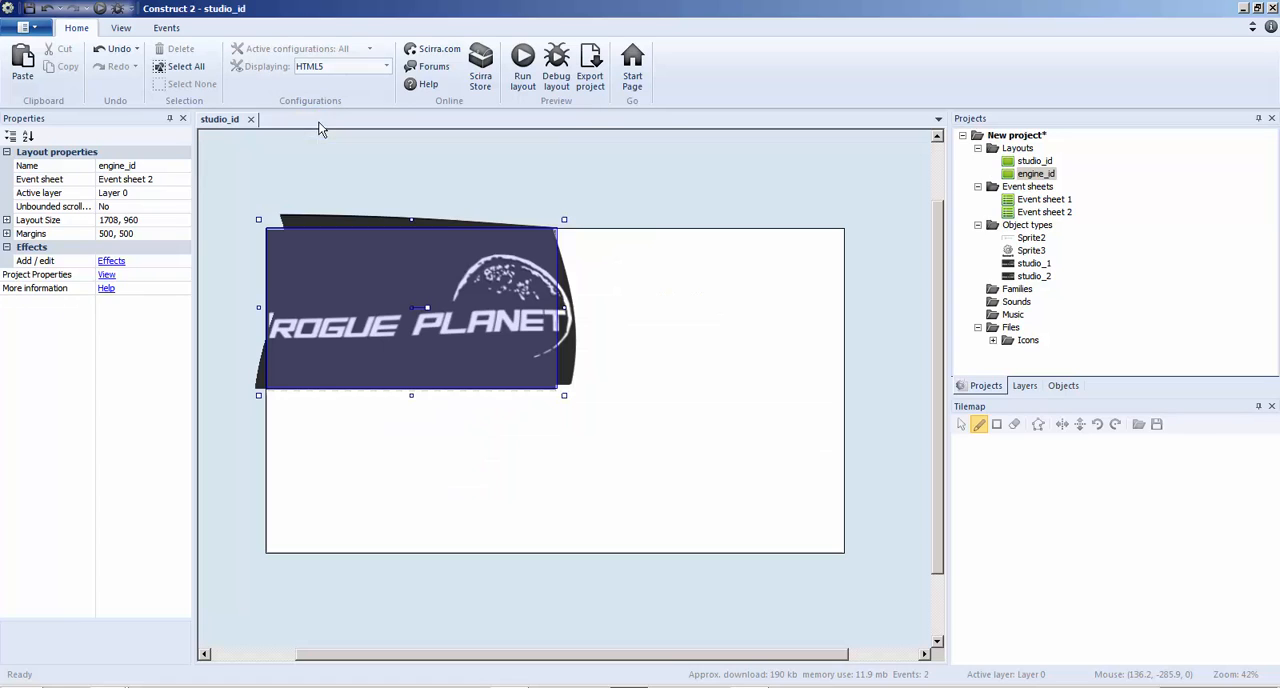
{"action": "left_click", "coordinate": [251, 120]}
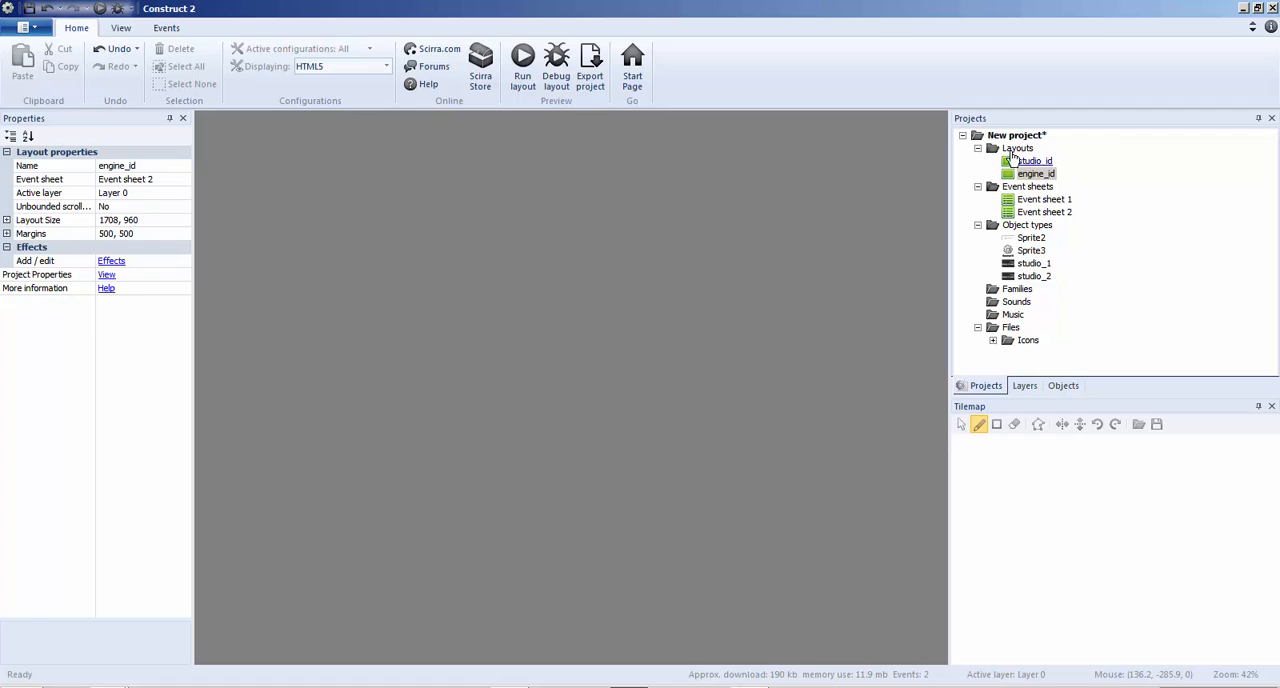
Add a new layout with its own event sheet and name the layout starmenu
{"action": "right_click", "coordinate": [1012, 149]}
{"action": "left_click", "coordinate": [1058, 161]}
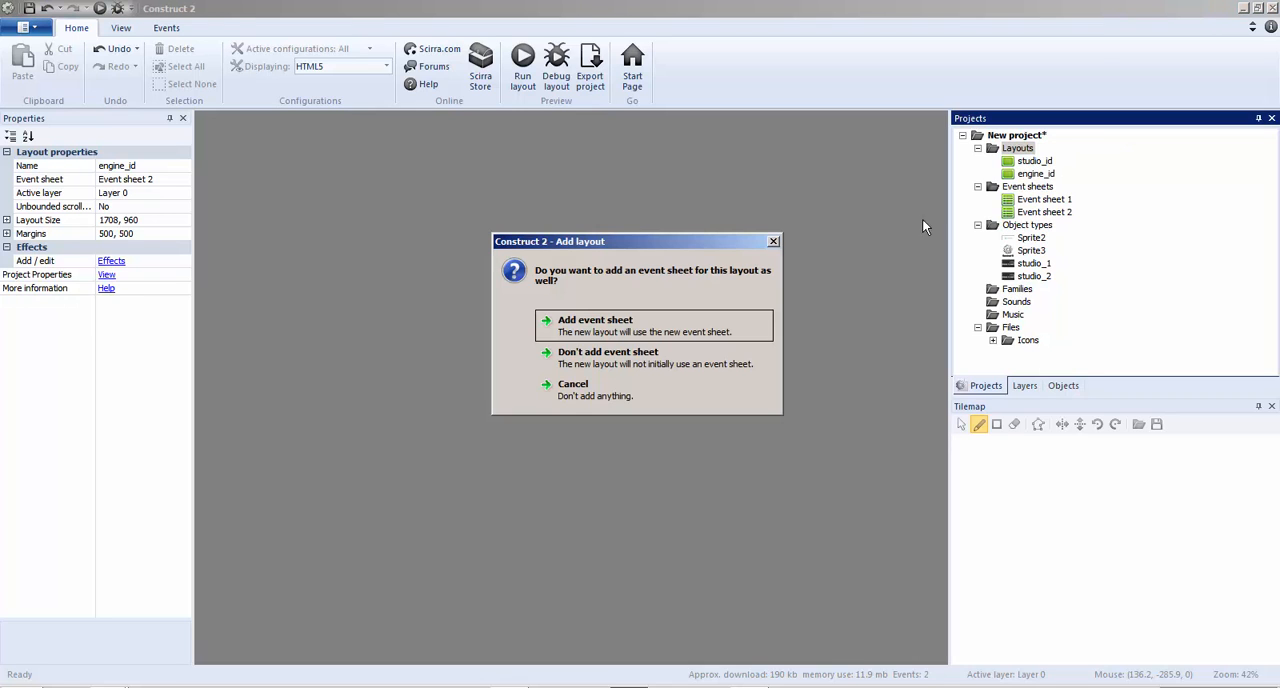
{"action": "left_click", "coordinate": [638, 320]}
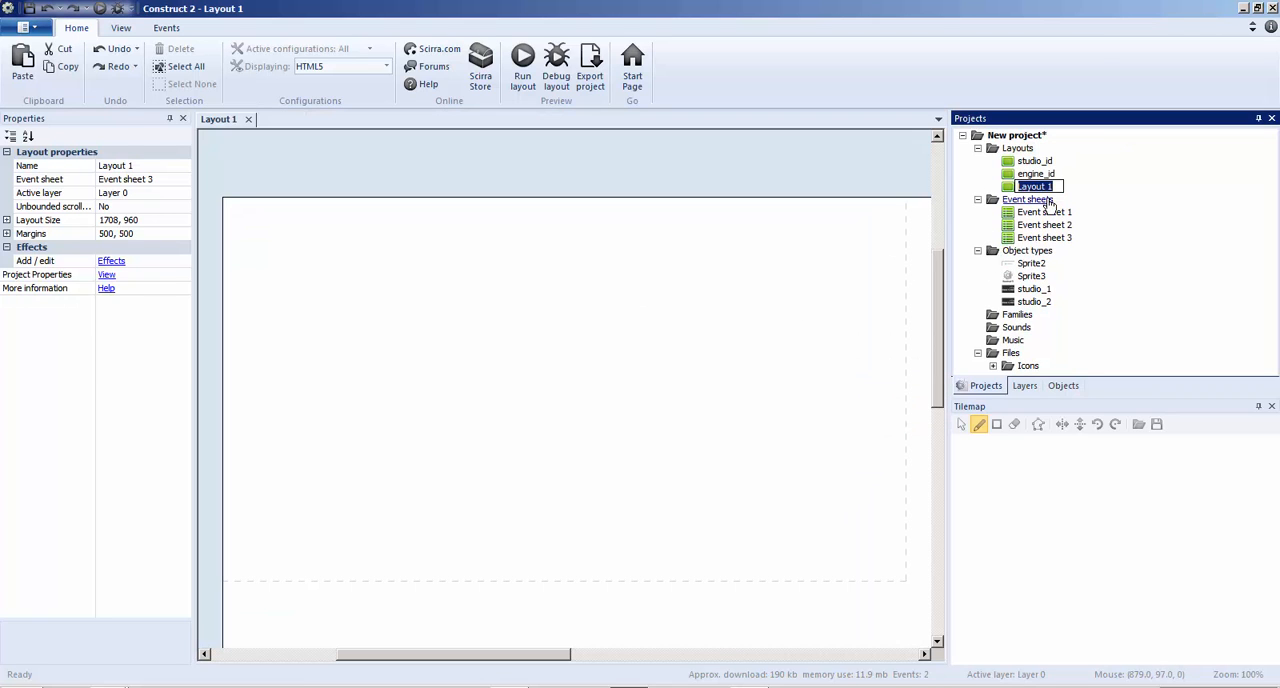
{"action": "type", "text": "starmenu"}
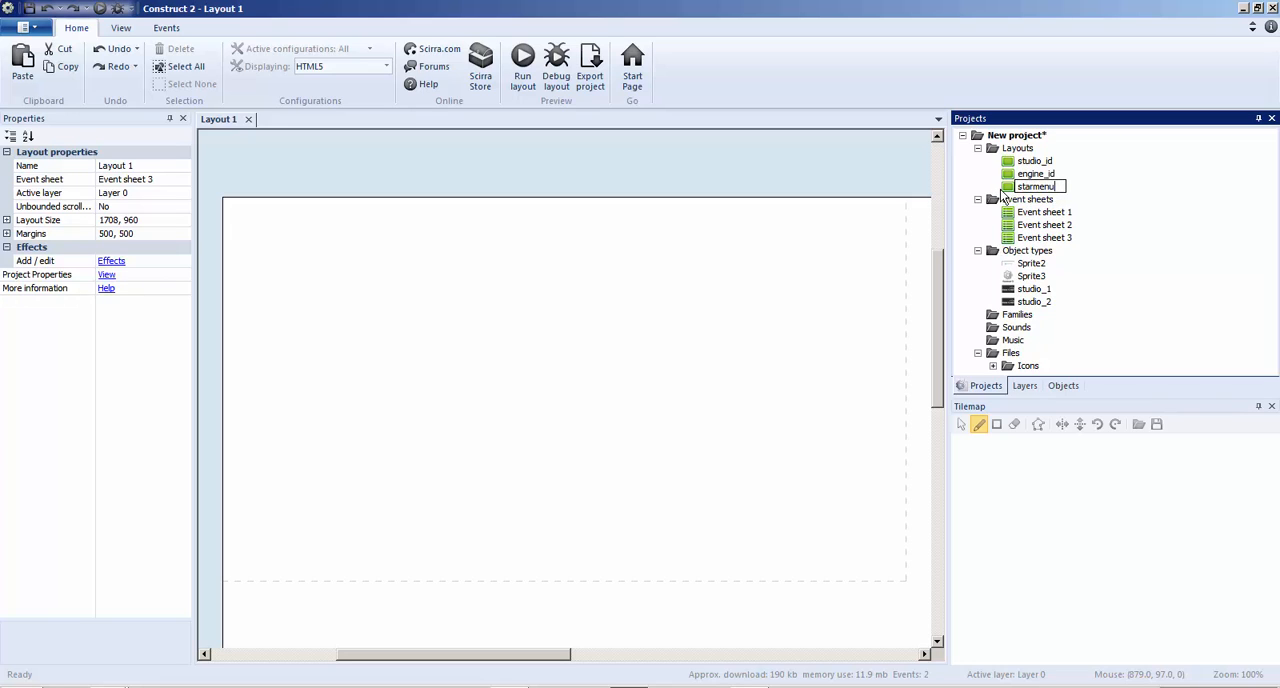
{"action": "key", "text": "Return"}
Insert a Tiled Background object into the starmenu layout
{"action": "right_click", "coordinate": [577, 298]}
{"action": "left_click", "coordinate": [626, 306]}
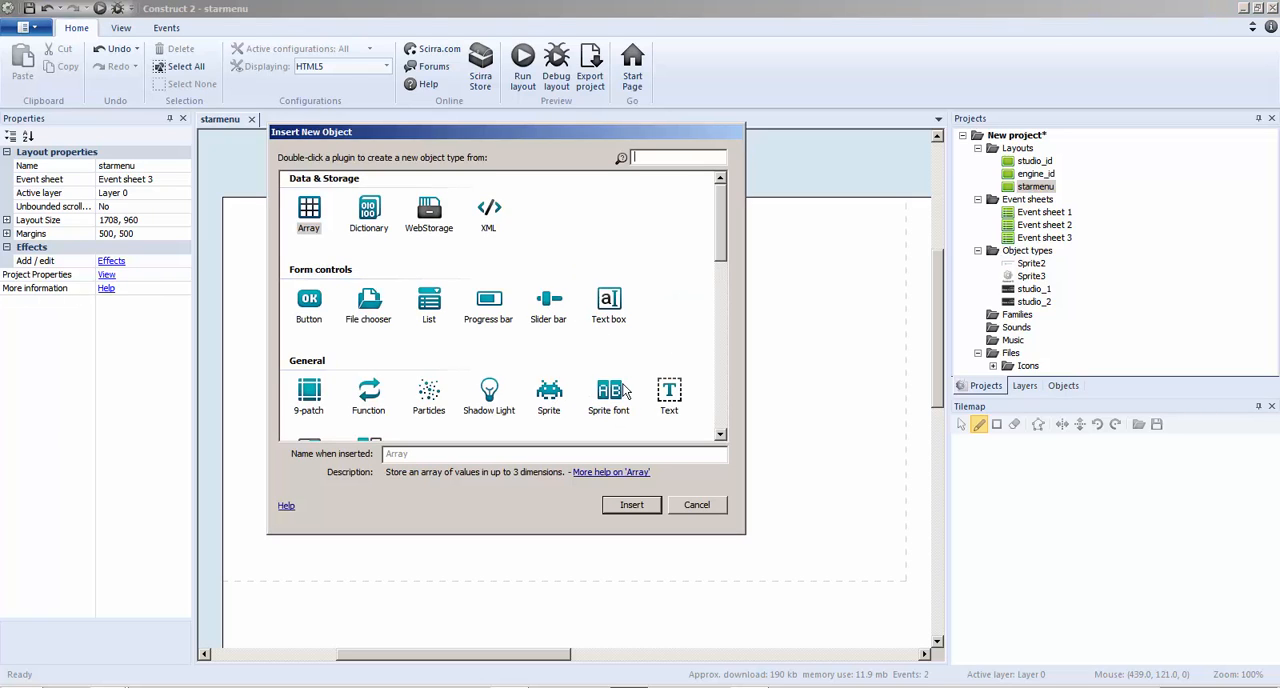
{"action": "left_click_drag", "start_coordinate": [725, 259], "coordinate": [717, 291]}
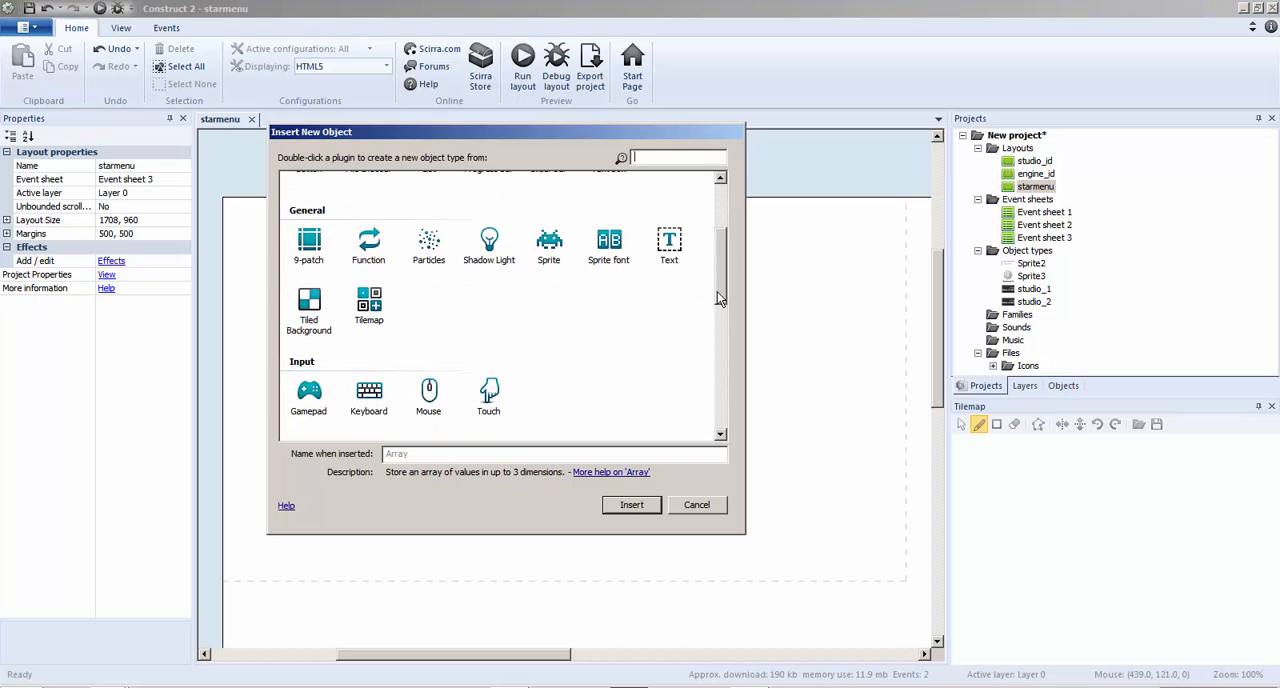
{"action": "double_click", "coordinate": [297, 300]}
{"action": "left_click", "coordinate": [366, 317]}
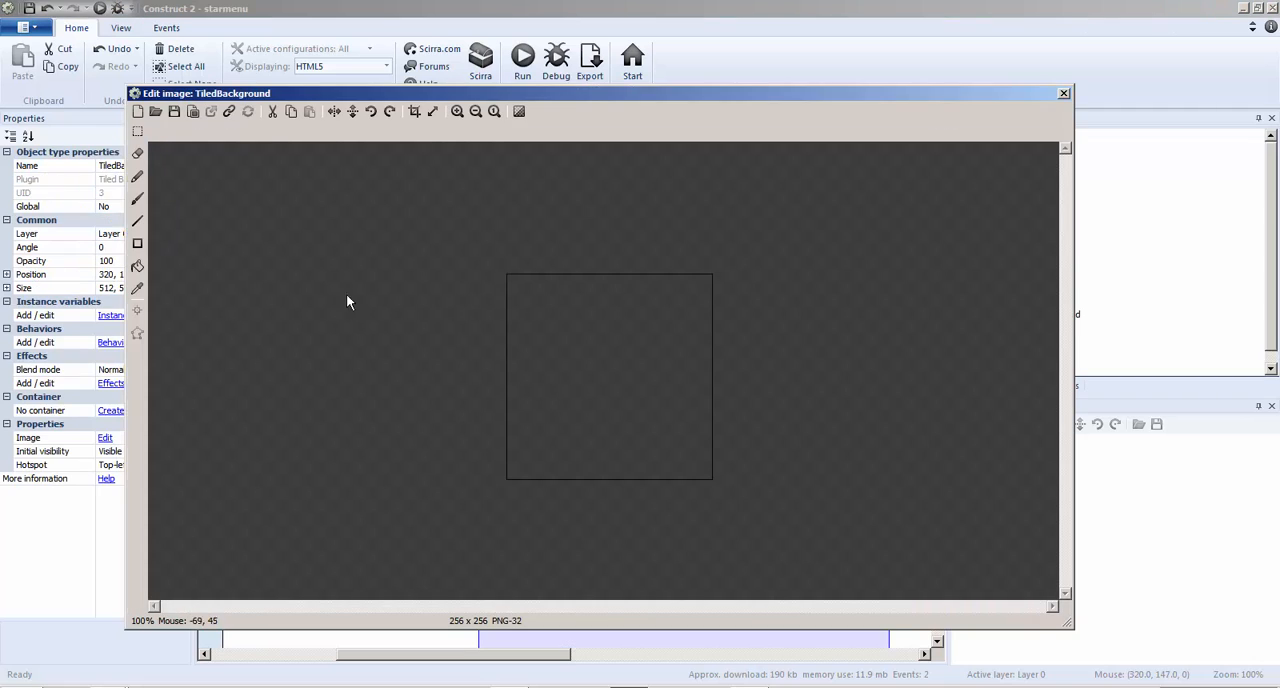
Browse for a tiled background image in the UI_v_1.0_SimpleGray folder of ufna_Doomstalker_UI, and go back to the parent folder
{"action": "left_click", "coordinate": [155, 111]}
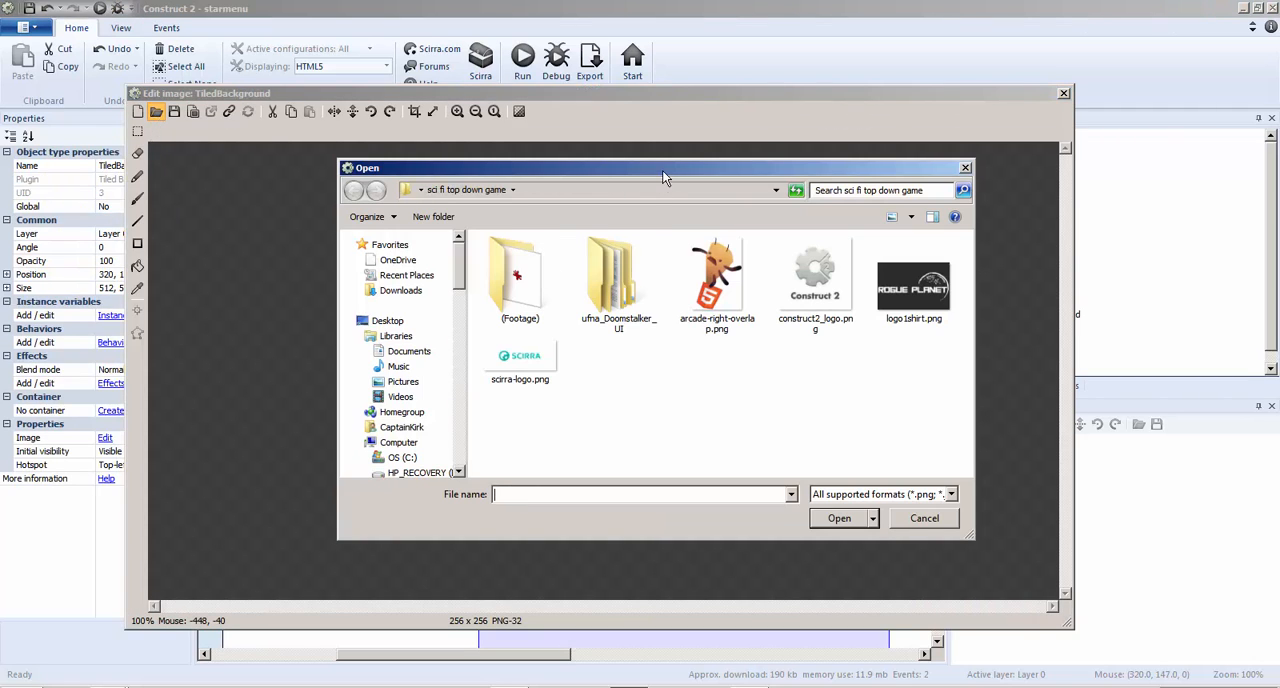
{"action": "double_click", "coordinate": [665, 177]}
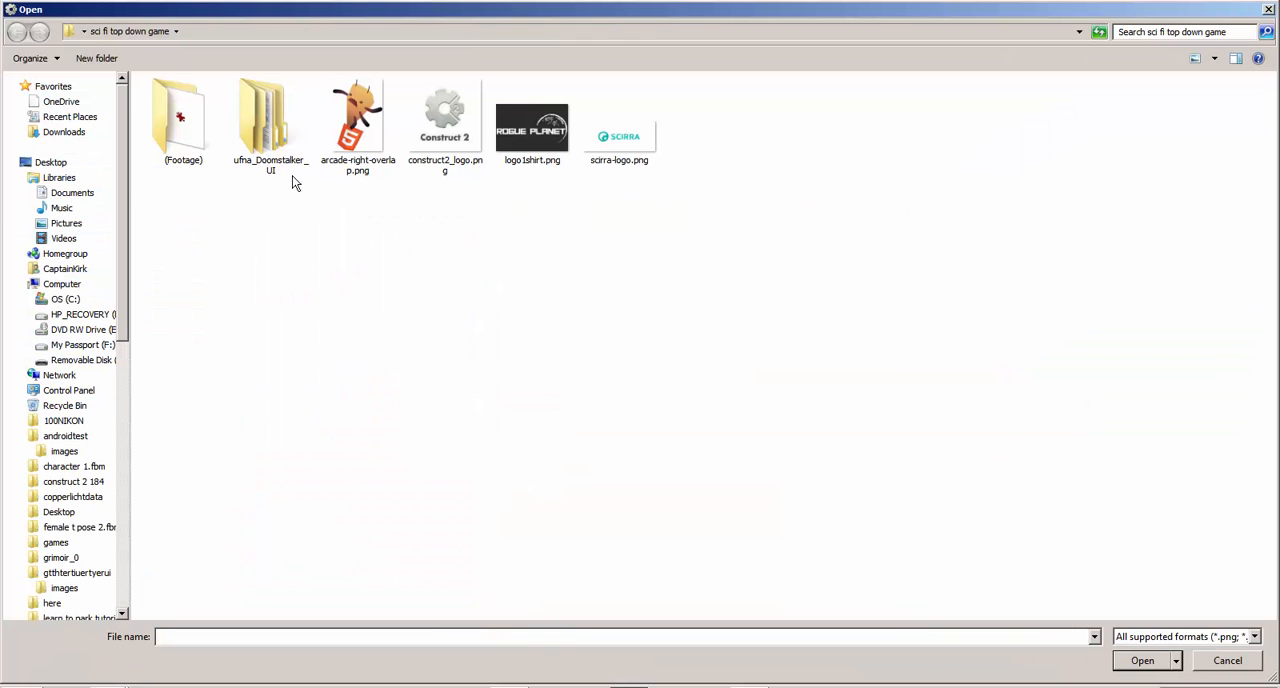
{"action": "double_click", "coordinate": [274, 124]}
{"action": "double_click", "coordinate": [223, 110]}
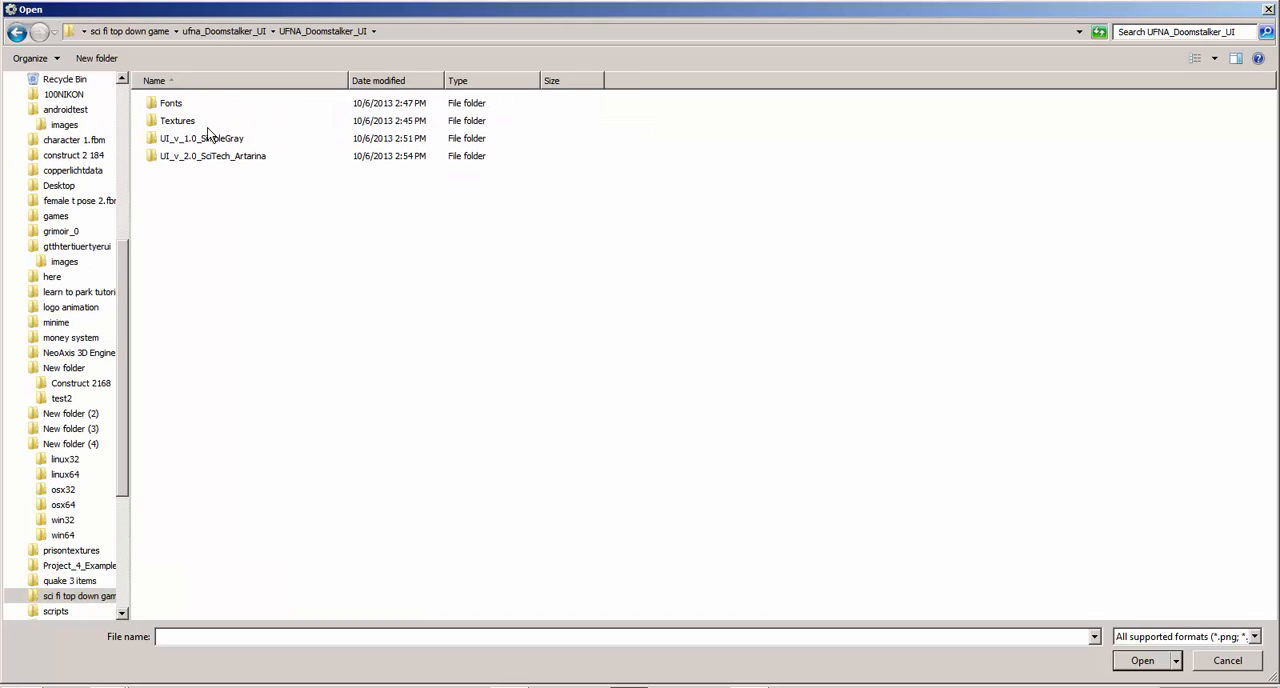
{"action": "double_click", "coordinate": [228, 137]}
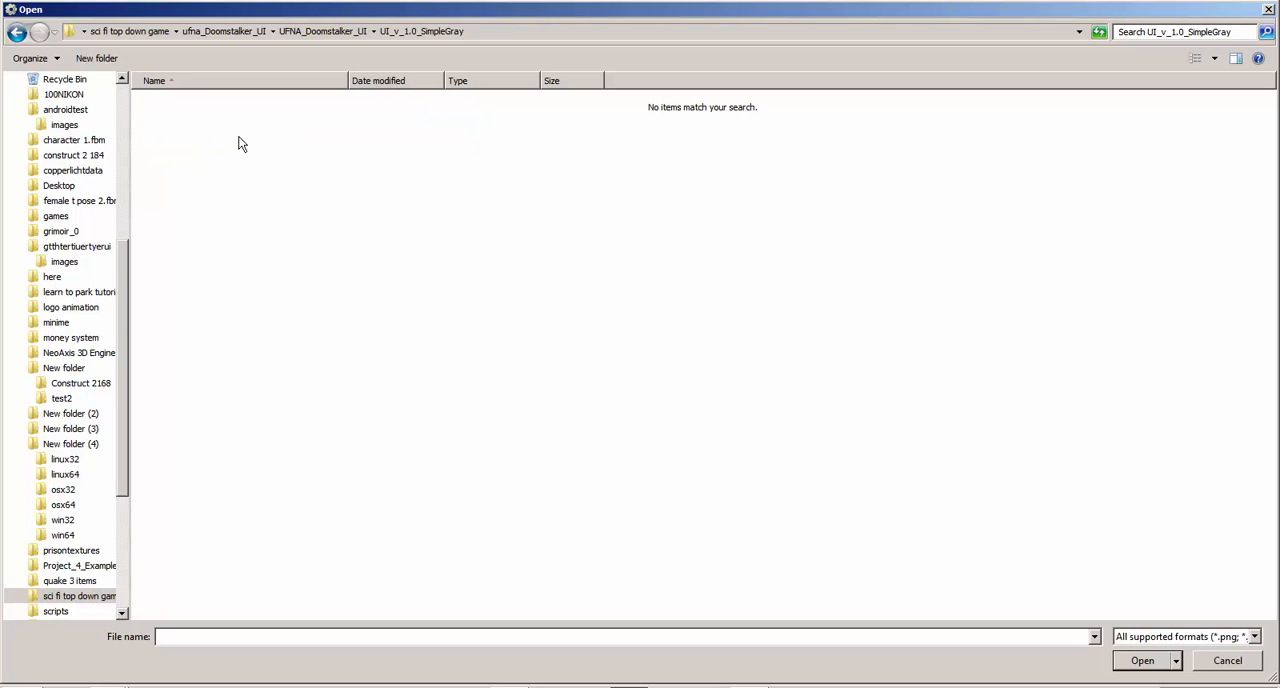
{"action": "left_click", "coordinate": [16, 31]}
{"action": "left_click", "coordinate": [16, 31]}
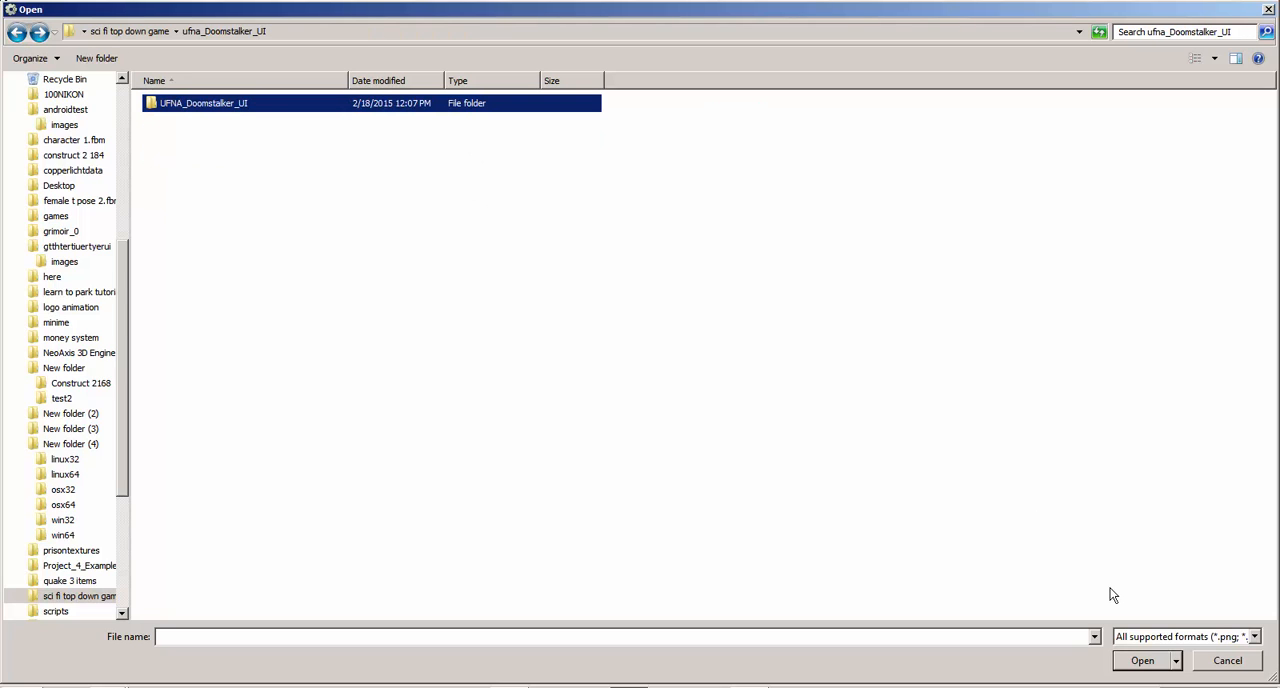
Show all file types in the file browser and look through the PSD files in the sci fi top down game folder
{"action": "left_click", "coordinate": [1134, 640]}
{"action": "left_click", "coordinate": [1138, 626]}
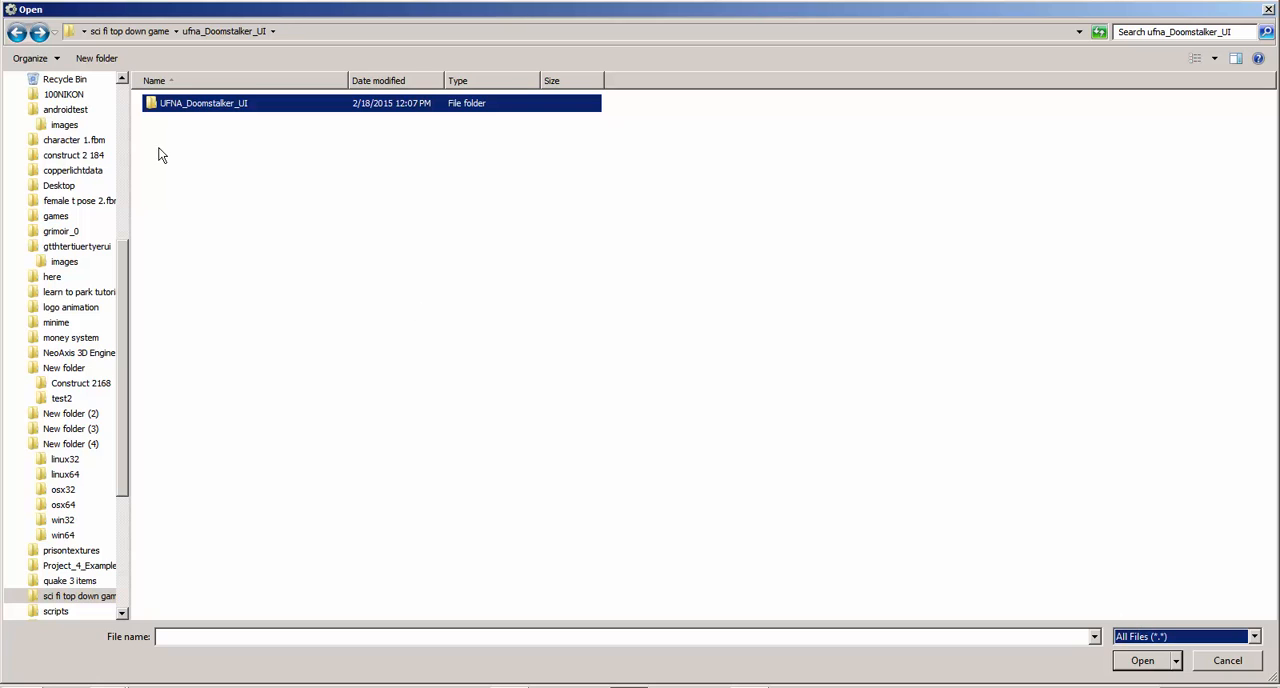
{"action": "left_click", "coordinate": [150, 33]}
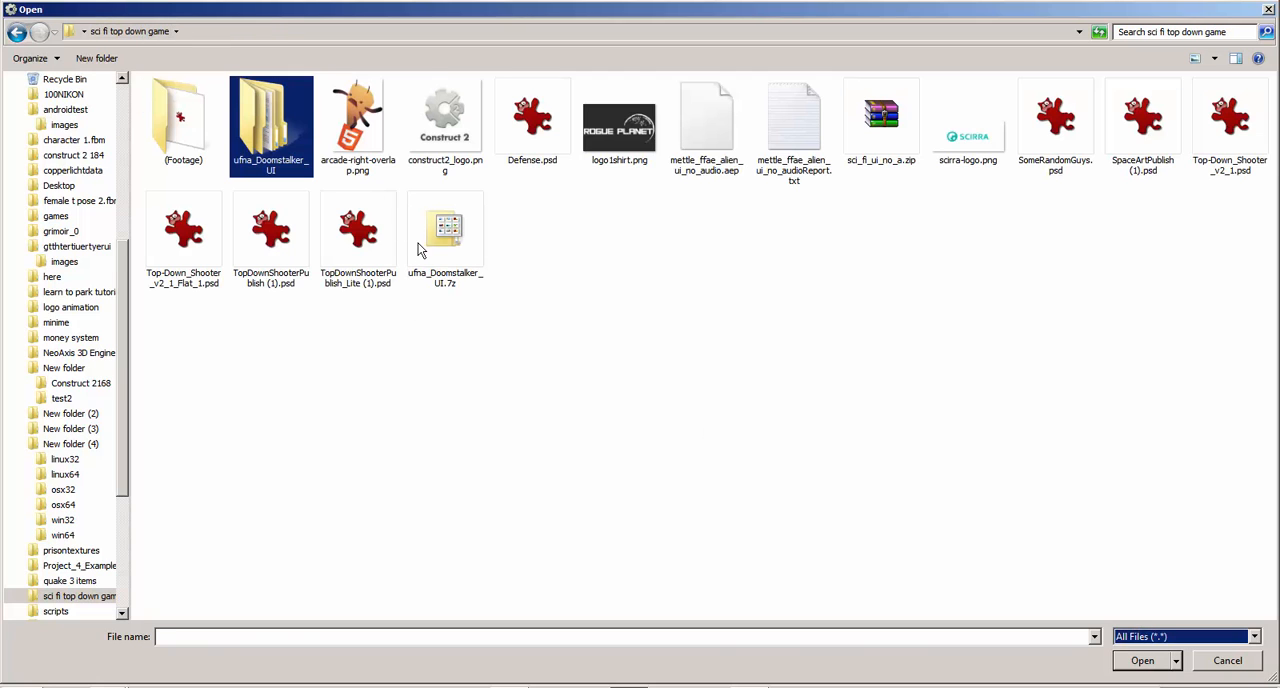
{"action": "left_click", "coordinate": [334, 232]}
{"action": "left_click", "coordinate": [538, 142]}
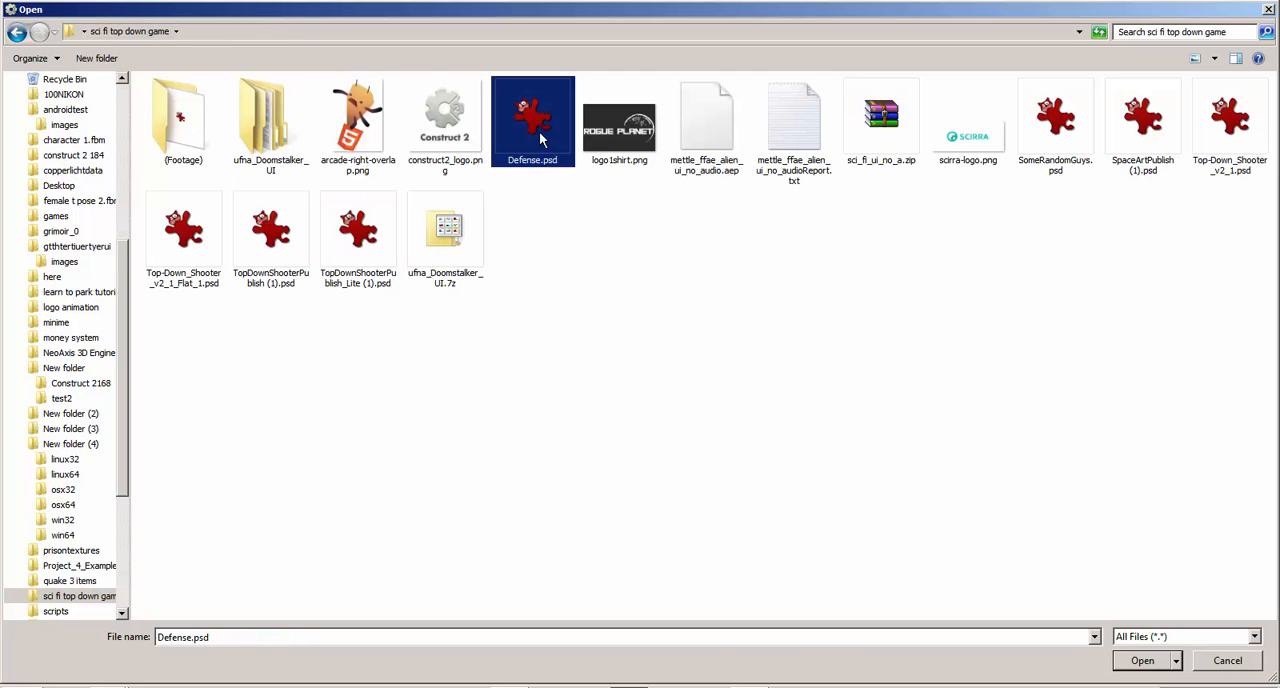
Find HUD.psd in the UI_v_1.0_SimpleGray folder and open it with GNU Image Manipulation Program
{"action": "double_click", "coordinate": [279, 162]}
{"action": "double_click", "coordinate": [203, 104]}
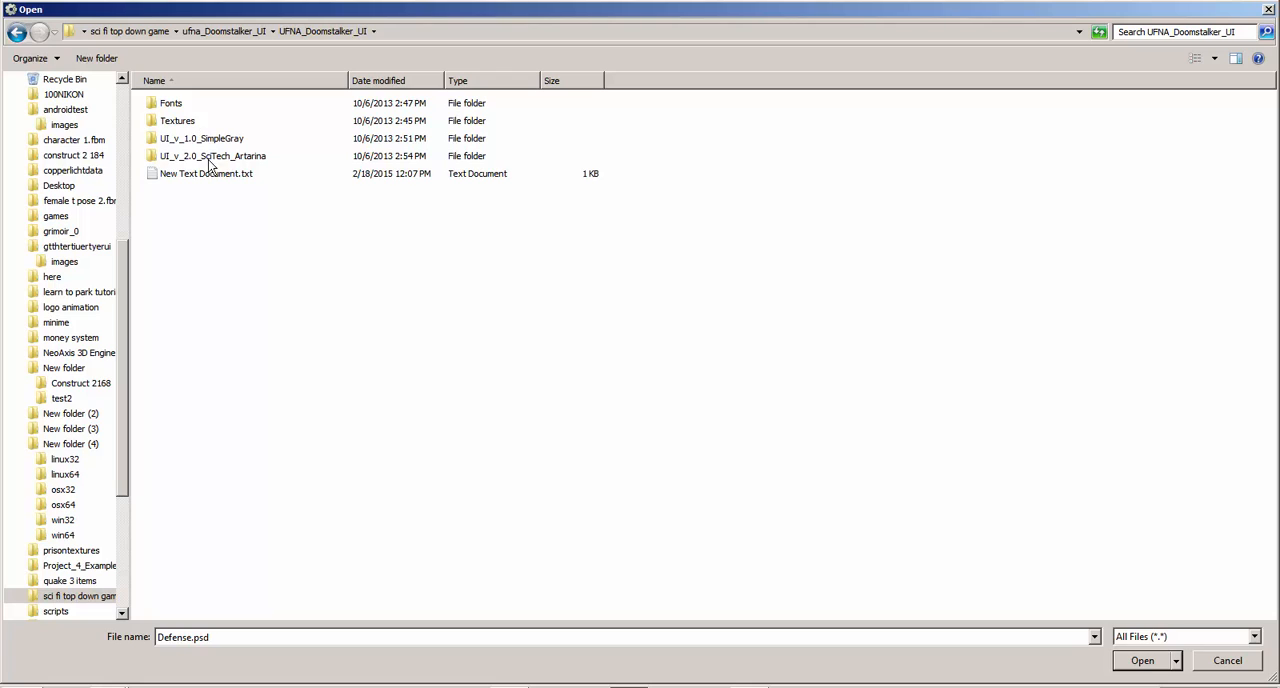
{"action": "double_click", "coordinate": [213, 137]}
{"action": "left_click", "coordinate": [196, 104]}
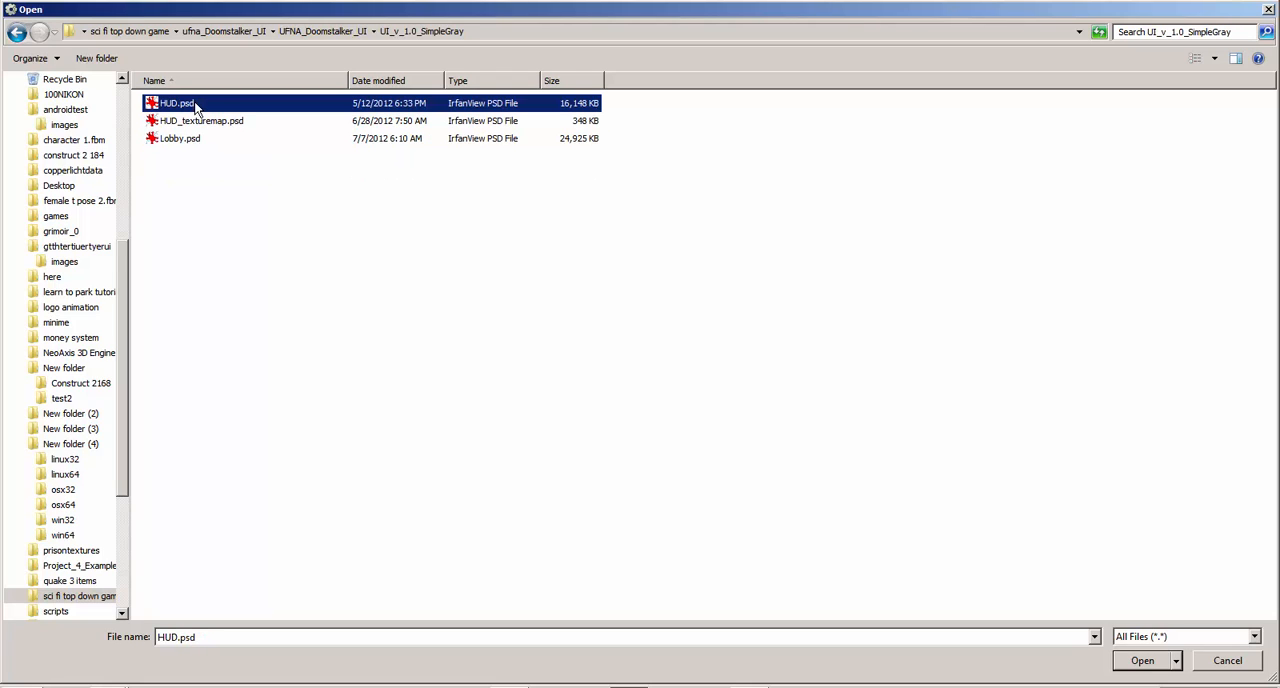
{"action": "right_click", "coordinate": [196, 104]}
{"action": "mouse_move", "coordinate": [340, 160]}
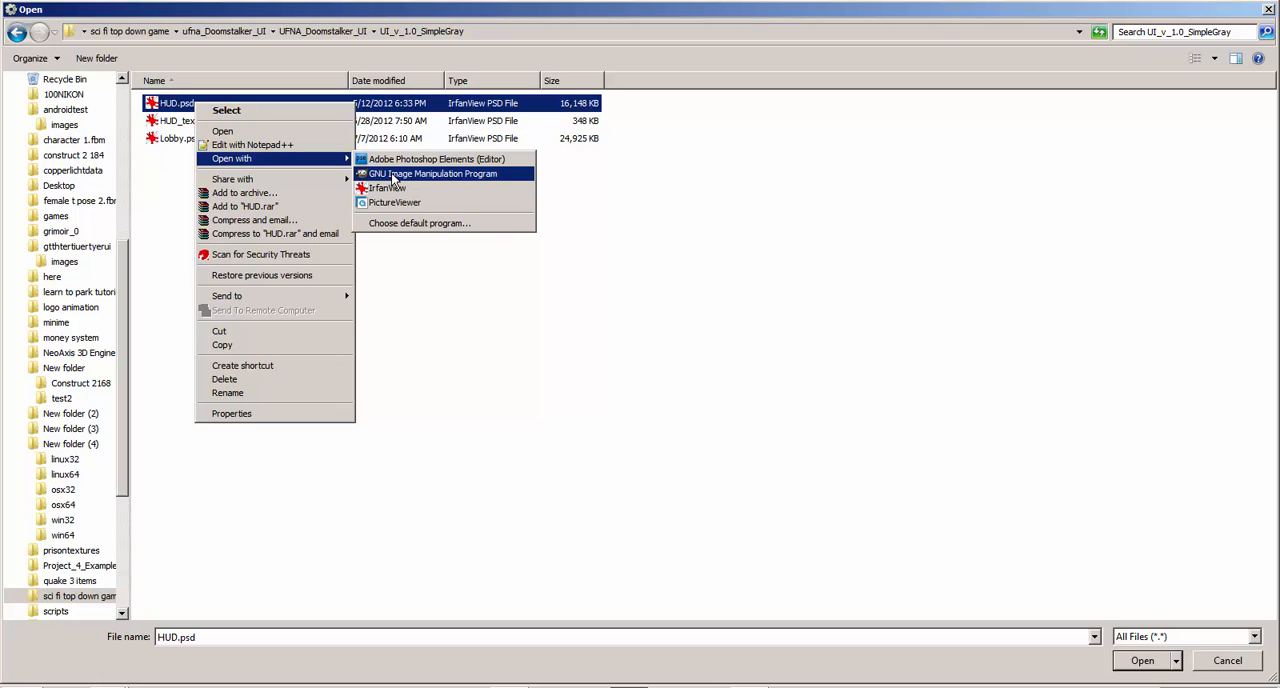
{"action": "left_click", "coordinate": [393, 175]}
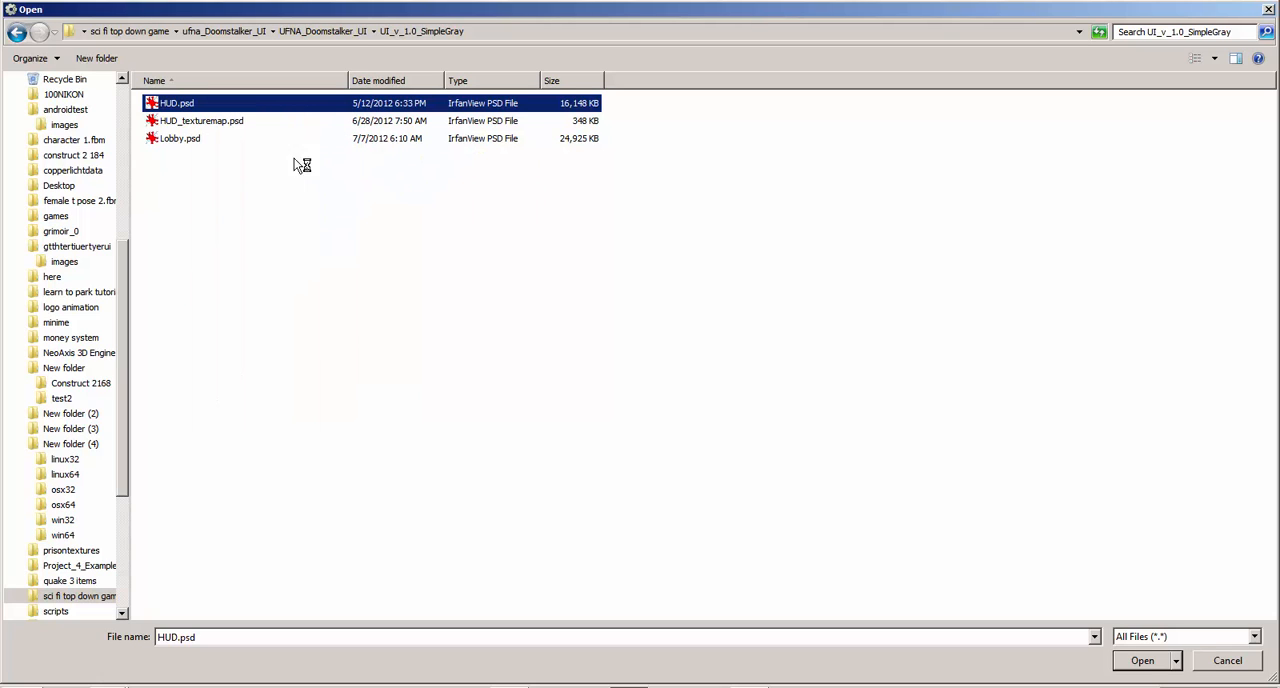
Try to load HUD.psd as the TiledBackground image, and list all file types in the reopened file browser
{"action": "double_click", "coordinate": [176, 104]}
{"action": "left_click", "coordinate": [727, 397]}
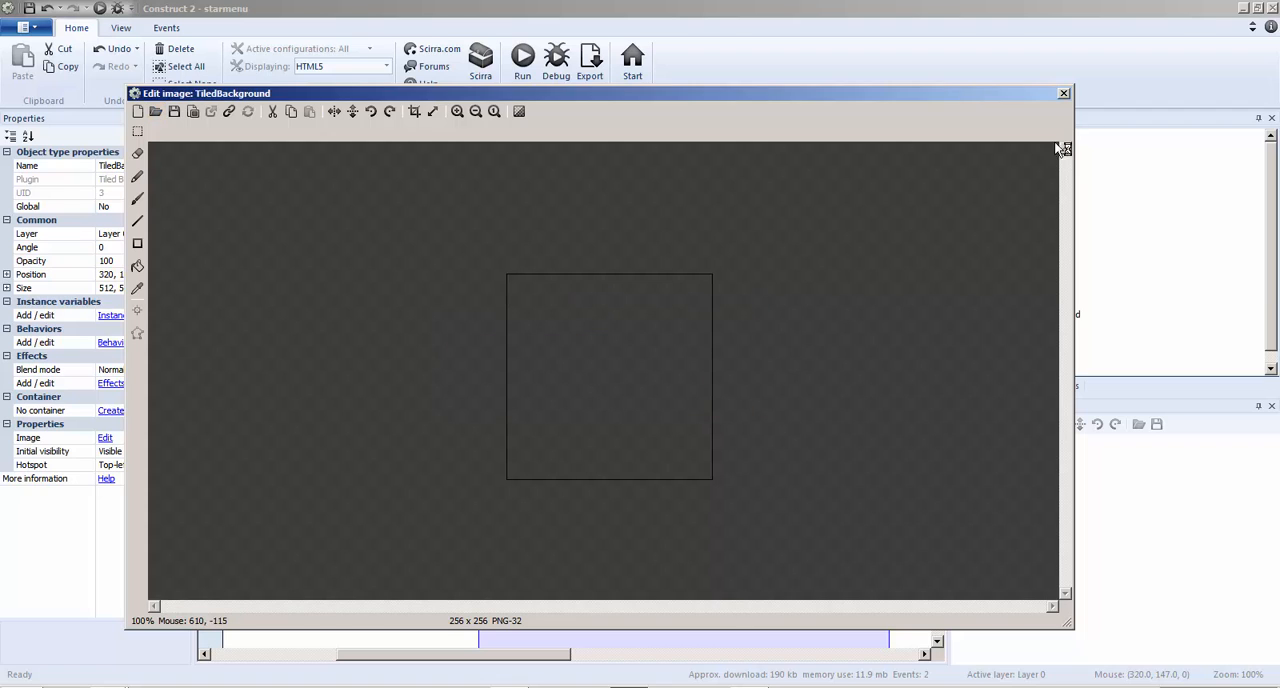
{"action": "left_click", "coordinate": [155, 111]}
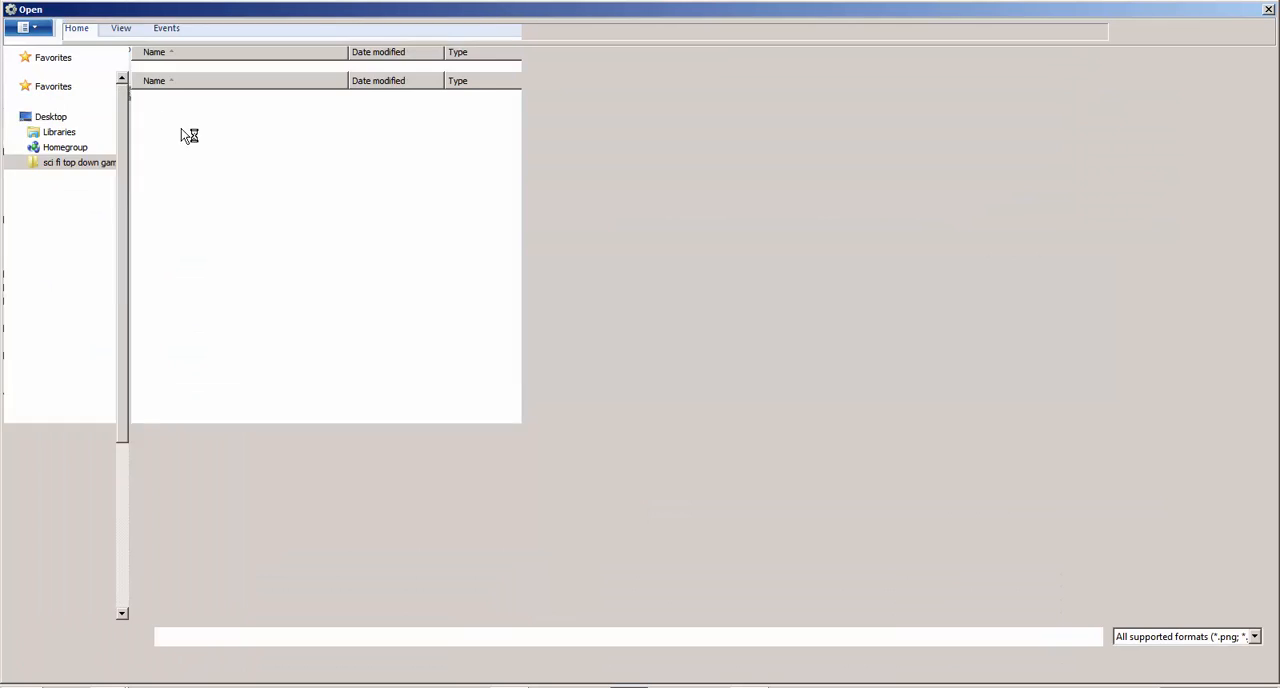
{"action": "left_click", "coordinate": [1134, 636]}
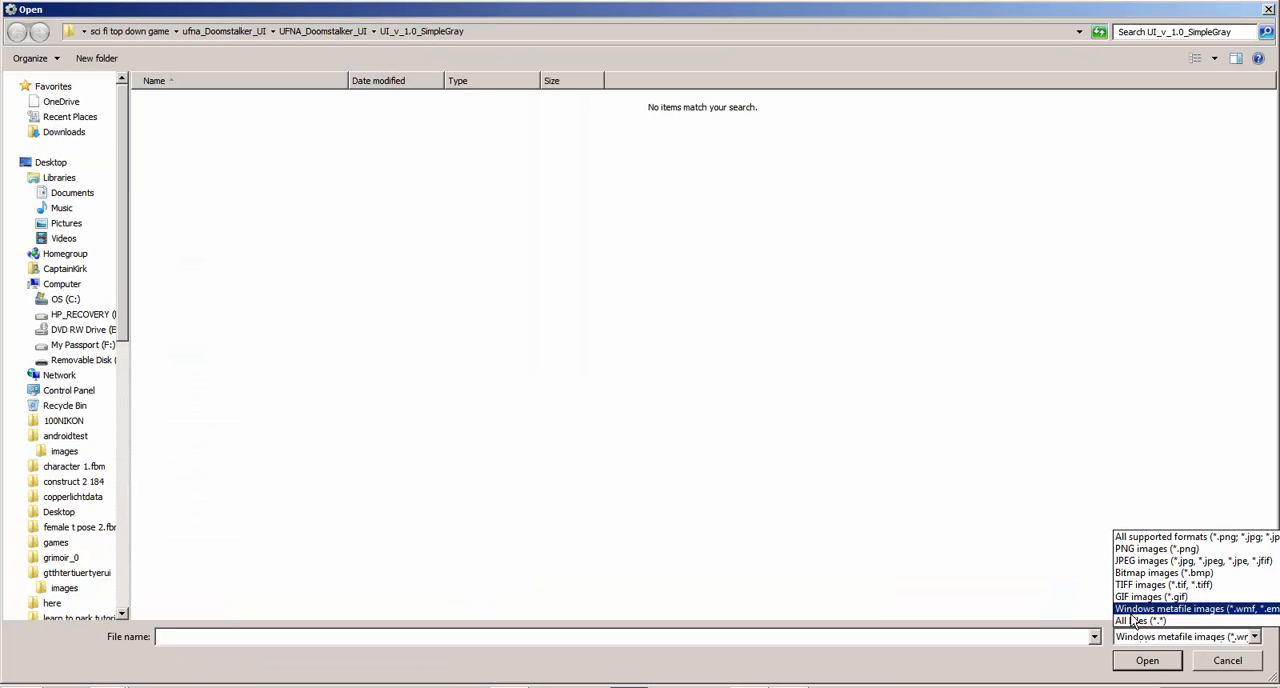
{"action": "left_click", "coordinate": [1150, 608]}
{"action": "left_click", "coordinate": [1138, 636]}
{"action": "left_click", "coordinate": [1138, 621]}
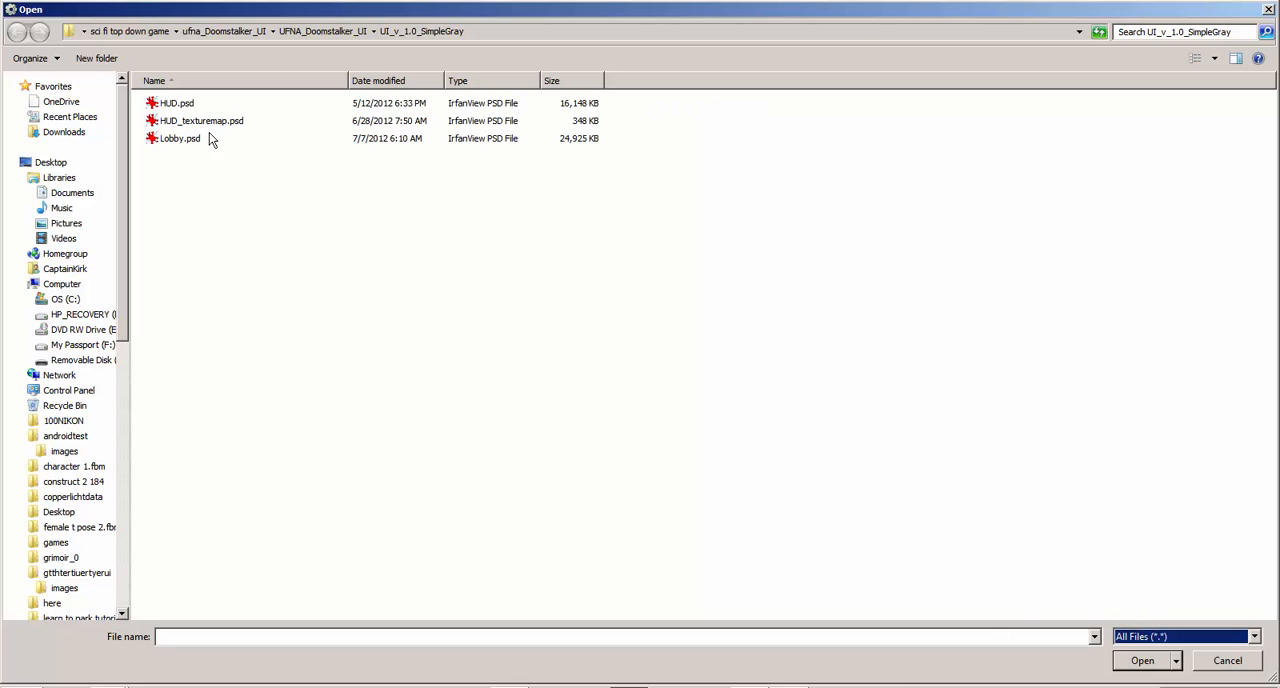
{"action": "right_click", "coordinate": [204, 105]}
{"action": "left_click", "coordinate": [176, 104]}
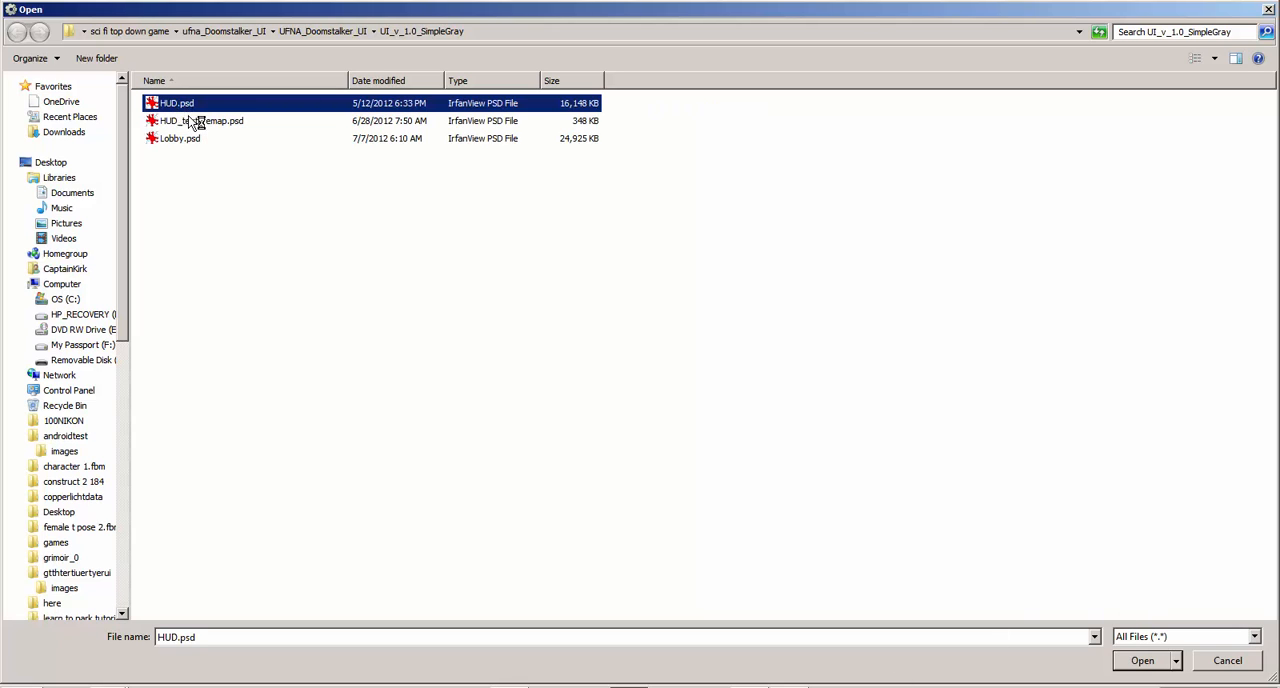
{"action": "right_click", "coordinate": [176, 105]}
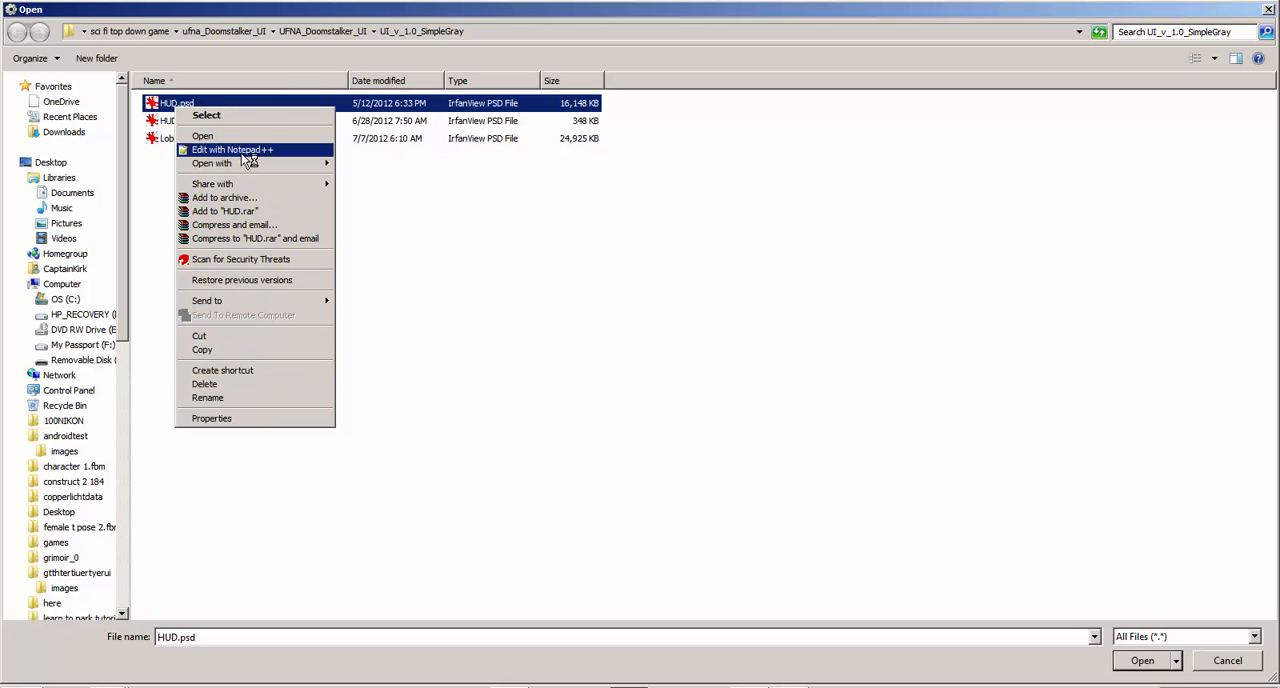
{"action": "left_click", "coordinate": [557, 277]}
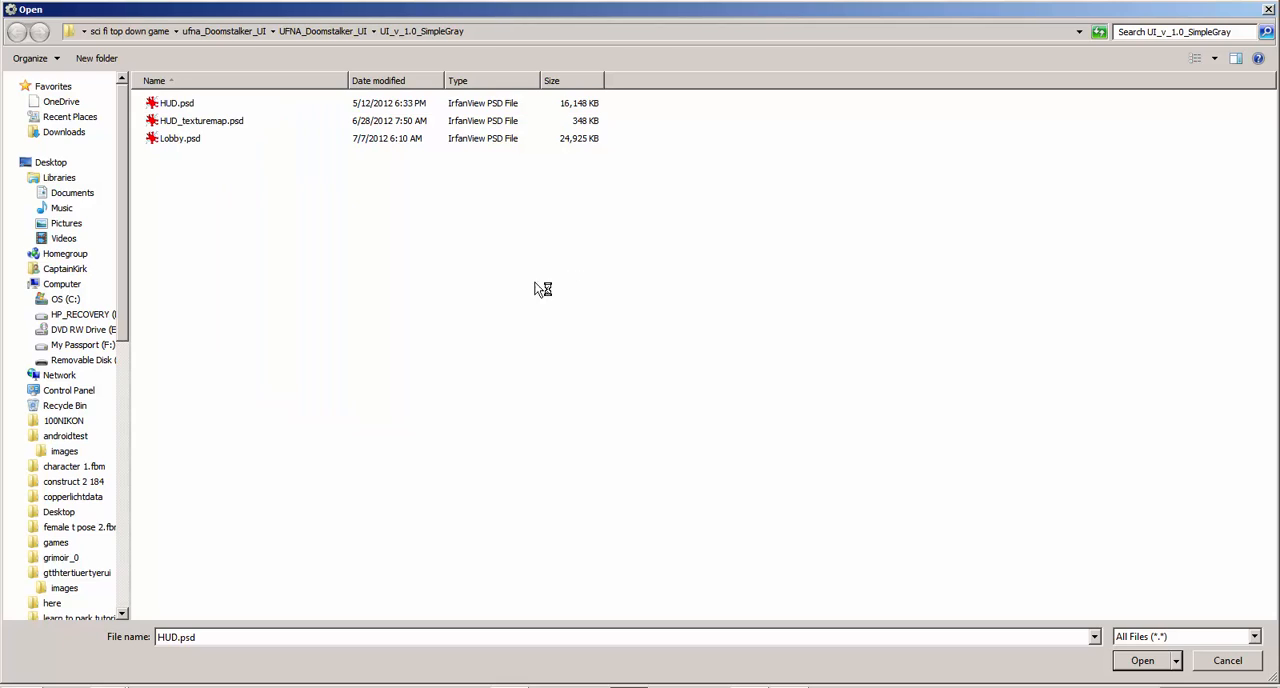
Switch to GIMP to view the imported HUD.psd, and close the image and the program
{"action": "left_click", "coordinate": [789, 687]}
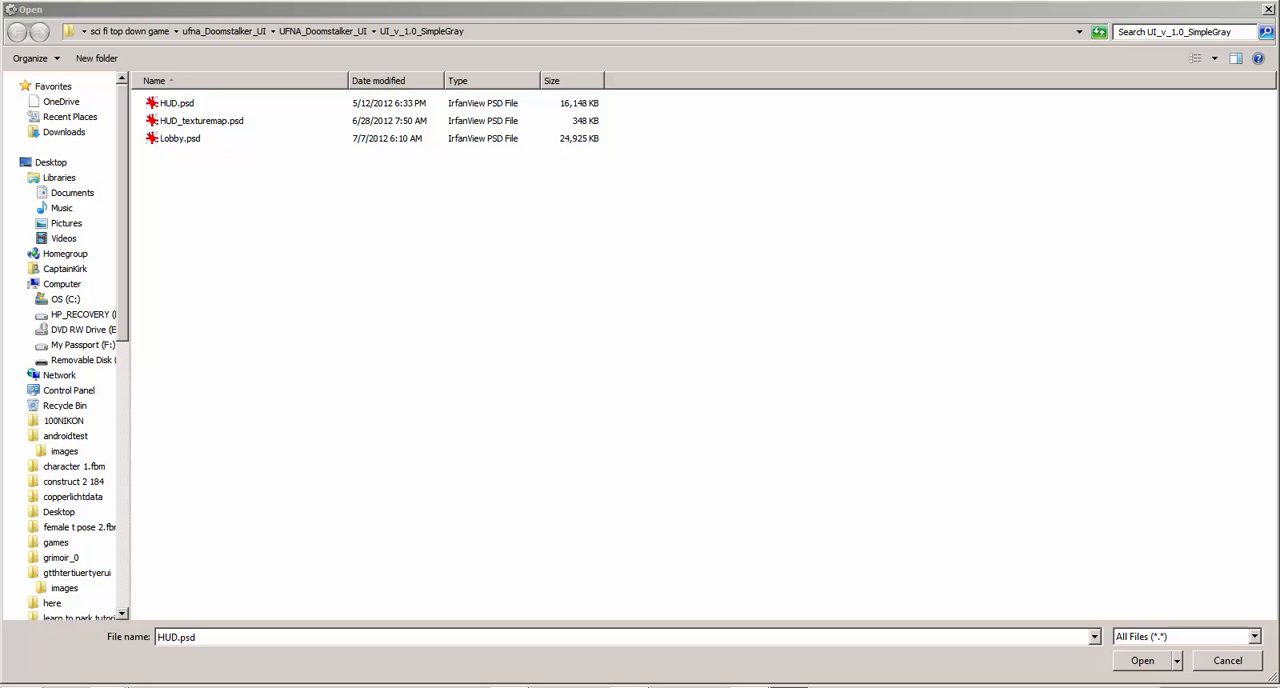
{"action": "left_click", "coordinate": [789, 687]}
{"action": "left_click", "coordinate": [789, 687]}
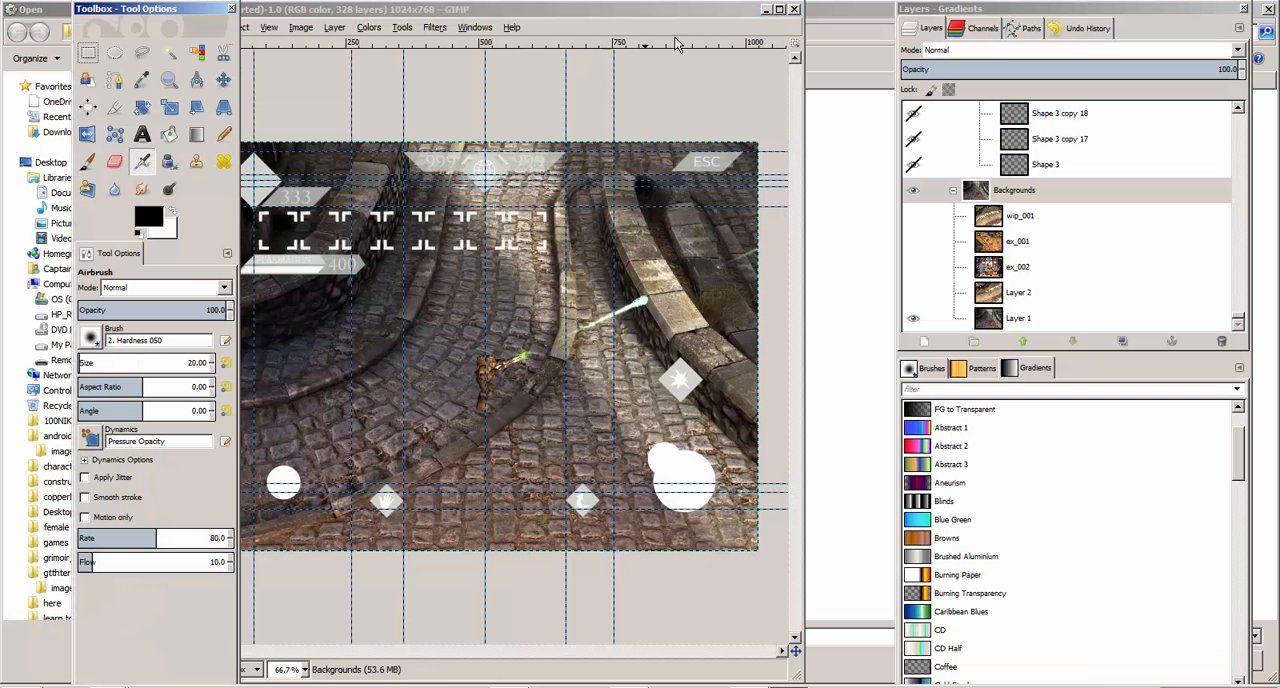
{"action": "left_click", "coordinate": [795, 11]}
{"action": "left_click", "coordinate": [795, 11]}
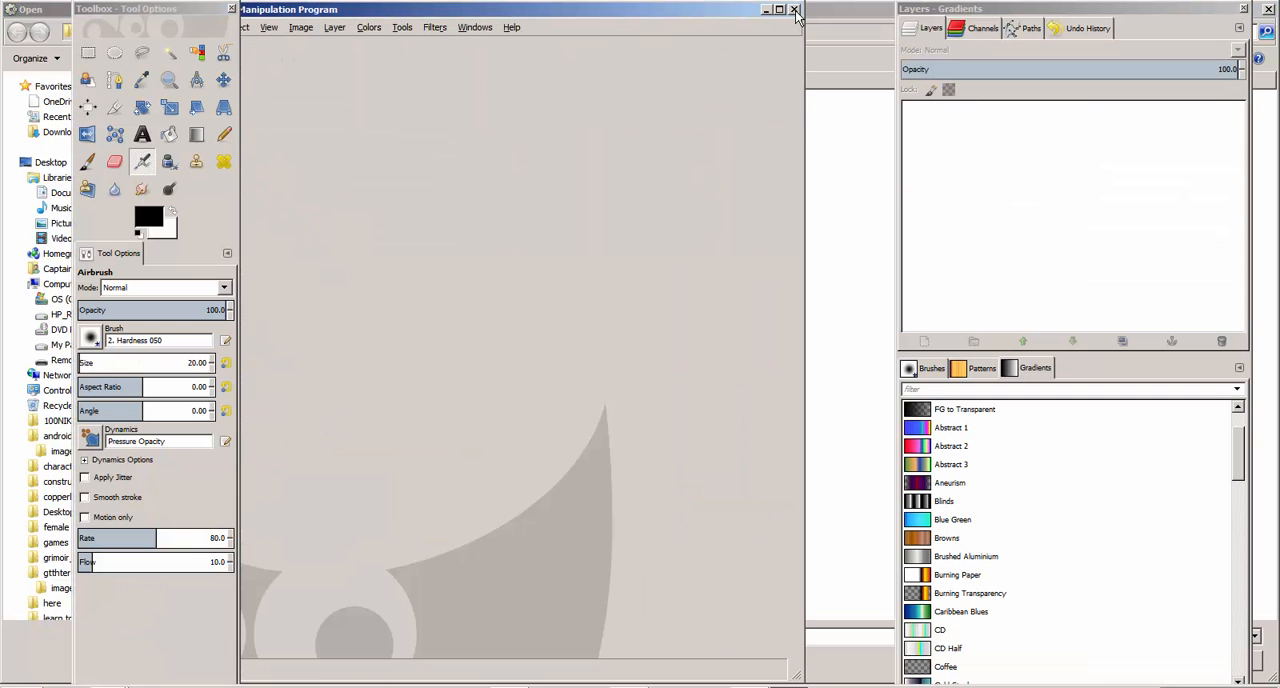
{"action": "left_click", "coordinate": [795, 11]}
Switch to Windows Explorer and open the UI_v_1.0_SimpleGray folder inside ufna_Doomstalker_UI in the sci fi top down game folder
{"action": "left_click", "coordinate": [185, 122]}
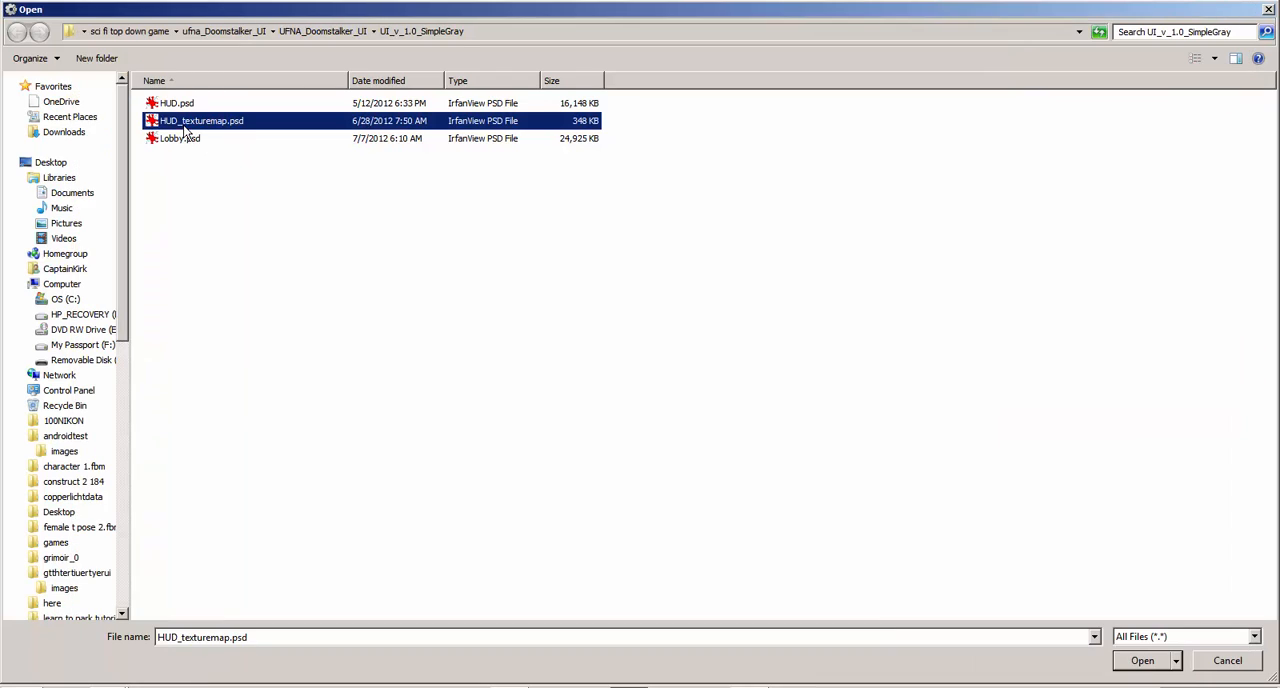
{"action": "left_click", "coordinate": [88, 686]}
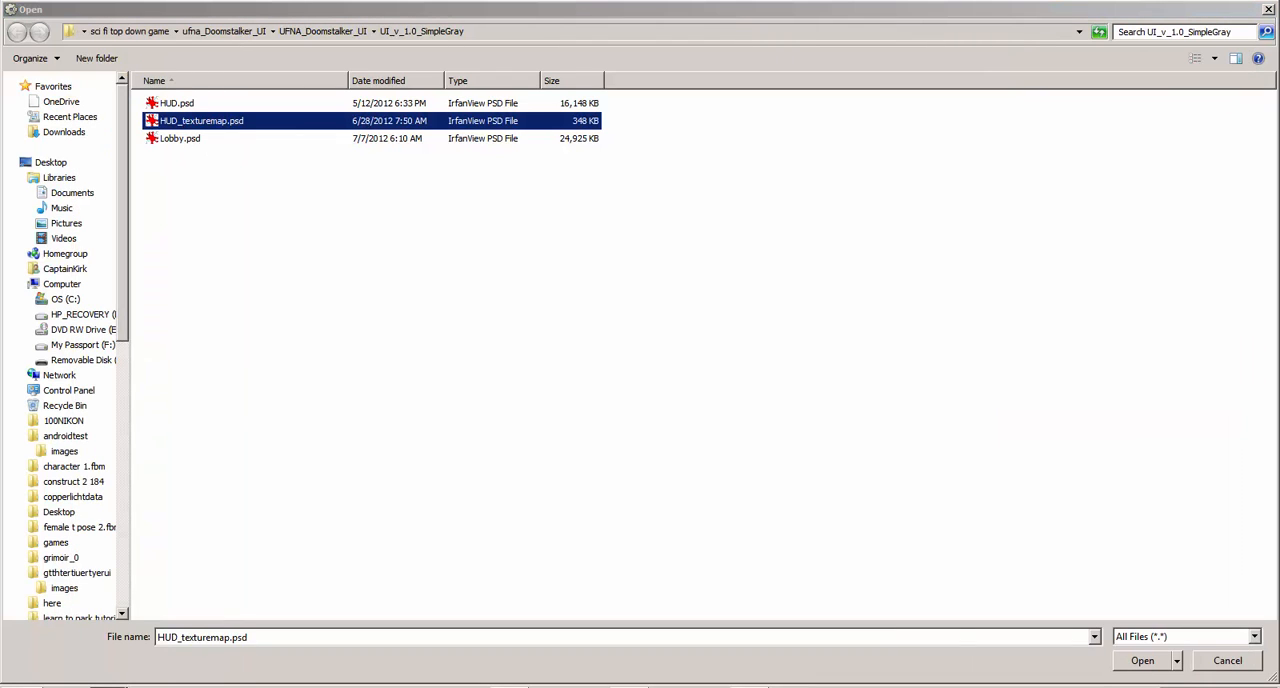
{"action": "left_click", "coordinate": [103, 652]}
{"action": "left_click", "coordinate": [172, 100]}
{"action": "double_click", "coordinate": [180, 116]}
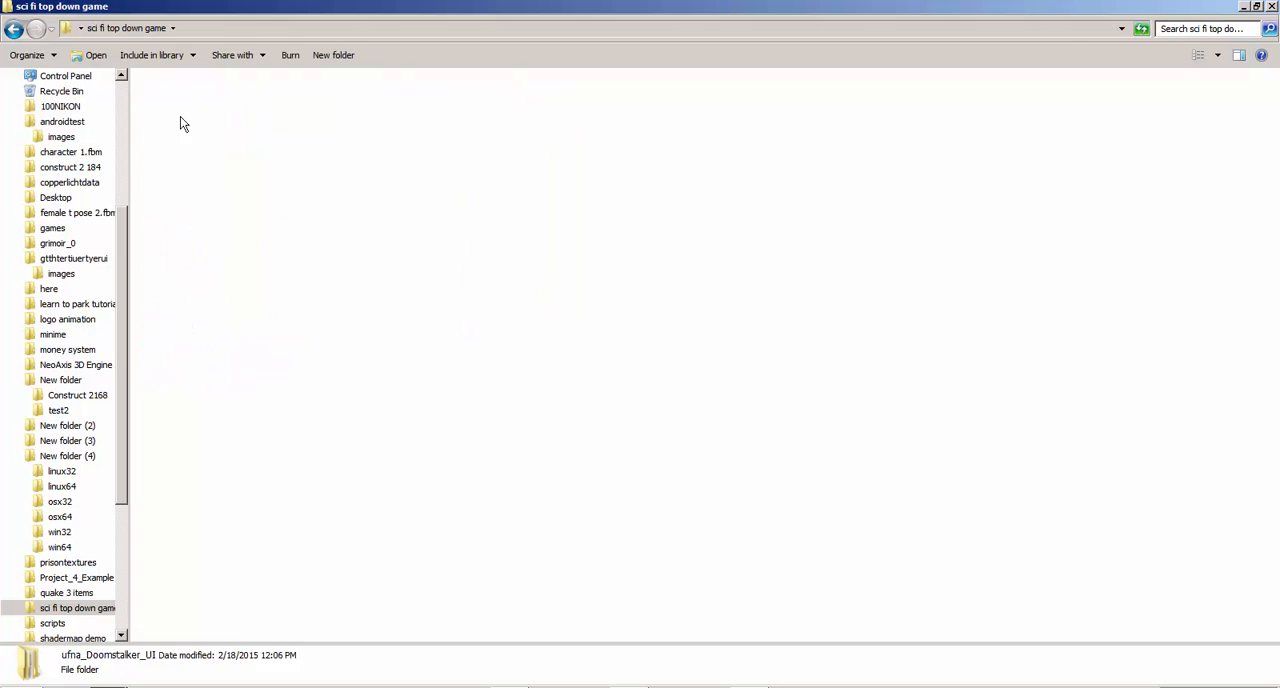
{"action": "double_click", "coordinate": [181, 101]}
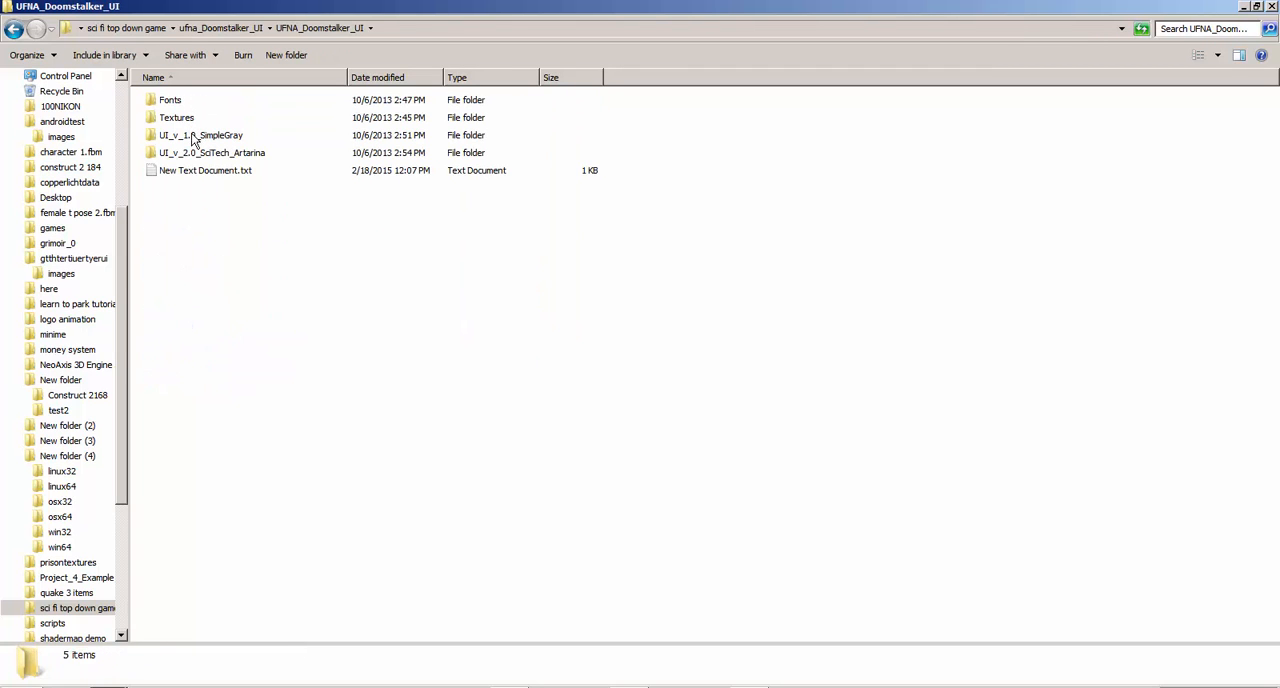
{"action": "double_click", "coordinate": [194, 140]}
View HUD.psd and the folder's other PSD images in IrfanView, and close the viewer
{"action": "double_click", "coordinate": [183, 98]}
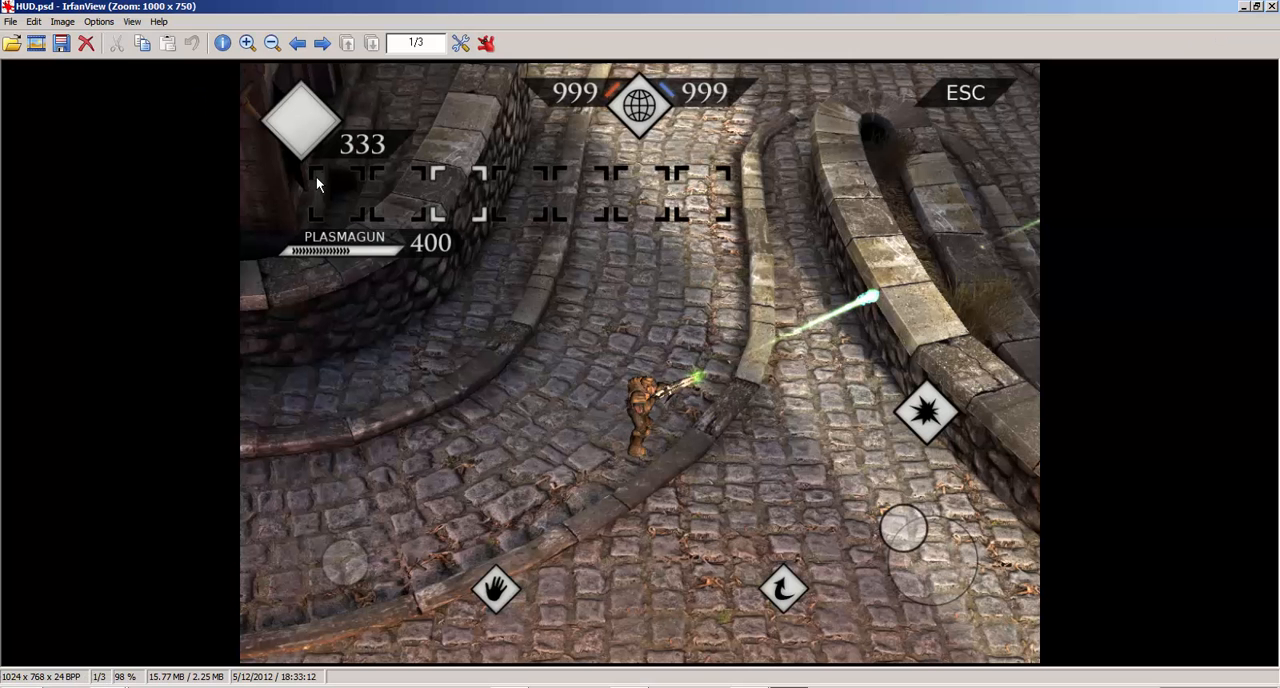
{"action": "key", "text": "space"}
{"action": "key", "text": "space"}
{"action": "key", "text": "space"}
{"action": "left_click", "coordinate": [1272, 6]}
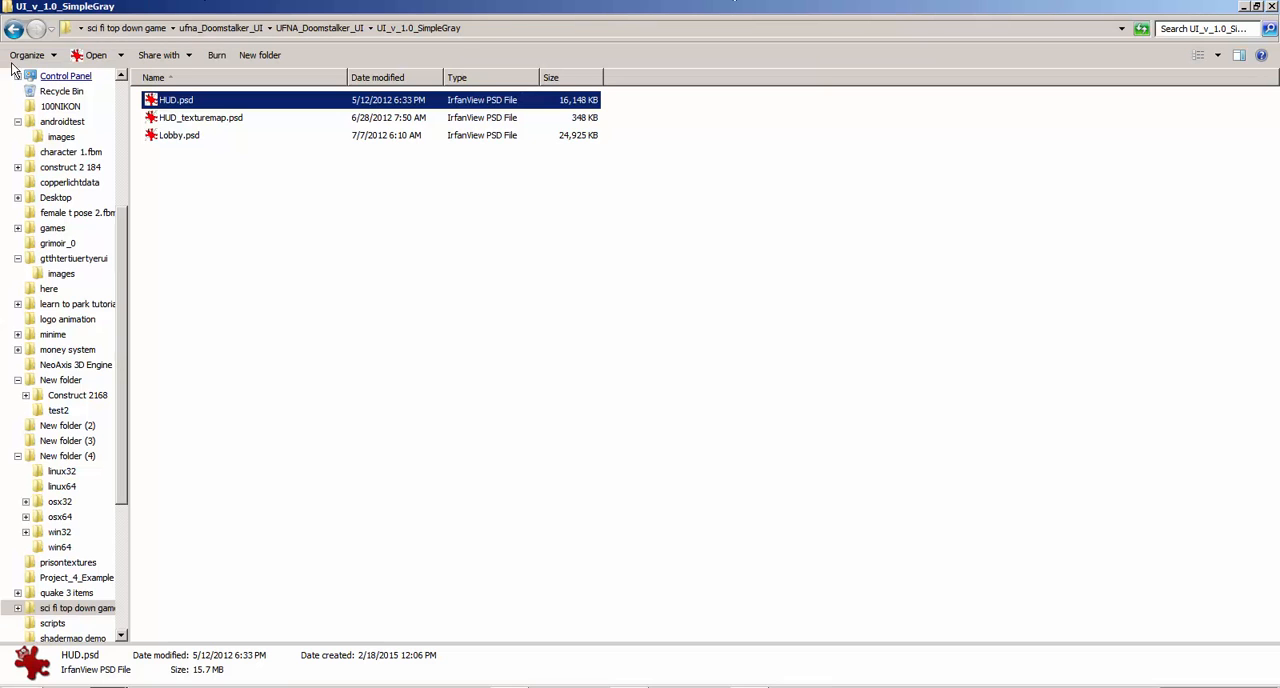
View the PSD images in UI_v_2.0_SciTech_Artarina, from 01_1024x768_about_game.psd to 01_1024x768_main_screen_GIF_ANIMATION.psd
{"action": "left_click", "coordinate": [14, 29]}
{"action": "double_click", "coordinate": [196, 150]}
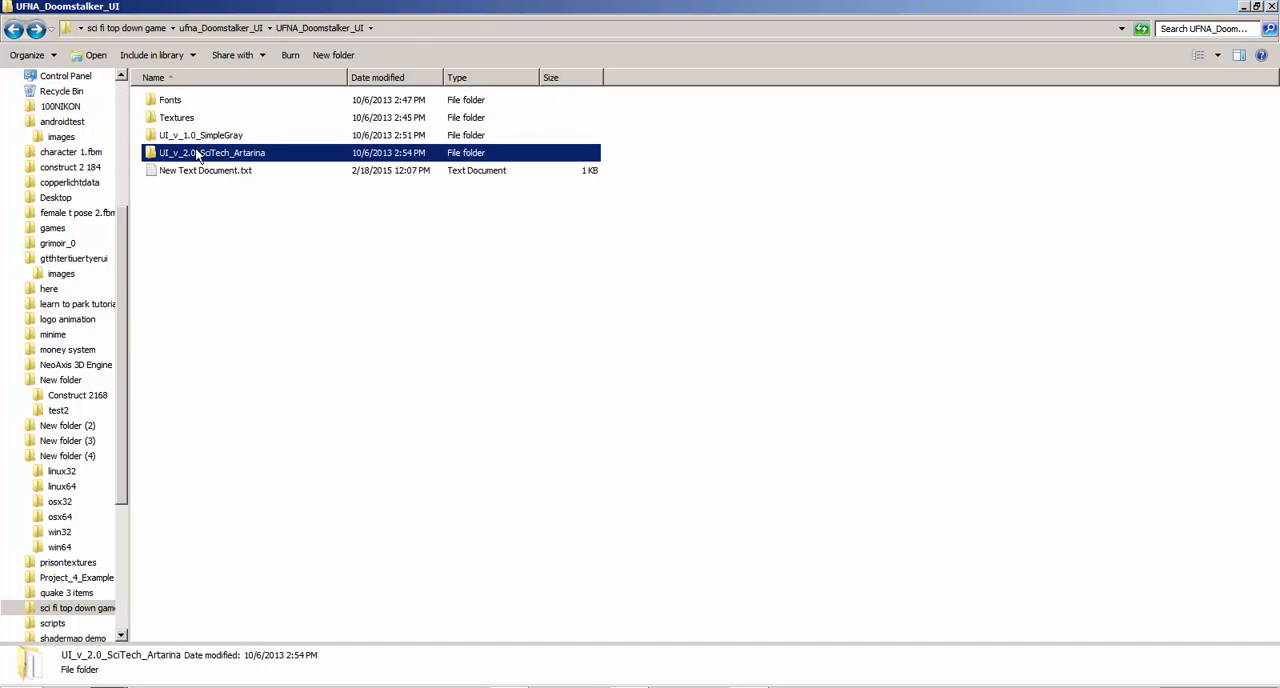
{"action": "double_click", "coordinate": [210, 100]}
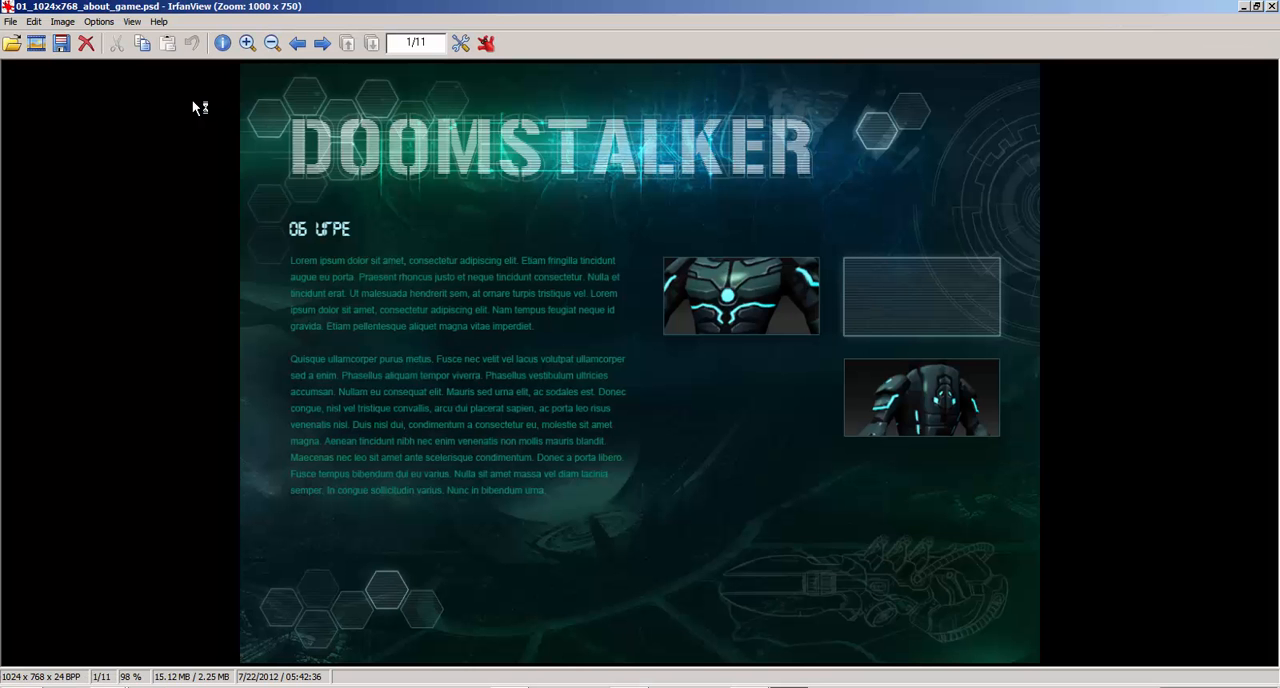
{"action": "key", "text": "Right"}
{"action": "key", "text": "Right"}
{"action": "key", "text": "Right"}
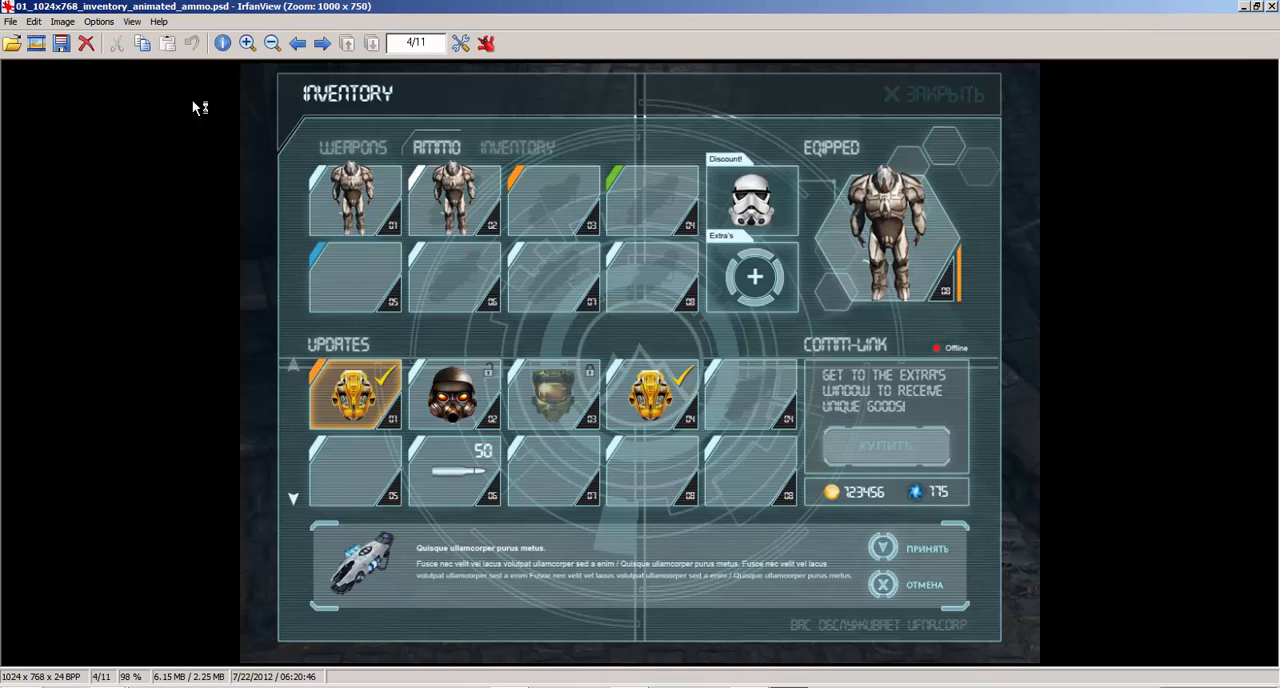
{"action": "key", "text": "Right"}
{"action": "key", "text": "Right"}
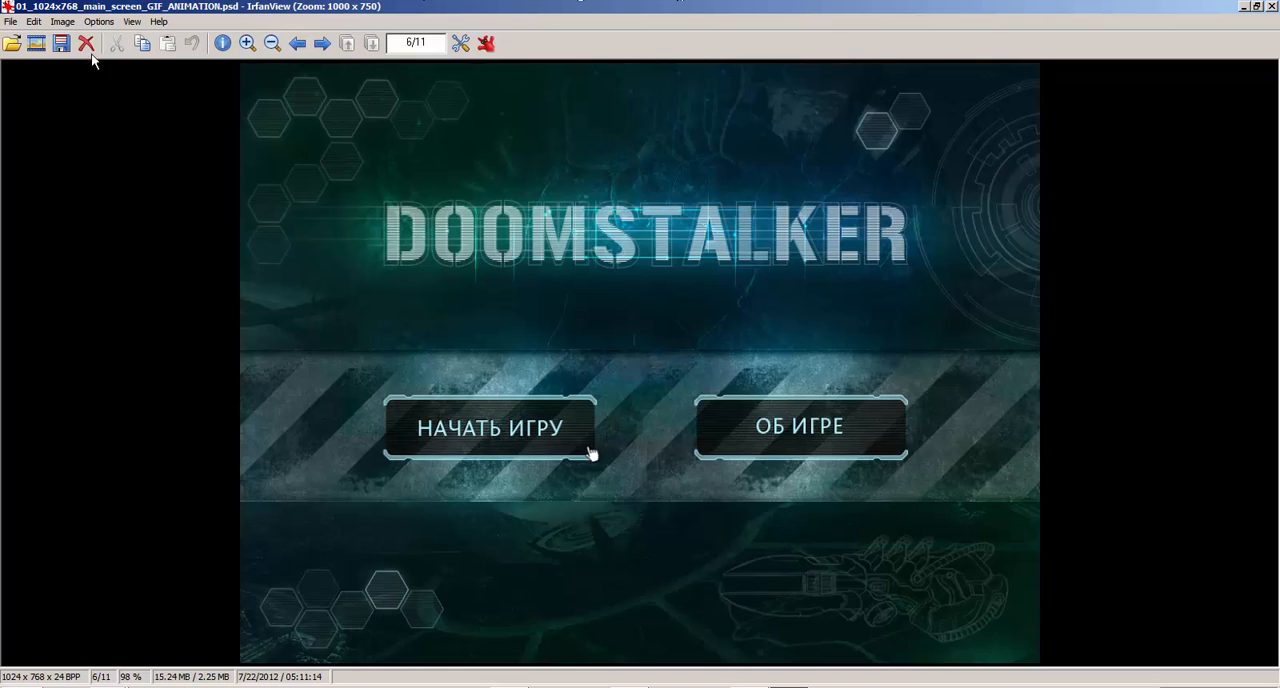
Copy the file name 01_1024x768_main_screen_GIF_ANIMATION from the viewer's save dialog and search the UI_v_2.0_SciTech_Artarina folder for it
{"action": "left_click", "coordinate": [11, 22]}
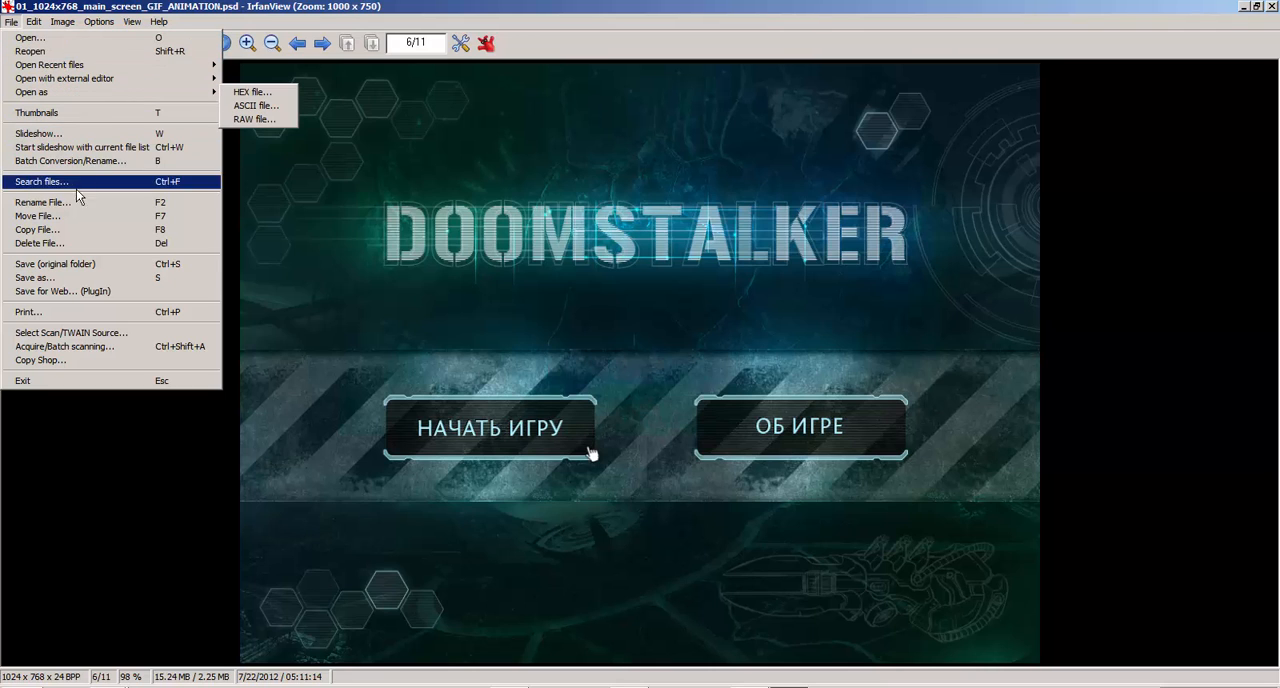
{"action": "left_click", "coordinate": [38, 277]}
{"action": "key", "text": "ctrl+c"}
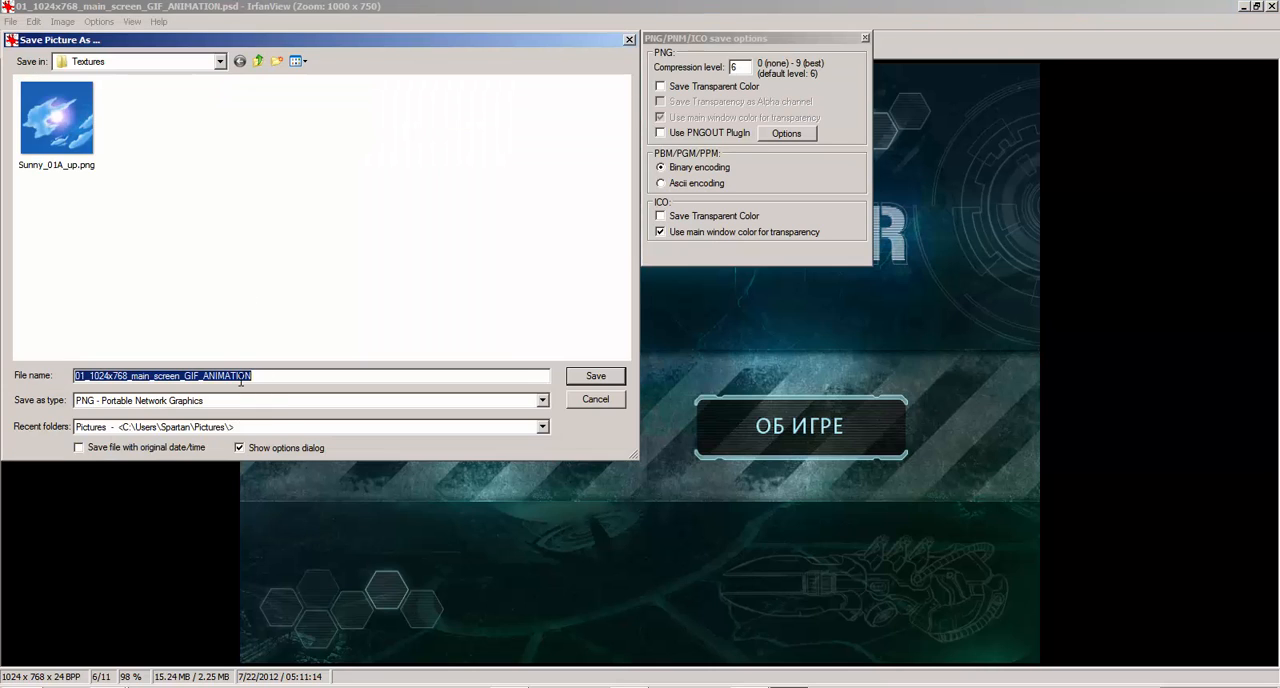
{"action": "left_click", "coordinate": [629, 41]}
{"action": "left_click", "coordinate": [1272, 7]}
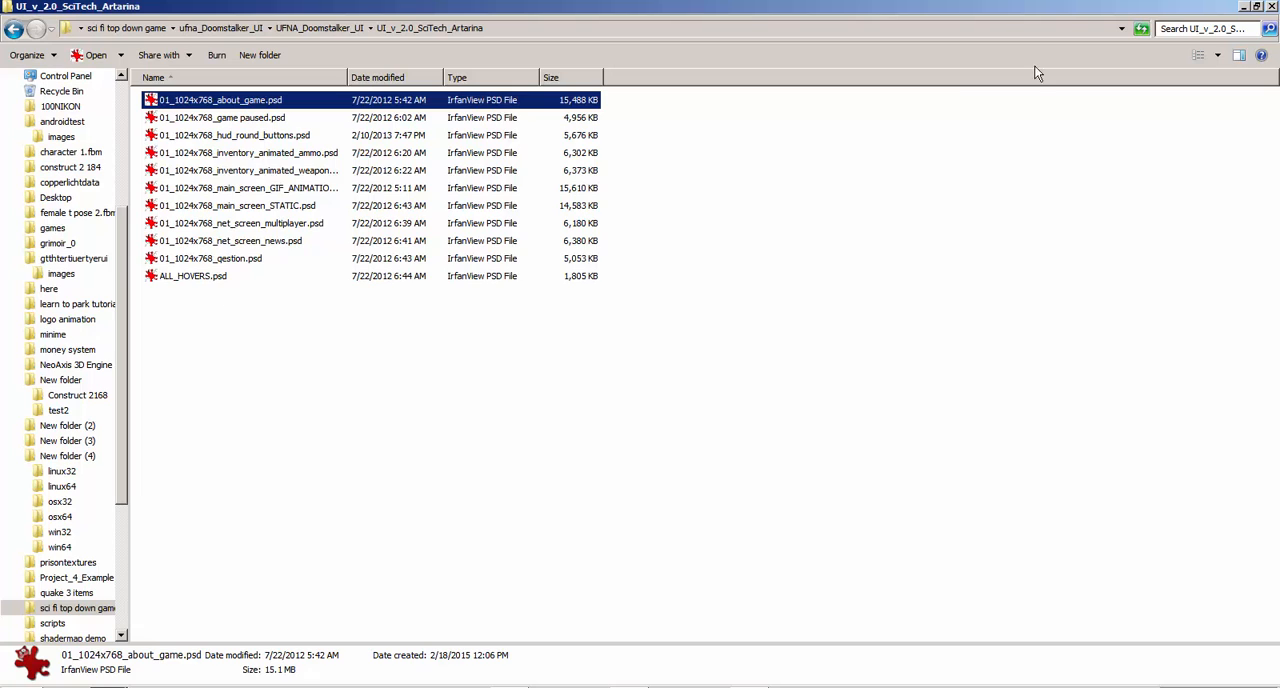
{"action": "left_click", "coordinate": [1196, 28]}
{"action": "key", "text": "ctrl+v"}
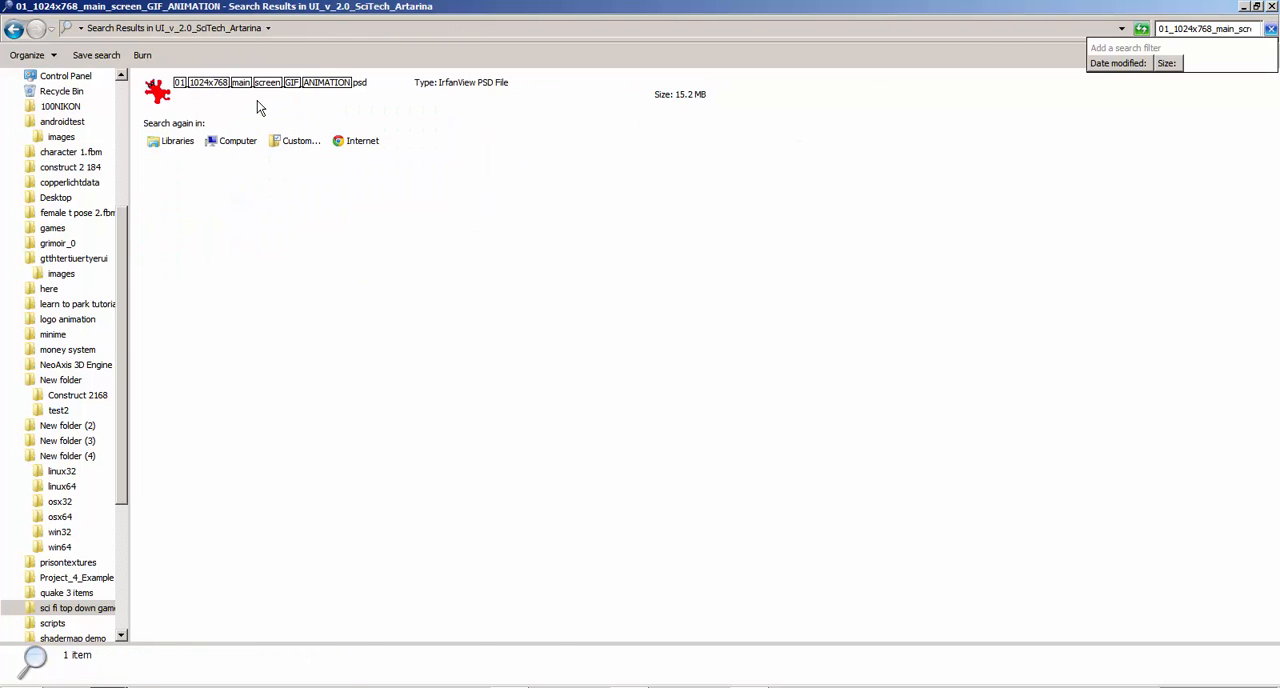
Open the found 01_1024x768_main_screen_GIF_ANIMATION.psd with GNU Image Manipulation Program
{"action": "left_click", "coordinate": [172, 86]}
{"action": "right_click", "coordinate": [172, 86]}
{"action": "mouse_move", "coordinate": [330, 124]}
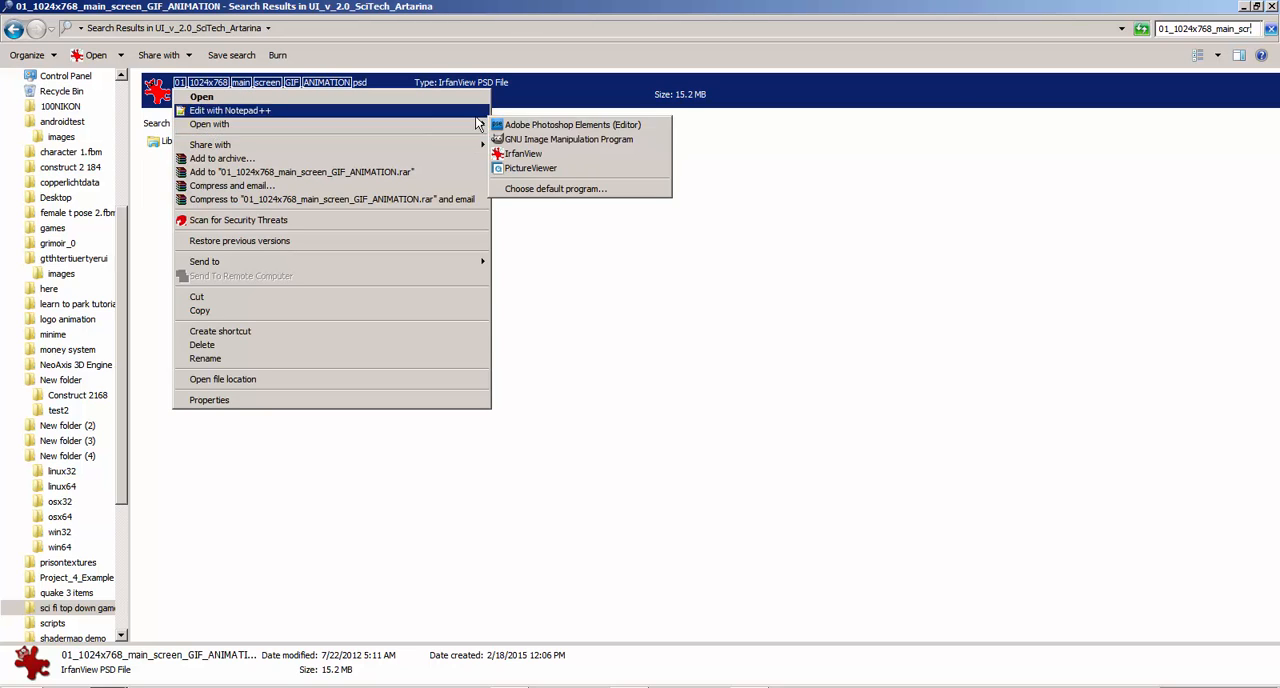
{"action": "left_click", "coordinate": [530, 140]}
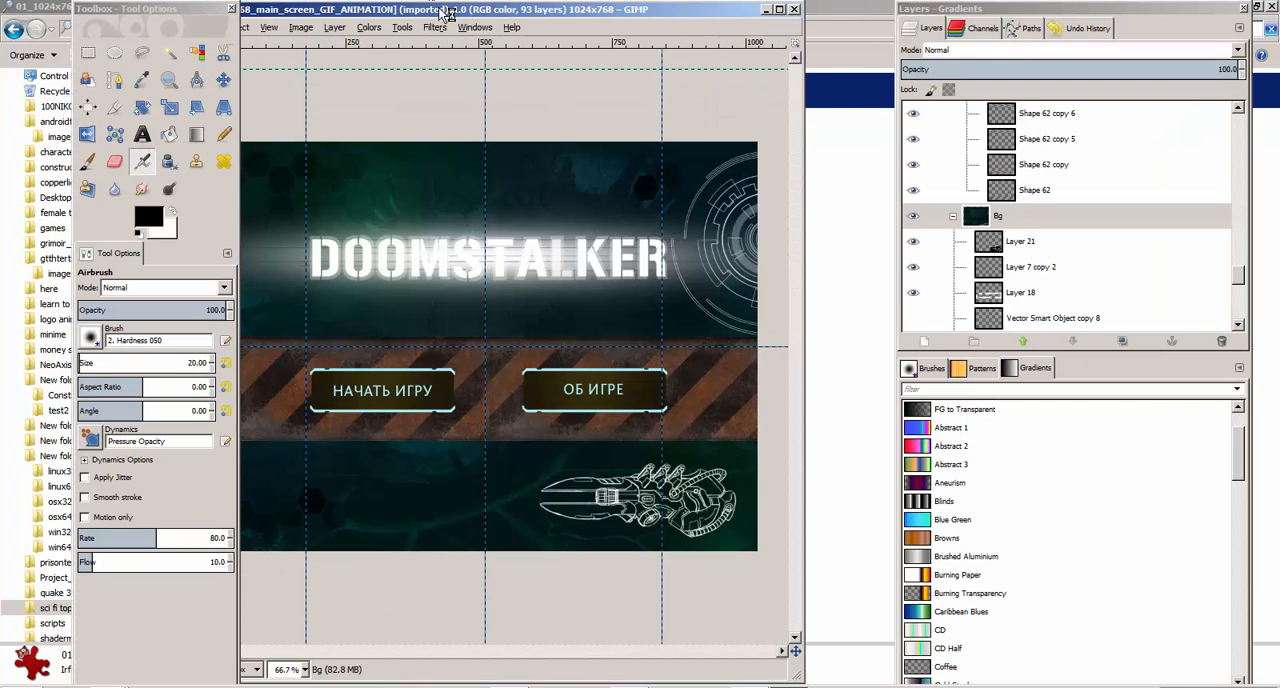
Hide and show Shape 62 copy 6, Shape 62 copy 5 and the Bg group to examine what each contributes
{"action": "left_click_drag", "start_coordinate": [428, 4], "coordinate": [494, 13]}
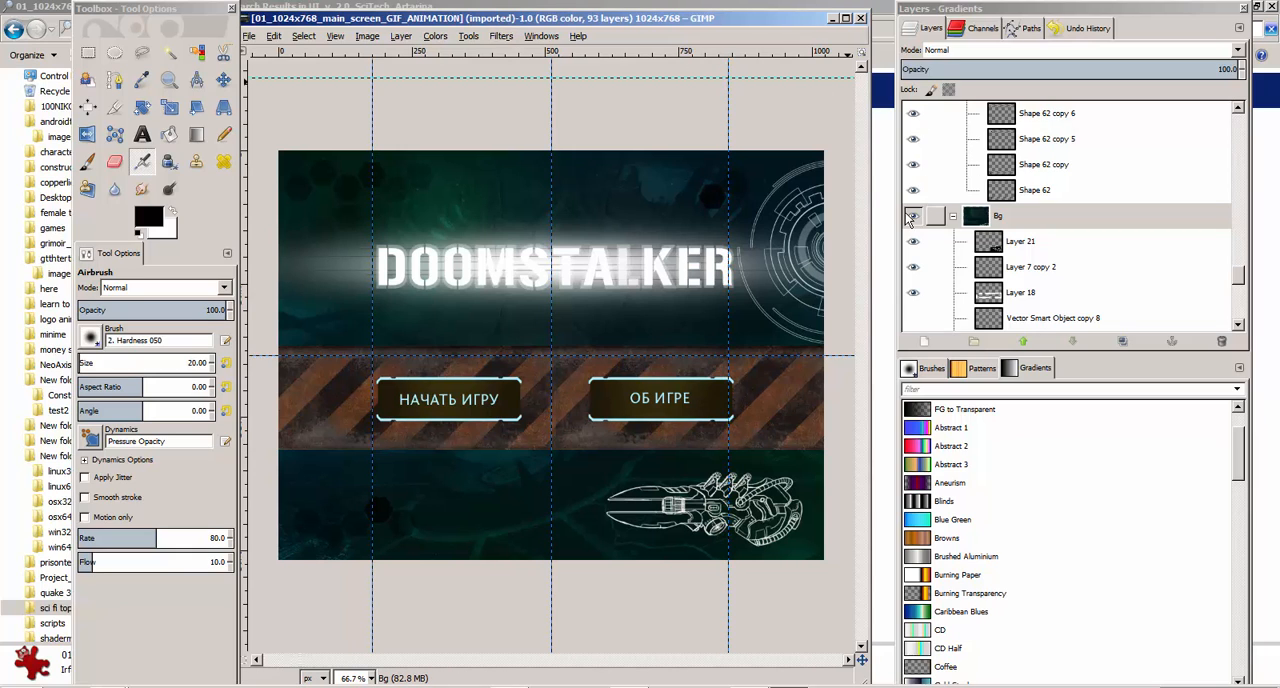
{"action": "left_click", "coordinate": [912, 118]}
{"action": "left_click", "coordinate": [912, 118]}
{"action": "left_click", "coordinate": [912, 142]}
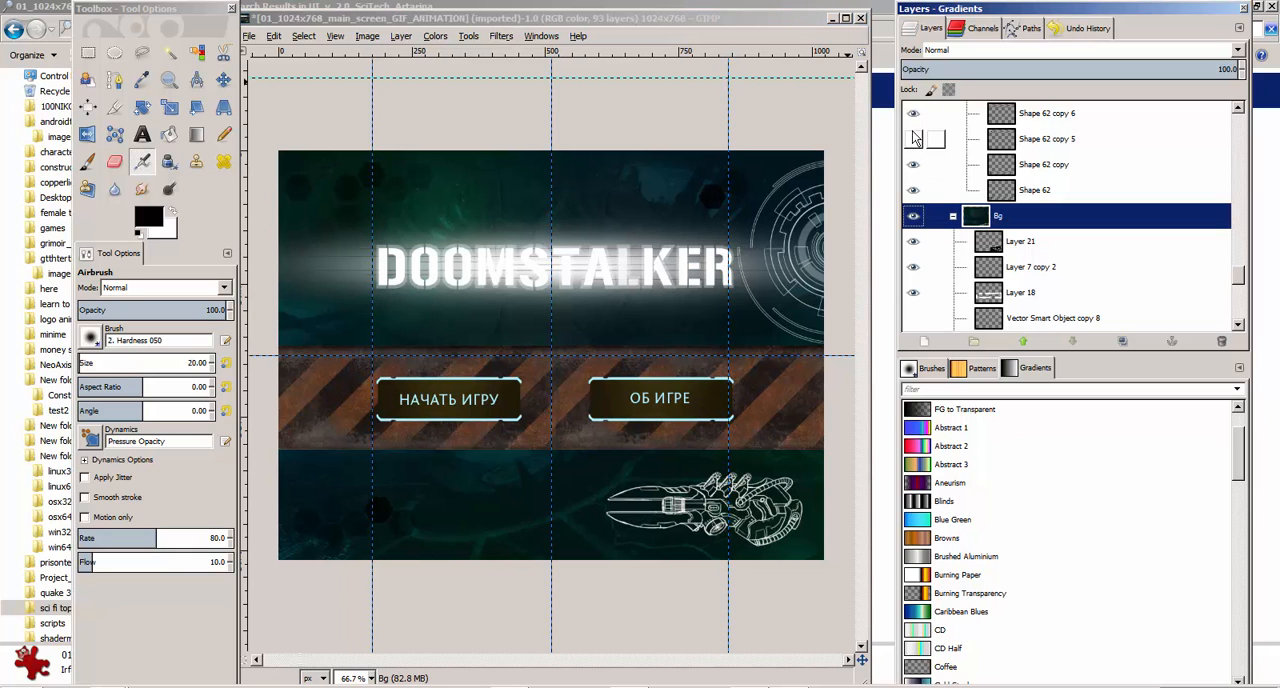
{"action": "left_click", "coordinate": [912, 142]}
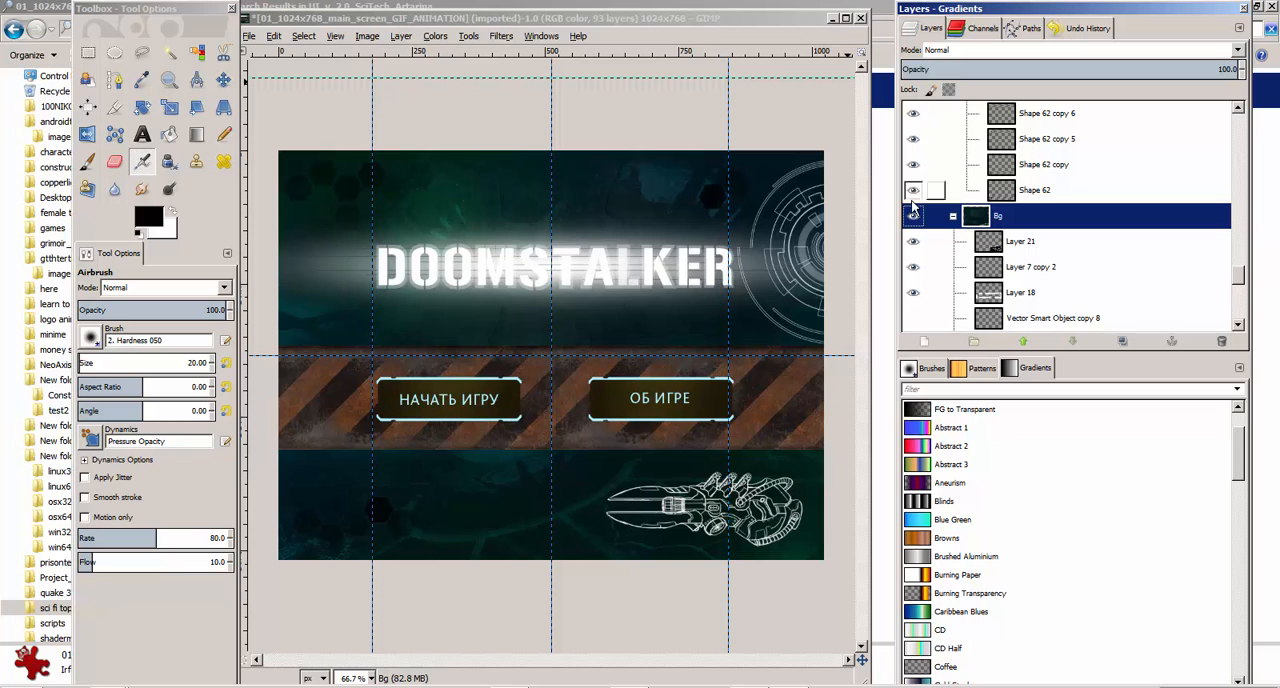
{"action": "left_click", "coordinate": [912, 216]}
{"action": "left_click", "coordinate": [912, 216]}
Hide and show Layer 8, Shape 16 and Layer 4 in the Bg group to examine what each contributes
{"action": "scroll", "coordinate": [918, 222], "scroll_direction": "down", "scroll_amount": 3}
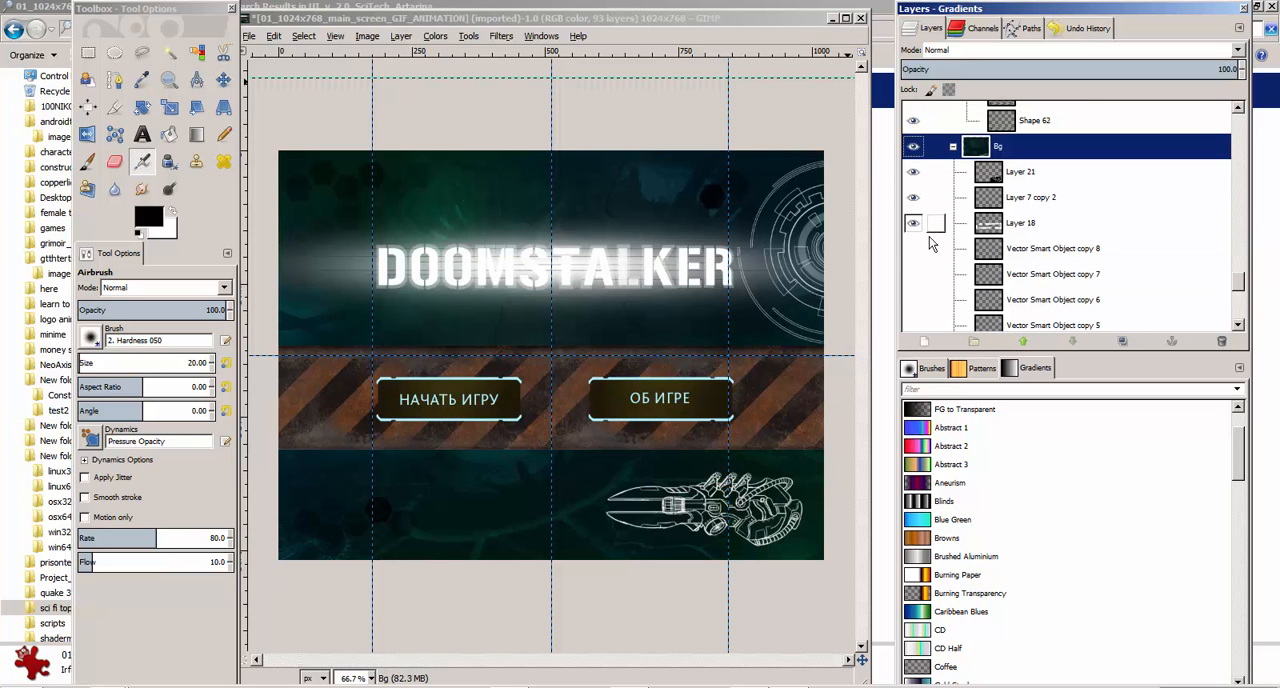
{"action": "scroll", "coordinate": [930, 244], "scroll_direction": "down", "scroll_amount": 5}
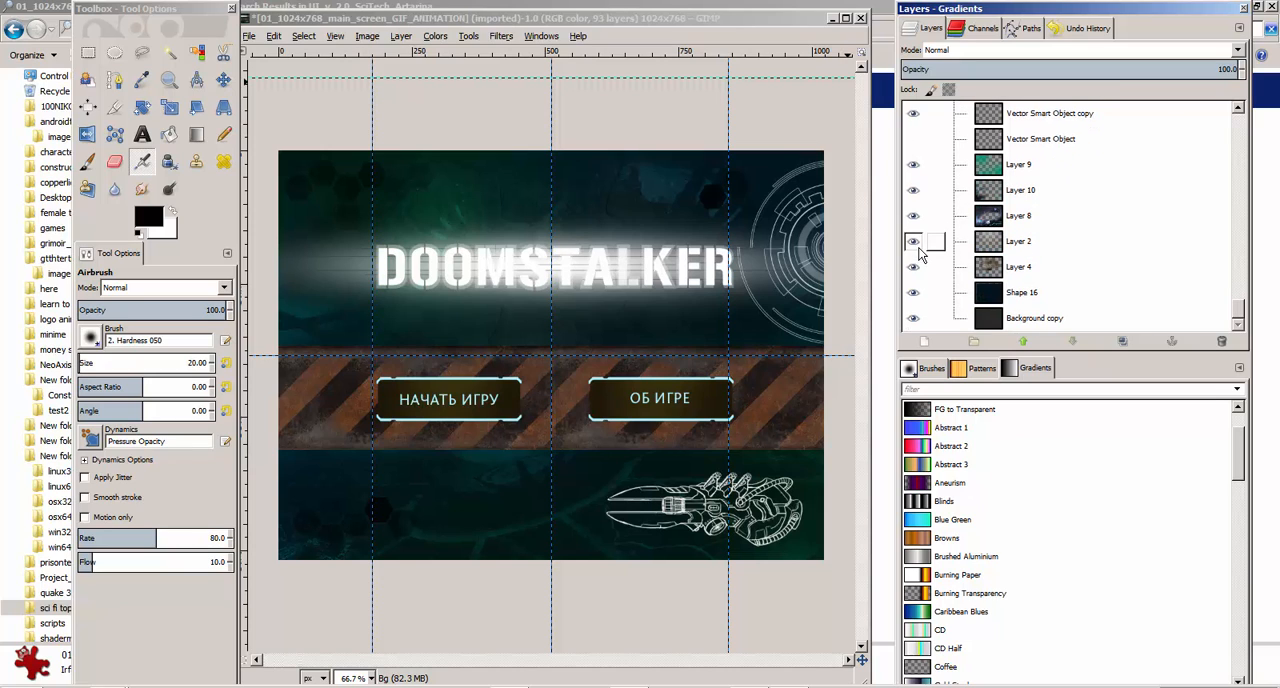
{"action": "left_click", "coordinate": [914, 216]}
{"action": "left_click", "coordinate": [914, 216]}
{"action": "left_click", "coordinate": [913, 292]}
{"action": "left_click", "coordinate": [913, 292]}
{"action": "left_click", "coordinate": [912, 272]}
{"action": "left_click", "coordinate": [912, 272]}
Make the layers Vector Smart Object copy 2 through Vector Smart Object copy 6 in the Bg group visible
{"action": "scroll", "coordinate": [916, 270], "scroll_direction": "up", "scroll_amount": 3}
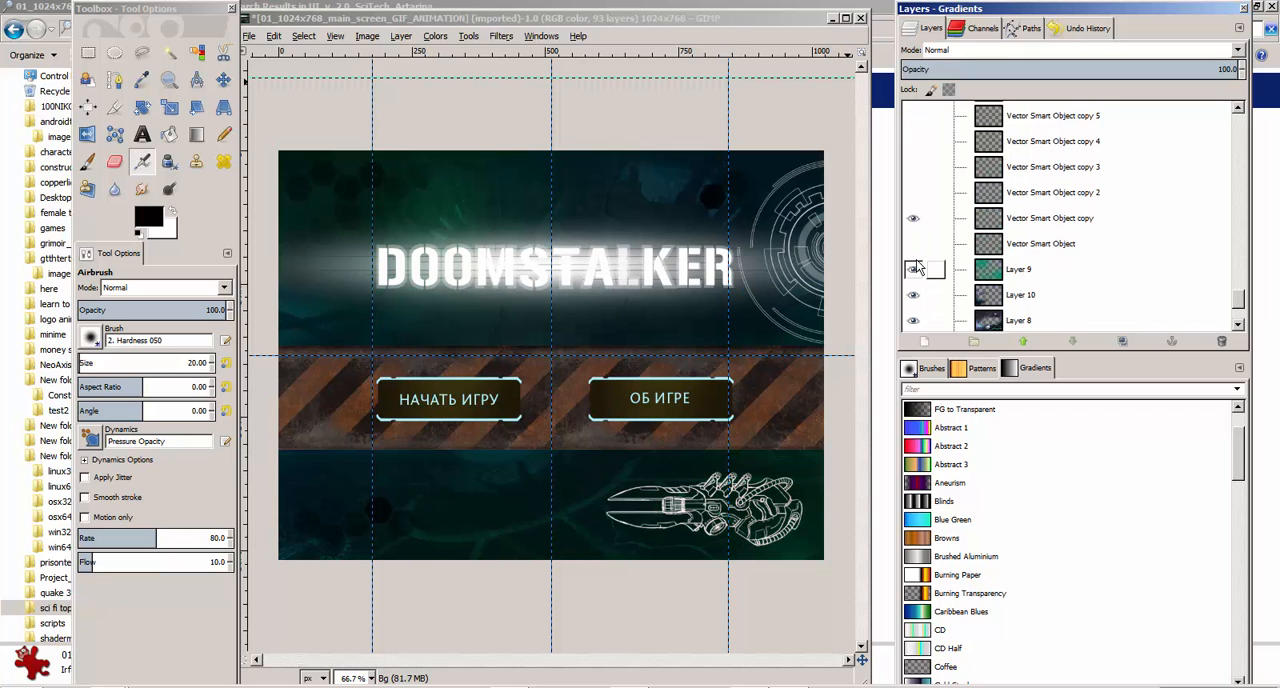
{"action": "scroll", "coordinate": [918, 268], "scroll_direction": "up", "scroll_amount": 1}
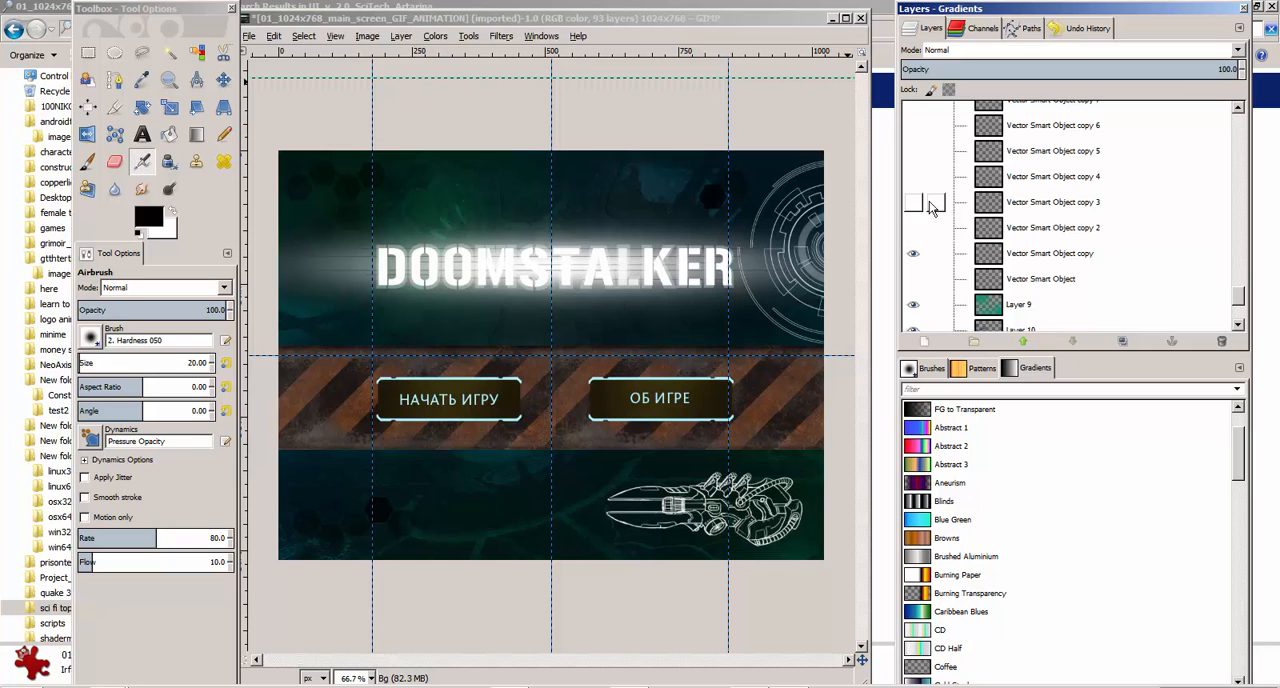
{"action": "left_click", "coordinate": [913, 203]}
{"action": "left_click", "coordinate": [913, 203]}
{"action": "left_click", "coordinate": [913, 203]}
{"action": "left_click", "coordinate": [912, 176]}
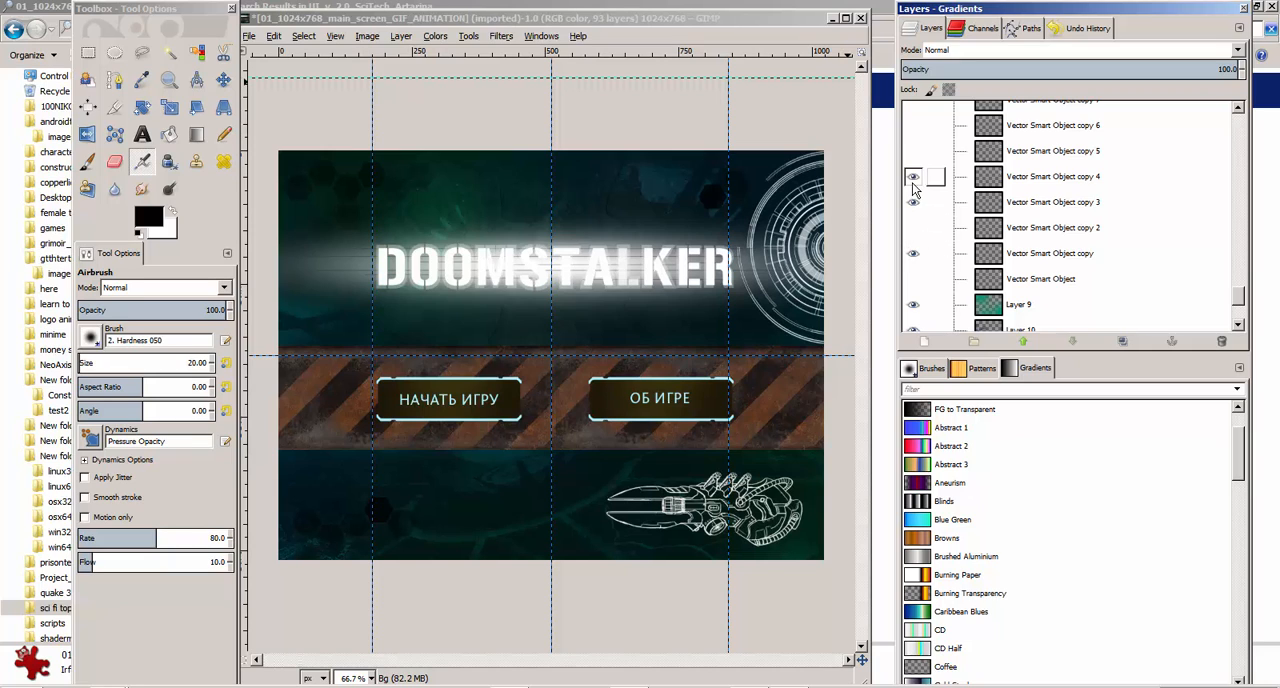
{"action": "left_click", "coordinate": [912, 151]}
{"action": "left_click", "coordinate": [912, 125]}
{"action": "left_click", "coordinate": [913, 228]}
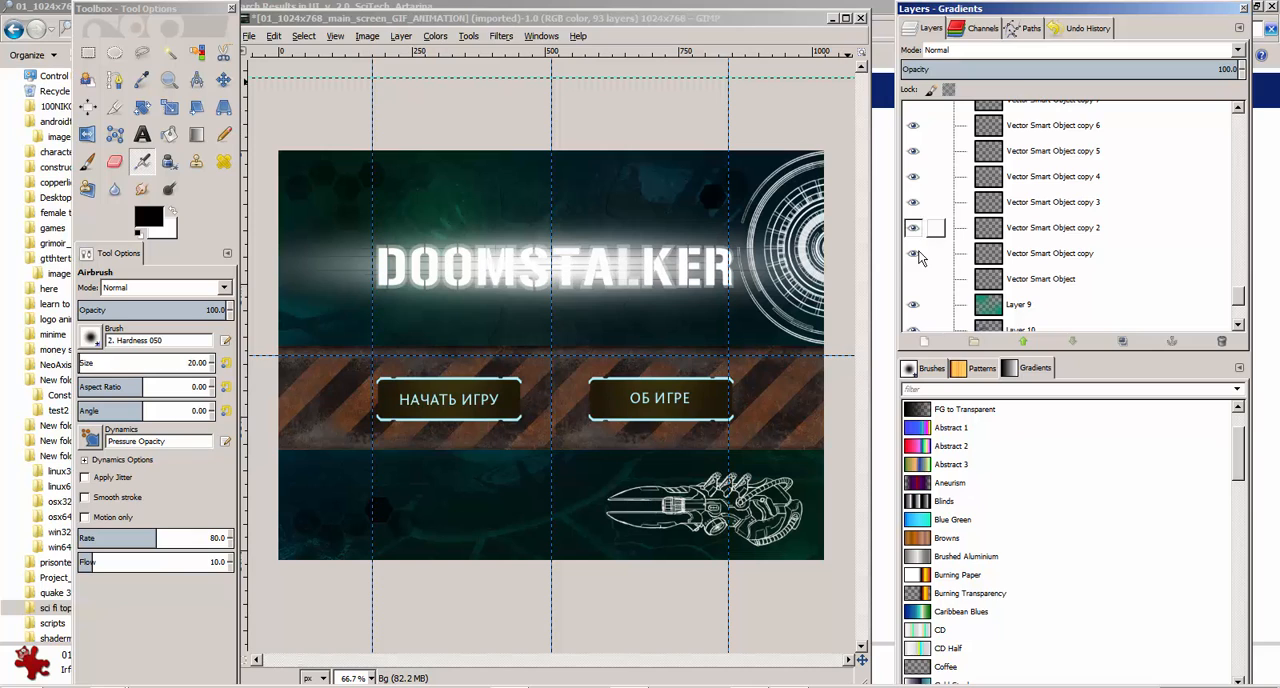
Make Vector Smart Object, Vector Smart Object copy 7 and Vector Smart Object copy 8 in the Bg group visible
{"action": "left_click", "coordinate": [913, 279]}
{"action": "scroll", "coordinate": [926, 280], "scroll_direction": "up", "scroll_amount": 3}
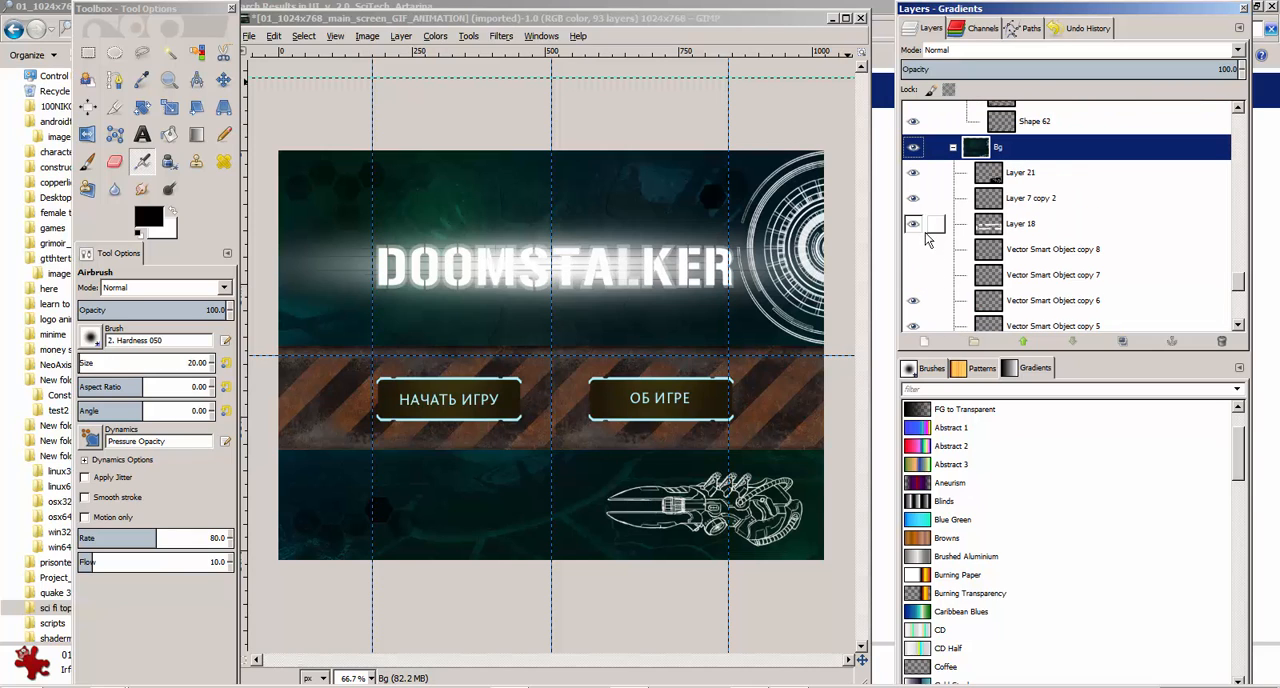
{"action": "left_click", "coordinate": [913, 275]}
{"action": "left_click", "coordinate": [913, 249]}
{"action": "scroll", "coordinate": [913, 250], "scroll_direction": "up", "scroll_amount": 5}
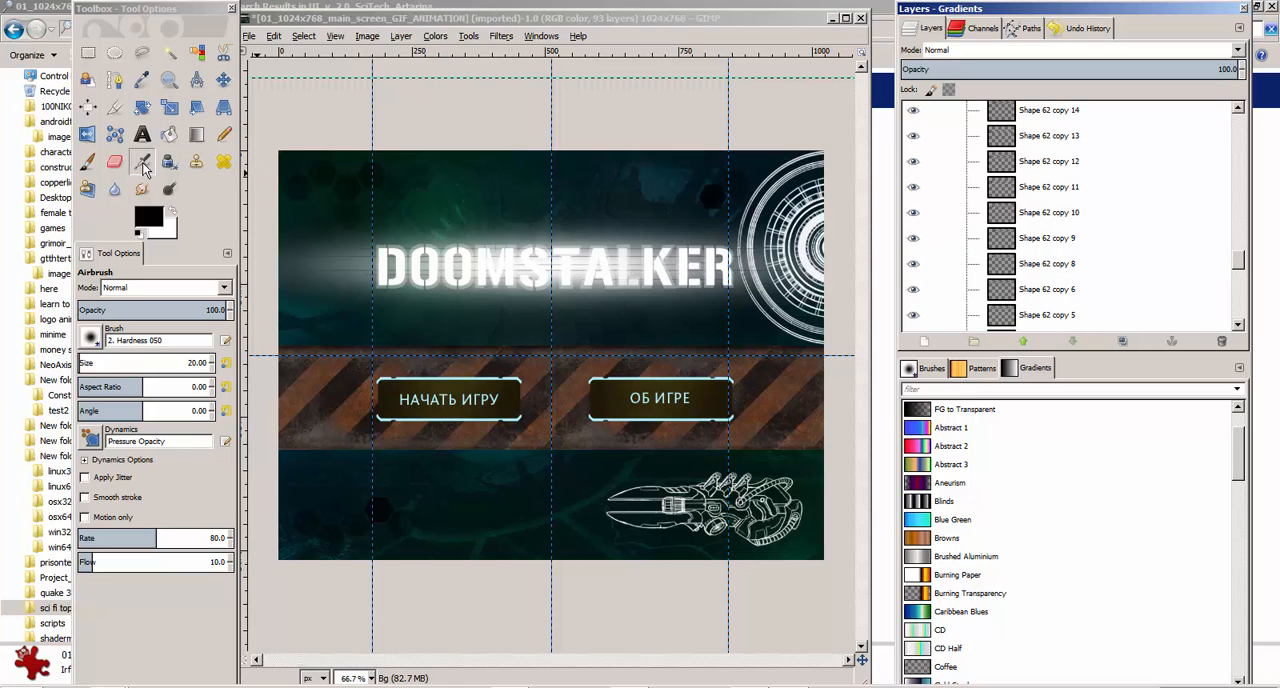
Use the Move tool to shift the faded Doomstalker text up above the bright logo
{"action": "left_click", "coordinate": [224, 79]}
{"action": "left_click_drag", "start_coordinate": [500, 262], "coordinate": [518, 204]}
{"action": "left_click", "coordinate": [913, 114]}
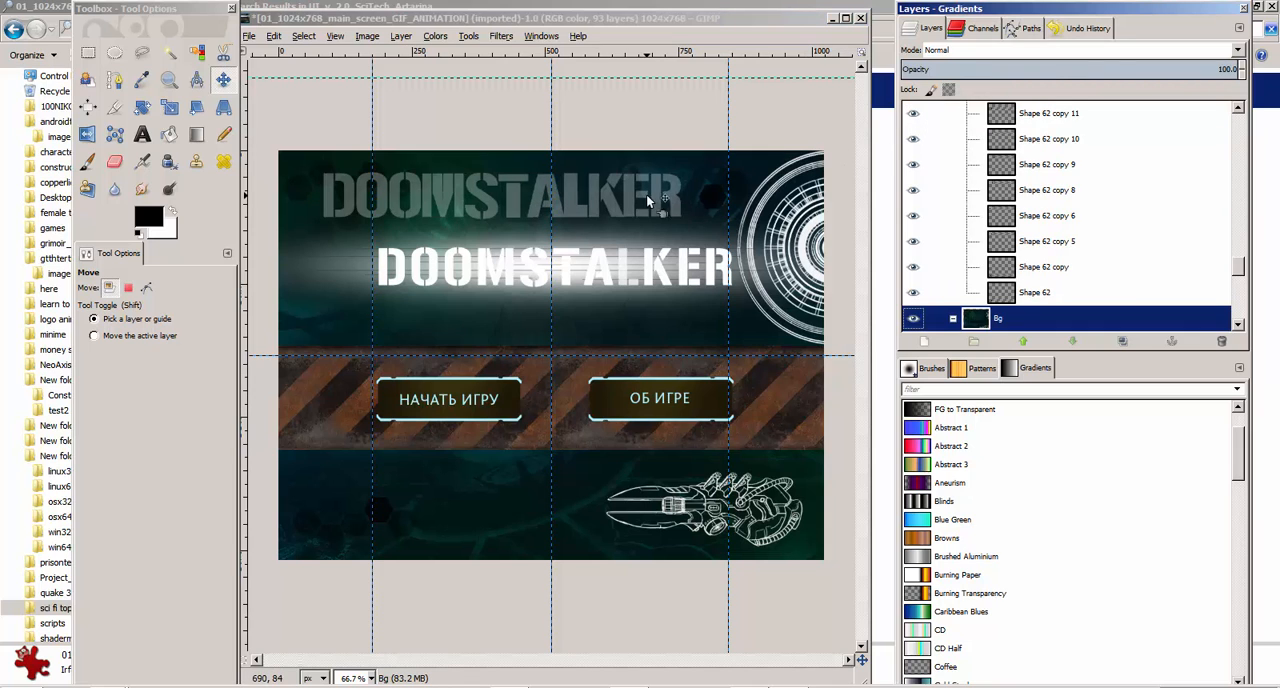
{"action": "left_click_drag", "start_coordinate": [656, 203], "coordinate": [676, 197]}
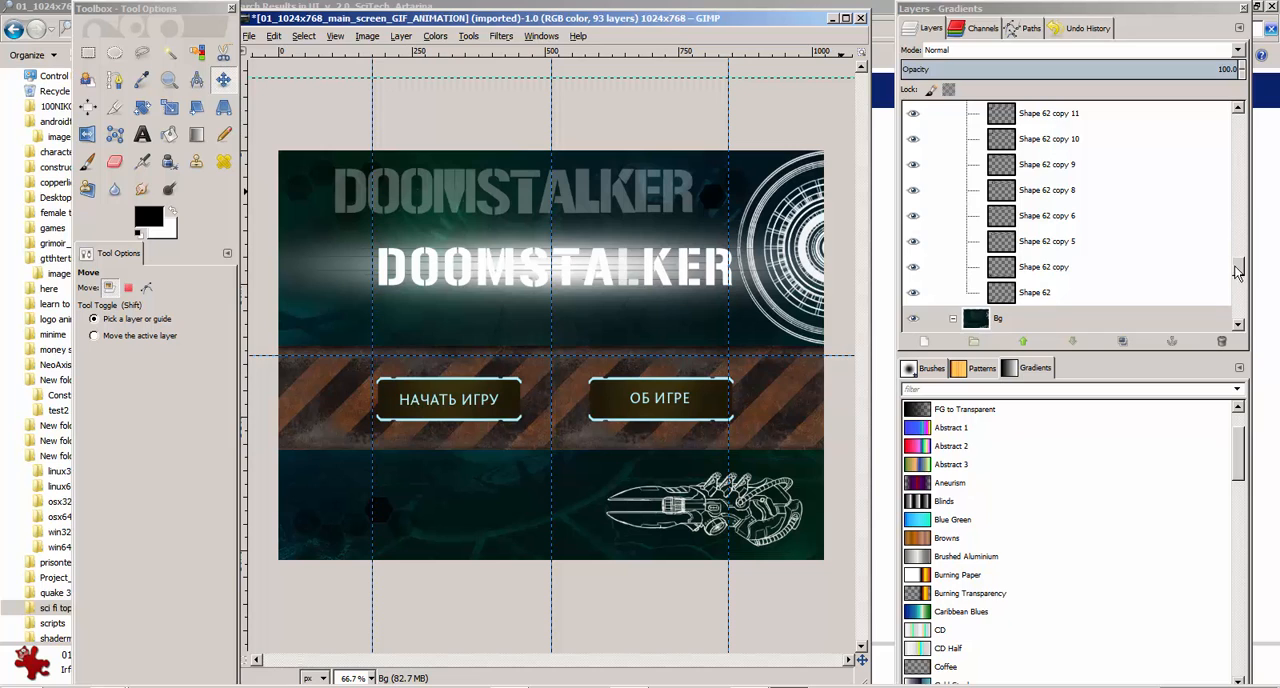
Hide Layer 3 copy, the white glow behind the Doomstalker logo
{"action": "left_click_drag", "start_coordinate": [1238, 266], "coordinate": [1244, 228]}
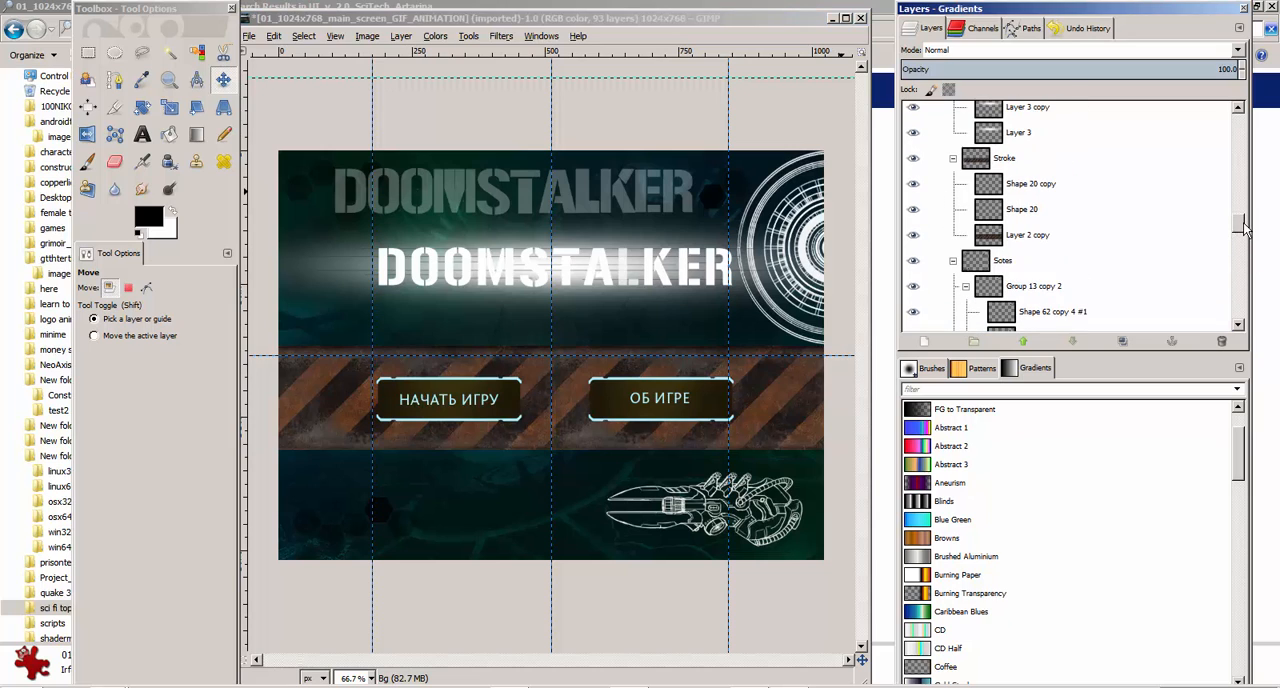
{"action": "left_click", "coordinate": [912, 107]}
{"action": "scroll", "coordinate": [941, 155], "scroll_direction": "up", "scroll_amount": 1}
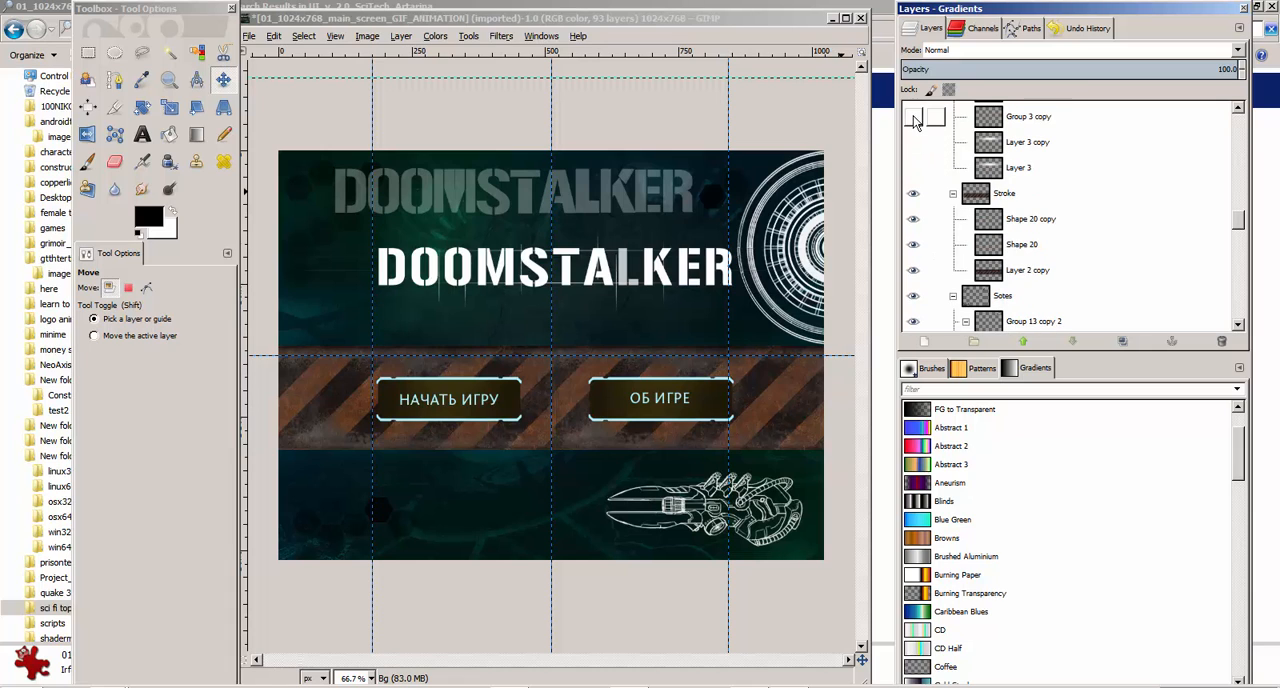
{"action": "left_click", "coordinate": [913, 143]}
{"action": "left_click", "coordinate": [914, 144]}
Hide the Doomstalker faded text layer and the Doomstalker copy 12 letter layer in the Logo group
{"action": "scroll", "coordinate": [922, 195], "scroll_direction": "up", "scroll_amount": 5}
{"action": "scroll", "coordinate": [922, 200], "scroll_direction": "up", "scroll_amount": 2}
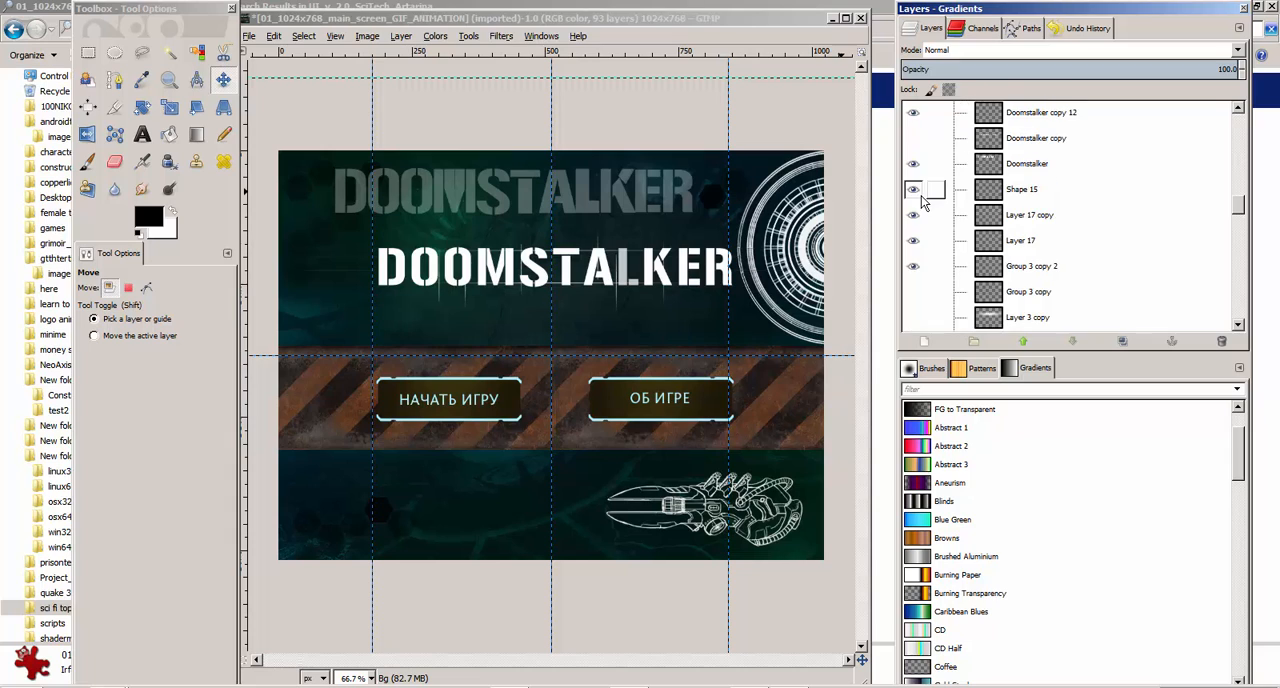
{"action": "left_click", "coordinate": [913, 198]}
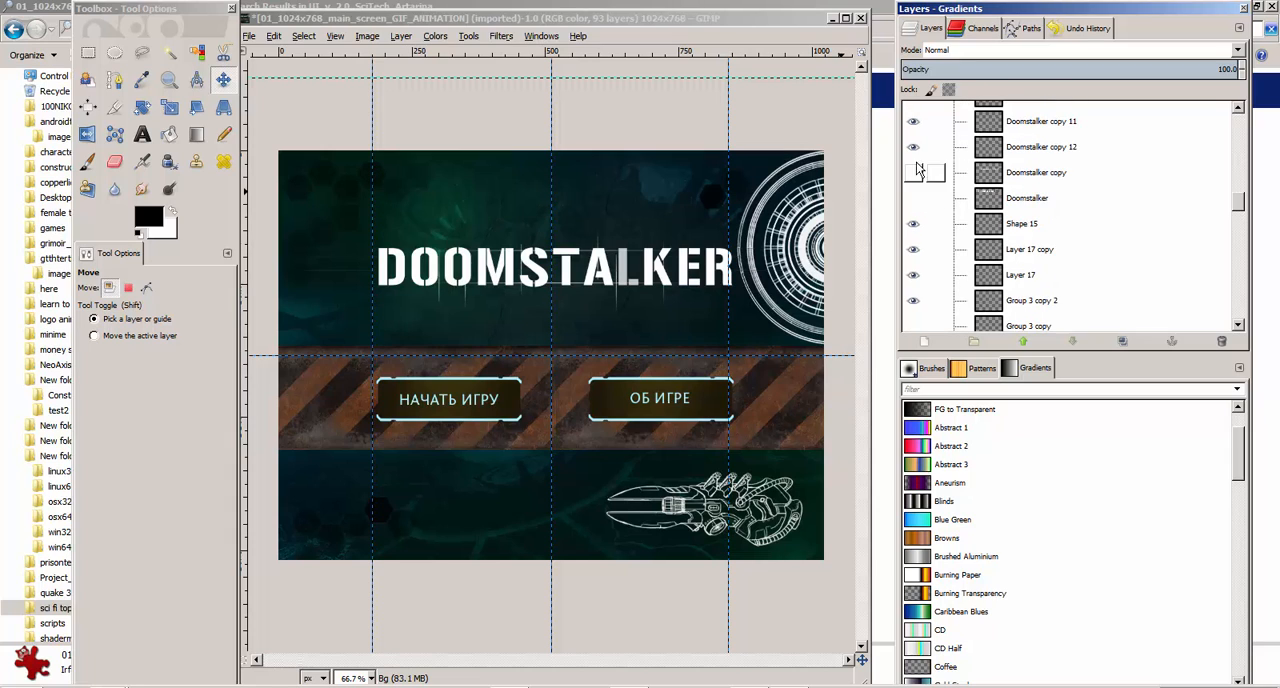
{"action": "left_click", "coordinate": [913, 147]}
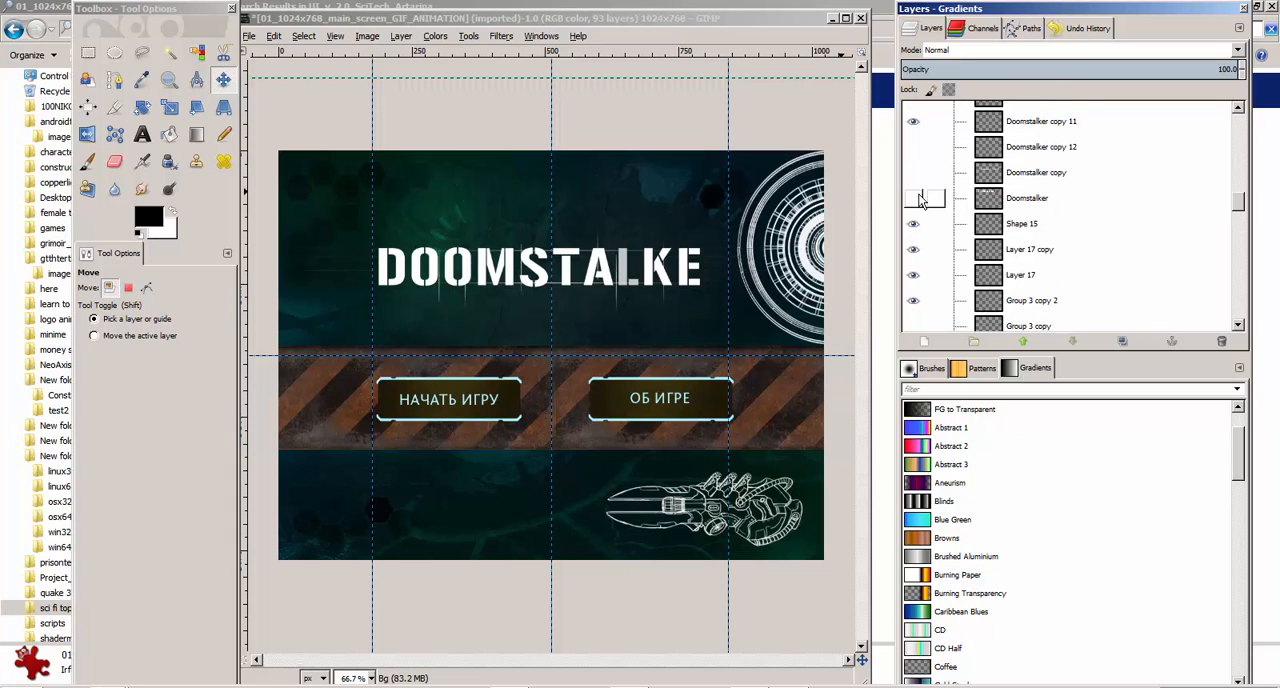
Shift the letter K of the logo, Doomstalker copy 10, slightly to the right
{"action": "scroll", "coordinate": [922, 197], "scroll_direction": "up", "scroll_amount": 4}
{"action": "scroll", "coordinate": [920, 200], "scroll_direction": "up", "scroll_amount": 4}
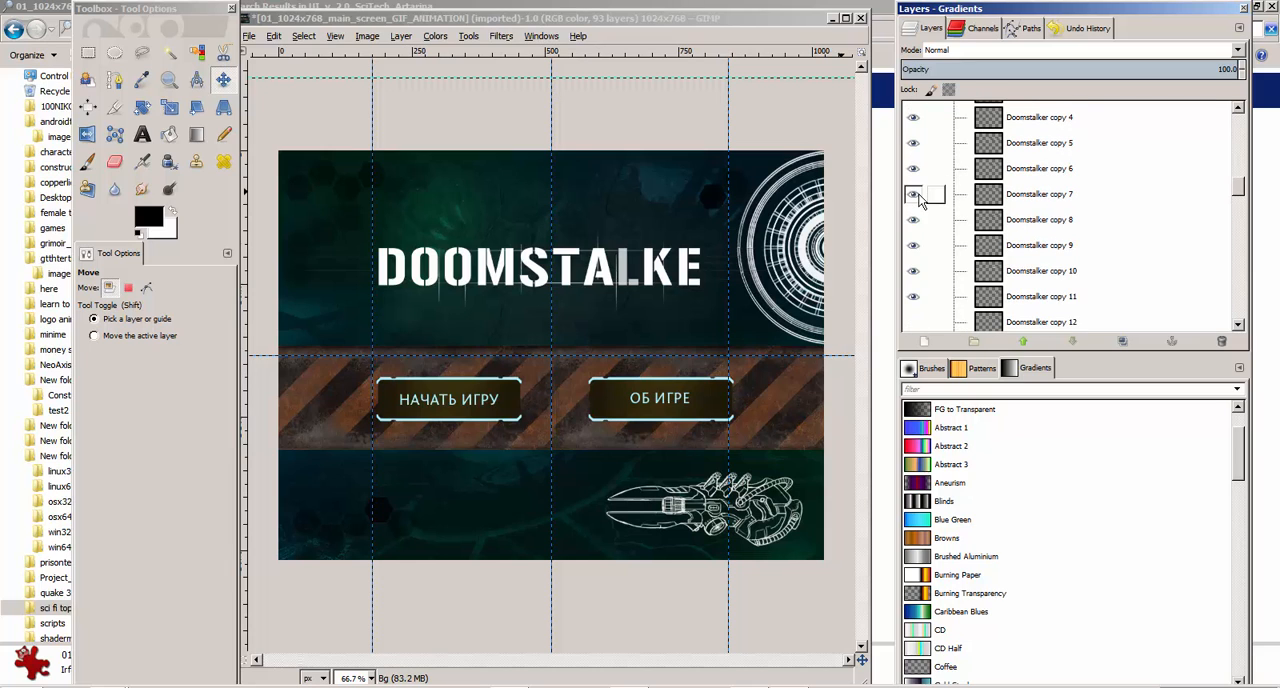
{"action": "left_click_drag", "start_coordinate": [666, 268], "coordinate": [673, 270]}
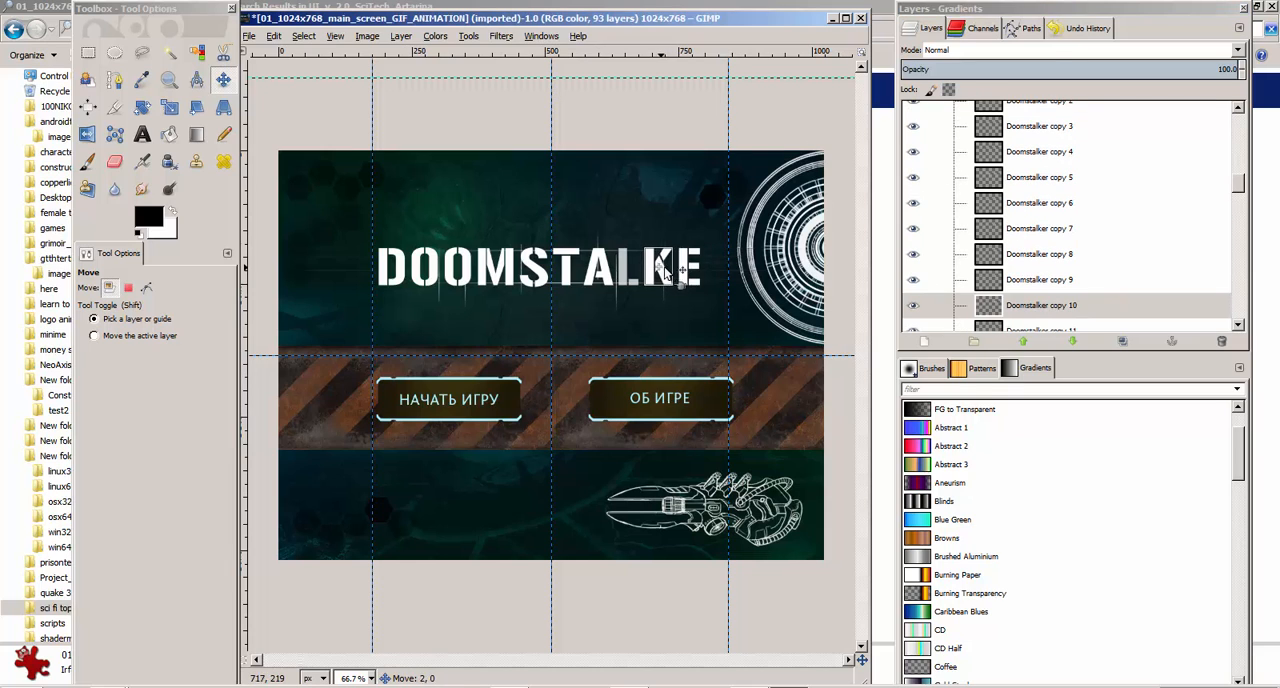
Step through the layers from Group 13 and Sotes up to the Logo group to examine what each one covers
{"action": "scroll", "coordinate": [1018, 310], "scroll_direction": "down", "scroll_amount": 10}
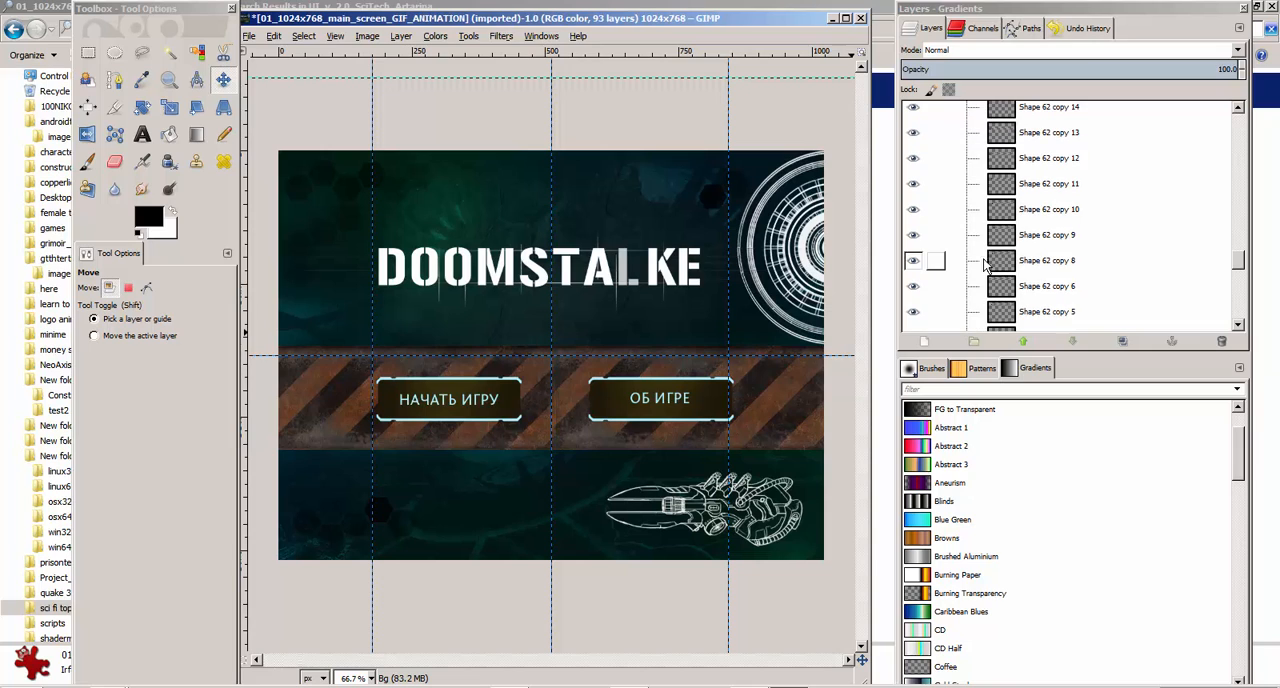
{"action": "left_click", "coordinate": [1000, 236]}
{"action": "scroll", "coordinate": [1002, 237], "scroll_direction": "up", "scroll_amount": 5}
{"action": "left_click", "coordinate": [1004, 253]}
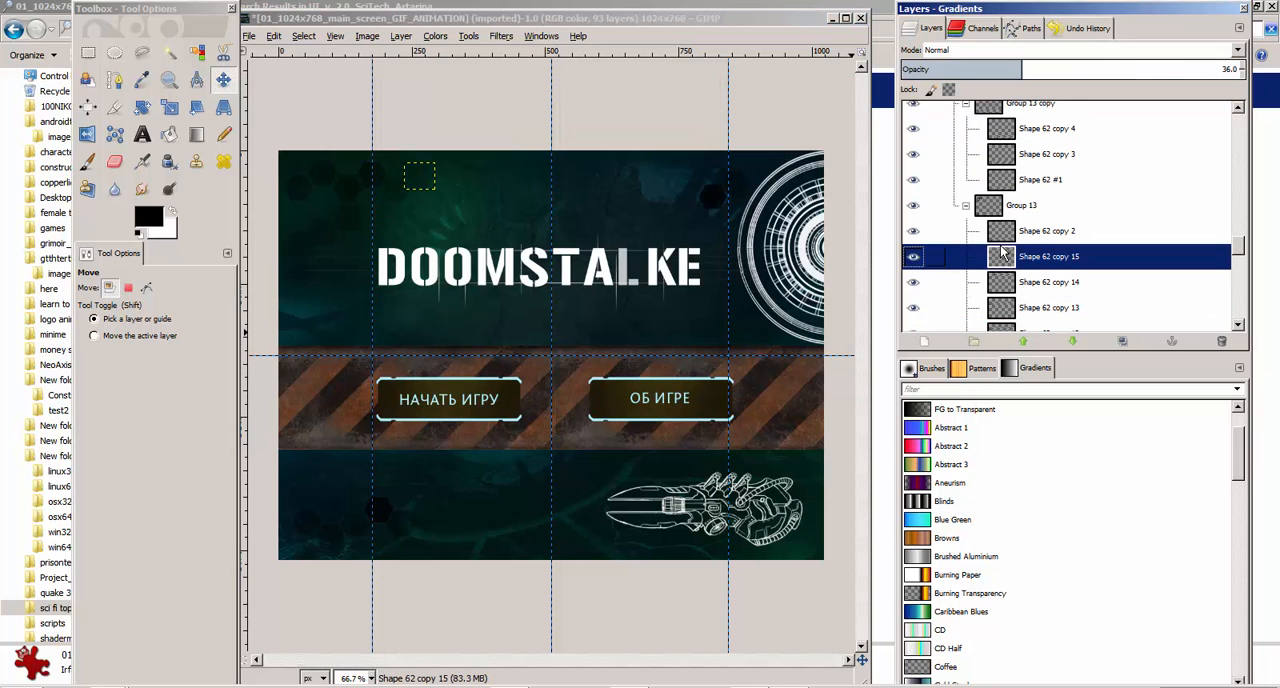
{"action": "key", "text": "Up"}
{"action": "key", "text": "Up"}
{"action": "key", "text": "Up"}
{"action": "key", "text": "Up"}
{"action": "key", "text": "Up"}
{"action": "key", "text": "Up"}
{"action": "key", "text": "Up"}
{"action": "key", "text": "Up"}
{"action": "key", "text": "Up"}
{"action": "key", "text": "Up"}
{"action": "key", "text": "Up"}
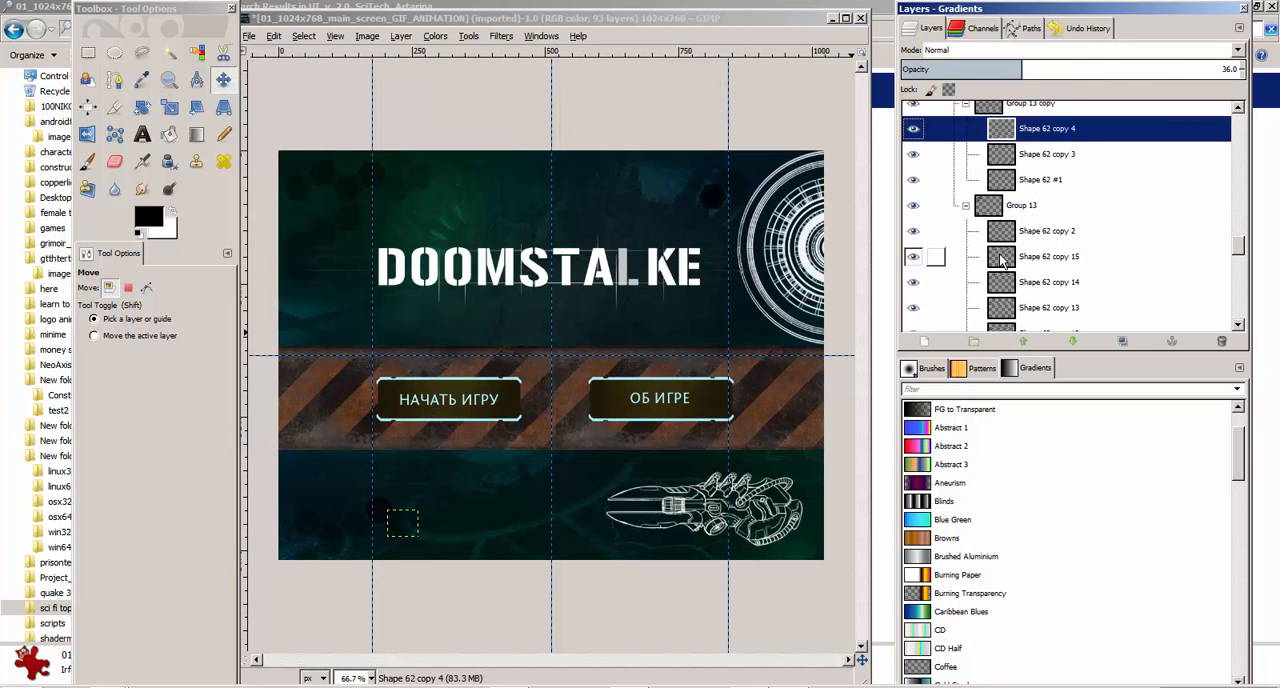
{"action": "key", "text": "Down"}
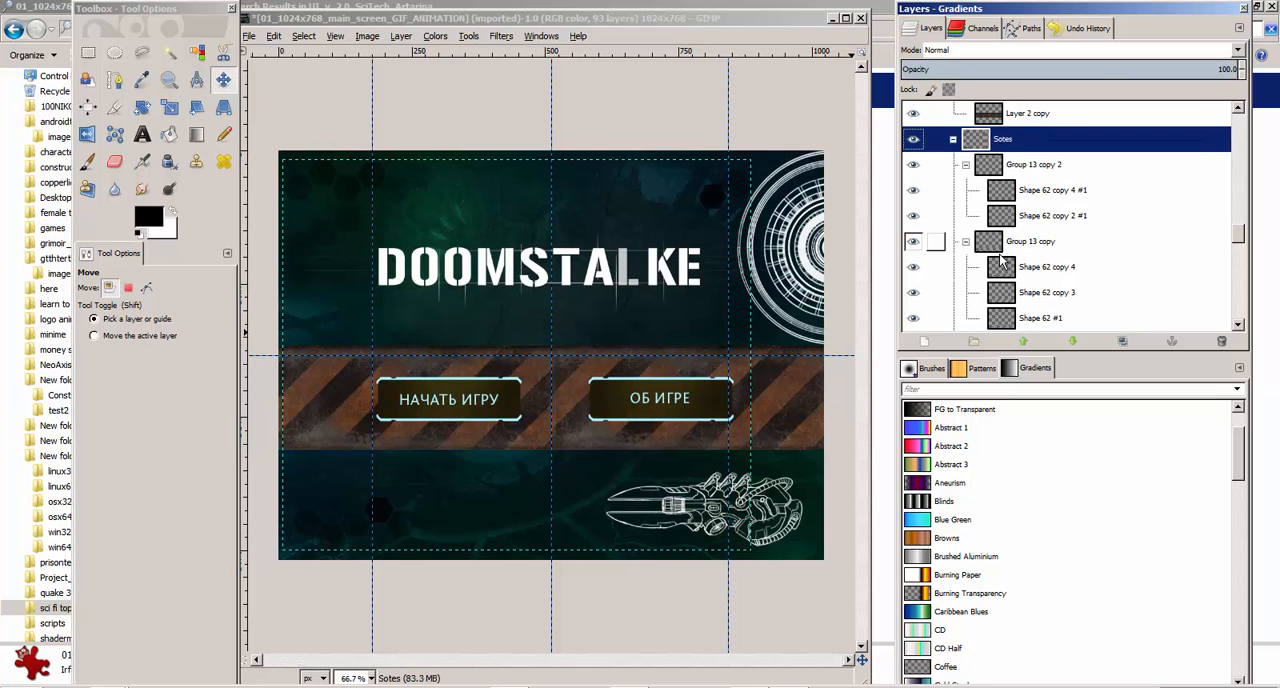
{"action": "key", "text": "Down"}
{"action": "key", "text": "Up"}
{"action": "key", "text": "Up"}
{"action": "key", "text": "Up"}
{"action": "key", "text": "Up"}
{"action": "key", "text": "Up"}
{"action": "key", "text": "Up"}
{"action": "key", "text": "Up"}
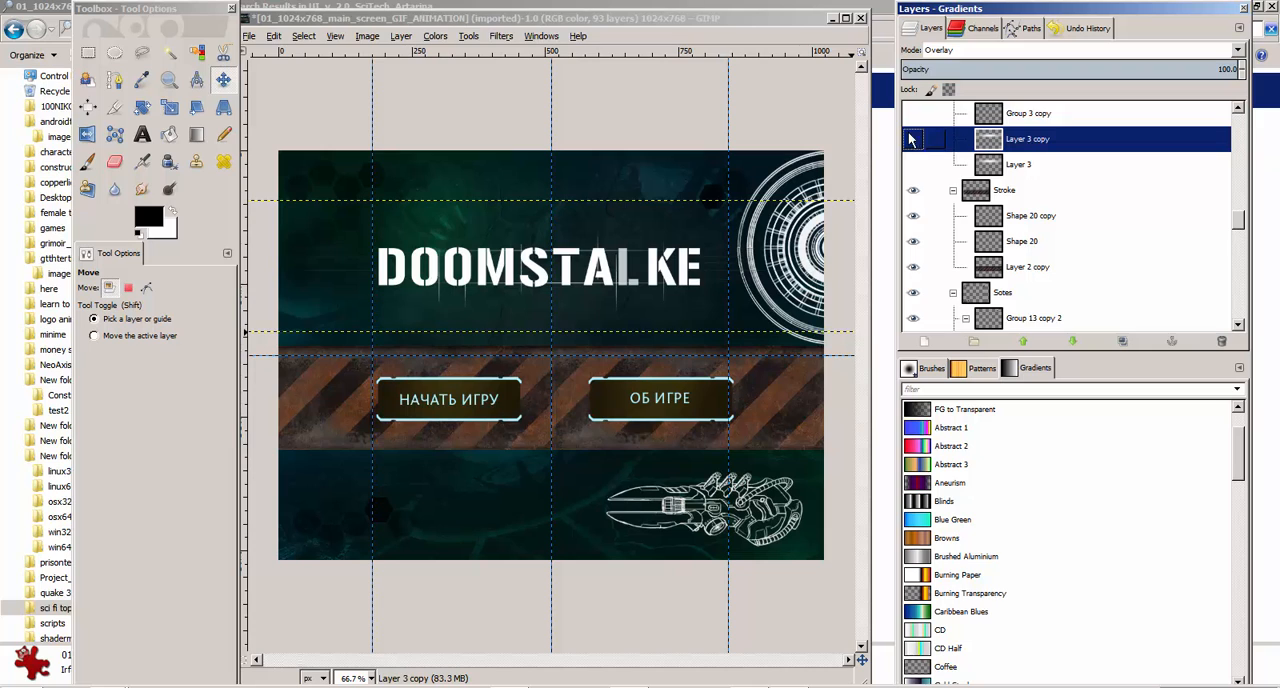
{"action": "key", "text": "Up"}
{"action": "key", "text": "Up"}
{"action": "key", "text": "Up"}
{"action": "key", "text": "Up"}
{"action": "key", "text": "Up"}
{"action": "key", "text": "Up"}
{"action": "key", "text": "Up"}
{"action": "key", "text": "Up"}
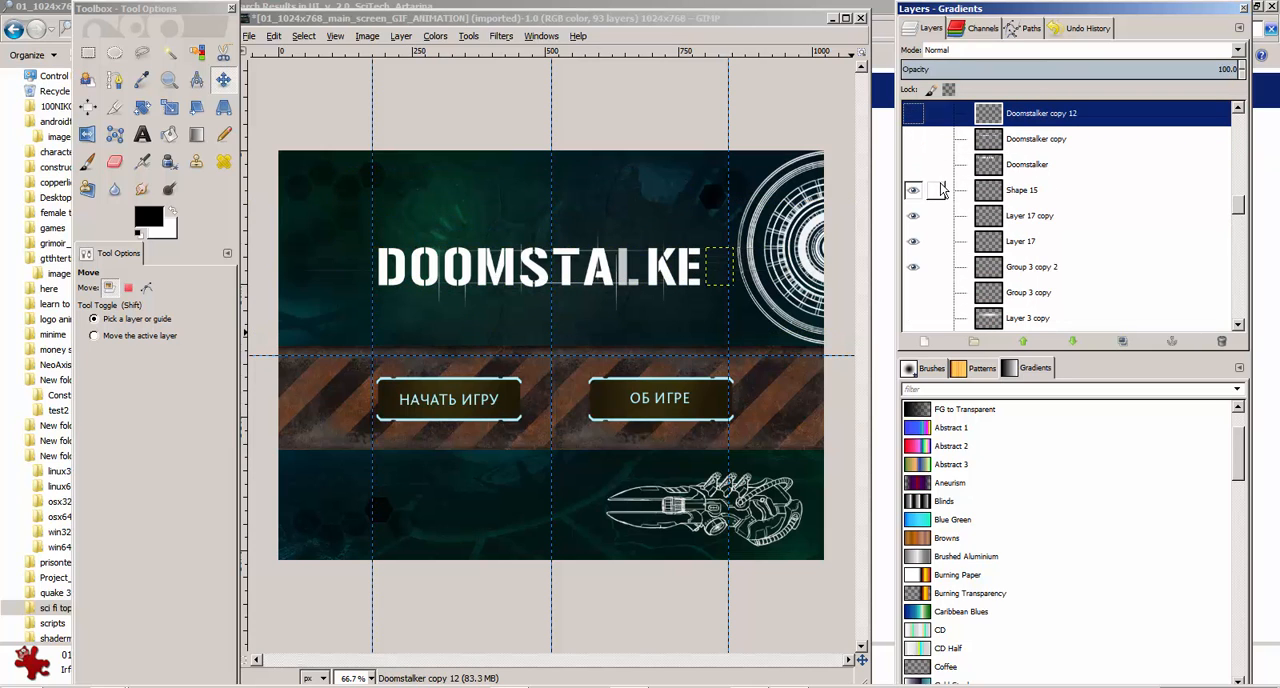
{"action": "key", "text": "Up"}
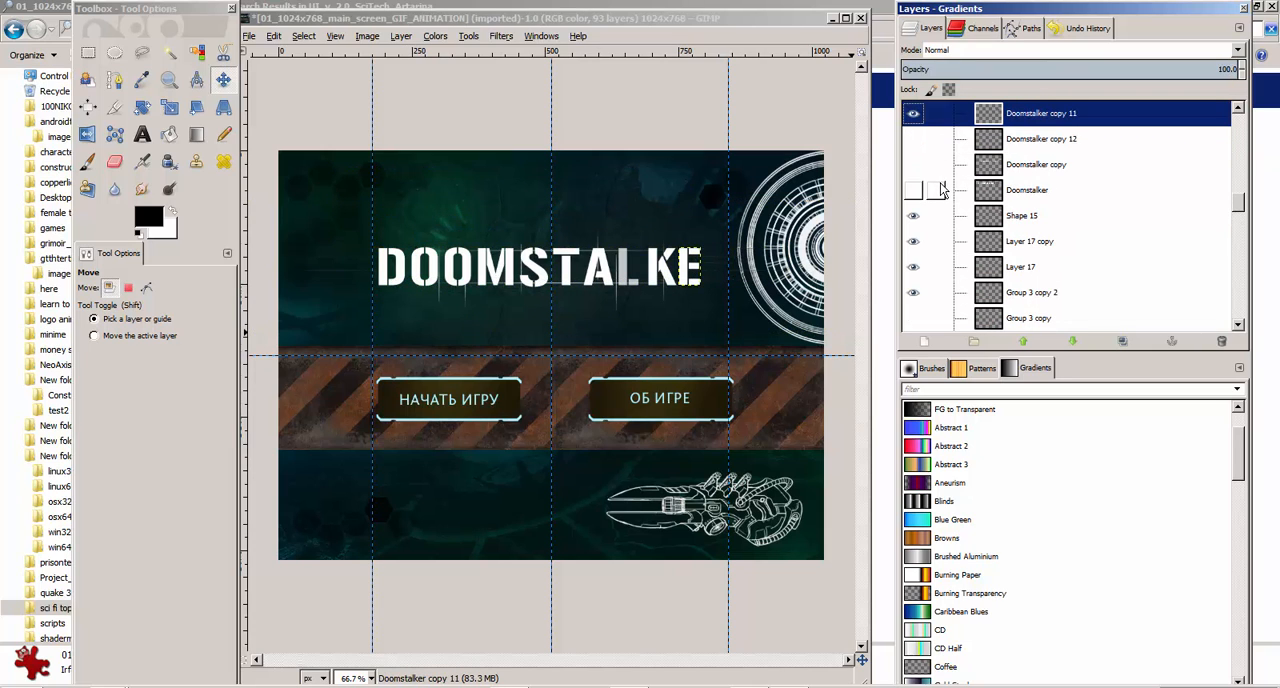
Hide the remaining logo letter layers, Doomstalker copy 11 through Doomstalker copy 2
{"action": "left_click", "coordinate": [913, 116]}
{"action": "scroll", "coordinate": [914, 190], "scroll_direction": "up", "scroll_amount": 1}
{"action": "left_click", "coordinate": [914, 124]}
{"action": "scroll", "coordinate": [931, 190], "scroll_direction": "up", "scroll_amount": 2}
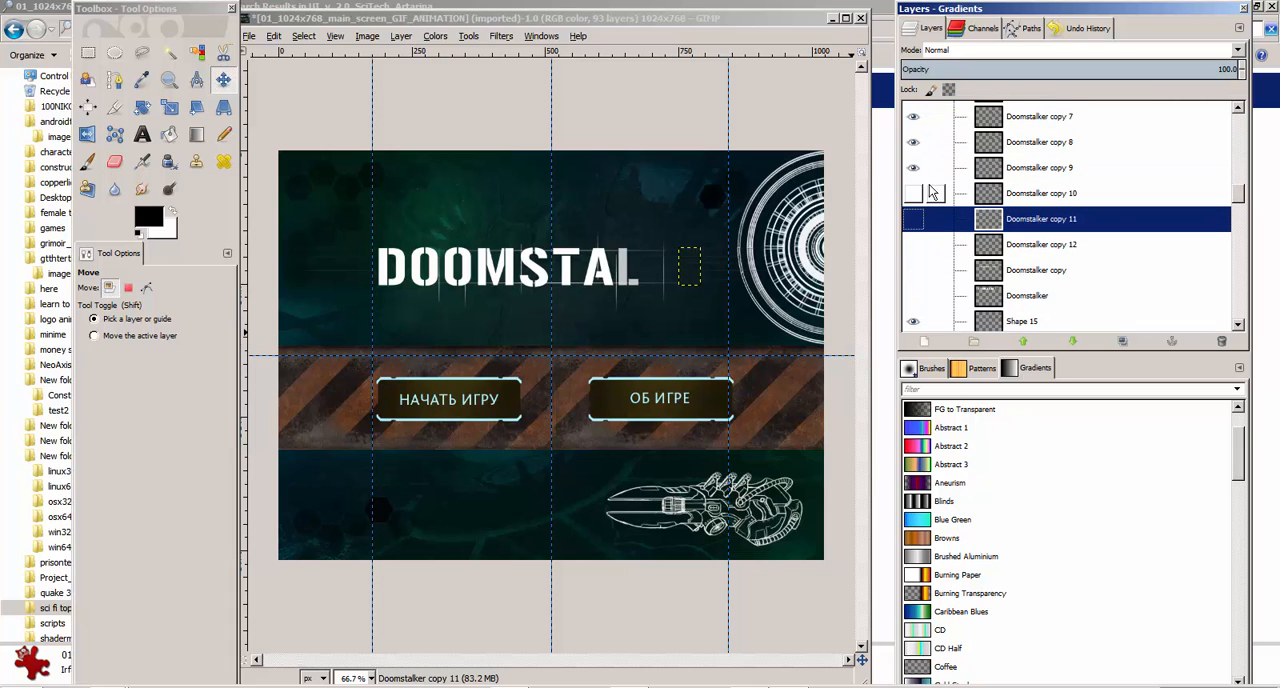
{"action": "left_click", "coordinate": [913, 167]}
{"action": "left_click", "coordinate": [913, 142]}
{"action": "left_click", "coordinate": [913, 116]}
{"action": "scroll", "coordinate": [914, 120], "scroll_direction": "up", "scroll_amount": 1}
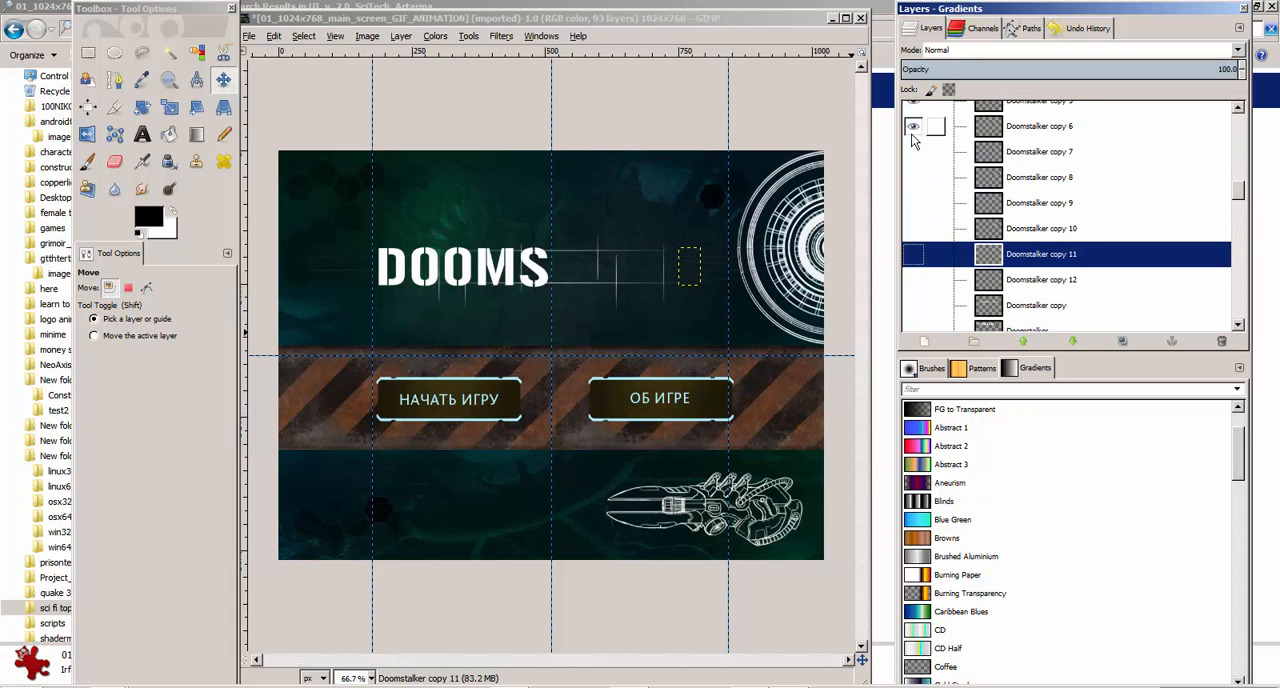
{"action": "left_click", "coordinate": [913, 126]}
{"action": "scroll", "coordinate": [914, 140], "scroll_direction": "up", "scroll_amount": 1}
{"action": "scroll", "coordinate": [920, 190], "scroll_direction": "up", "scroll_amount": 1}
{"action": "left_click", "coordinate": [913, 174]}
{"action": "left_click", "coordinate": [913, 148]}
{"action": "scroll", "coordinate": [923, 180], "scroll_direction": "up", "scroll_amount": 1}
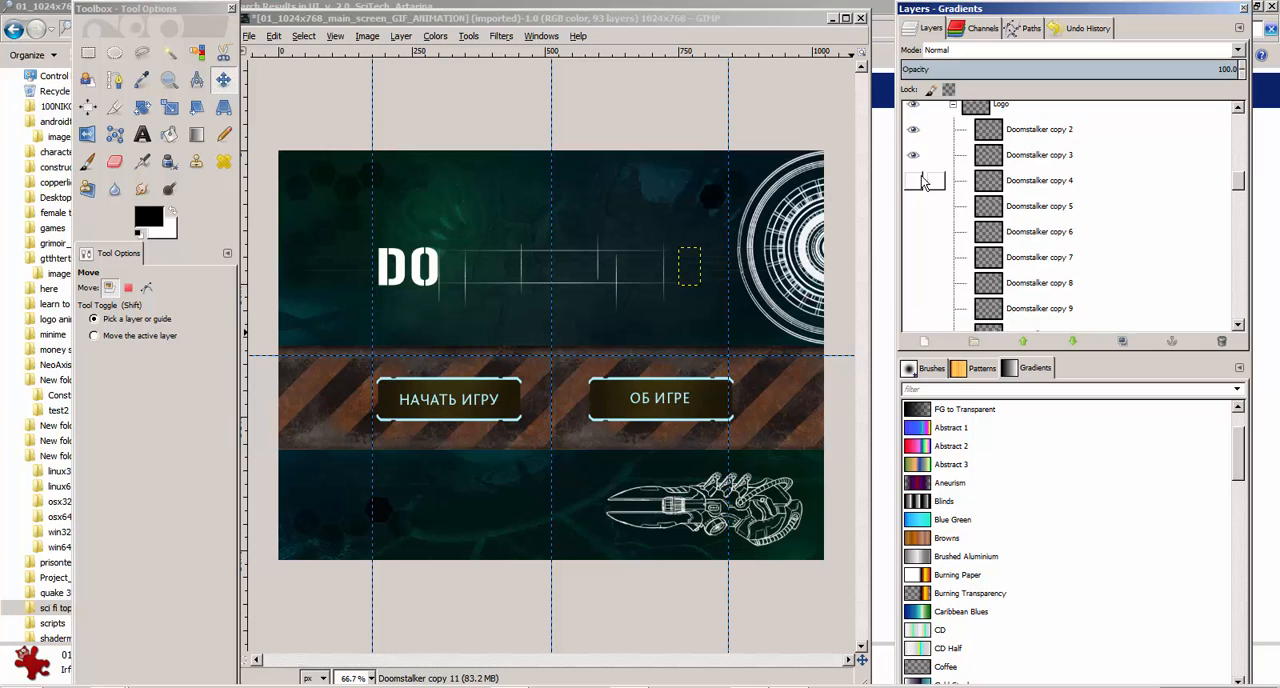
{"action": "left_click", "coordinate": [913, 155]}
{"action": "left_click", "coordinate": [913, 129]}
{"action": "scroll", "coordinate": [950, 210], "scroll_direction": "up", "scroll_amount": 1}
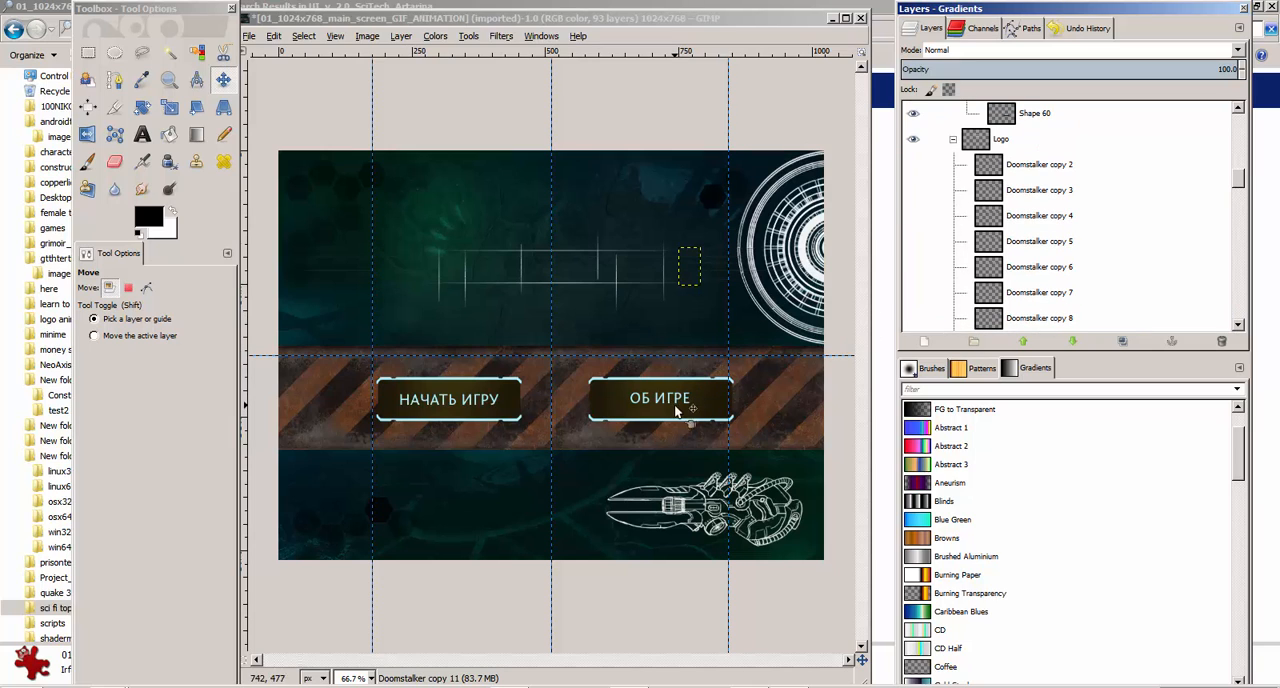
Shift part of the ОБ ИГРЕ button slightly to the right and look through the layer list for the button layers
{"action": "left_click_drag", "start_coordinate": [686, 402], "coordinate": [712, 398]}
{"action": "scroll", "coordinate": [978, 243], "scroll_direction": "up", "scroll_amount": 7}
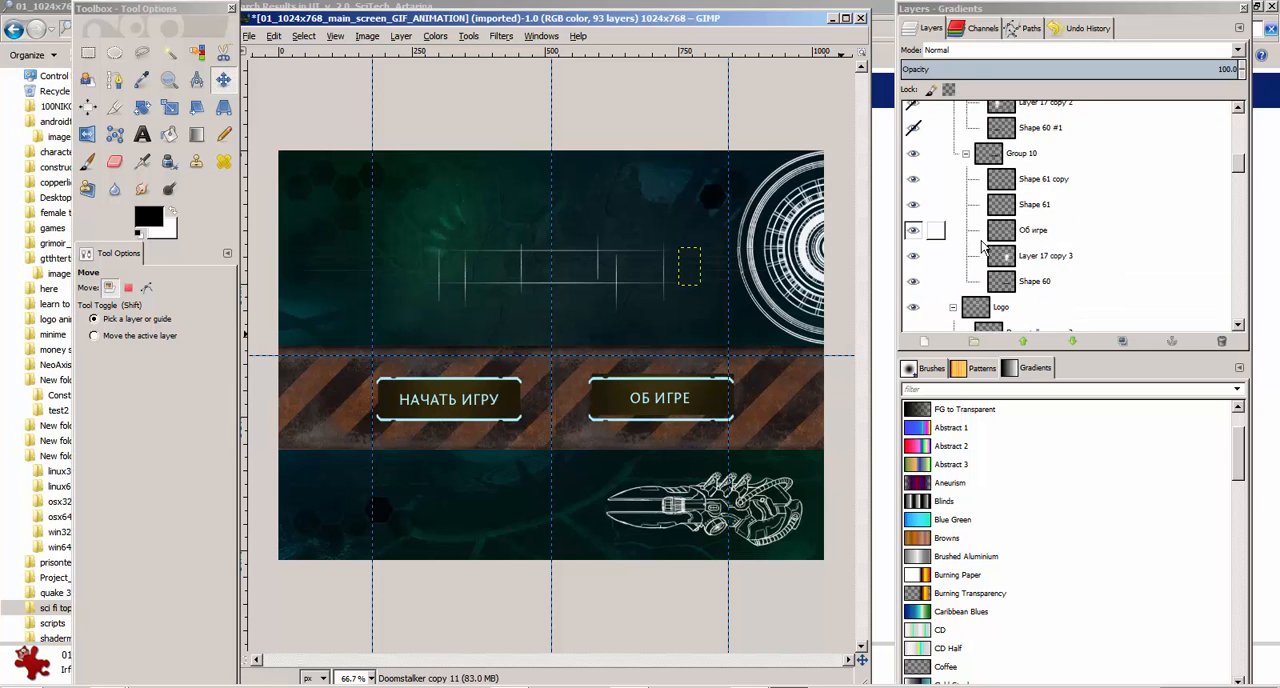
{"action": "scroll", "coordinate": [972, 248], "scroll_direction": "down", "scroll_amount": 3}
{"action": "scroll", "coordinate": [962, 262], "scroll_direction": "down", "scroll_amount": 15}
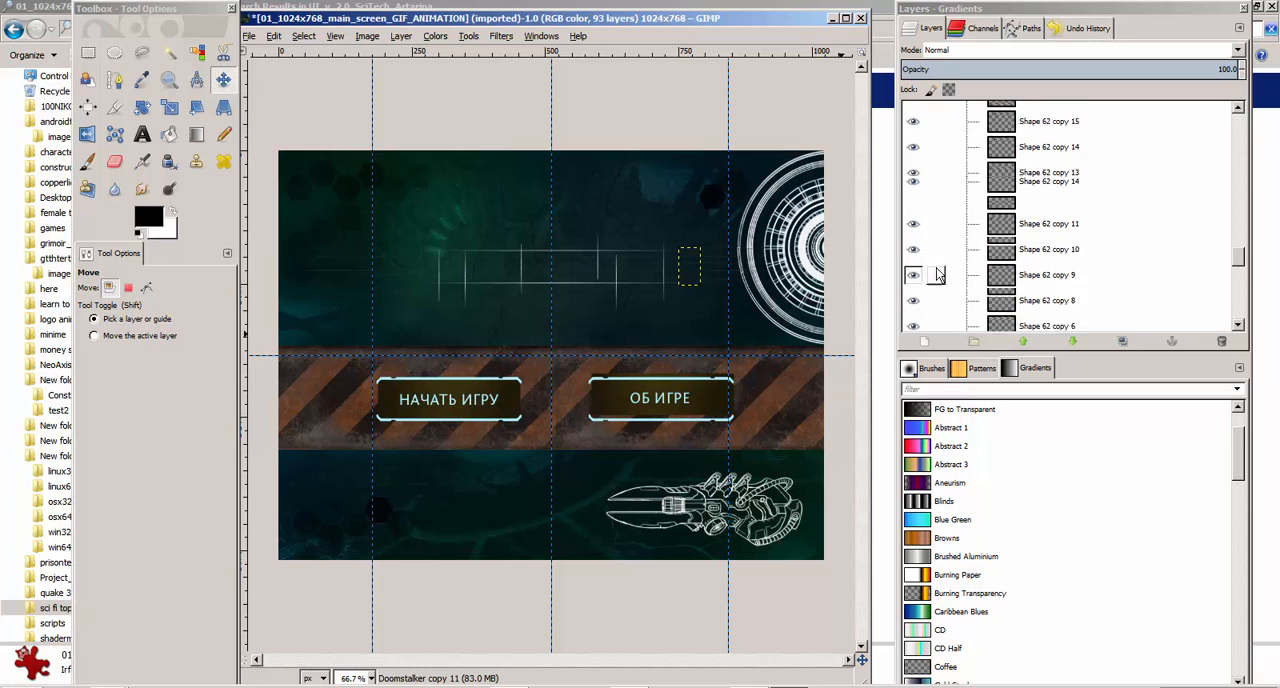
{"action": "scroll", "coordinate": [948, 272], "scroll_direction": "down", "scroll_amount": 5}
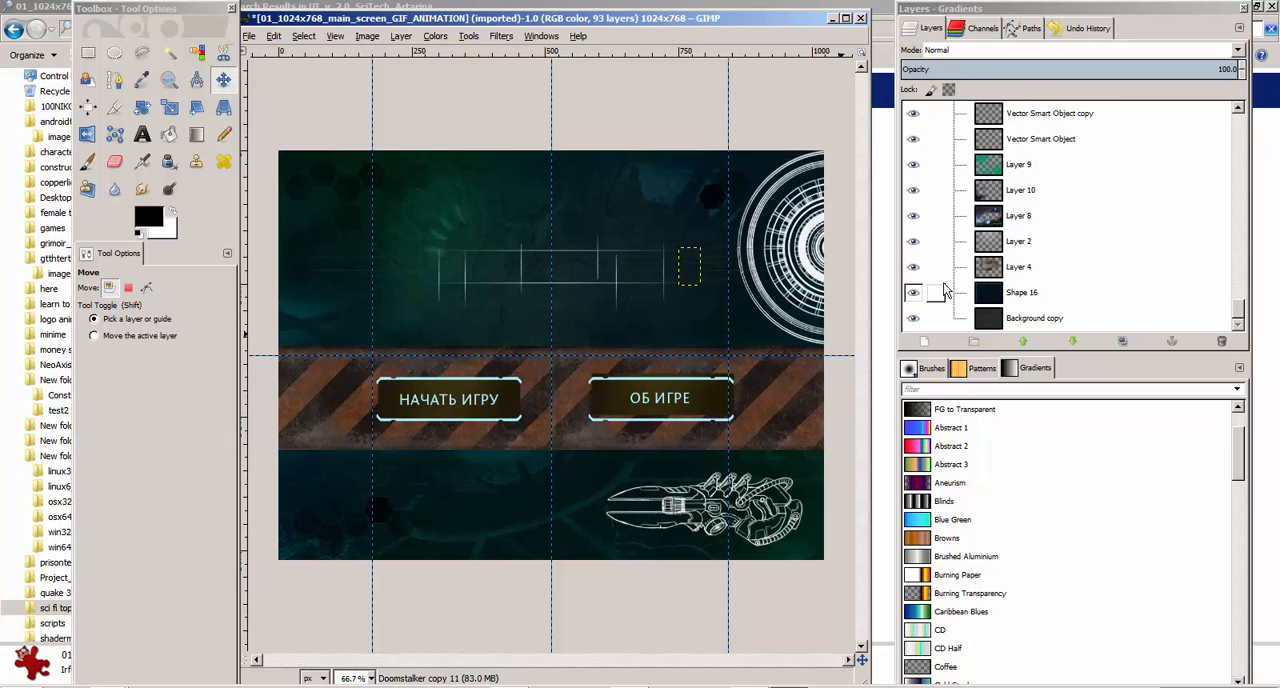
Hide Group 10 copy 2 in the Buttons group, which holds the НАЧАТЬ ИГРУ button
{"action": "left_click_drag", "start_coordinate": [1238, 312], "coordinate": [1246, 97]}
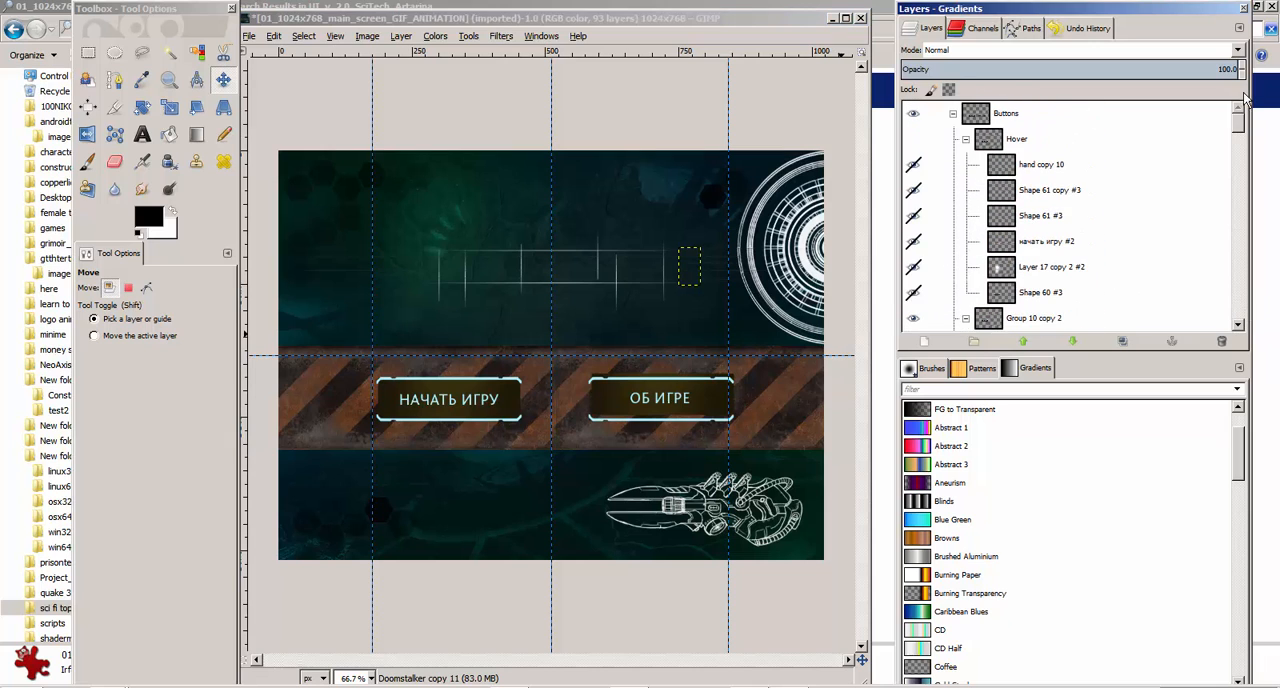
{"action": "scroll", "coordinate": [1120, 278], "scroll_direction": "down", "scroll_amount": 2}
{"action": "scroll", "coordinate": [1117, 280], "scroll_direction": "up", "scroll_amount": 2}
{"action": "scroll", "coordinate": [954, 239], "scroll_direction": "down", "scroll_amount": 1}
{"action": "scroll", "coordinate": [952, 235], "scroll_direction": "down", "scroll_amount": 1}
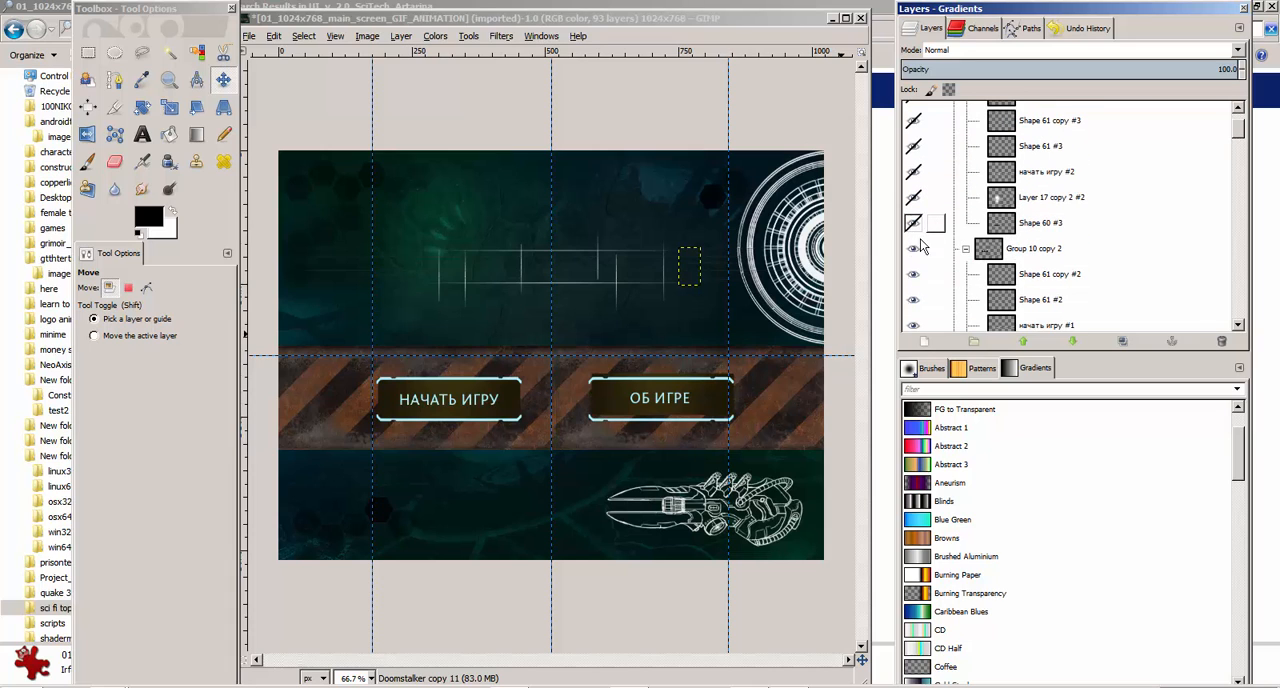
{"action": "left_click", "coordinate": [913, 249]}
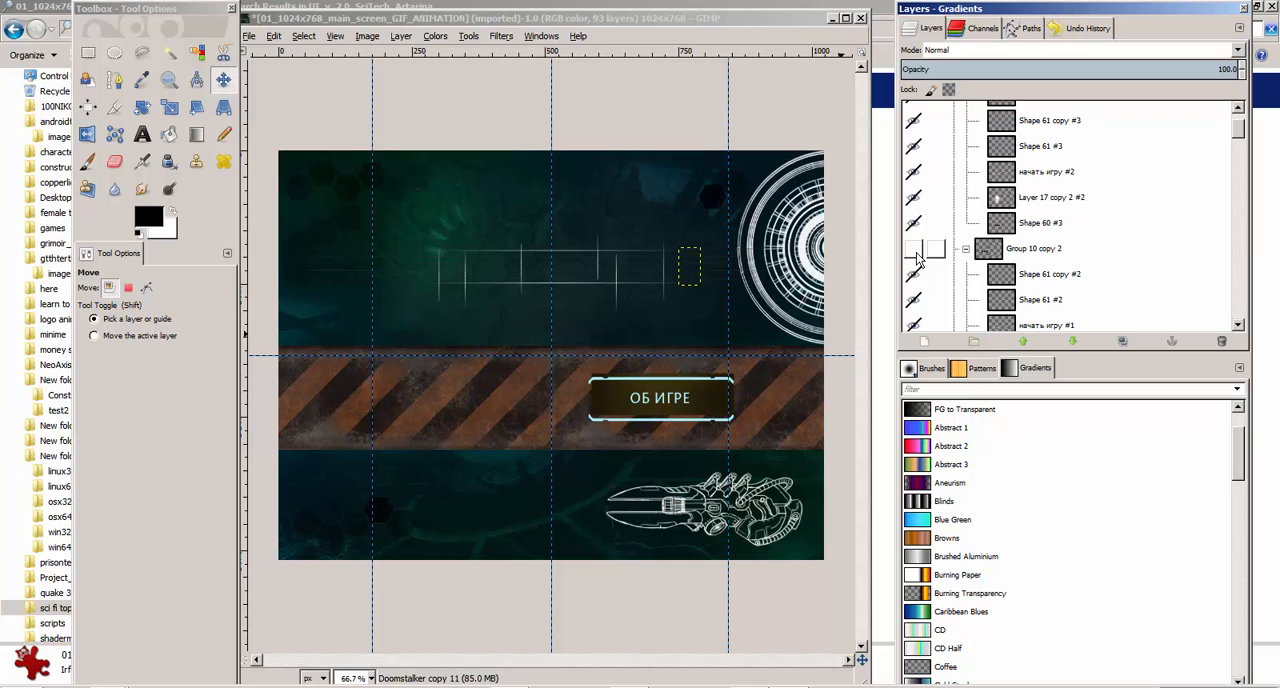
Shift the dark backing of the ОБ ИГРЕ button slightly to the left
{"action": "scroll", "coordinate": [916, 255], "scroll_direction": "down", "scroll_amount": 3}
{"action": "scroll", "coordinate": [913, 255], "scroll_direction": "down", "scroll_amount": 6}
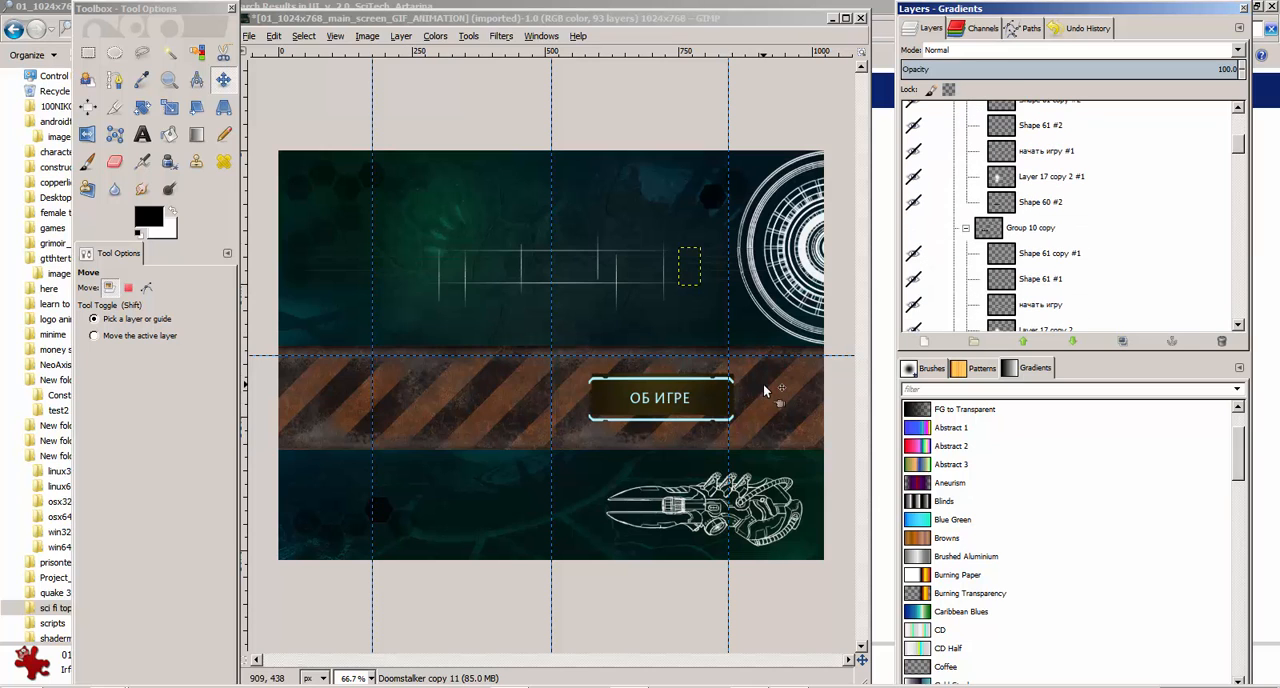
{"action": "left_click", "coordinate": [707, 397]}
{"action": "mouse_move", "coordinate": [707, 397]}
{"action": "left_mouse_down"}
{"action": "mouse_move", "coordinate": [713, 387]}
{"action": "mouse_move", "coordinate": [701, 395]}
{"action": "left_mouse_up"}
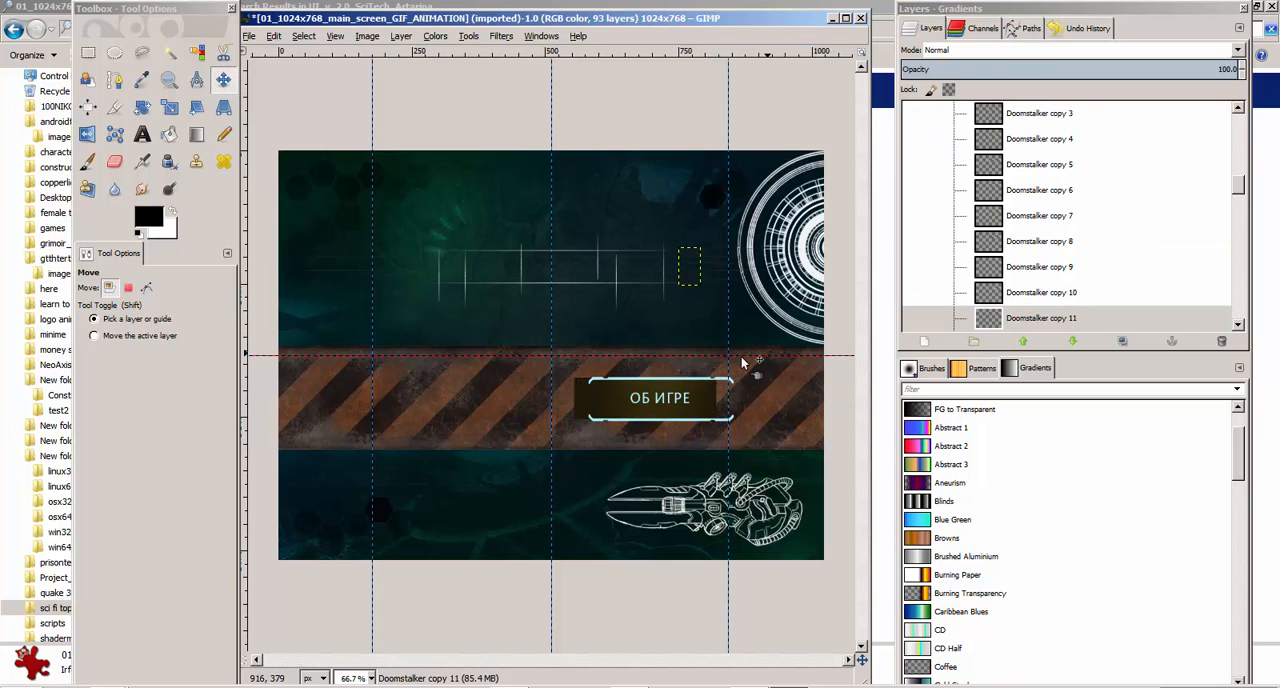
Hide Group 10 in the Buttons group, which holds the ОБ ИГРЕ button
{"action": "scroll", "coordinate": [957, 240], "scroll_direction": "up", "scroll_amount": 10}
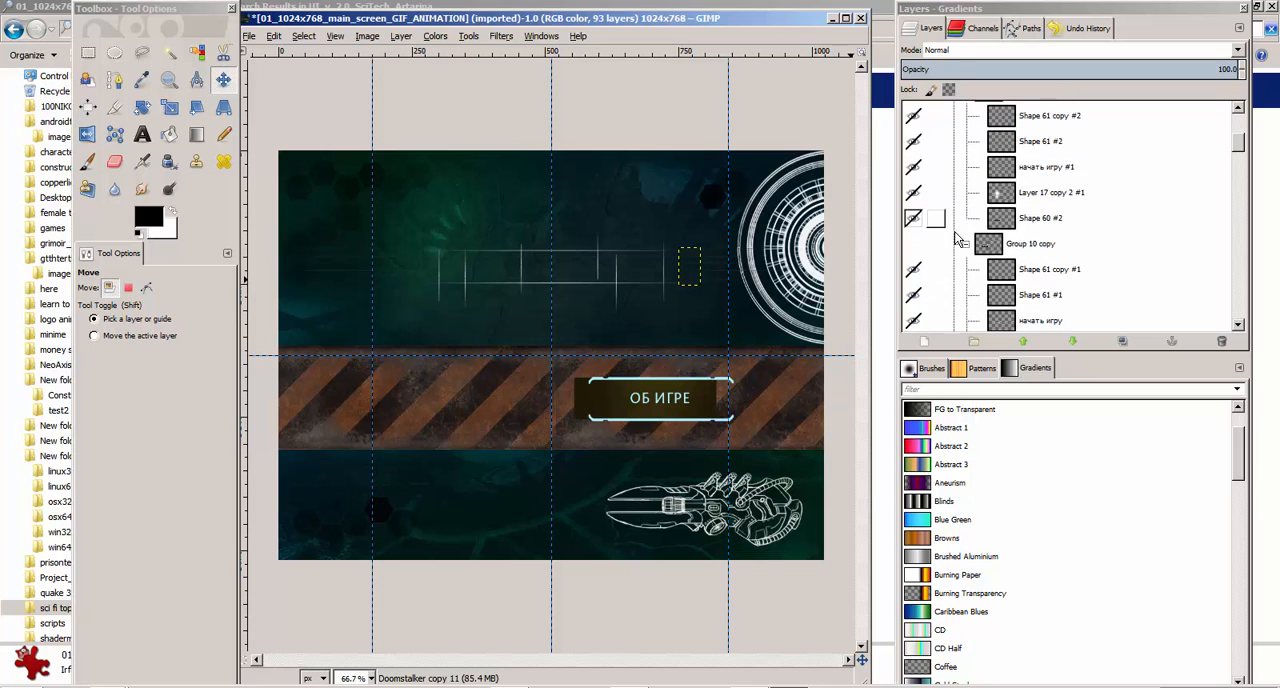
{"action": "scroll", "coordinate": [957, 240], "scroll_direction": "down", "scroll_amount": 3}
{"action": "left_click", "coordinate": [914, 223]}
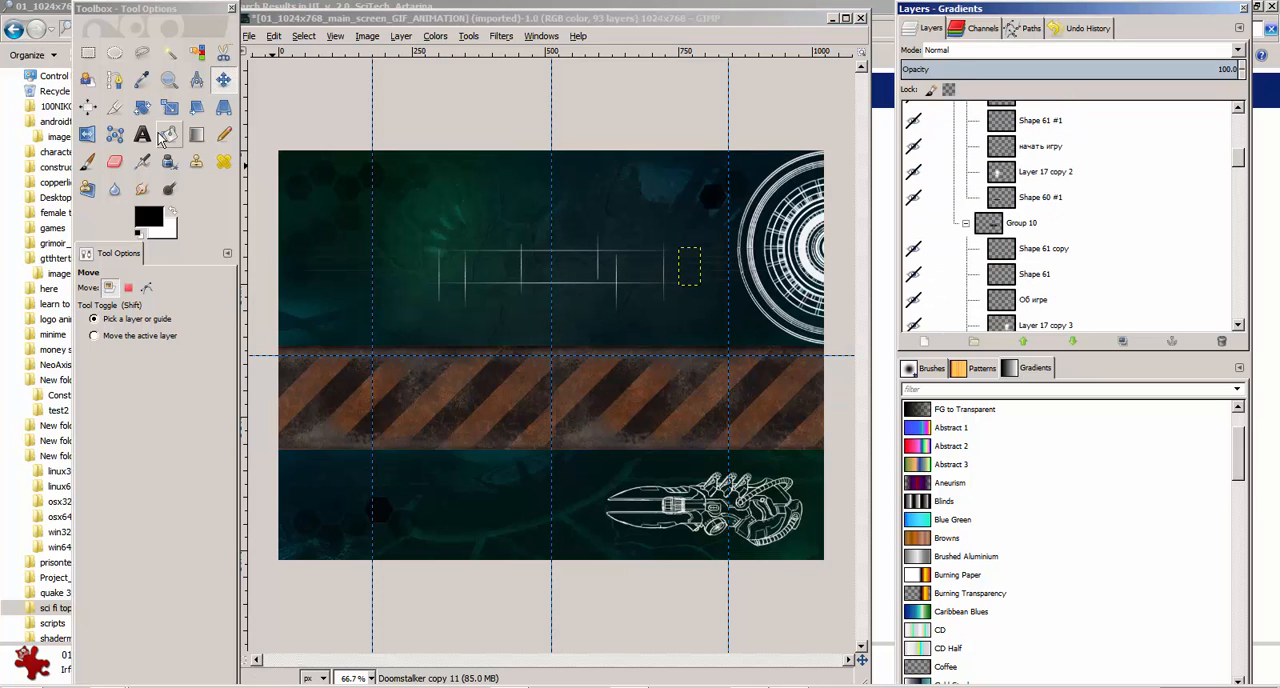
Switch to the Windows Explorer window and go back from the search results to the ufna_Doomstalker_UI folder
{"action": "left_click_drag", "start_coordinate": [221, 43], "coordinate": [293, 65]}
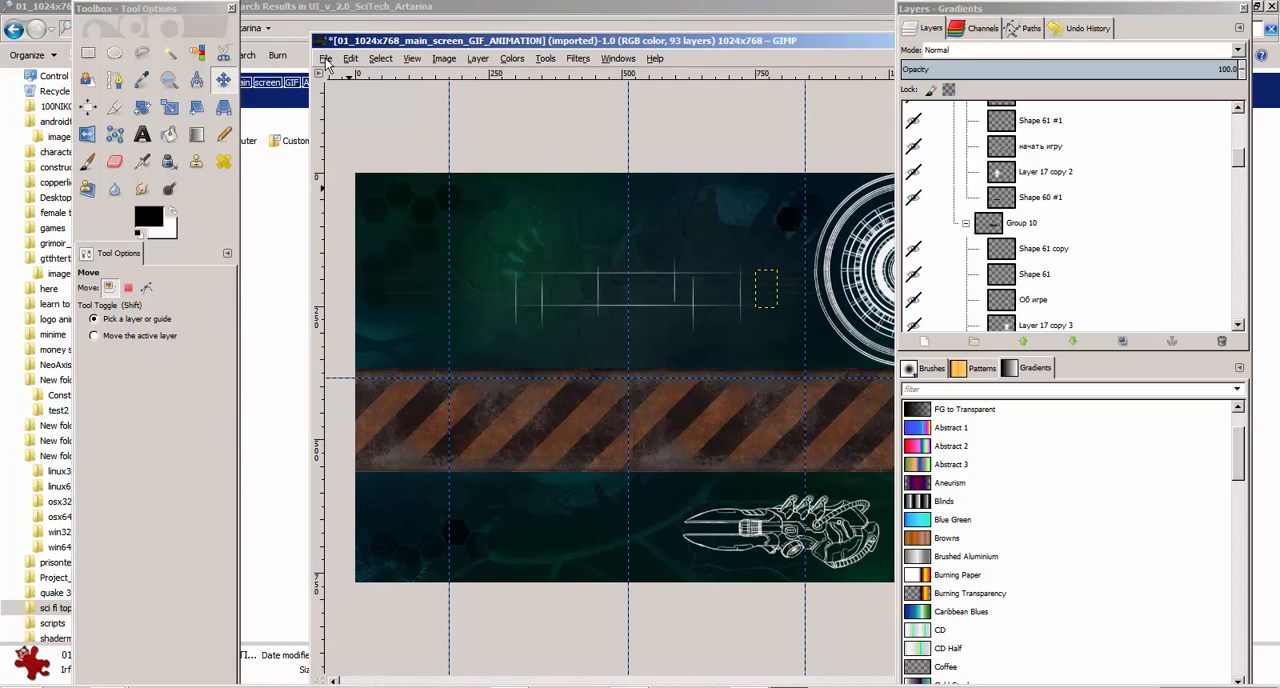
{"action": "left_click", "coordinate": [310, 16]}
{"action": "left_click", "coordinate": [13, 29]}
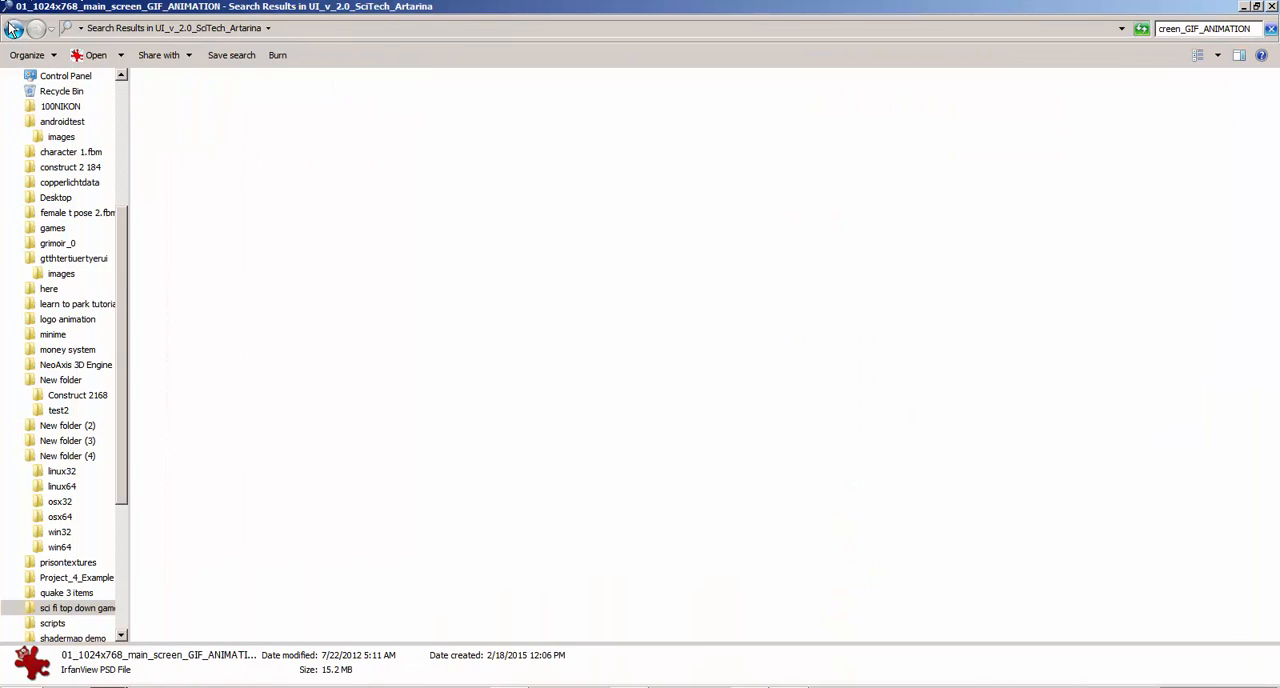
{"action": "left_click", "coordinate": [13, 29]}
{"action": "left_click", "coordinate": [13, 29]}
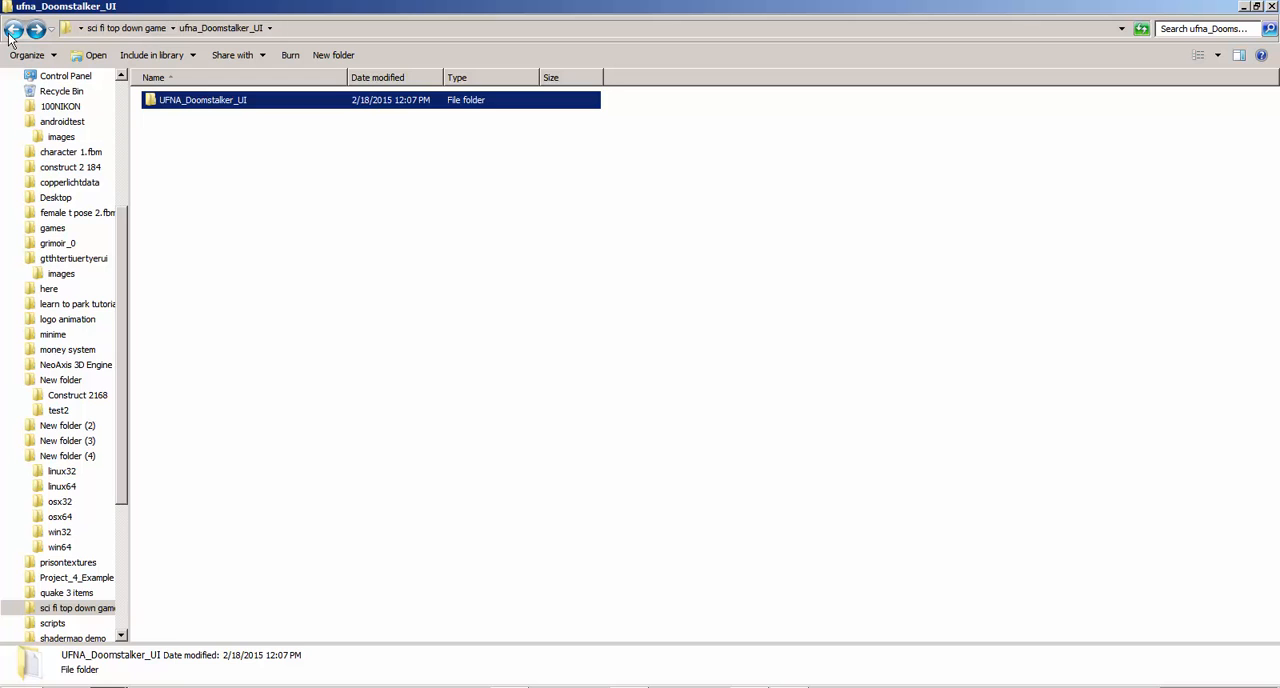
Go back to the sci fi top down game folder in Windows Explorer and copy its full path
{"action": "left_click", "coordinate": [15, 30]}
{"action": "left_click", "coordinate": [15, 30]}
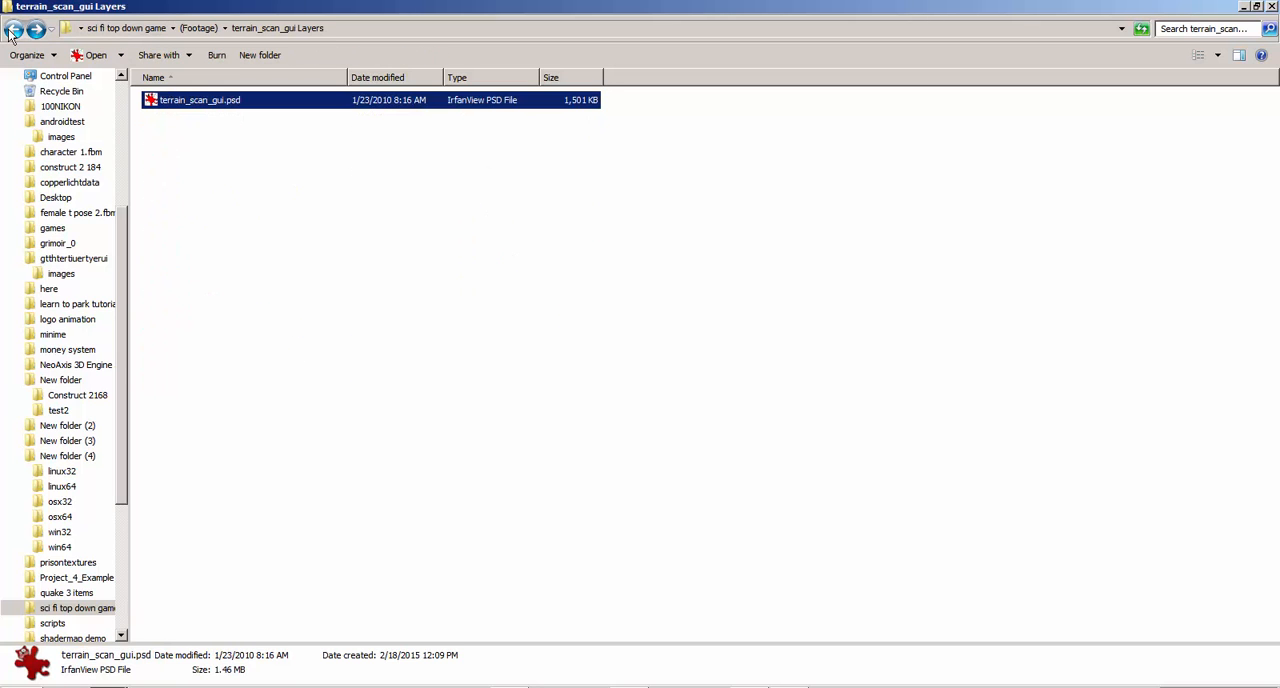
{"action": "left_click", "coordinate": [13, 30]}
{"action": "left_click", "coordinate": [13, 30]}
{"action": "left_click", "coordinate": [240, 31]}
{"action": "key", "text": "ctrl+c"}
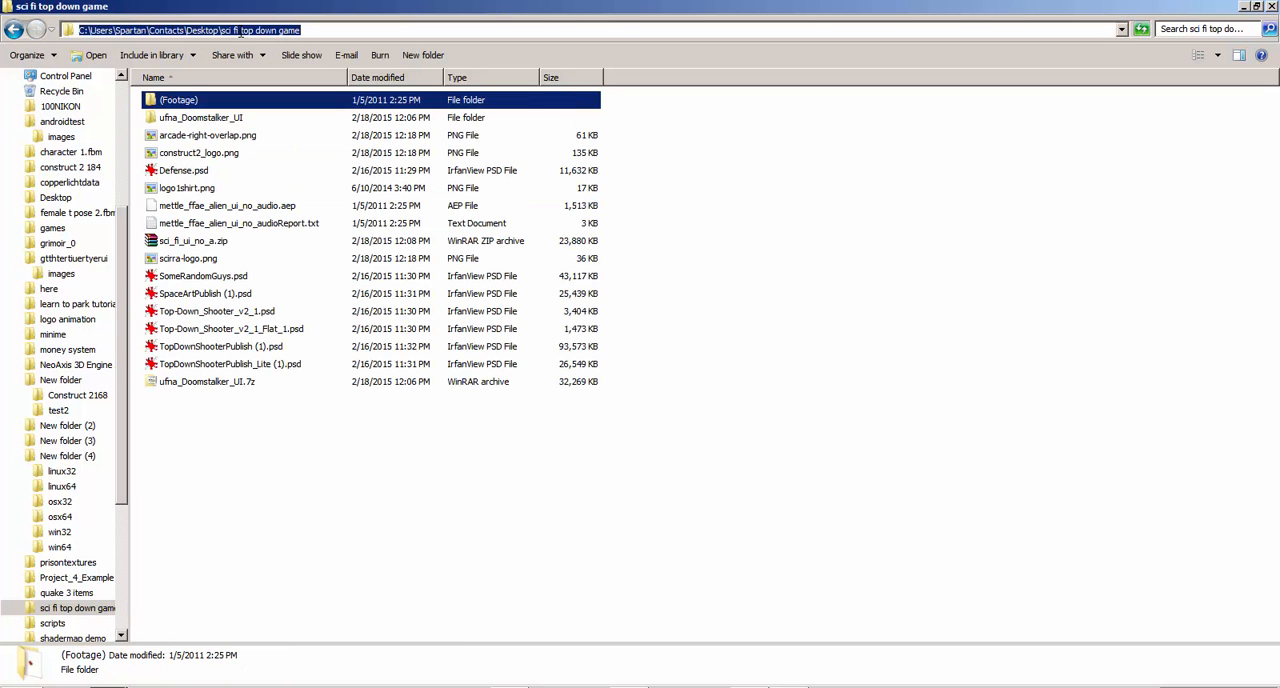
Switch to GIMP and start exporting the main screen image, with the sci fi top down game folder as the destination
{"action": "key", "text": "alt+Tab"}
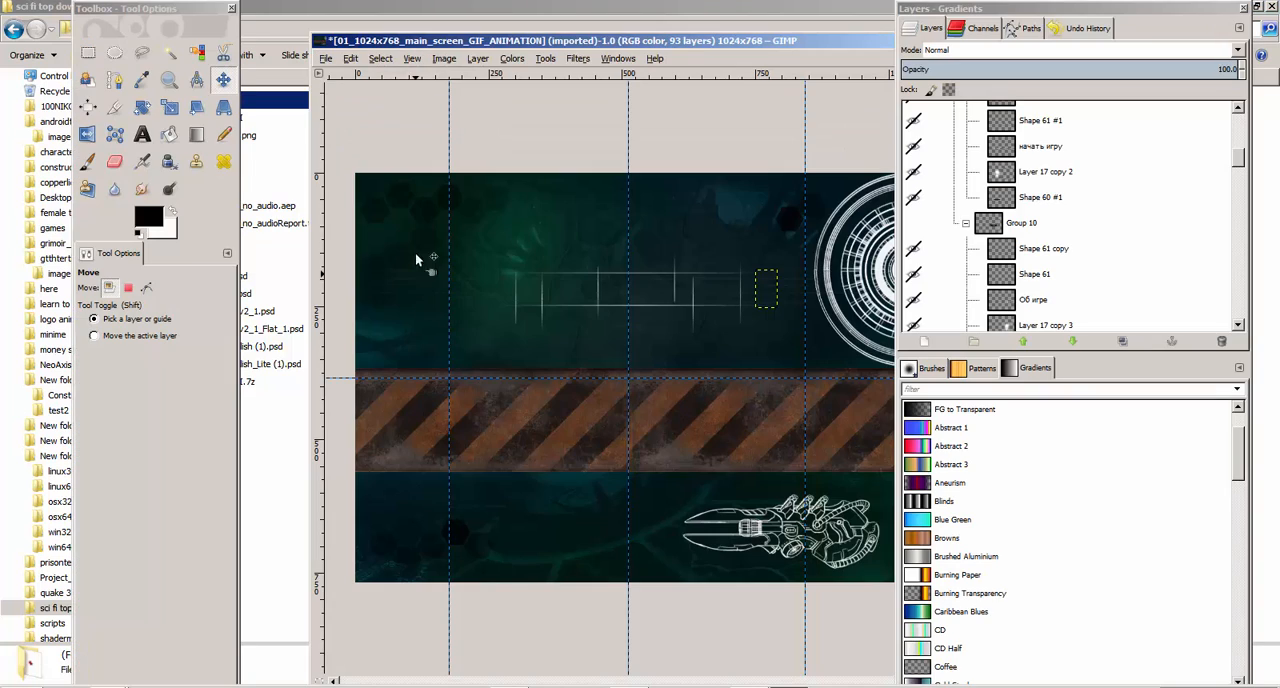
{"action": "left_click", "coordinate": [325, 57]}
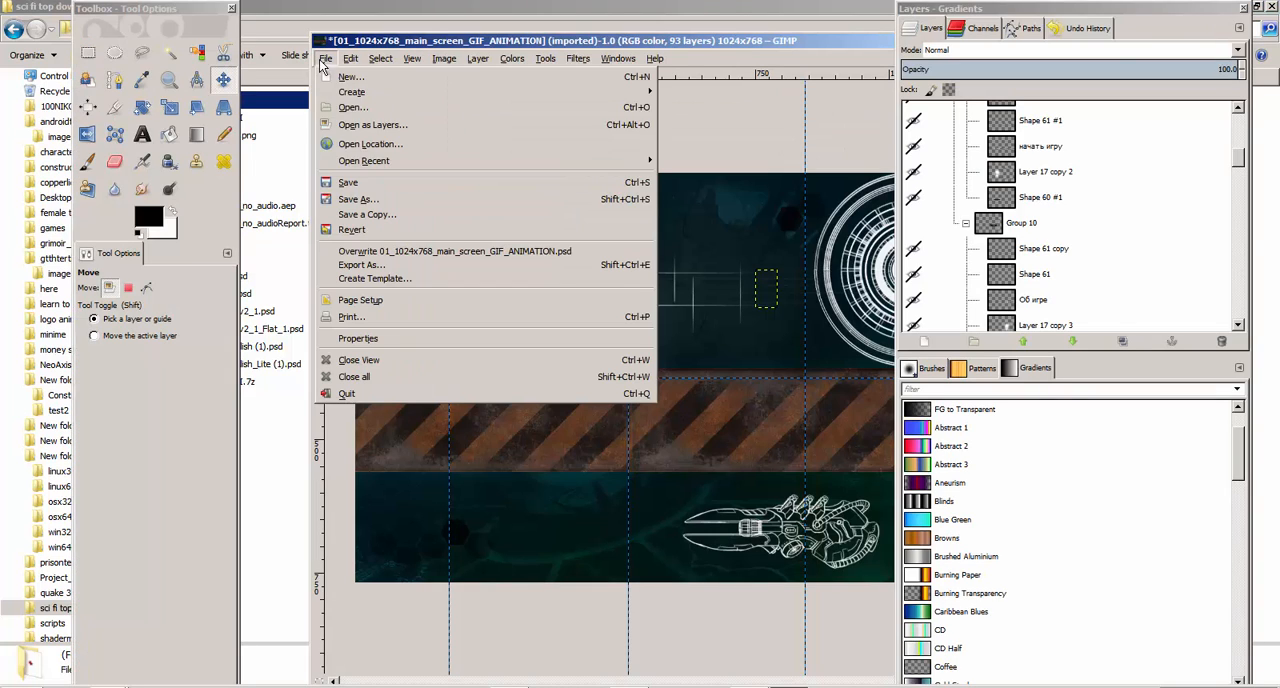
{"action": "left_click", "coordinate": [407, 272]}
{"action": "left_click", "coordinate": [481, 119]}
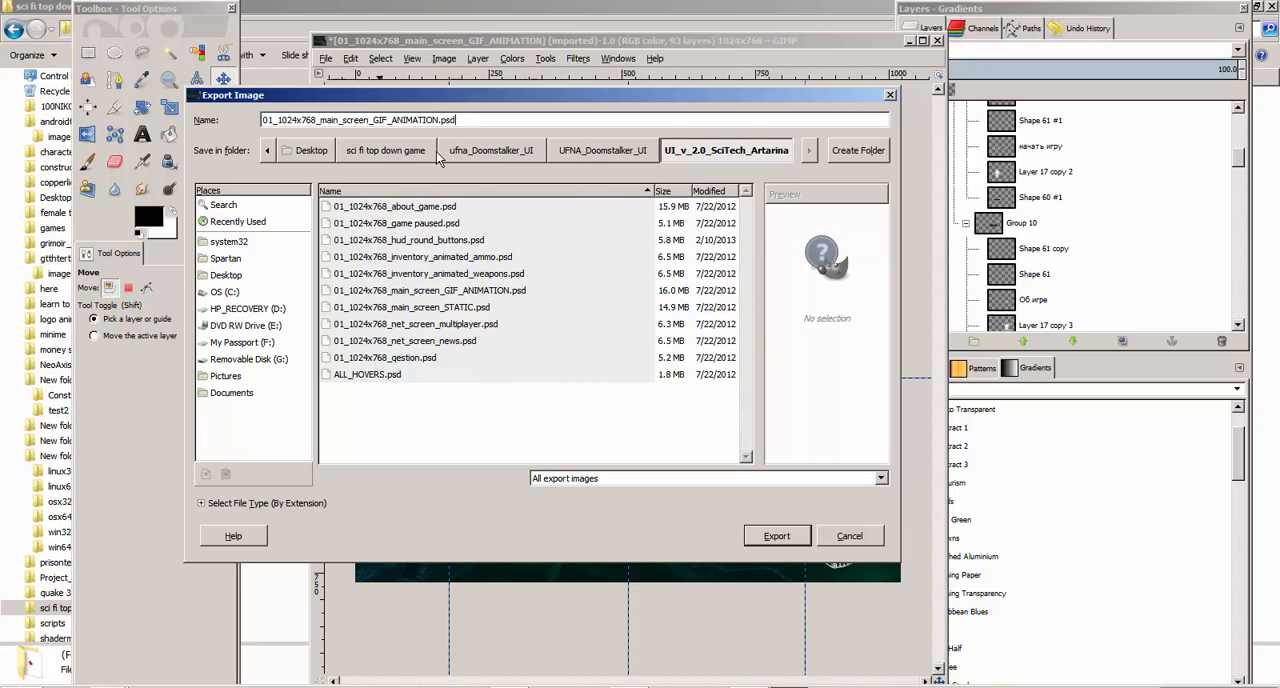
{"action": "left_click", "coordinate": [385, 156]}
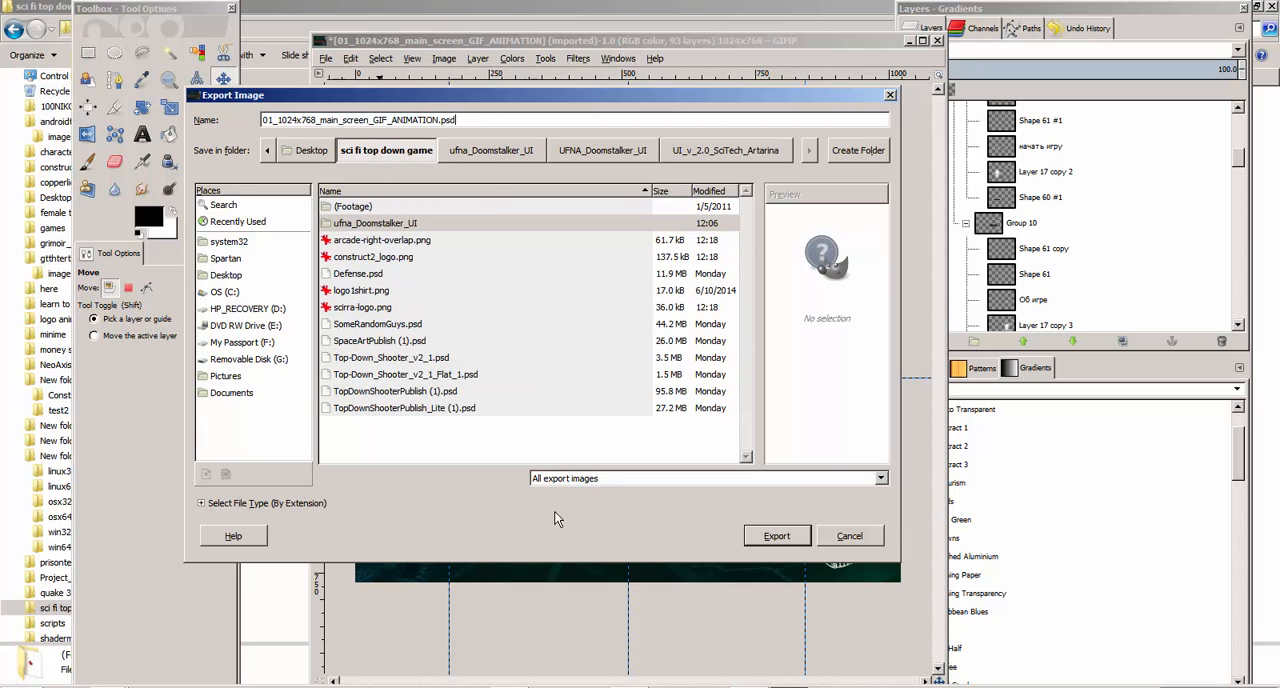
{"action": "triple_click", "coordinate": [486, 120]}
{"action": "key", "text": "ctrl+v"}
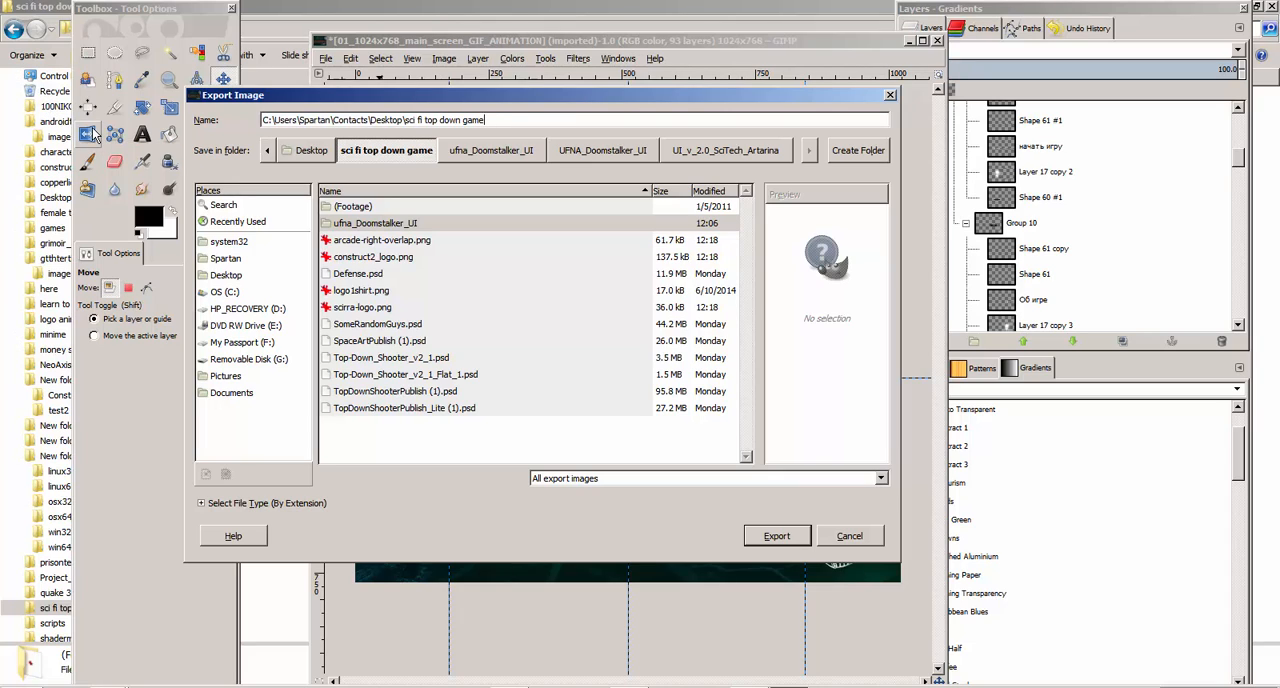
{"action": "key", "text": "Return"}
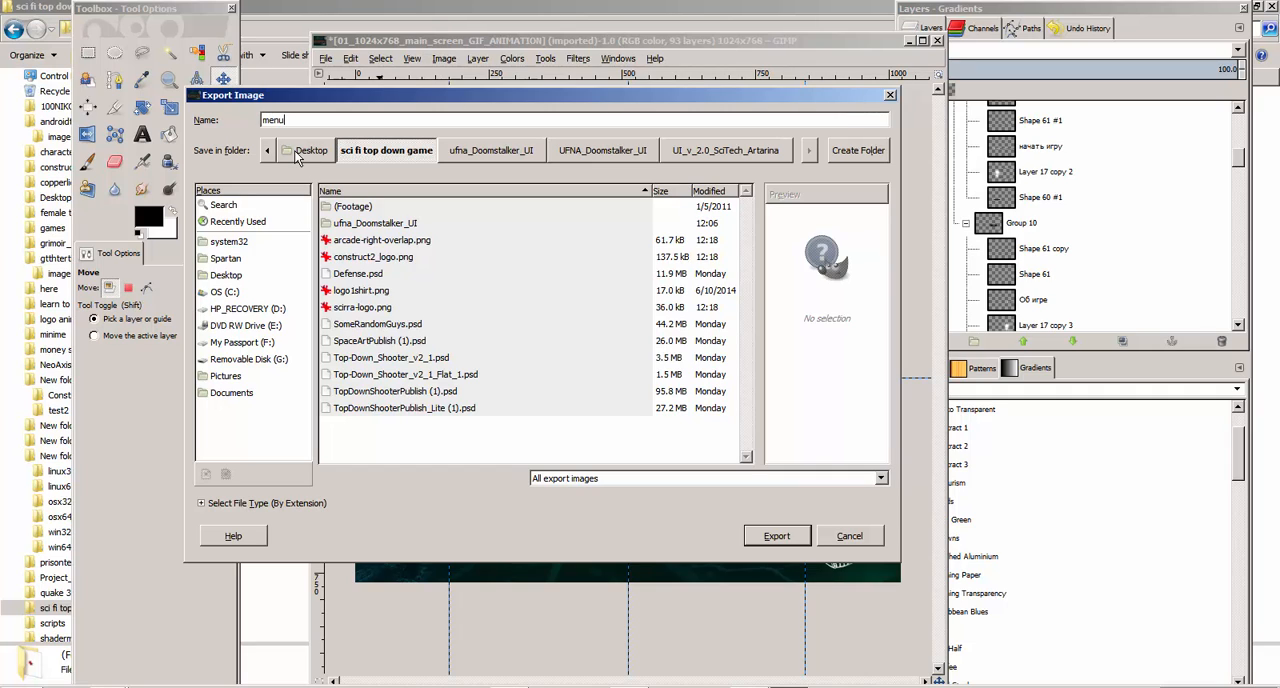
Name the export menu_1.png and export it as PNG with the default options at compression level 9
{"action": "type", "text": "menu_1.png"}
{"action": "key", "text": "Return"}
{"action": "left_click", "coordinate": [634, 386]}
{"action": "left_click", "coordinate": [777, 536]}
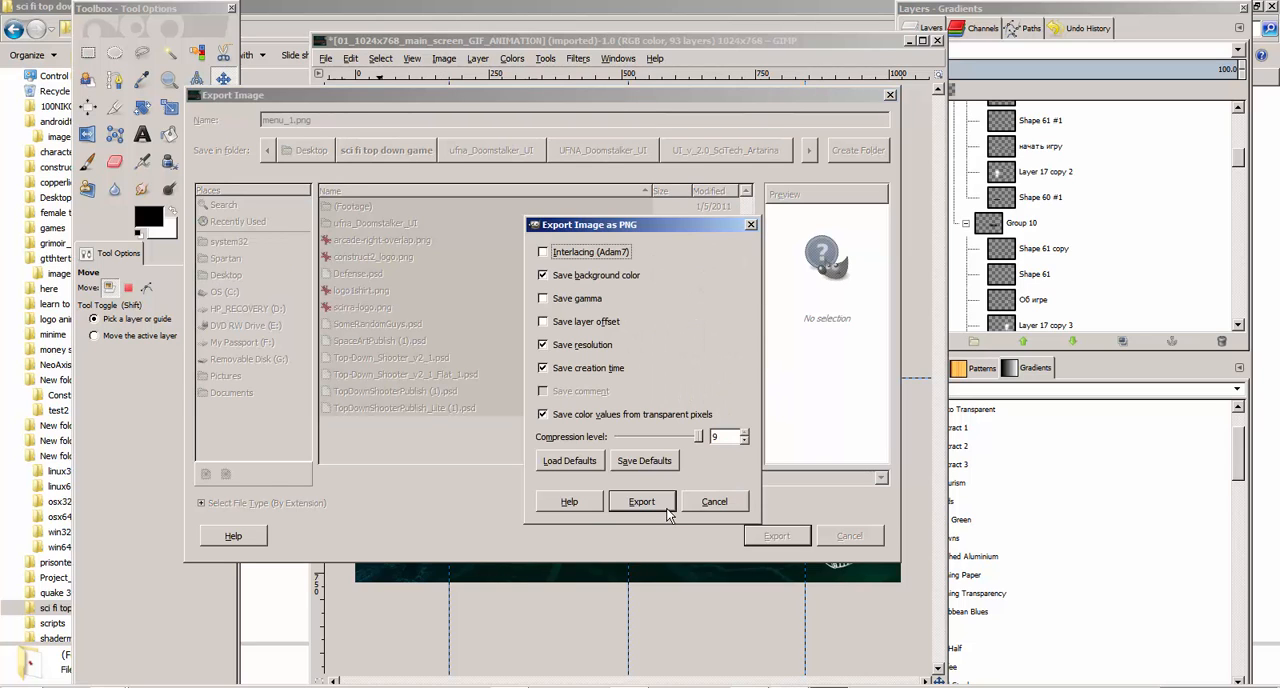
{"action": "left_click", "coordinate": [640, 501]}
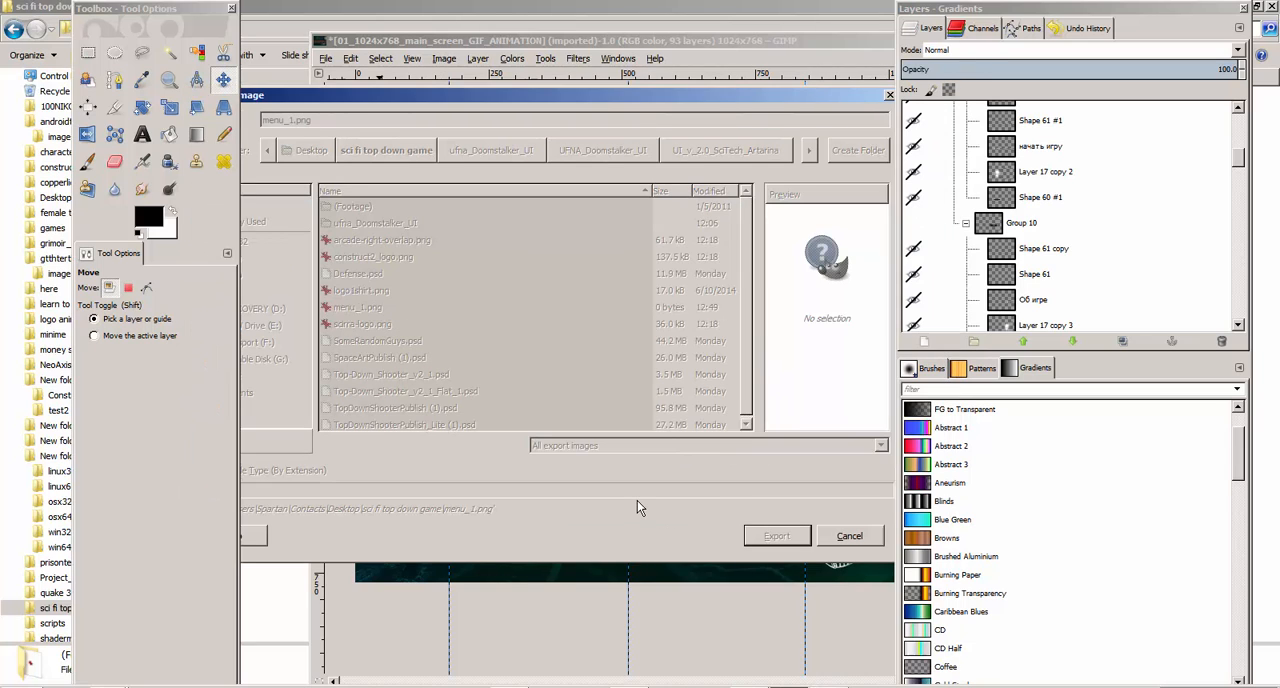
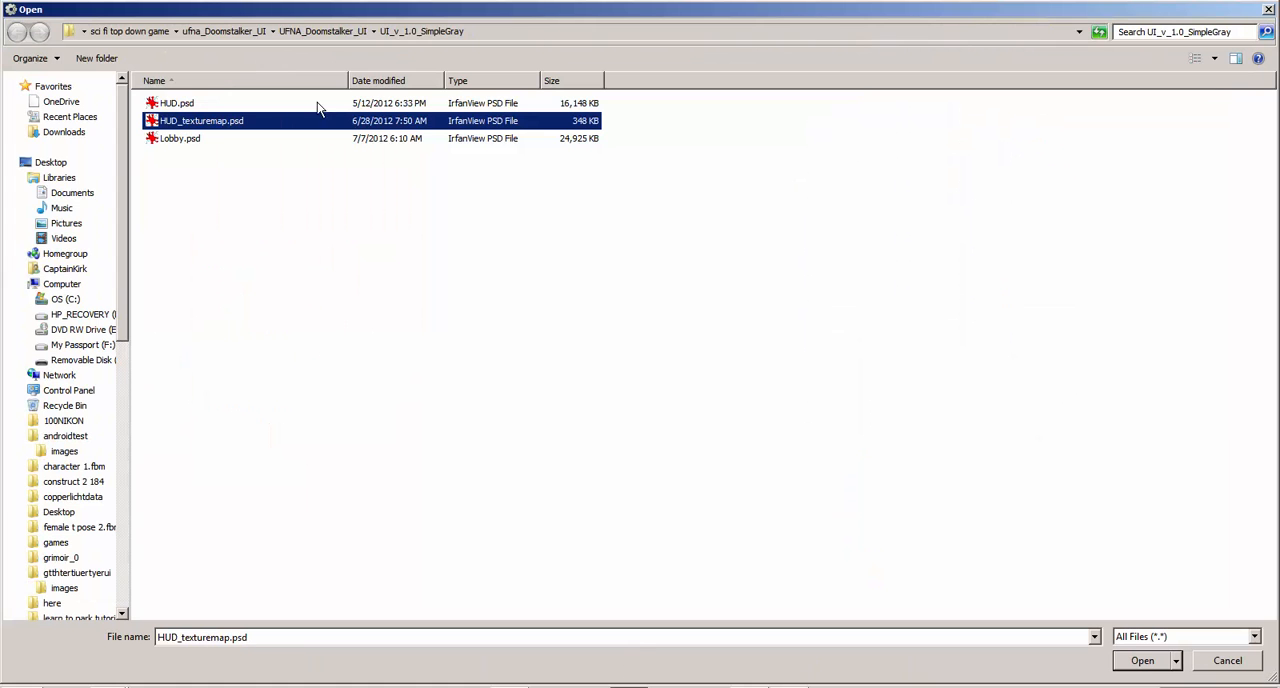
Load menu_1.png from the sci fi top down game folder into the tiled background and fit it to the layout's window area at about 857 × 512
{"action": "left_click", "coordinate": [141, 34]}
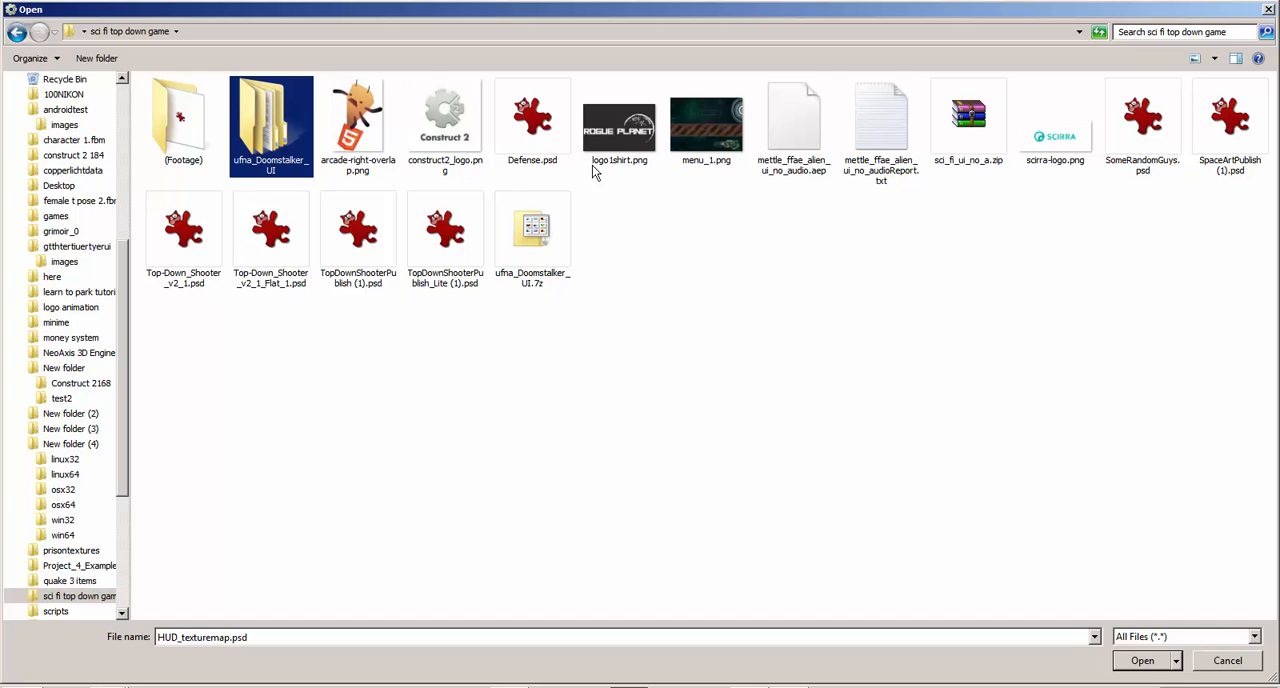
{"action": "double_click", "coordinate": [704, 128]}
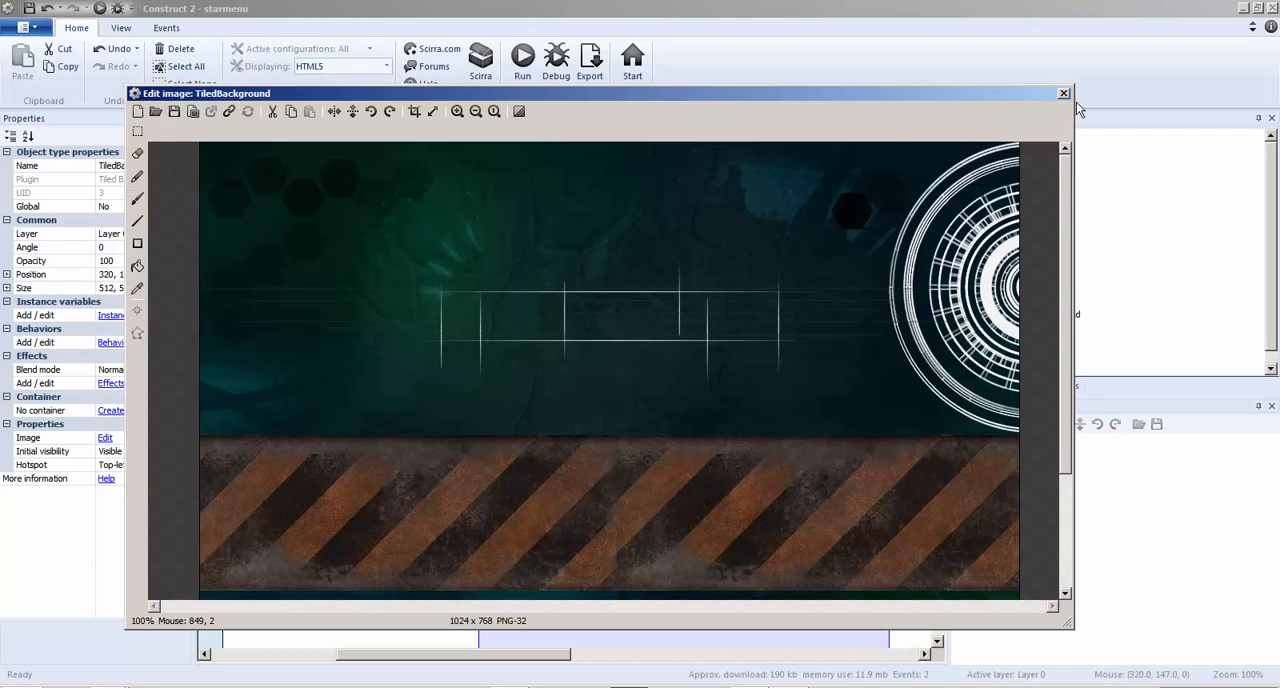
{"action": "left_click", "coordinate": [1063, 93]}
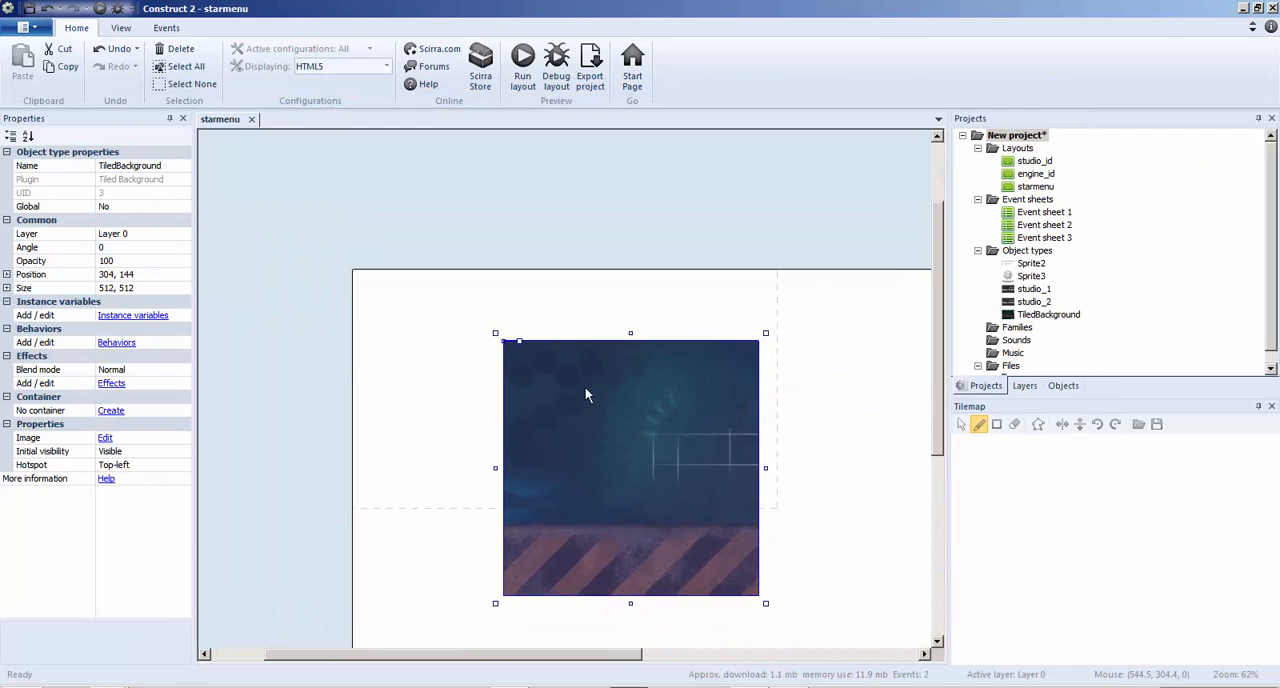
{"action": "left_click_drag", "start_coordinate": [586, 392], "coordinate": [476, 357]}
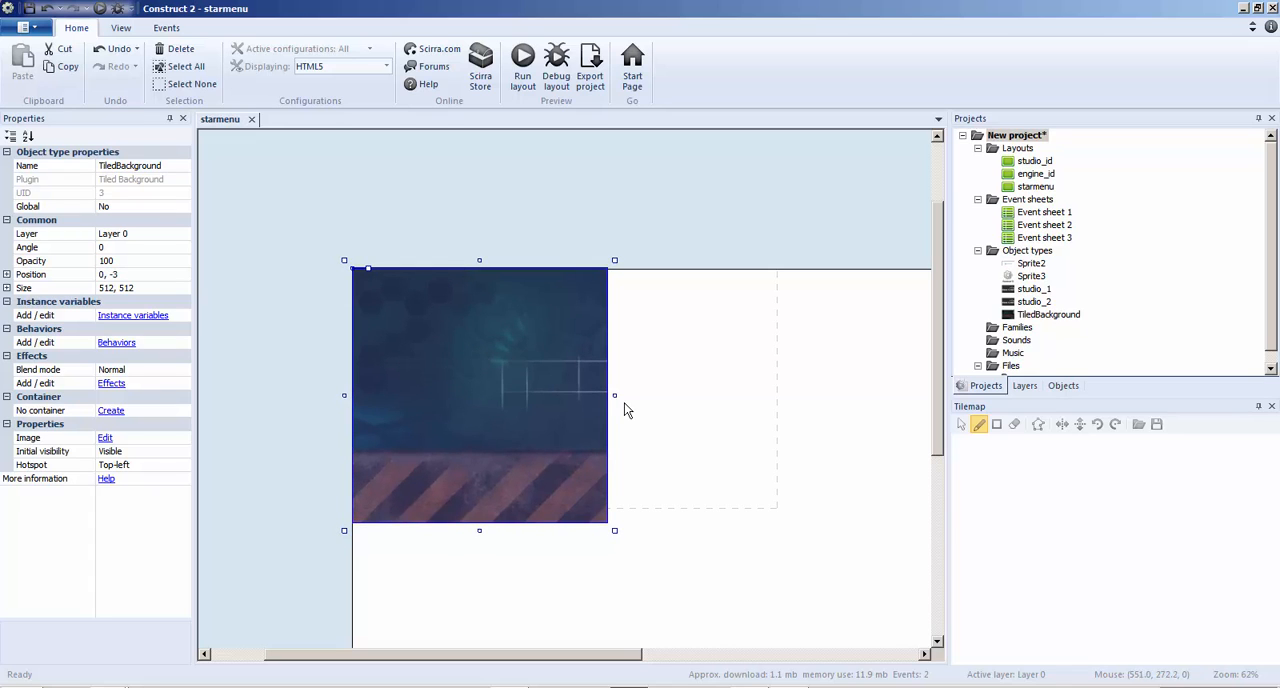
{"action": "left_click_drag", "start_coordinate": [619, 394], "coordinate": [787, 370]}
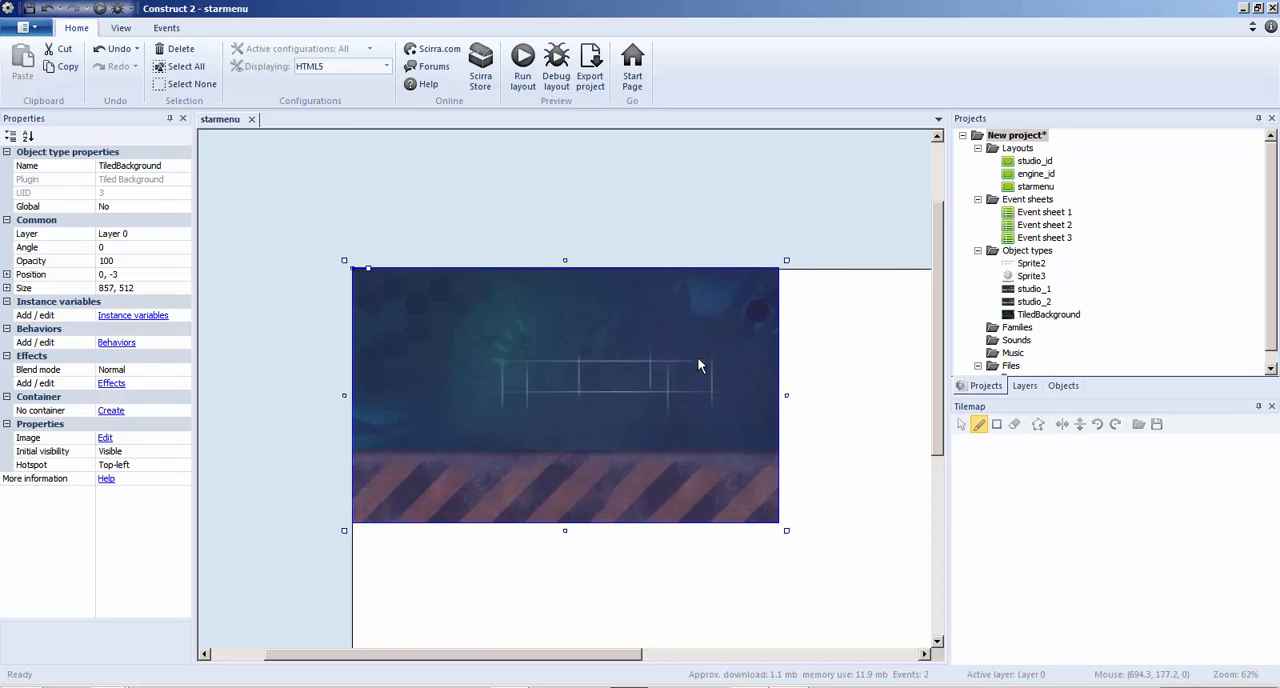
Delete the tiled background from the starmenu layout and remove its TiledBackground object type from the project
{"action": "key", "text": "Delete"}
{"action": "right_click", "coordinate": [530, 356]}
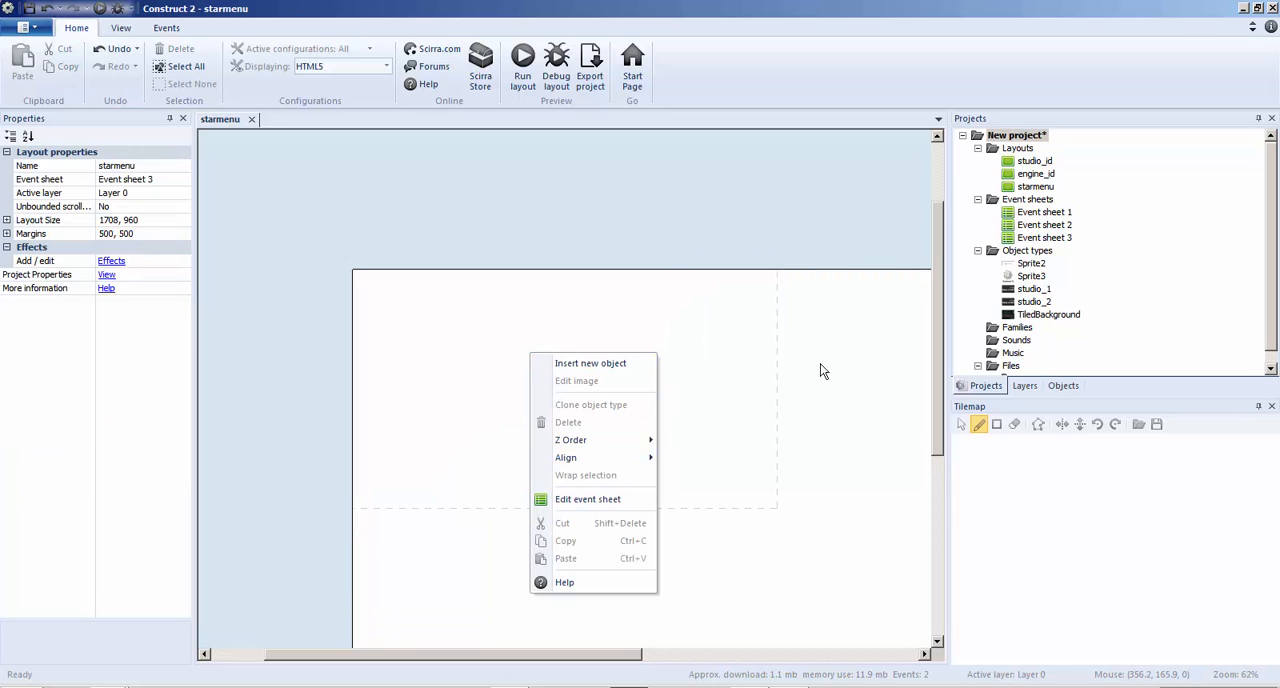
{"action": "left_click", "coordinate": [1040, 315]}
{"action": "key", "text": "Delete"}
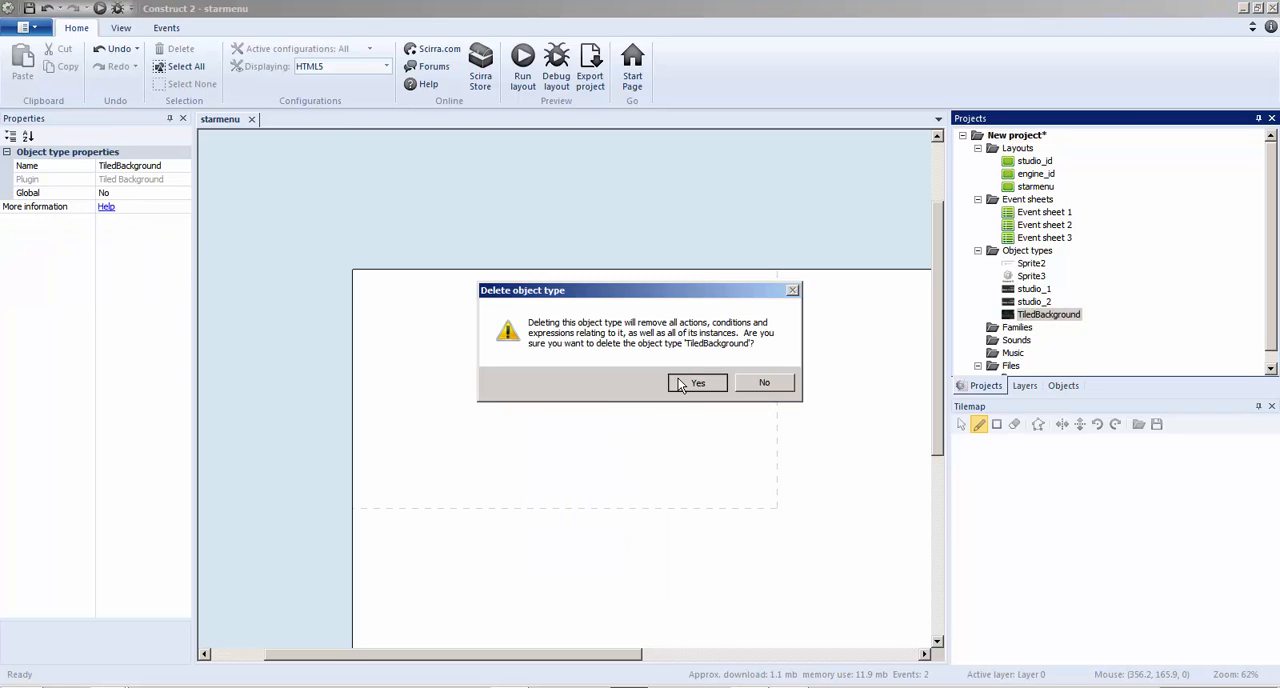
{"action": "left_click", "coordinate": [690, 383]}
Insert a Sprite object in the starmenu layout and load menu_1.png as its image
{"action": "right_click", "coordinate": [504, 286]}
{"action": "left_click", "coordinate": [546, 296]}
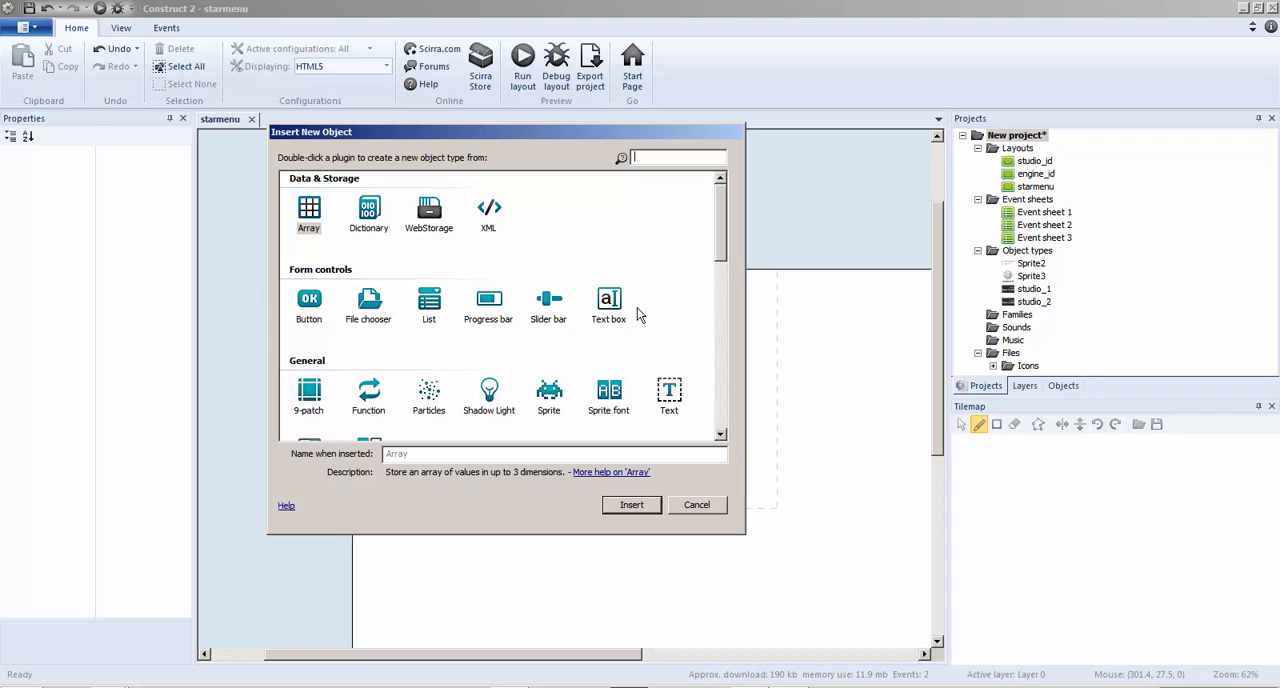
{"action": "double_click", "coordinate": [548, 395]}
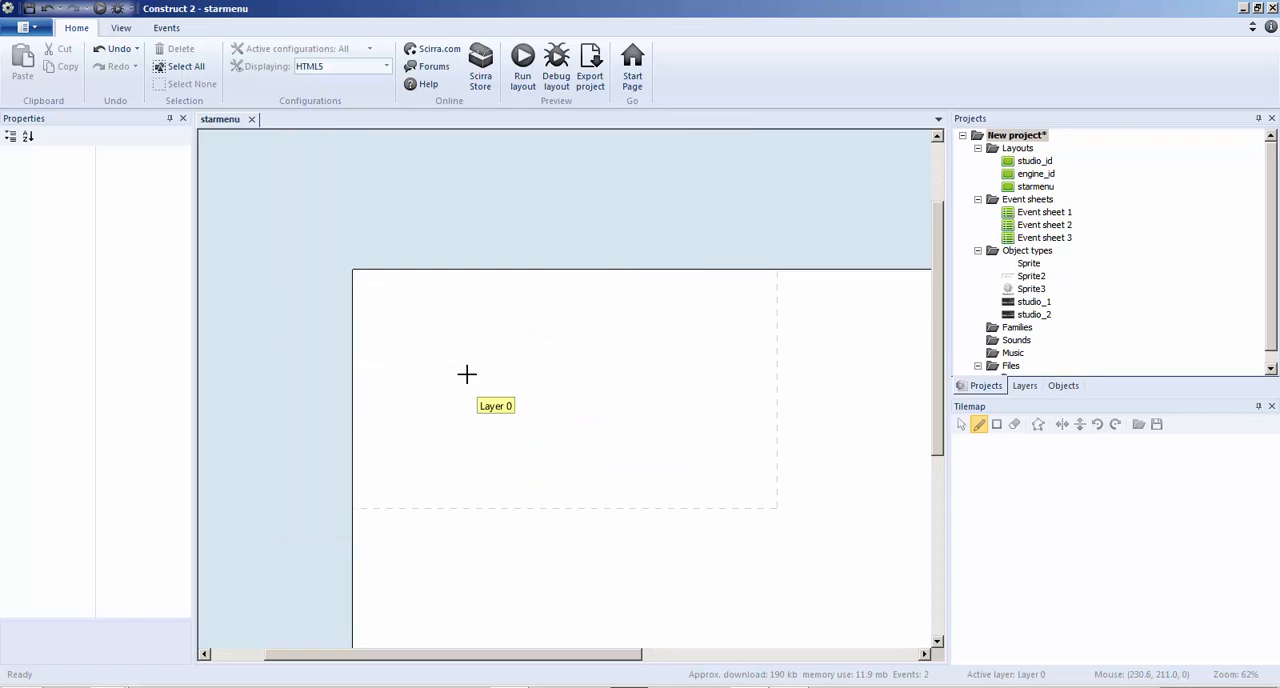
{"action": "left_click", "coordinate": [490, 395]}
{"action": "left_click", "coordinate": [155, 112]}
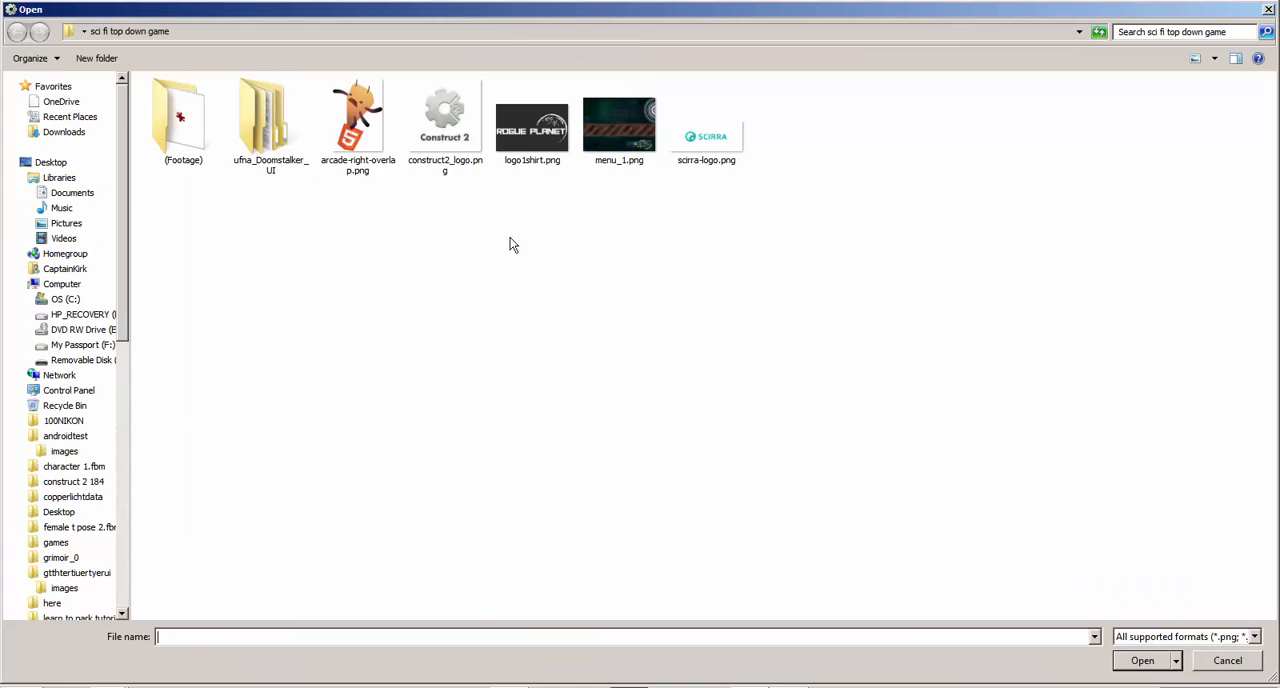
{"action": "double_click", "coordinate": [596, 140]}
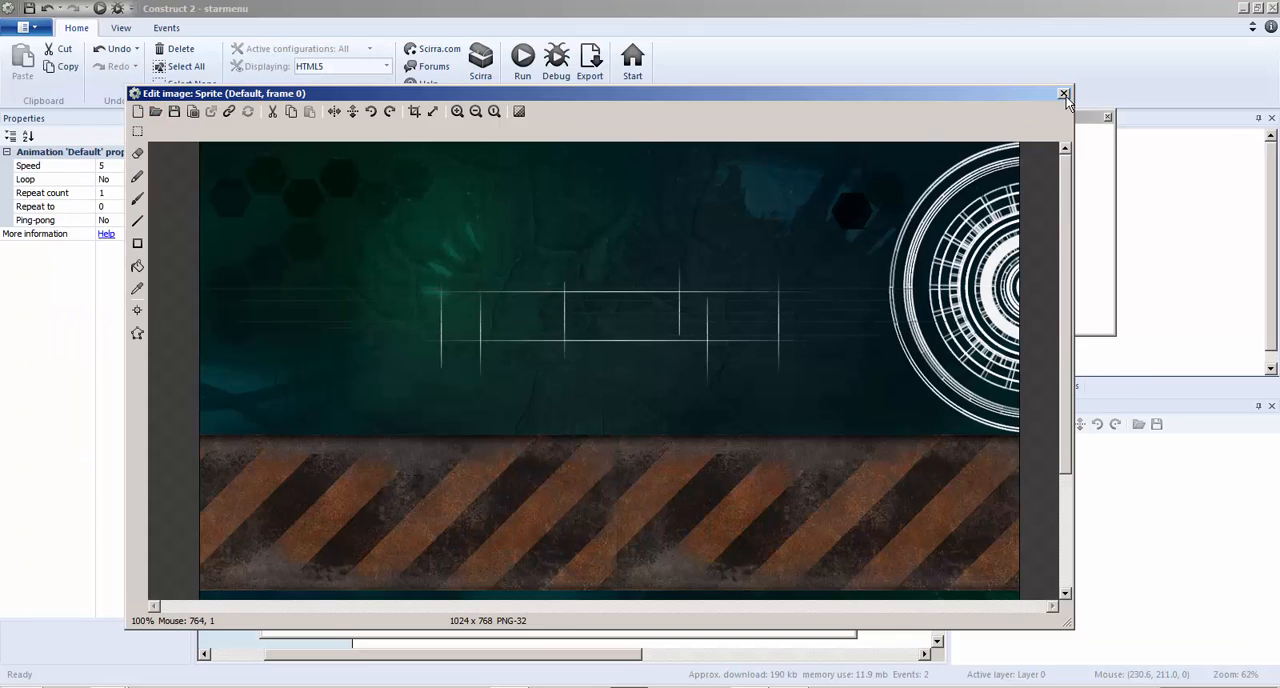
{"action": "left_click", "coordinate": [1064, 95]}
Resize the menu sprite to about 856 × 473 and align it with the layout's upper-left corner so it fills the window area
{"action": "scroll", "coordinate": [801, 388], "scroll_direction": "down", "scroll_amount": 3, "text": "ctrl"}
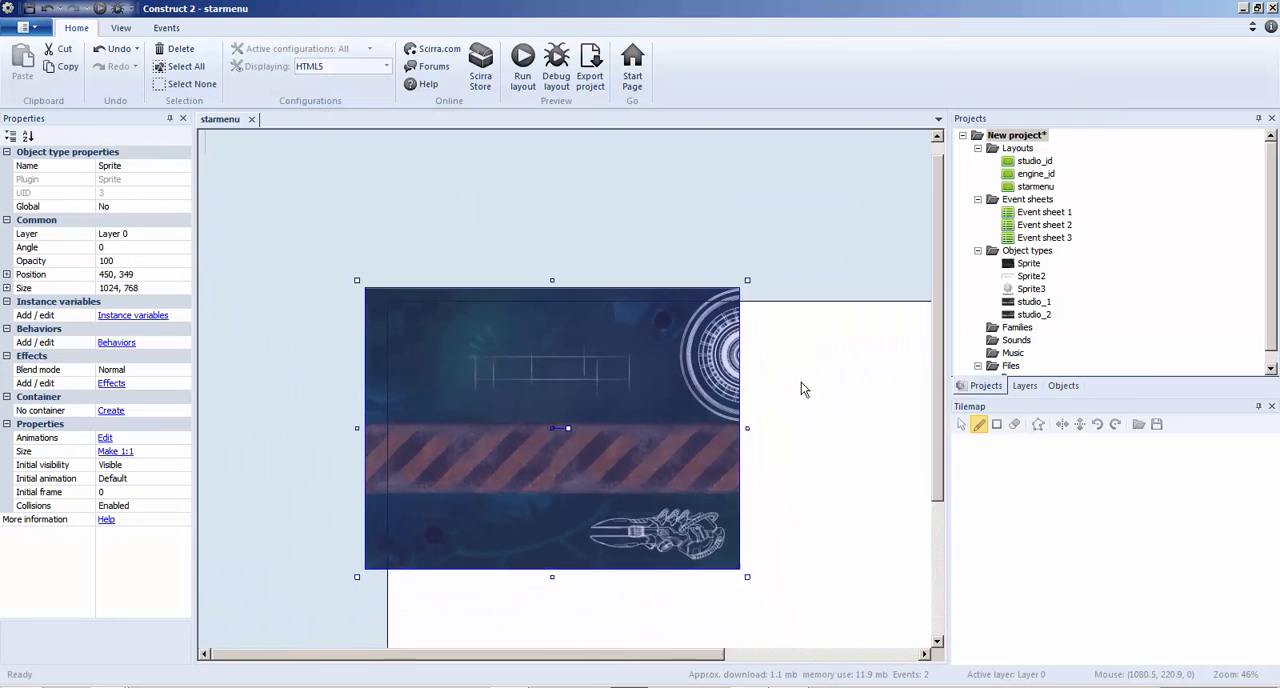
{"action": "scroll", "coordinate": [801, 388], "scroll_direction": "down", "scroll_amount": 1, "text": "ctrl"}
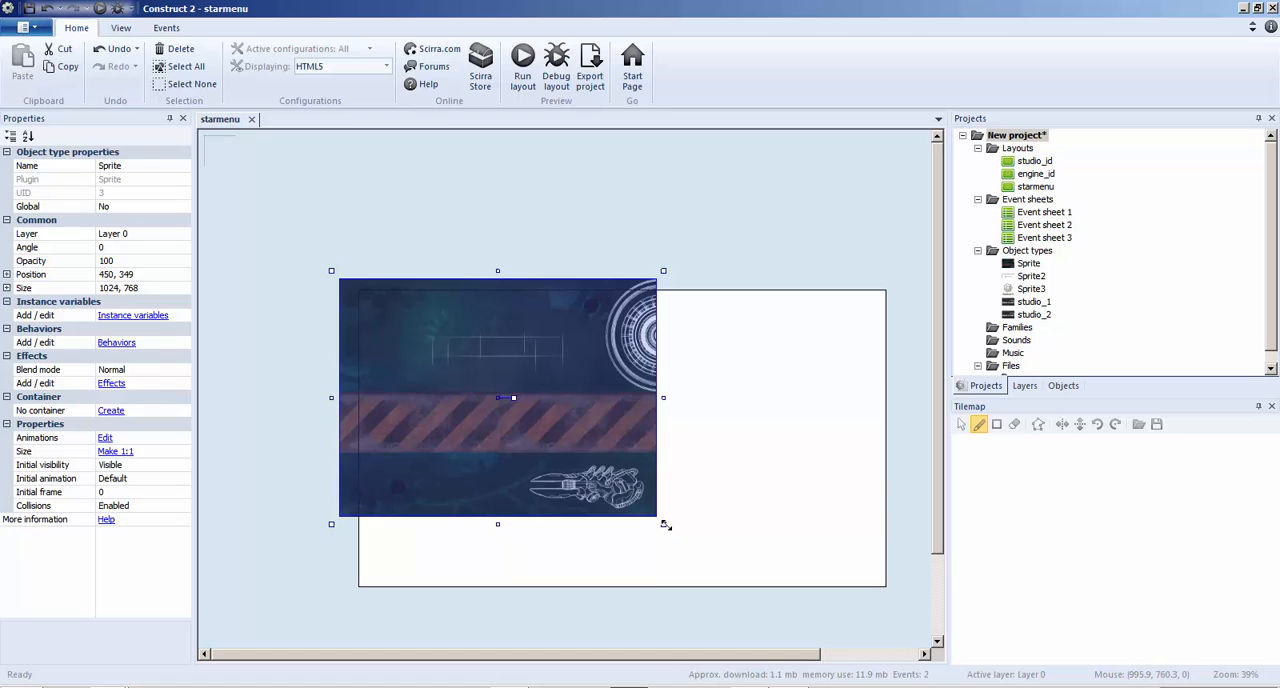
{"action": "left_click_drag", "start_coordinate": [663, 524], "coordinate": [632, 446]}
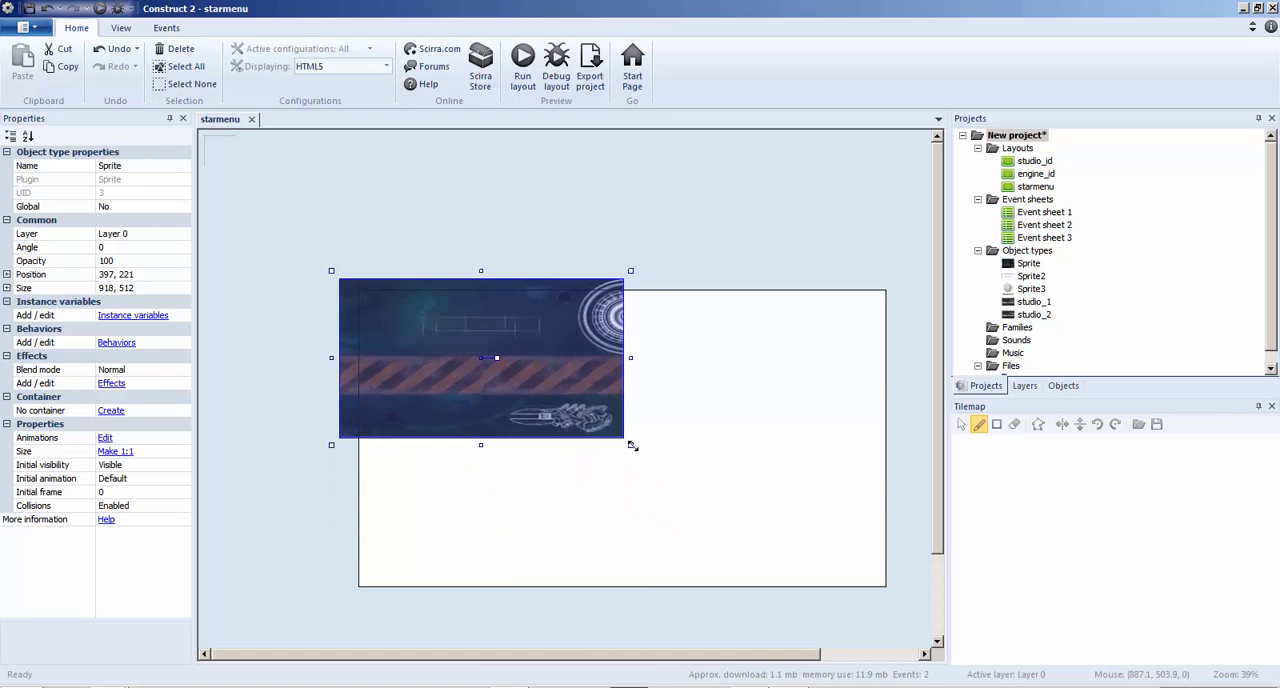
{"action": "left_click_drag", "start_coordinate": [631, 275], "coordinate": [632, 282]}
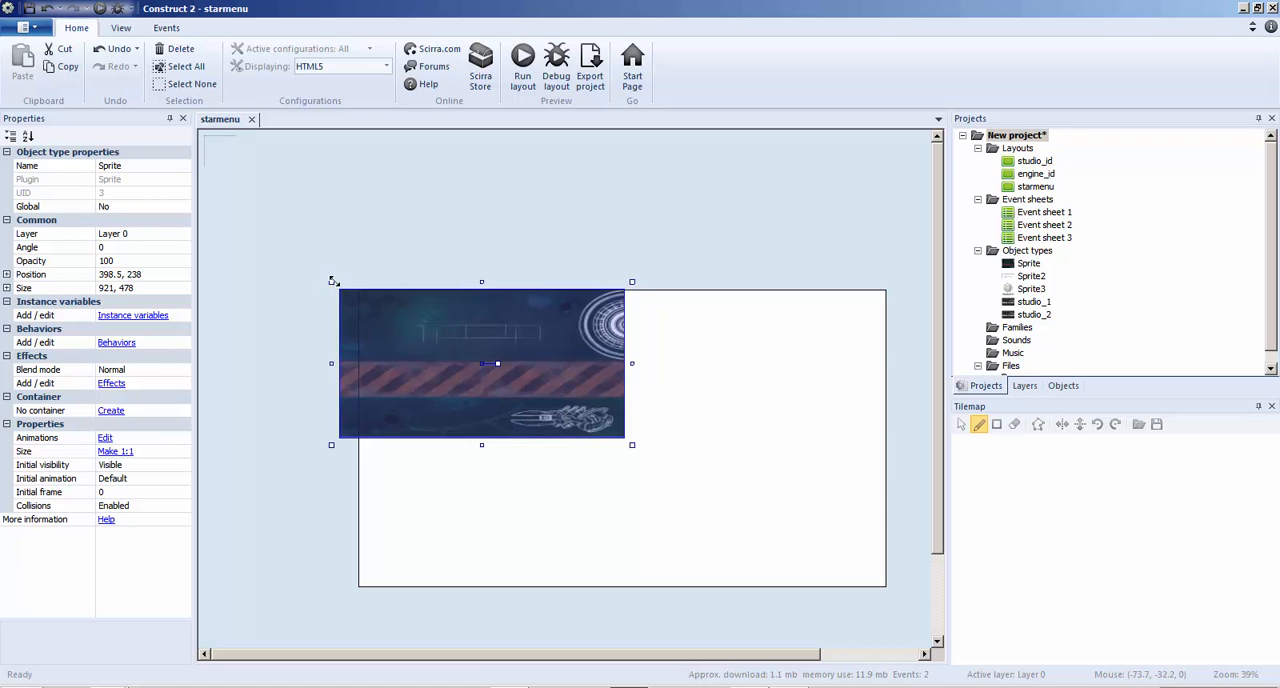
{"action": "left_click_drag", "start_coordinate": [333, 281], "coordinate": [357, 282]}
{"action": "scroll", "coordinate": [528, 260], "scroll_direction": "up", "scroll_amount": 5, "text": "ctrl"}
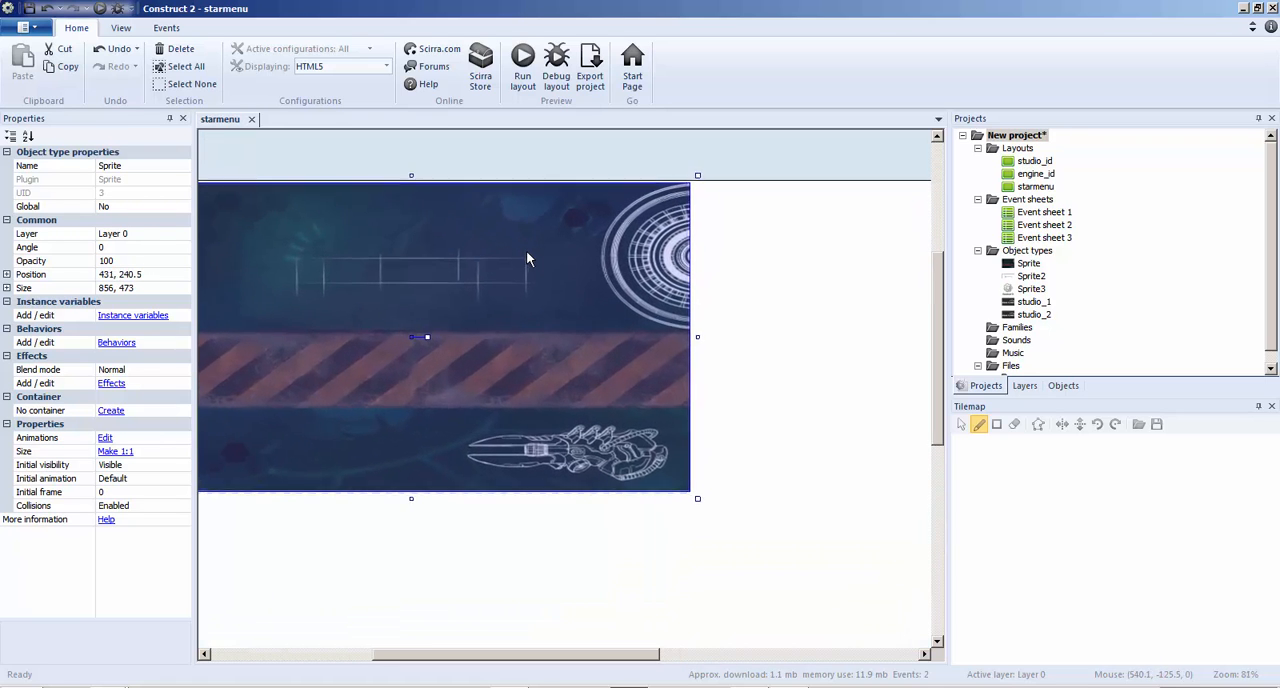
{"action": "scroll", "coordinate": [571, 650], "scroll_direction": "up", "scroll_amount": 1, "text": "ctrl"}
{"action": "scroll", "coordinate": [569, 634], "scroll_direction": "up", "scroll_amount": 3}
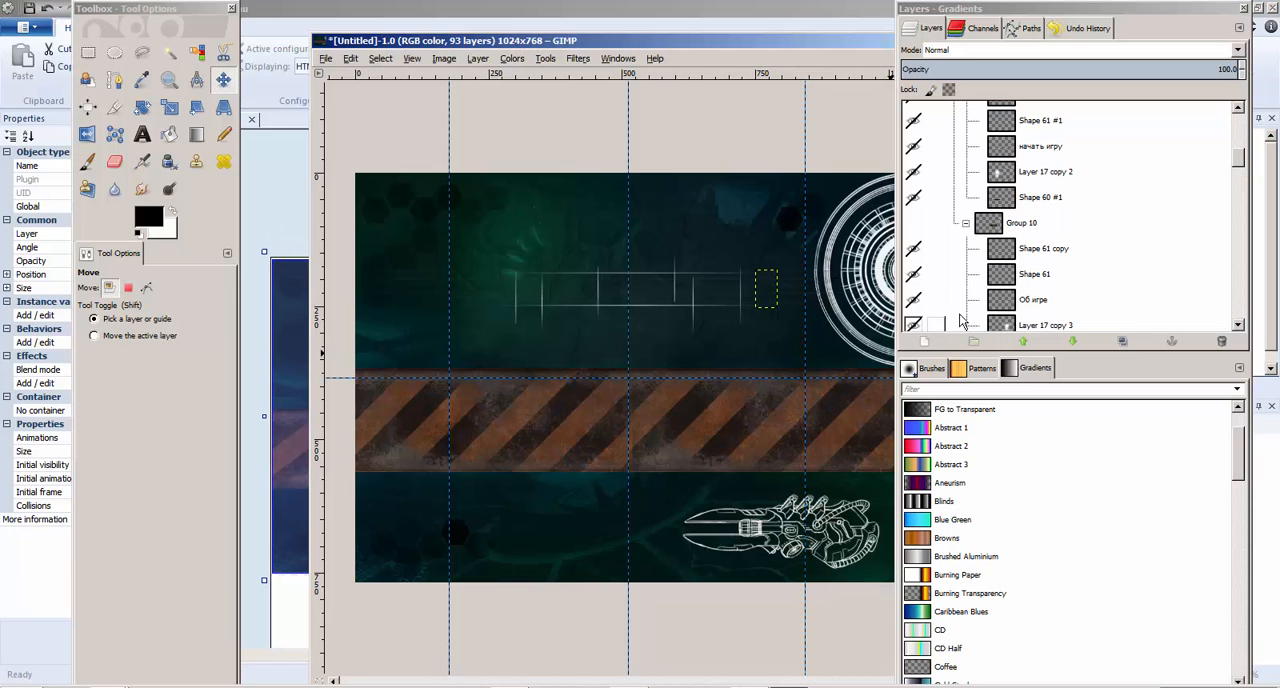
Switch to GIMP and step through the edit history until the menu buttons are shown with the title letters hidden
{"action": "left_click", "coordinate": [938, 329]}
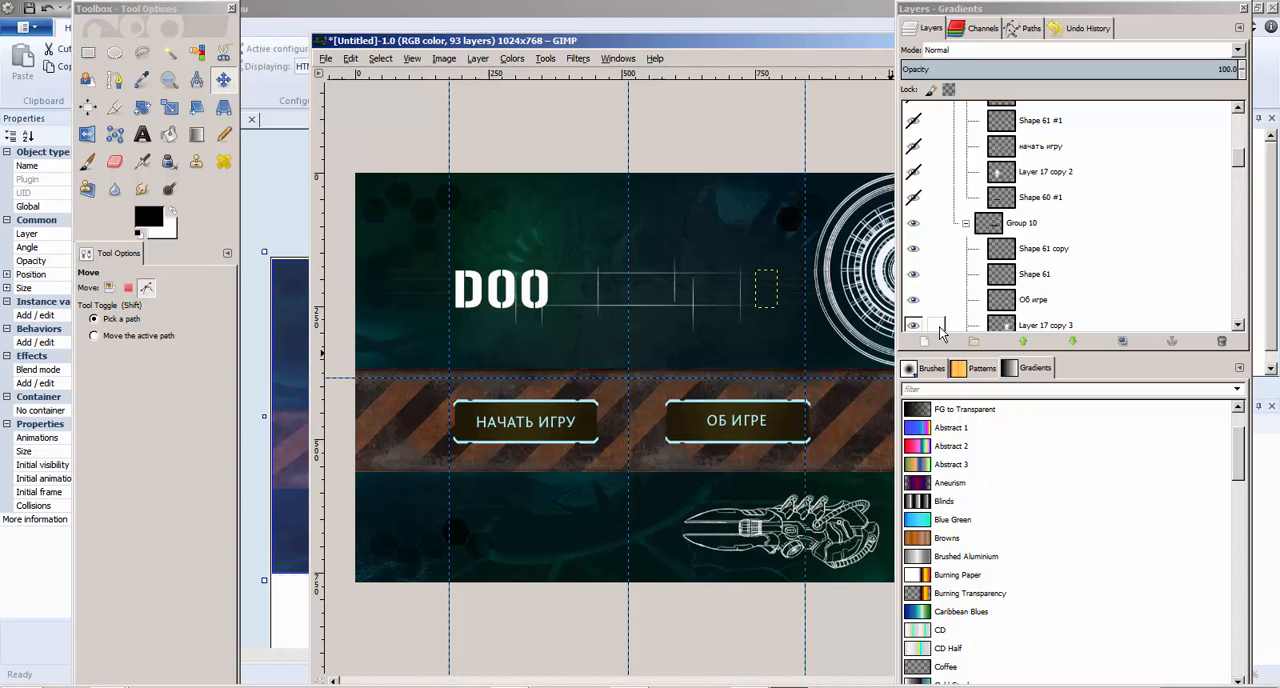
{"action": "key", "text": "ctrl+y"}
{"action": "key", "text": "ctrl+y"}
{"action": "key", "text": "ctrl+y"}
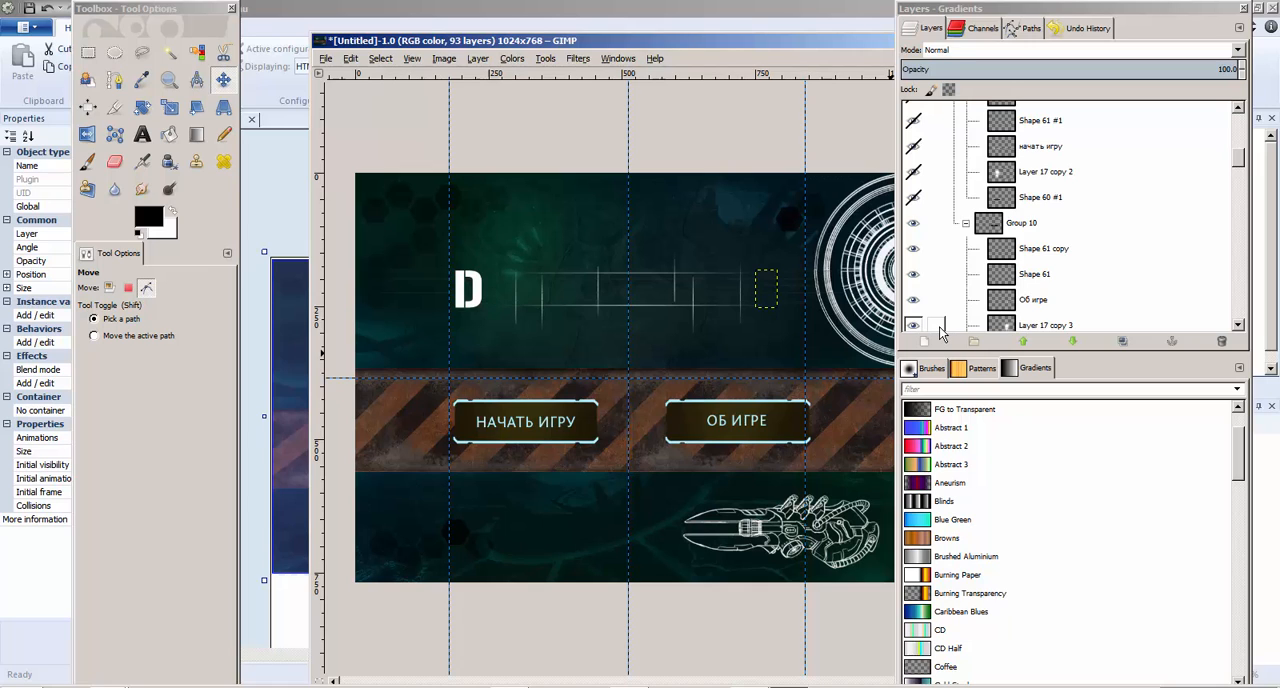
Examine which layer groups make up the menu buttons by toggling the visibility of the groups at the top of the layer stack
{"action": "scroll", "coordinate": [1046, 262], "scroll_direction": "up", "scroll_amount": 10}
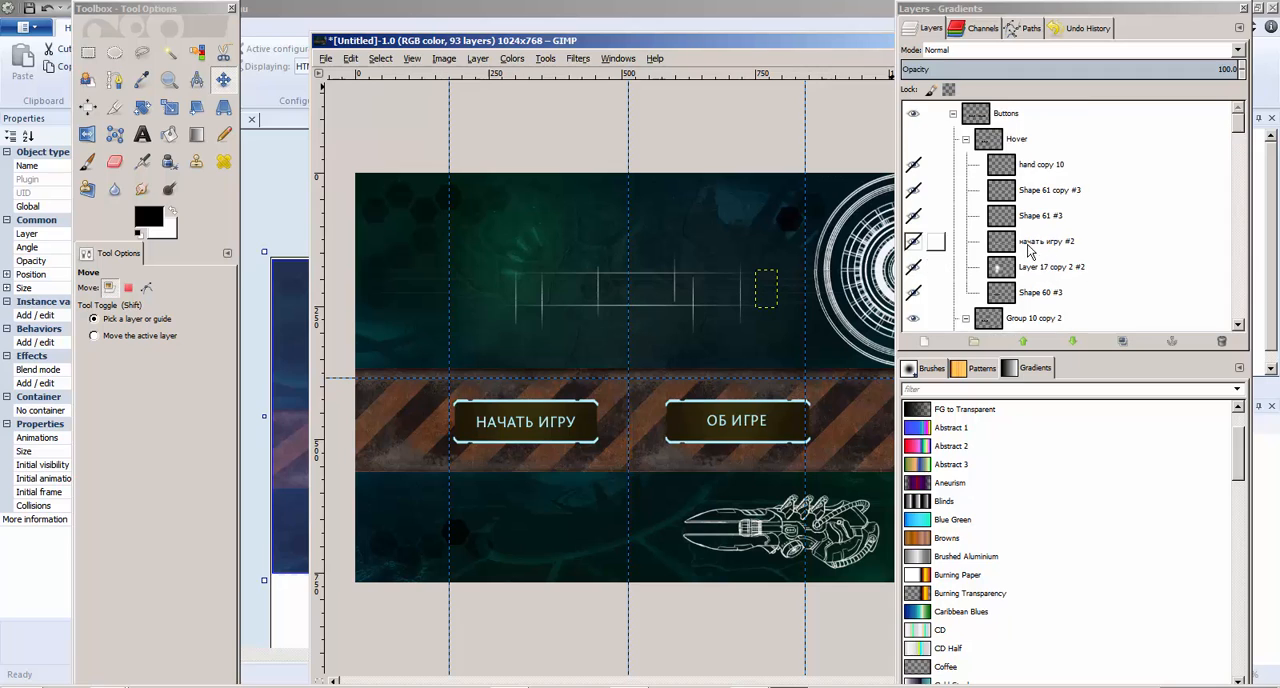
{"action": "scroll", "coordinate": [1029, 247], "scroll_direction": "down", "scroll_amount": 2}
{"action": "left_click", "coordinate": [914, 251]}
{"action": "left_click", "coordinate": [914, 250]}
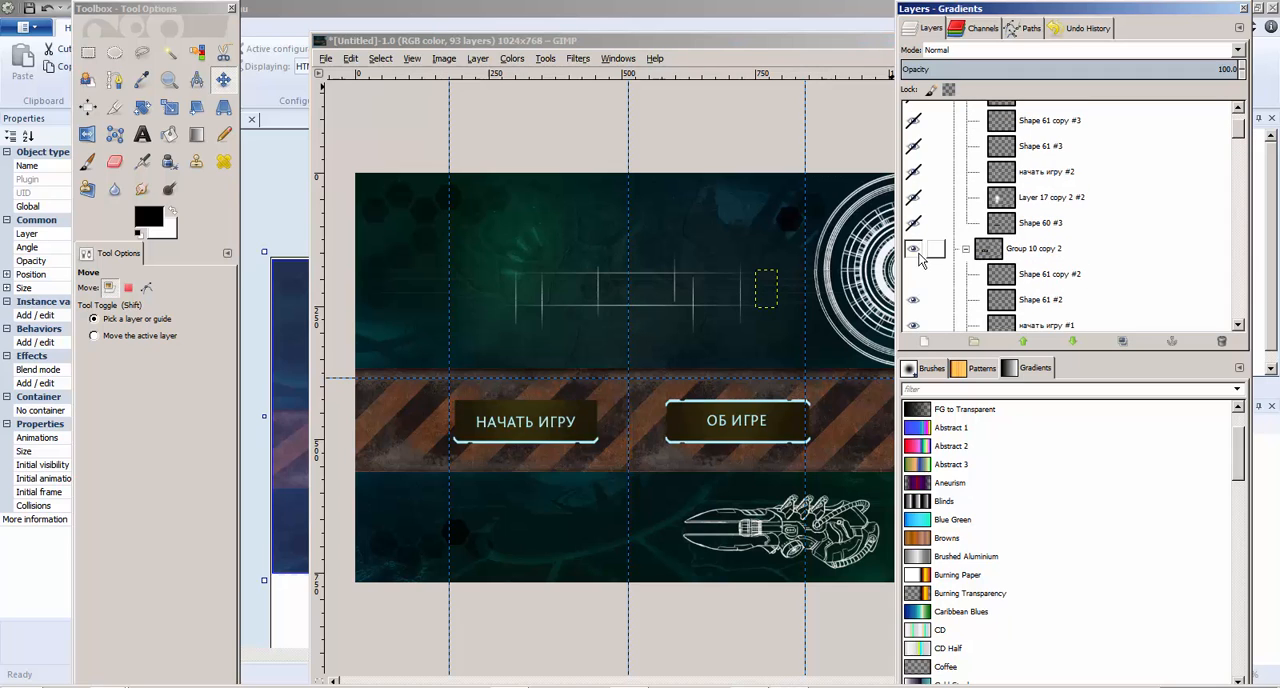
{"action": "left_click", "coordinate": [914, 250]}
{"action": "left_click", "coordinate": [914, 250]}
{"action": "scroll", "coordinate": [983, 275], "scroll_direction": "up", "scroll_amount": 3}
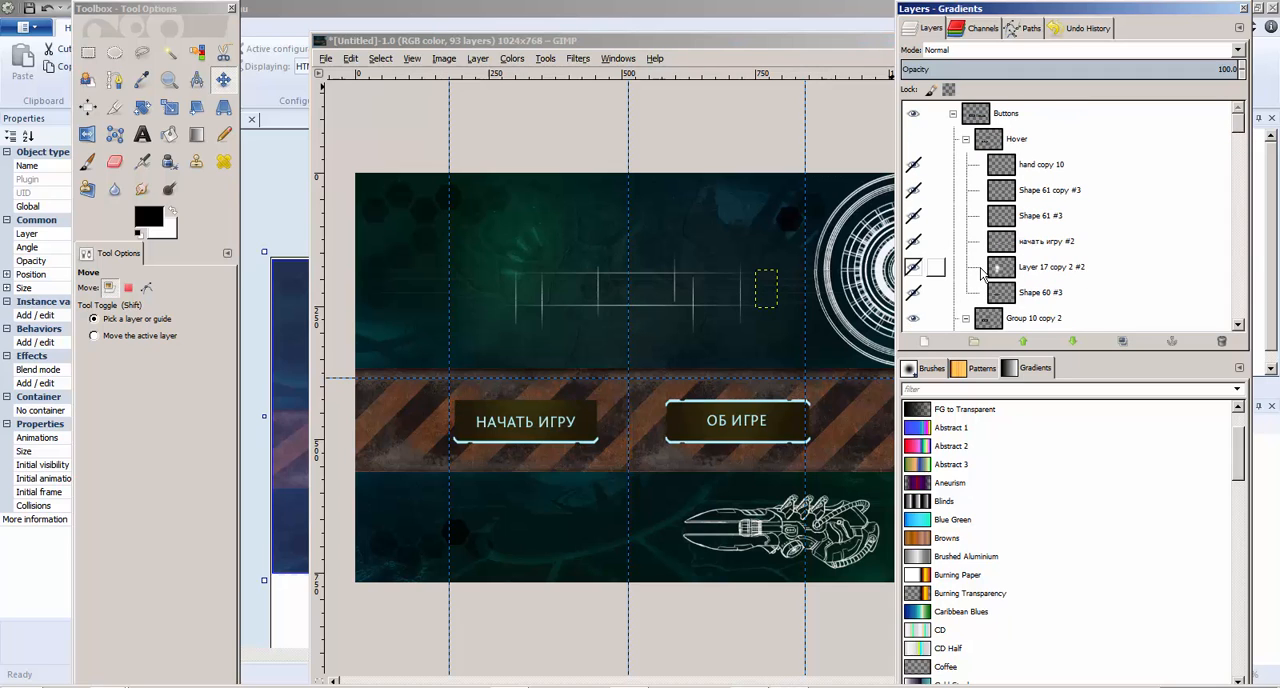
{"action": "left_click", "coordinate": [913, 113]}
{"action": "left_click", "coordinate": [913, 113]}
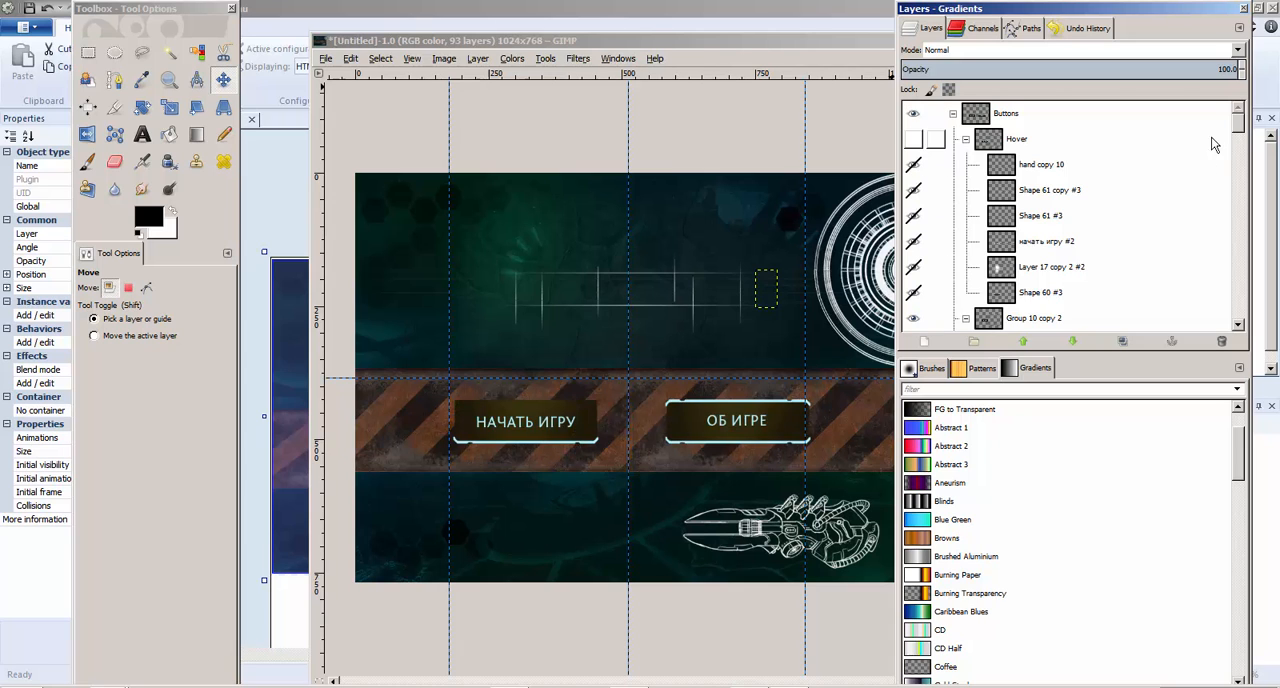
Hide the Background copy, Shape 16, Layer 4, Layer 2 and Layer 8 layers at the end of the layer stack
{"action": "left_click_drag", "start_coordinate": [1239, 124], "coordinate": [1242, 342]}
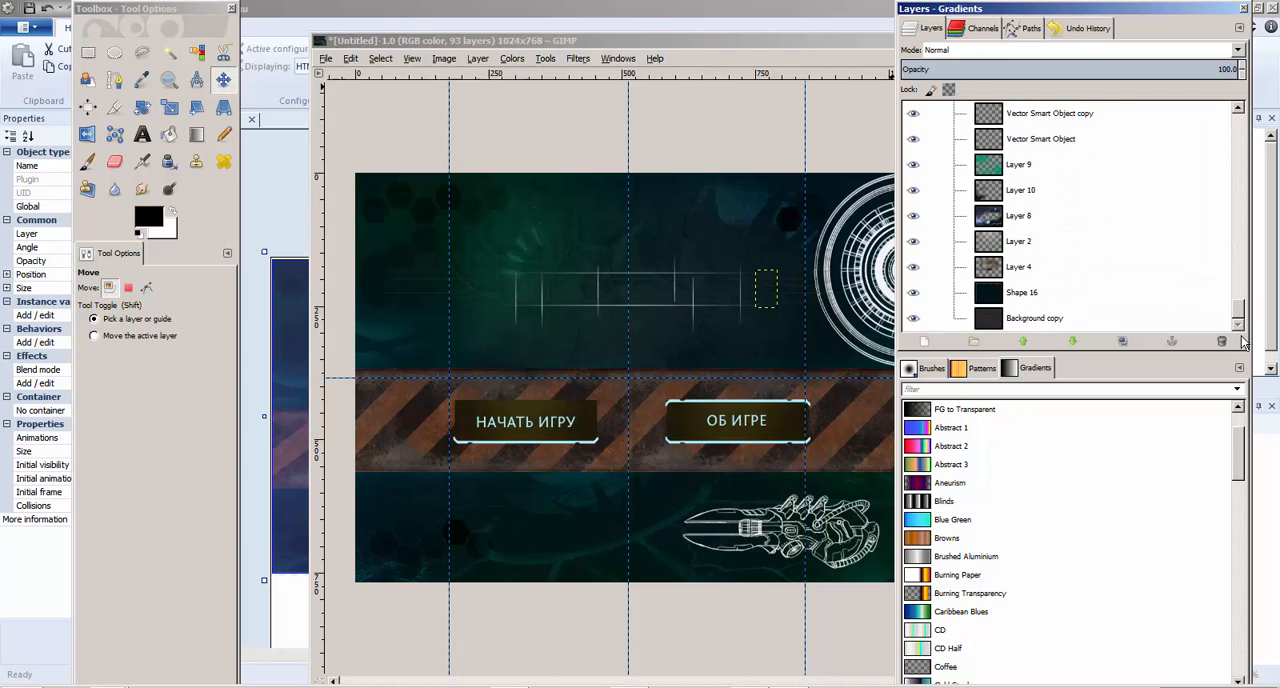
{"action": "left_click", "coordinate": [911, 317]}
{"action": "left_click", "coordinate": [911, 293]}
{"action": "left_click", "coordinate": [911, 267]}
{"action": "left_click", "coordinate": [913, 240]}
{"action": "left_click", "coordinate": [912, 215]}
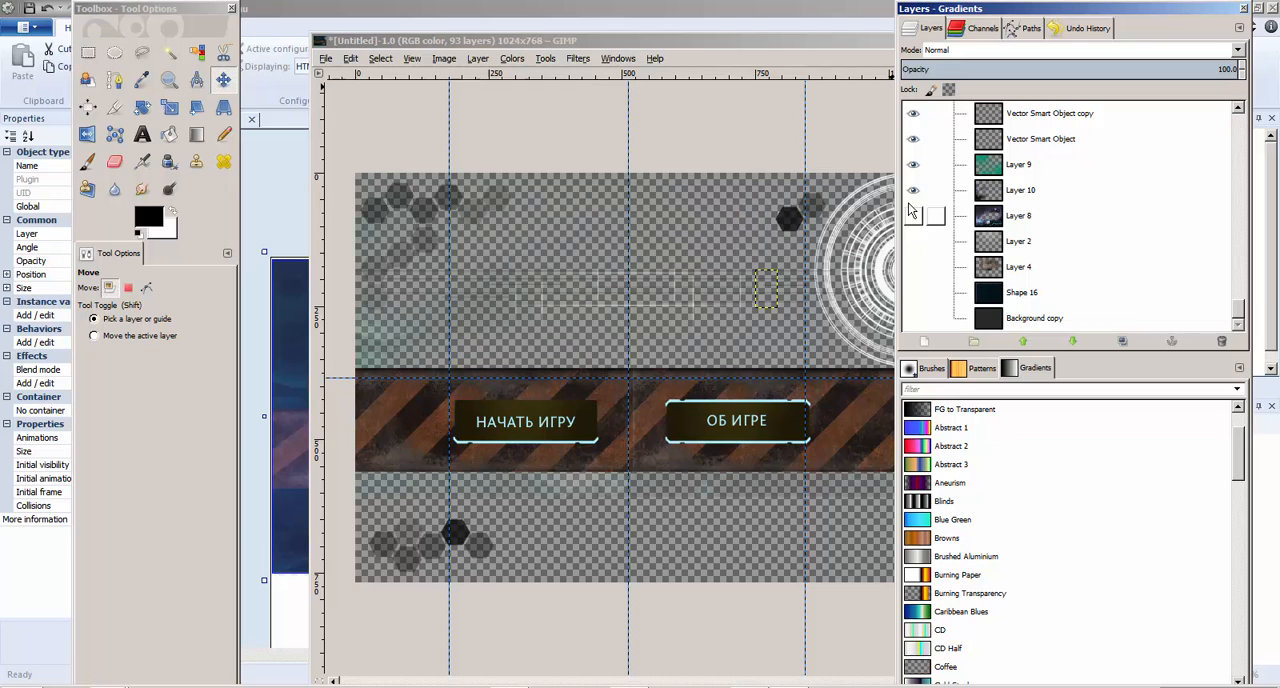
Check the effect of Layers 8, 9 and 10 by toggling their visibility, and leave all three hidden
{"action": "left_click", "coordinate": [912, 190]}
{"action": "left_click", "coordinate": [913, 164]}
{"action": "left_click", "coordinate": [913, 187]}
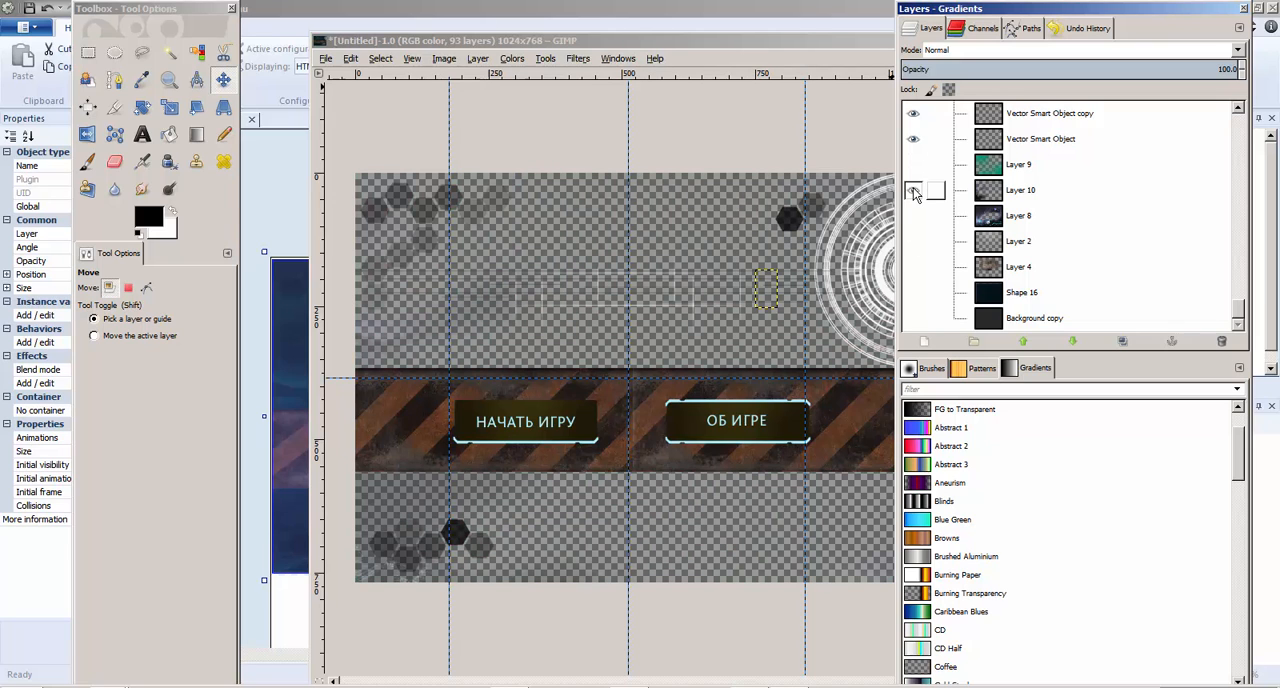
{"action": "left_click", "coordinate": [915, 165]}
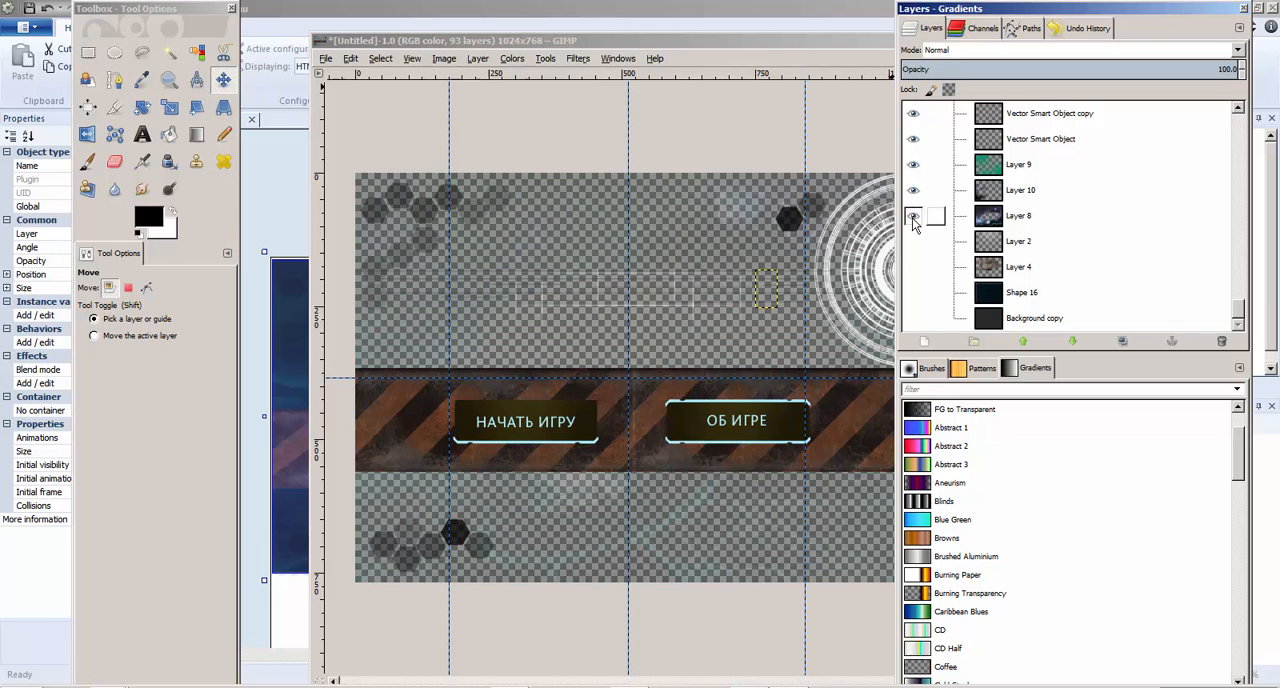
{"action": "left_click", "coordinate": [912, 215]}
{"action": "left_click", "coordinate": [912, 243]}
{"action": "left_click", "coordinate": [912, 217]}
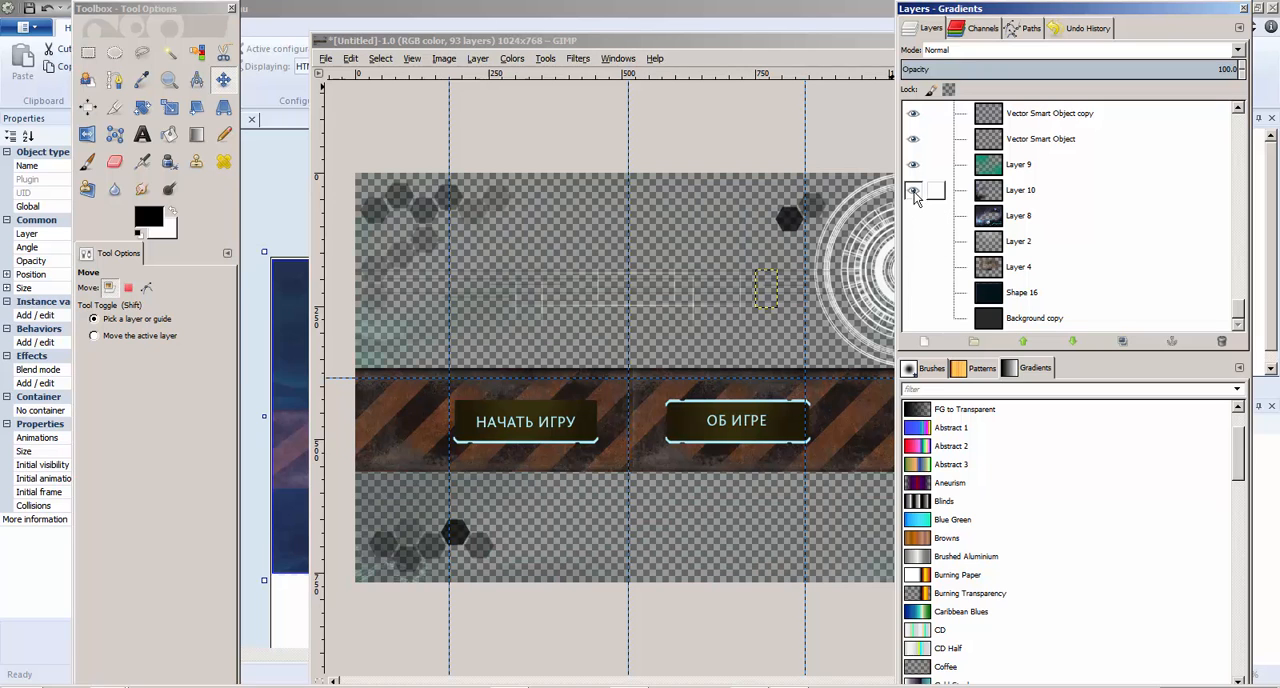
{"action": "left_click", "coordinate": [912, 191]}
{"action": "left_click", "coordinate": [912, 165]}
{"action": "left_click", "coordinate": [912, 165]}
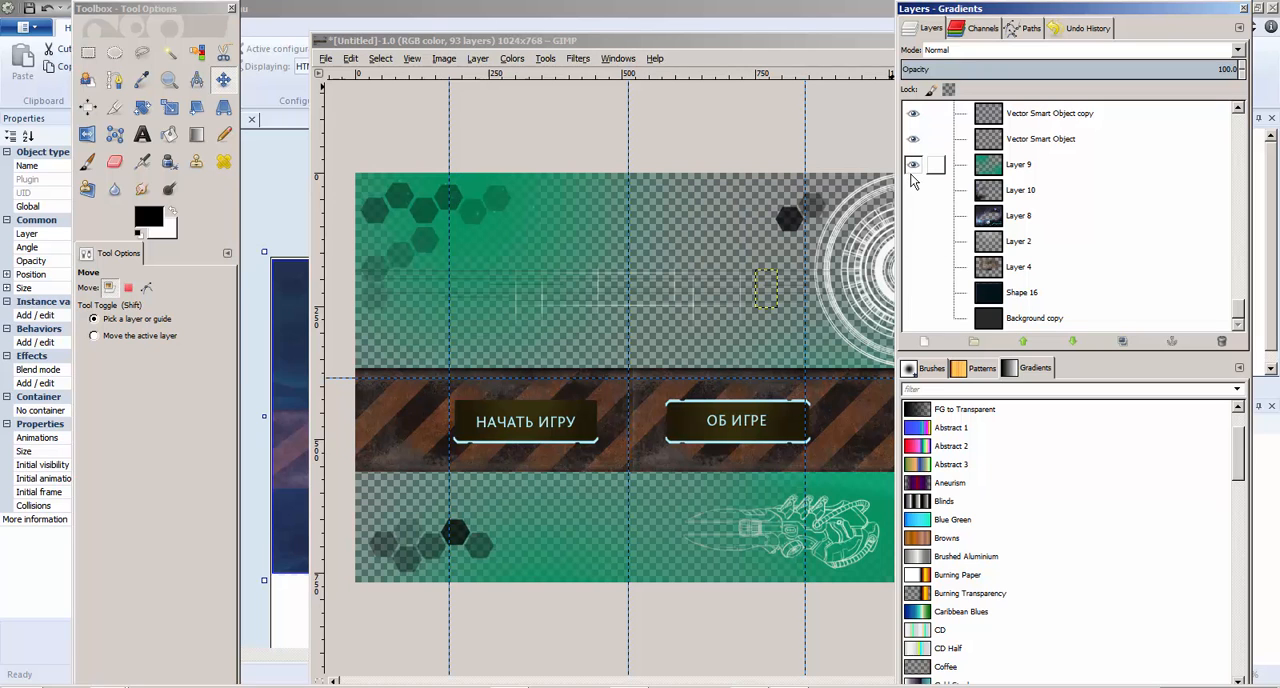
{"action": "left_click", "coordinate": [912, 165]}
Hide the Vector Smart Object layer and its copies up to Vector Smart Object copy 5
{"action": "left_click", "coordinate": [912, 139]}
{"action": "left_click", "coordinate": [912, 113]}
{"action": "scroll", "coordinate": [935, 200], "scroll_direction": "up", "scroll_amount": 2}
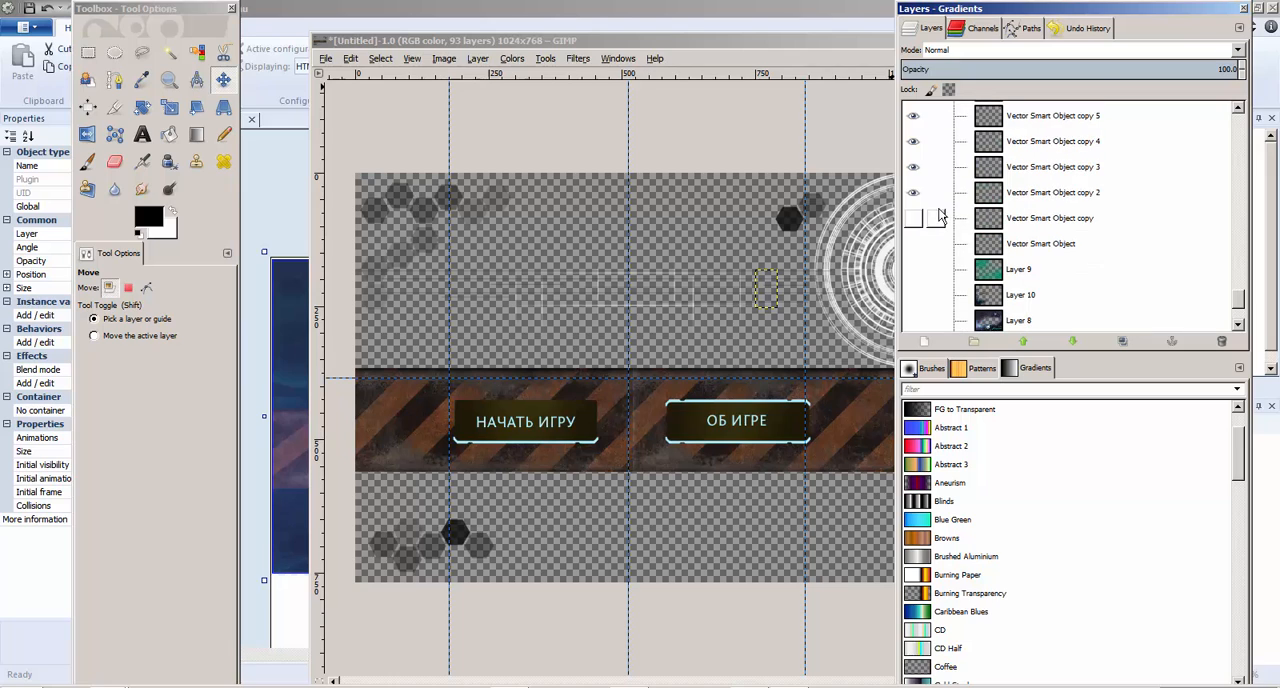
{"action": "left_click", "coordinate": [912, 192]}
{"action": "left_click", "coordinate": [912, 166]}
{"action": "left_click", "coordinate": [912, 141]}
{"action": "left_click", "coordinate": [912, 115]}
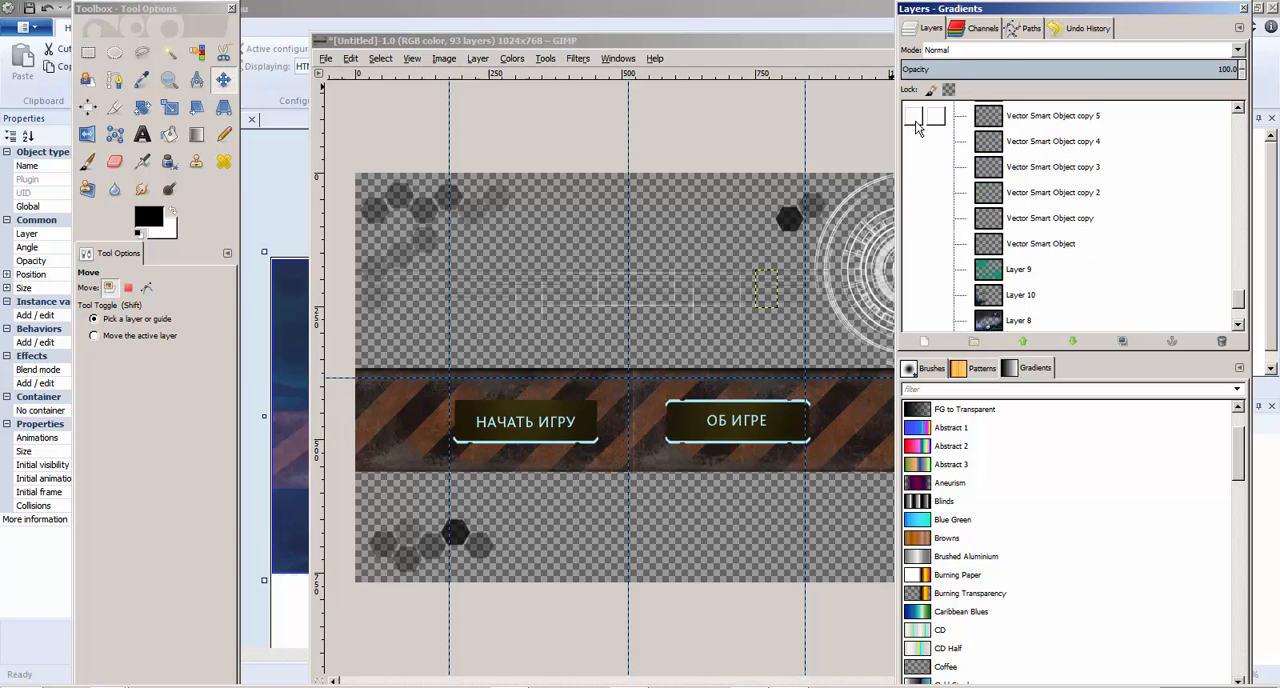
Hide the Vector Smart Object copy 6, copy 7 and copy 8 layers
{"action": "scroll", "coordinate": [931, 208], "scroll_direction": "up", "scroll_amount": 4}
{"action": "left_click", "coordinate": [914, 230]}
{"action": "left_click", "coordinate": [915, 208]}
{"action": "left_click", "coordinate": [914, 206]}
{"action": "left_click", "coordinate": [913, 181]}
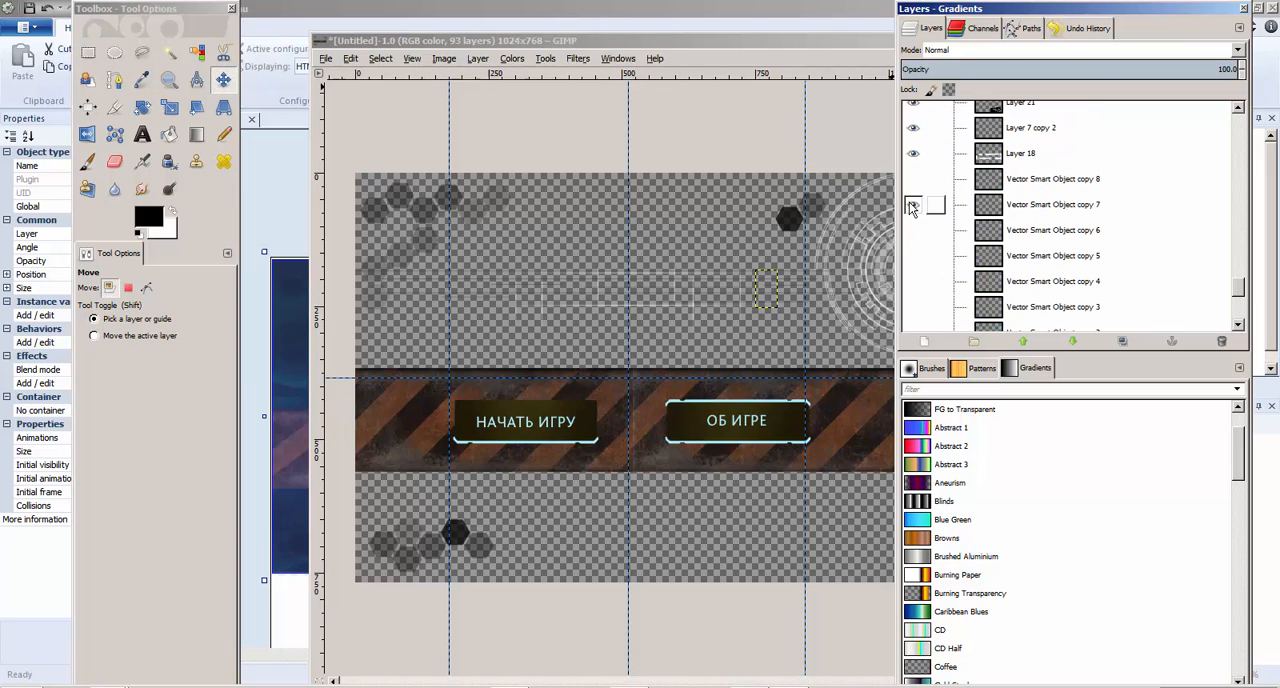
{"action": "left_click", "coordinate": [911, 206]}
Hide the Layer 18, Layer 7 copy 2 and Layer 21 layers along with the Bg group
{"action": "left_click", "coordinate": [912, 154]}
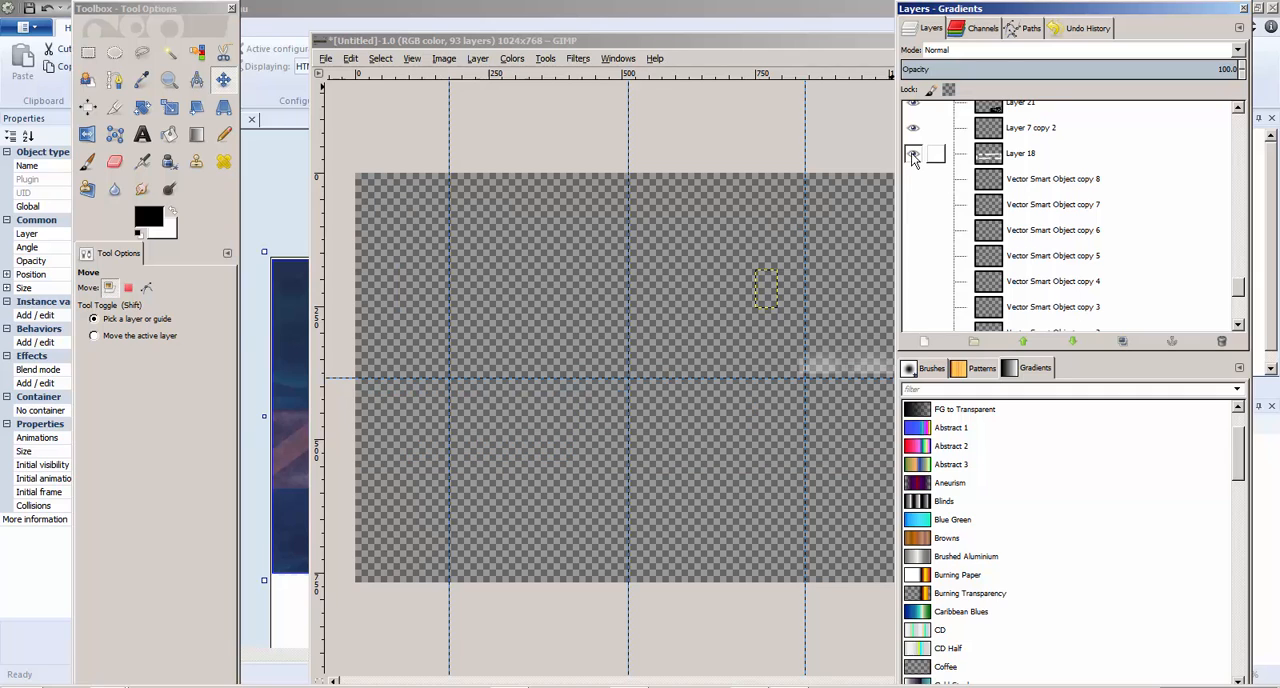
{"action": "left_click", "coordinate": [912, 154]}
{"action": "left_click", "coordinate": [913, 130]}
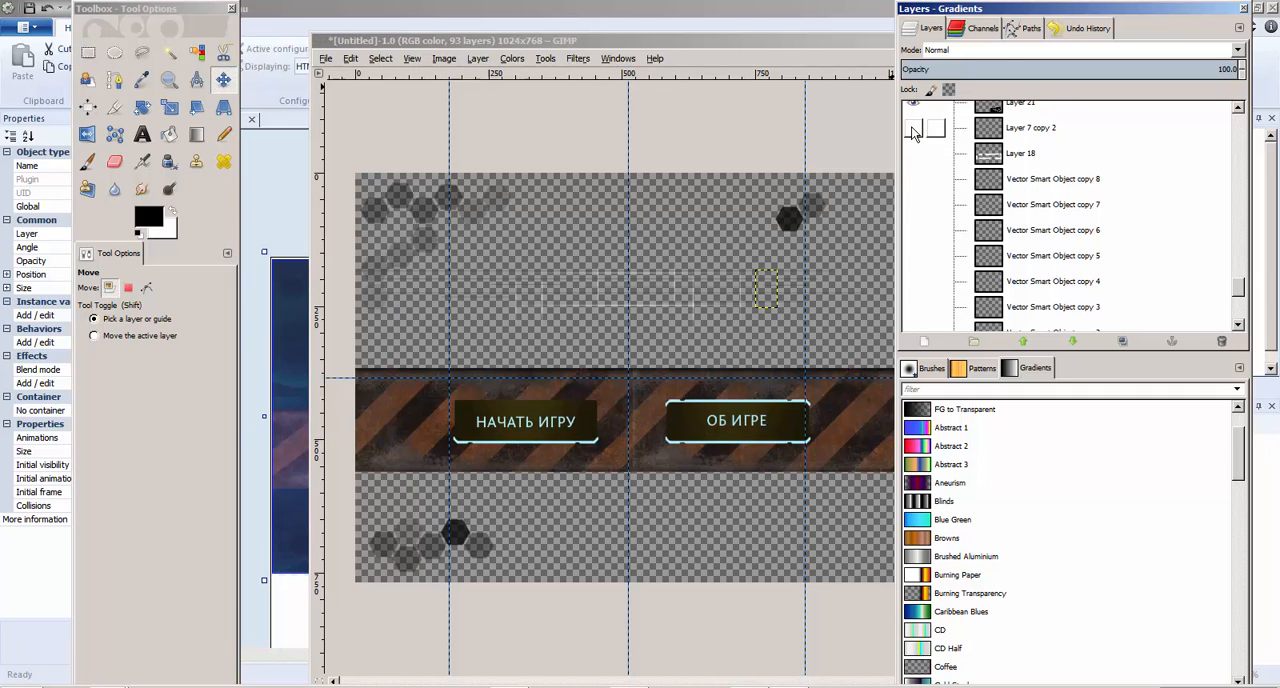
{"action": "scroll", "coordinate": [914, 191], "scroll_direction": "up", "scroll_amount": 2}
{"action": "left_click", "coordinate": [914, 122]}
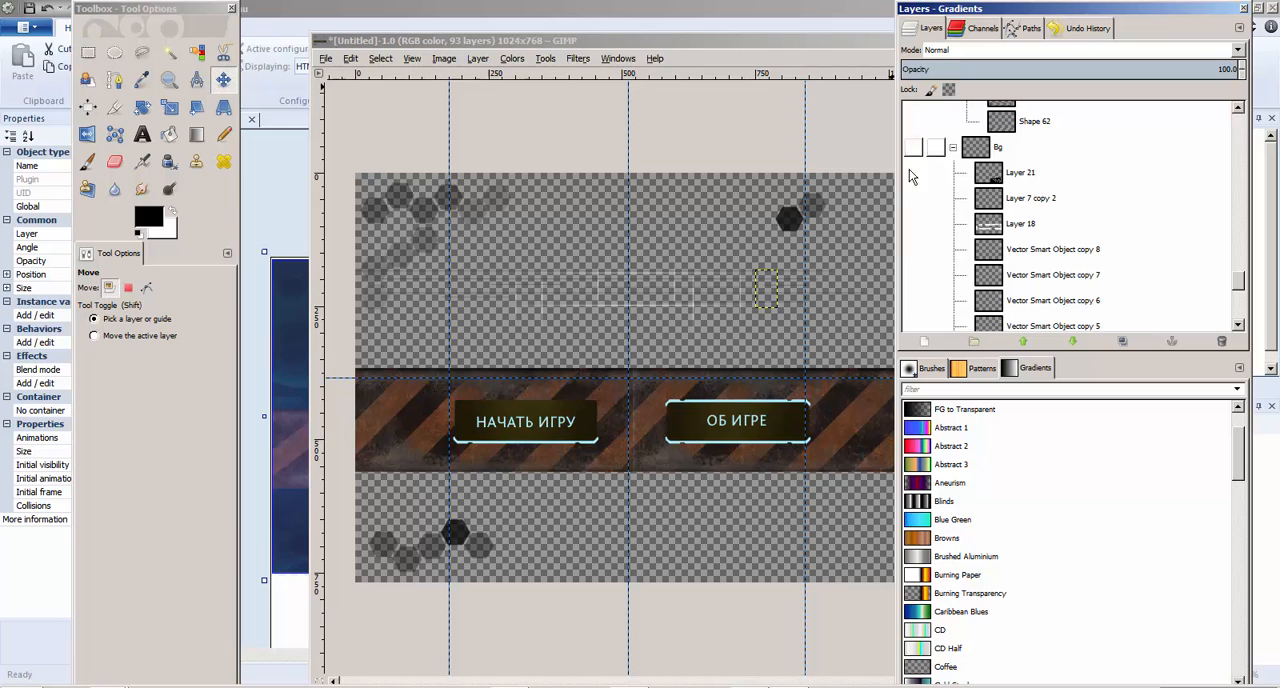
Hide the remaining Shape 62 hexagon copies together with the Group 13 and Group 13 copy groups
{"action": "scroll", "coordinate": [926, 220], "scroll_direction": "up", "scroll_amount": 4}
{"action": "left_click", "coordinate": [914, 236]}
{"action": "scroll", "coordinate": [924, 239], "scroll_direction": "up", "scroll_amount": 8}
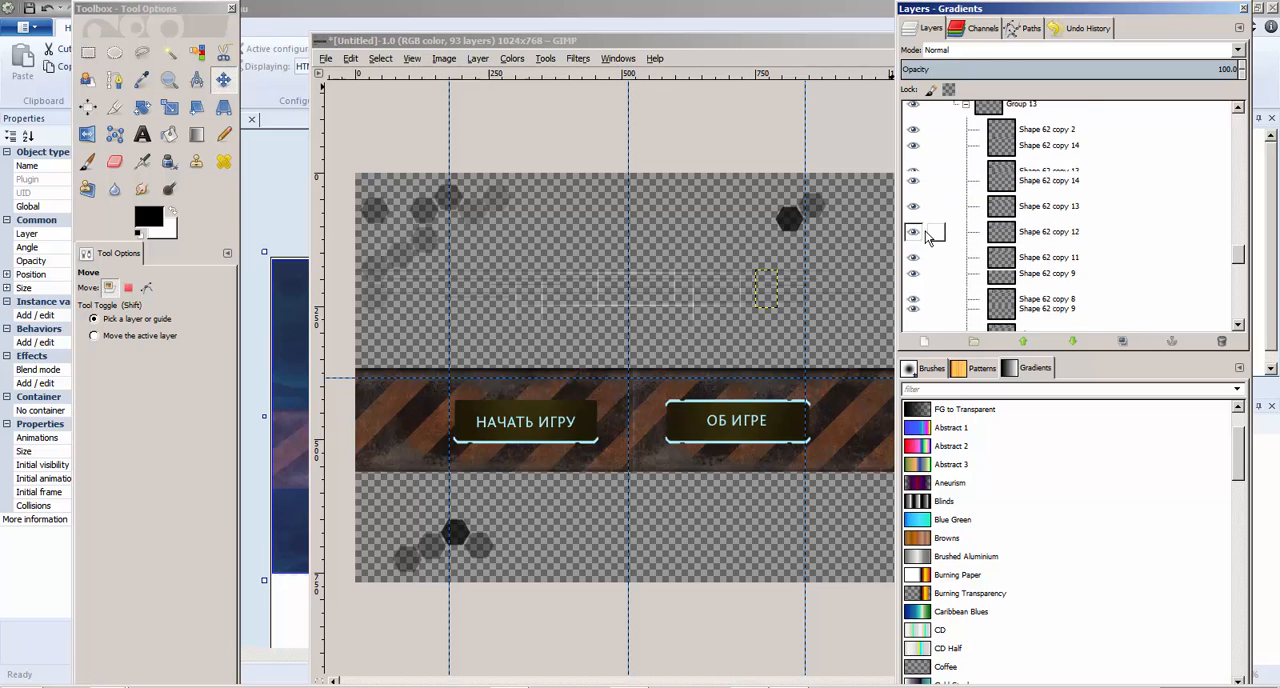
{"action": "left_click", "coordinate": [914, 243]}
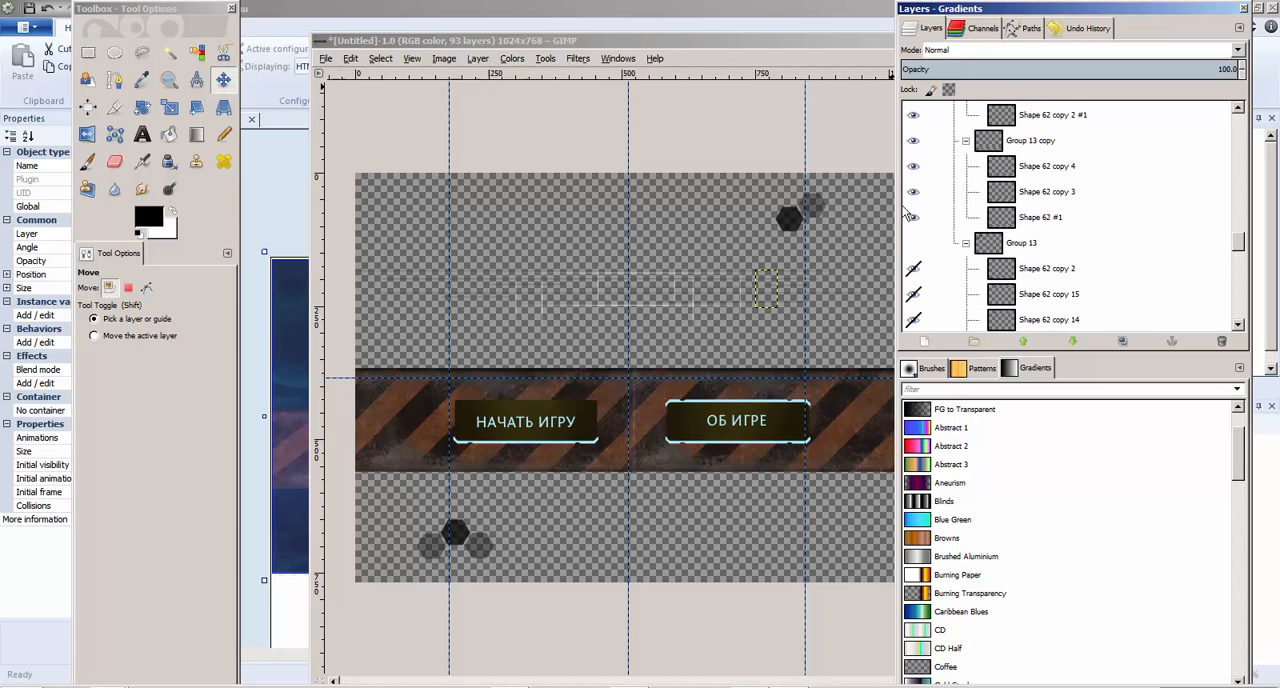
{"action": "left_click", "coordinate": [913, 140]}
{"action": "scroll", "coordinate": [935, 196], "scroll_direction": "up", "scroll_amount": 3}
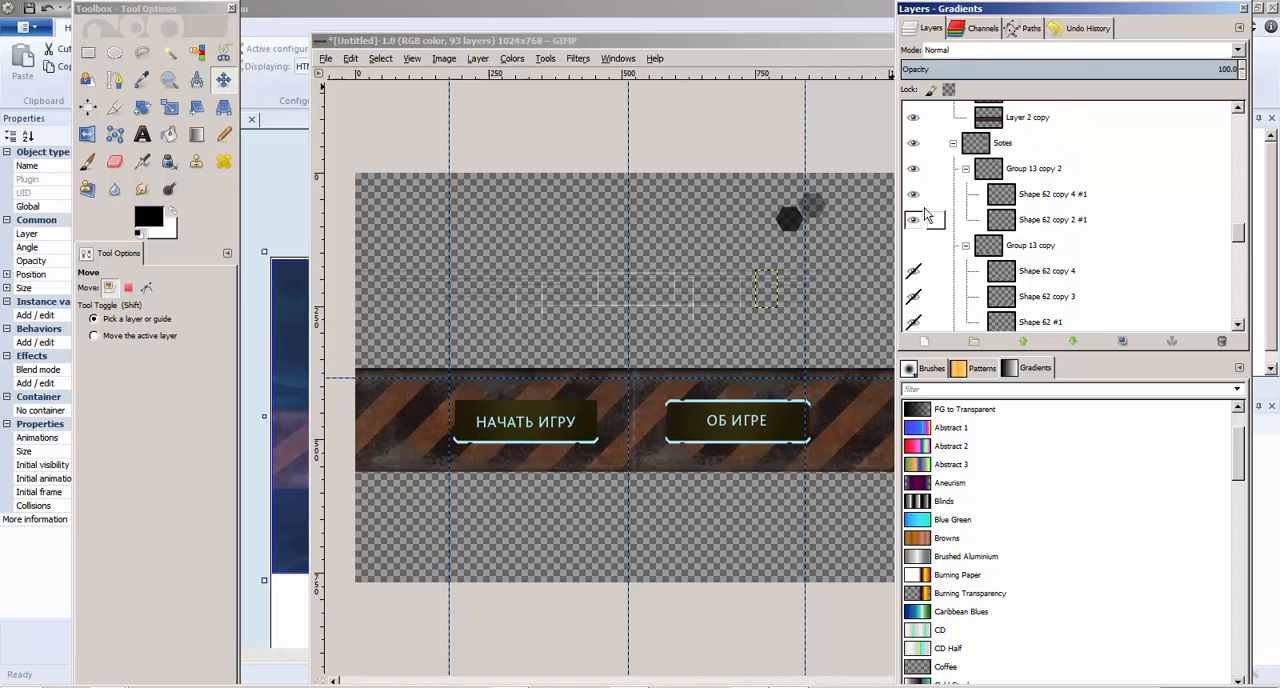
Hide the Sotes group, including Group 13 copy 2, and the Stroke group with the striped band
{"action": "left_click", "coordinate": [913, 145]}
{"action": "scroll", "coordinate": [915, 150], "scroll_direction": "up", "scroll_amount": 3}
{"action": "left_click", "coordinate": [913, 146]}
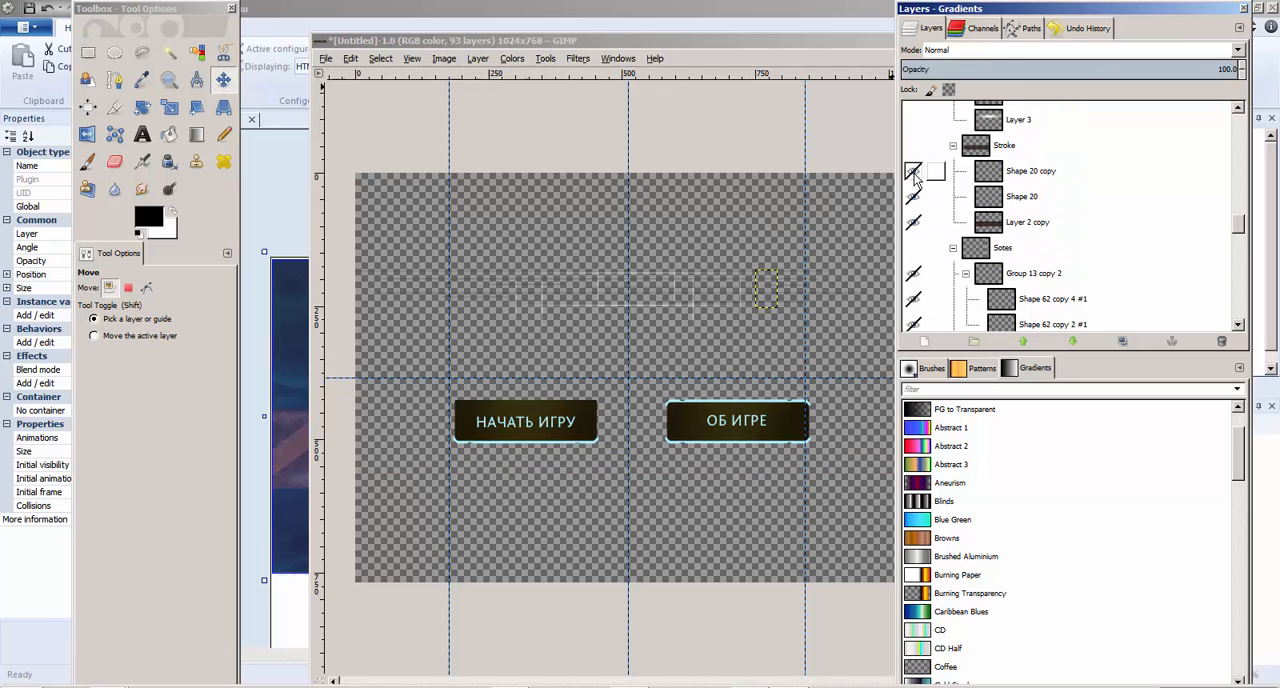
Hide the Logo group's lower layers from Layer 3 up to Shape 15, including the Group 3 copies, Layer 17 and Layer 17 copy
{"action": "scroll", "coordinate": [912, 215], "scroll_direction": "up", "scroll_amount": 1}
{"action": "scroll", "coordinate": [908, 218], "scroll_direction": "up", "scroll_amount": 3}
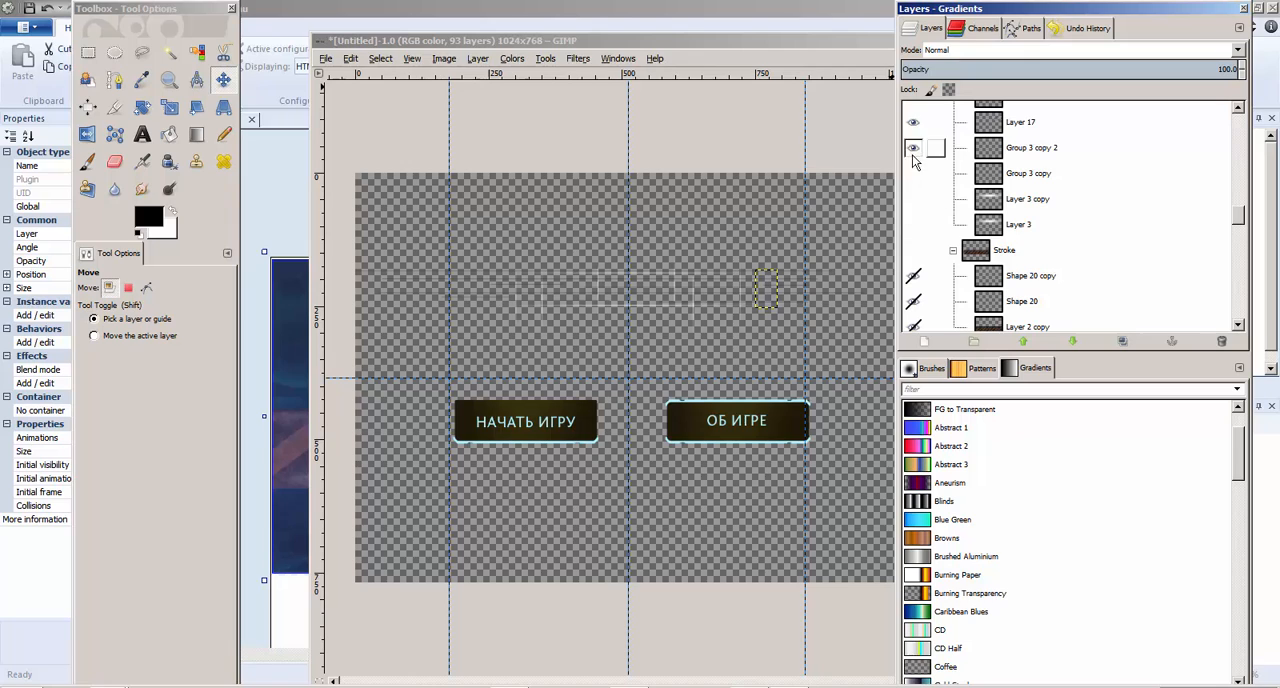
{"action": "scroll", "coordinate": [914, 262], "scroll_direction": "up", "scroll_amount": 4}
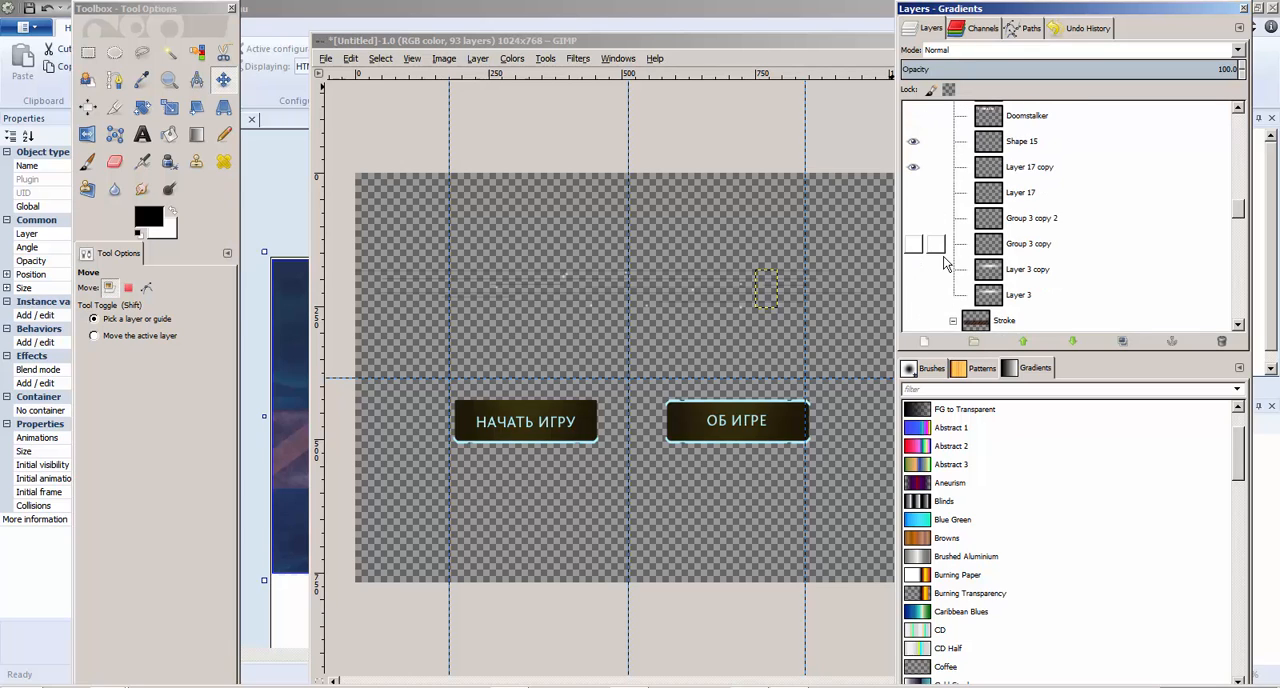
{"action": "left_click", "coordinate": [916, 177]}
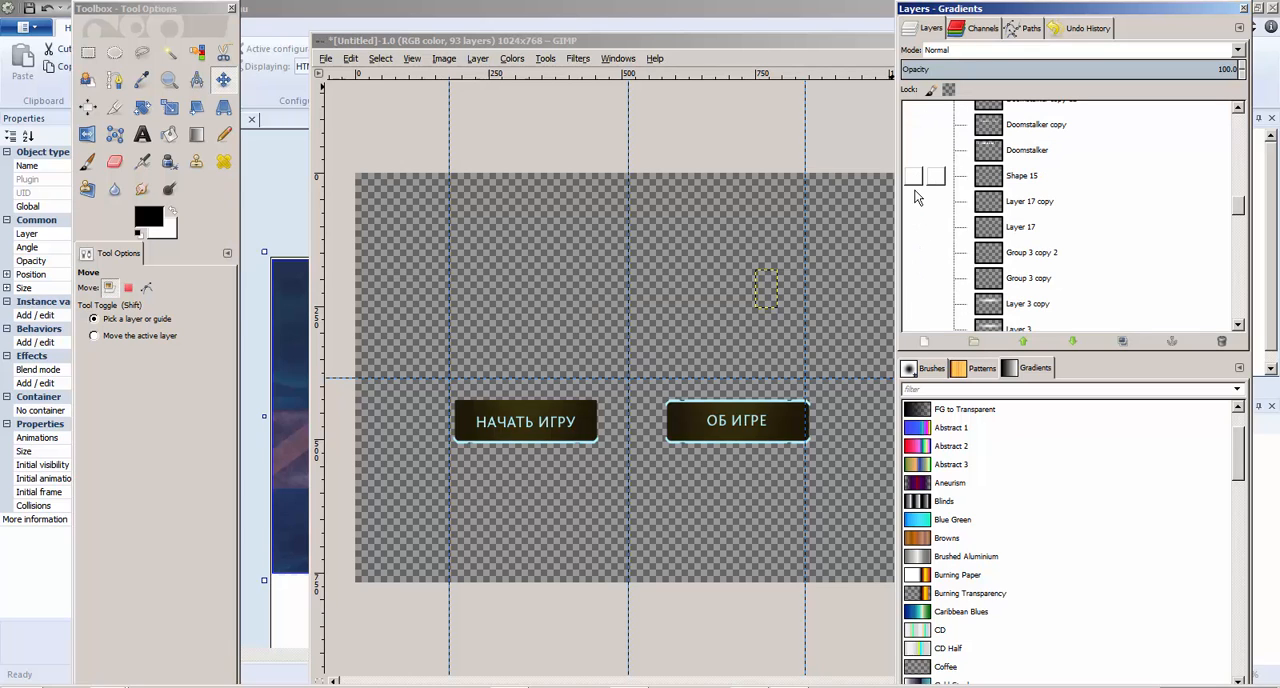
{"action": "scroll", "coordinate": [915, 205], "scroll_direction": "up", "scroll_amount": 8}
{"action": "scroll", "coordinate": [918, 206], "scroll_direction": "down", "scroll_amount": 1}
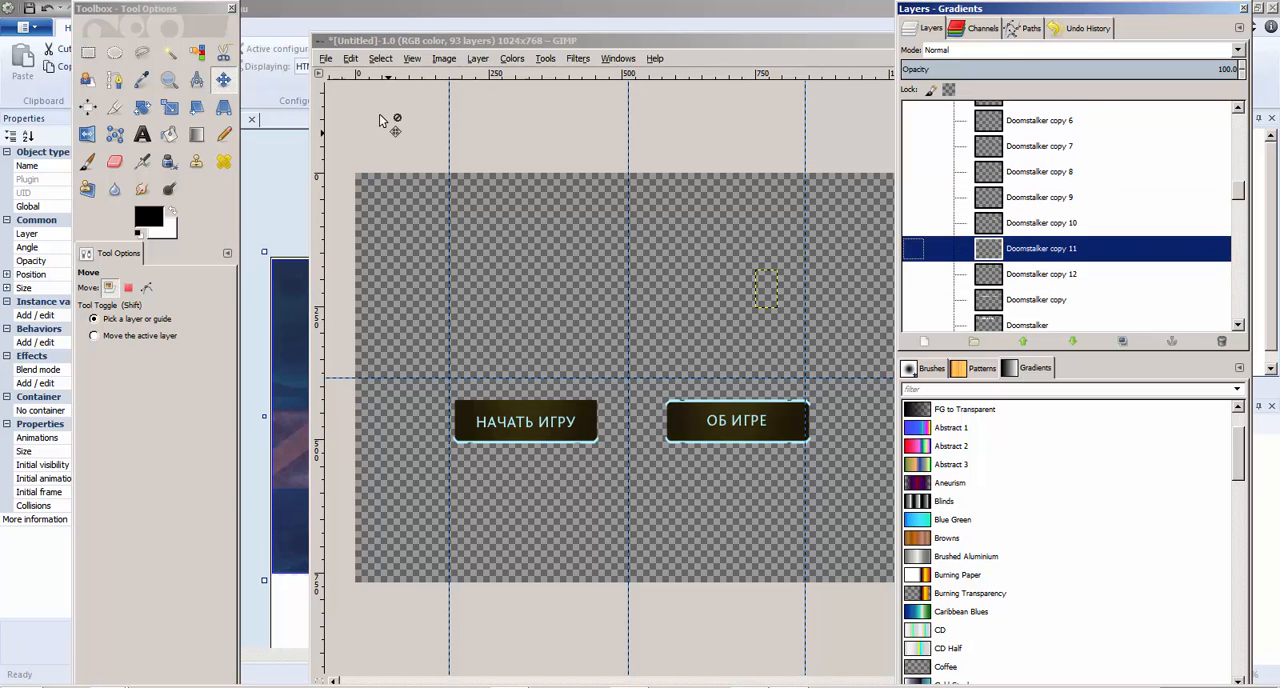
Export the visible buttons as buttons_1.png into the sci fi top down game folder with the current PNG options
{"action": "left_click", "coordinate": [325, 58]}
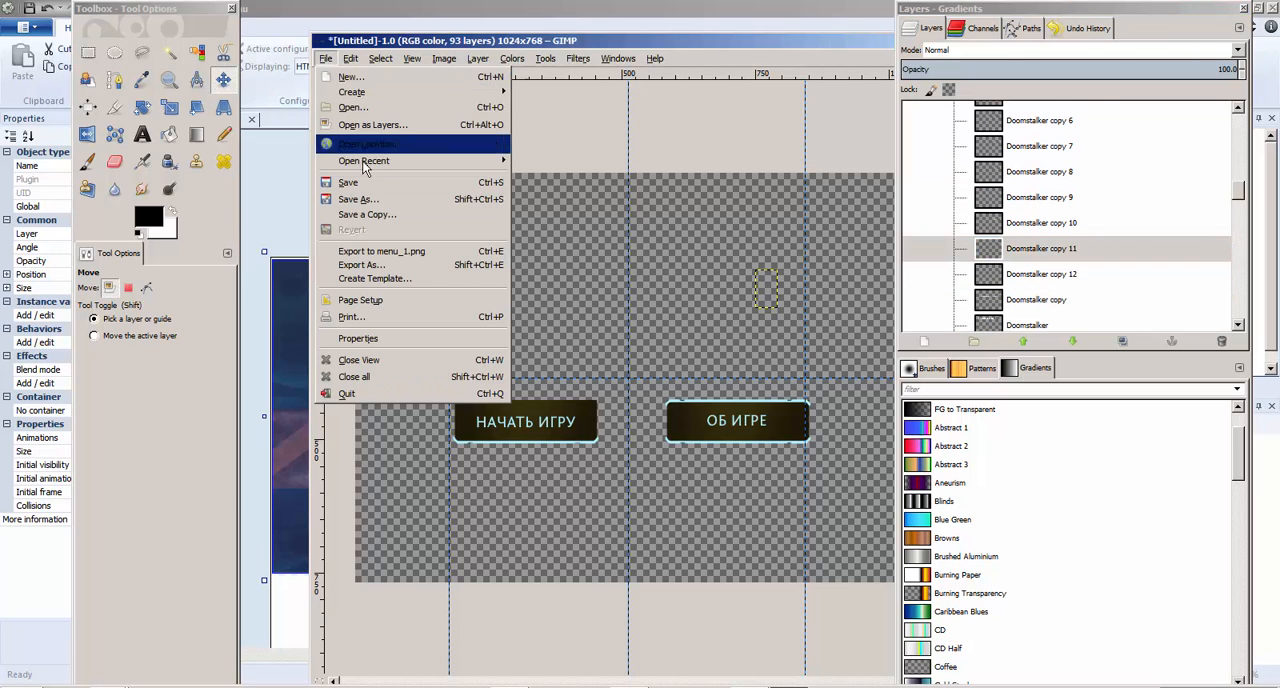
{"action": "left_click", "coordinate": [394, 268]}
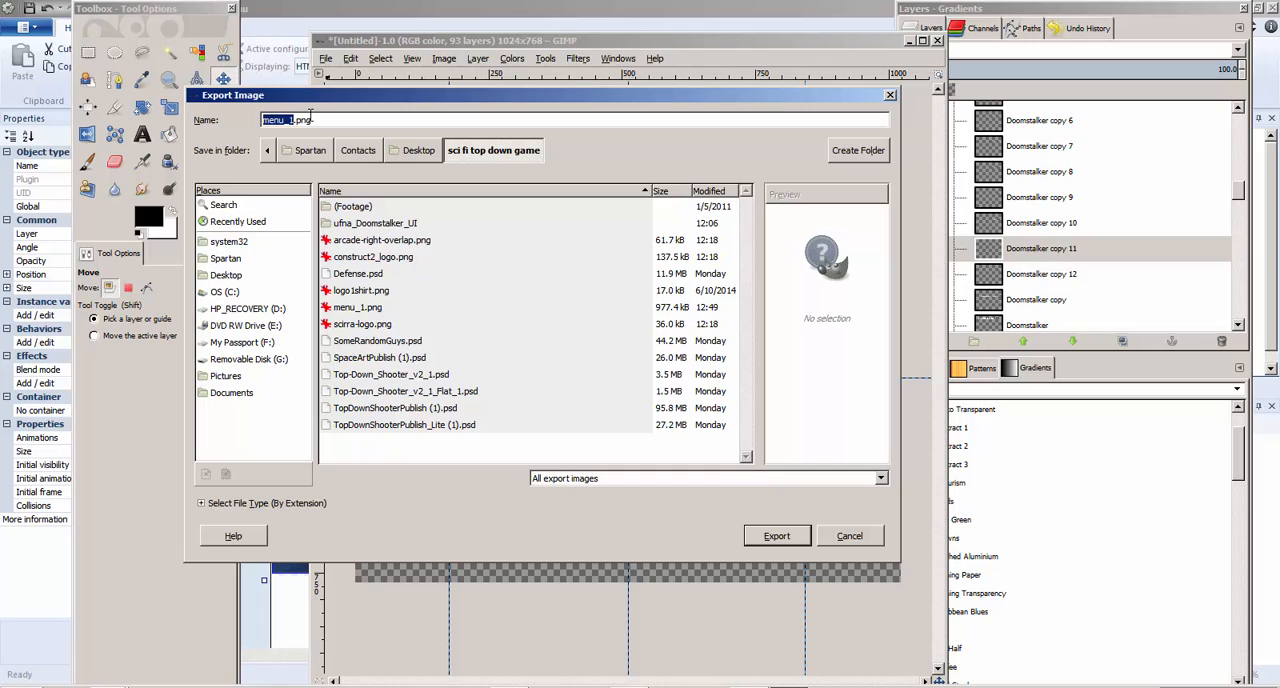
{"action": "type", "text": "buttons"}
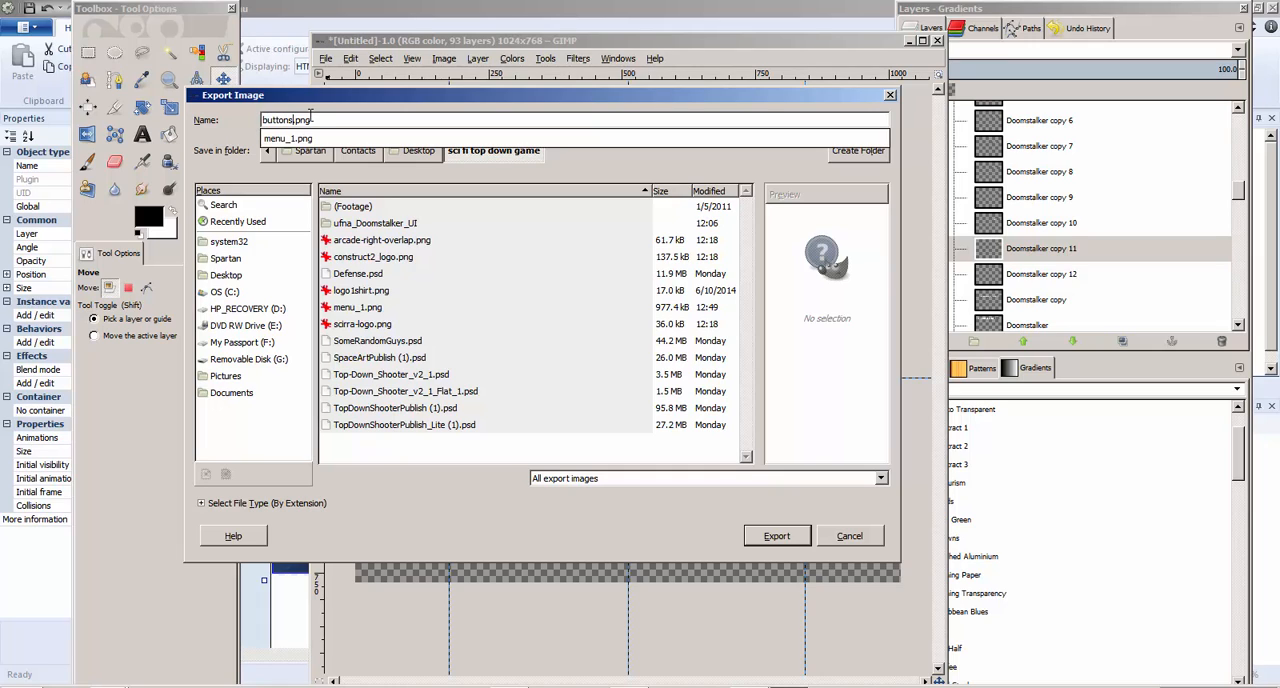
{"action": "left_click", "coordinate": [776, 547]}
{"action": "left_click", "coordinate": [776, 547]}
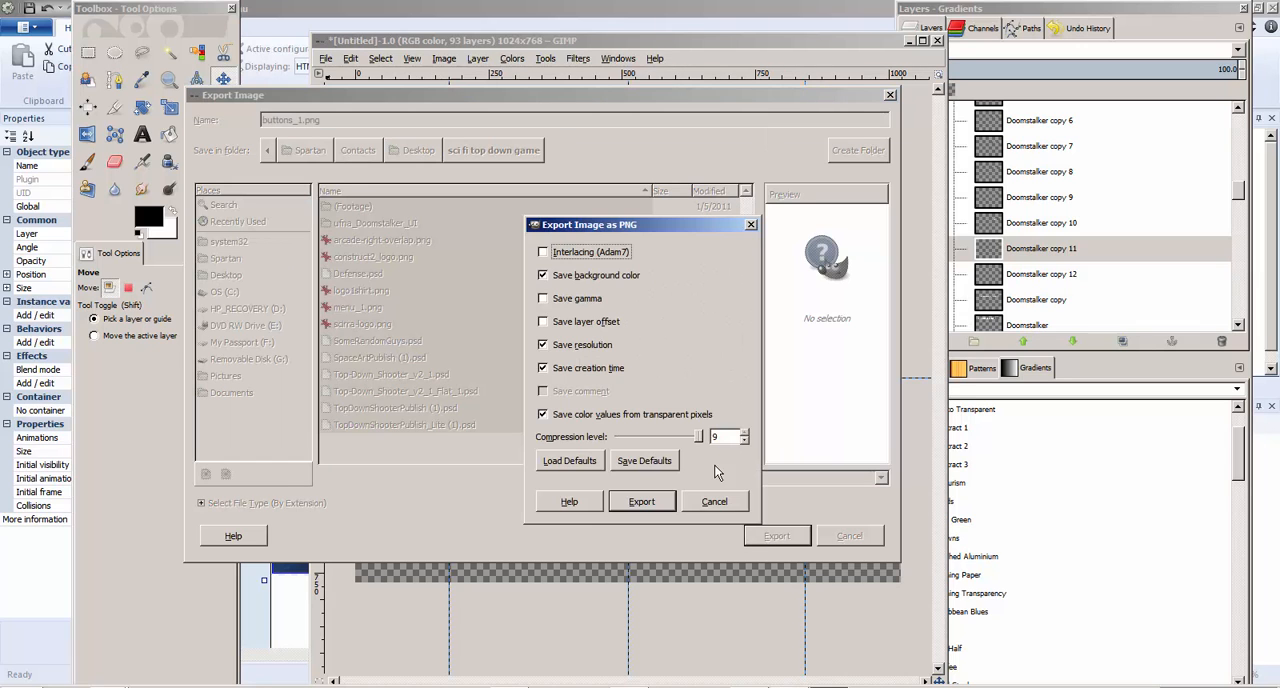
{"action": "left_click", "coordinate": [641, 501]}
Find Group 10 in the layer stack and toggle Shape 60 and Shape 61 to identify which button parts they draw
{"action": "scroll", "coordinate": [1028, 280], "scroll_direction": "down", "scroll_amount": 3}
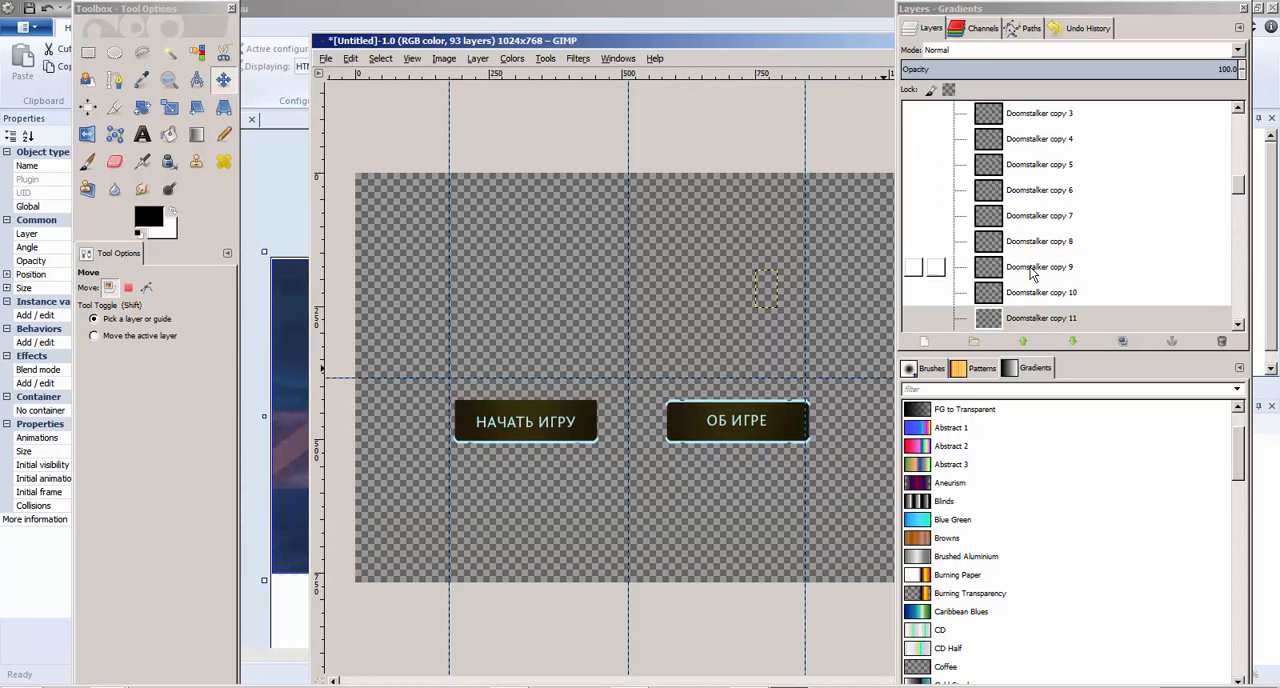
{"action": "scroll", "coordinate": [1028, 280], "scroll_direction": "down", "scroll_amount": 10}
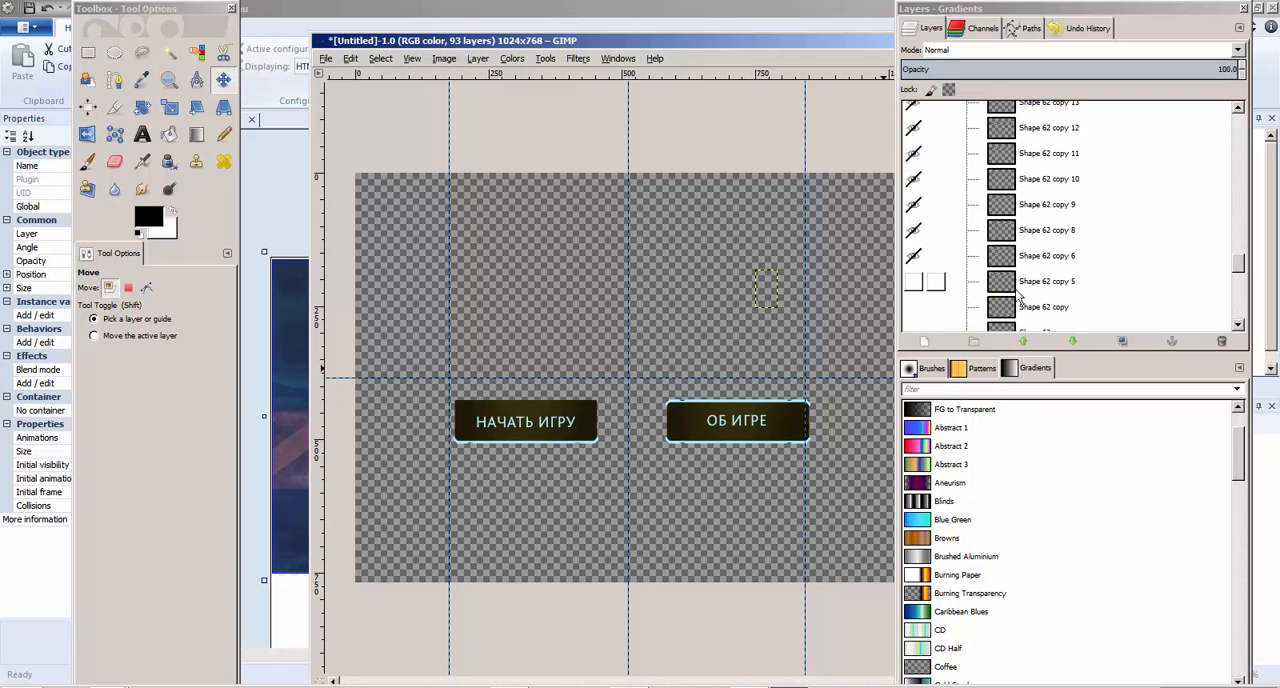
{"action": "scroll", "coordinate": [1014, 301], "scroll_direction": "down", "scroll_amount": 8}
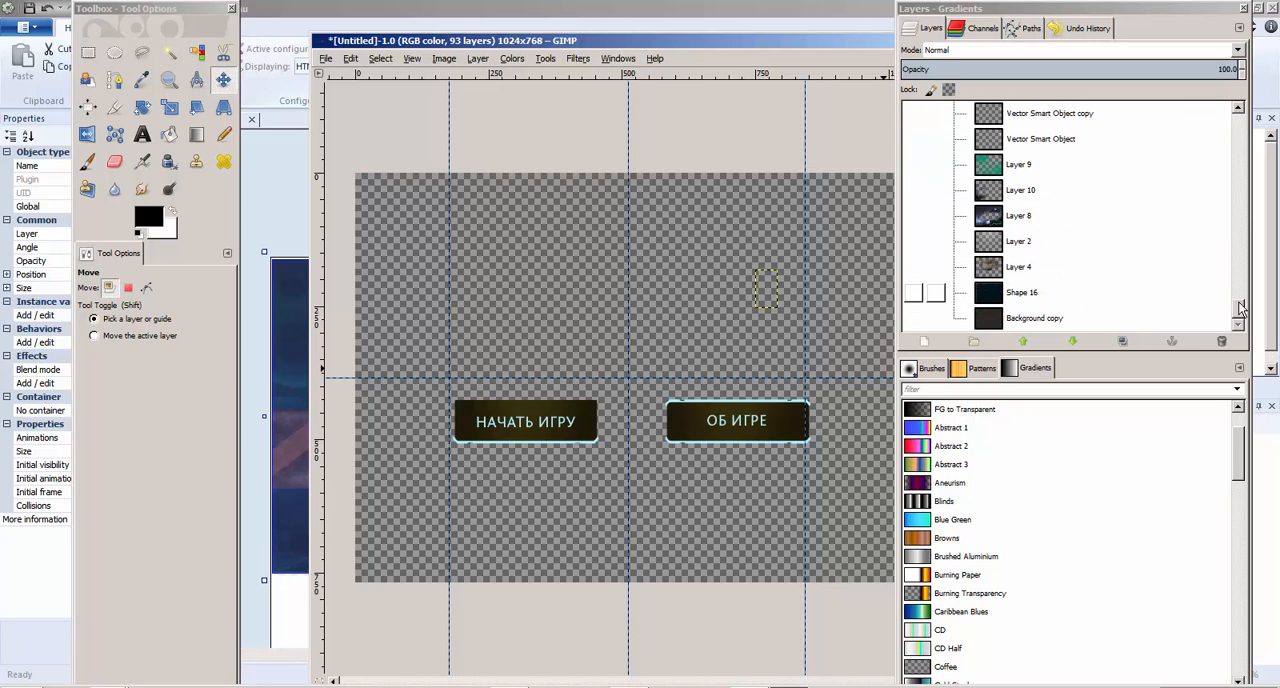
{"action": "left_click_drag", "start_coordinate": [1241, 308], "coordinate": [1243, 166]}
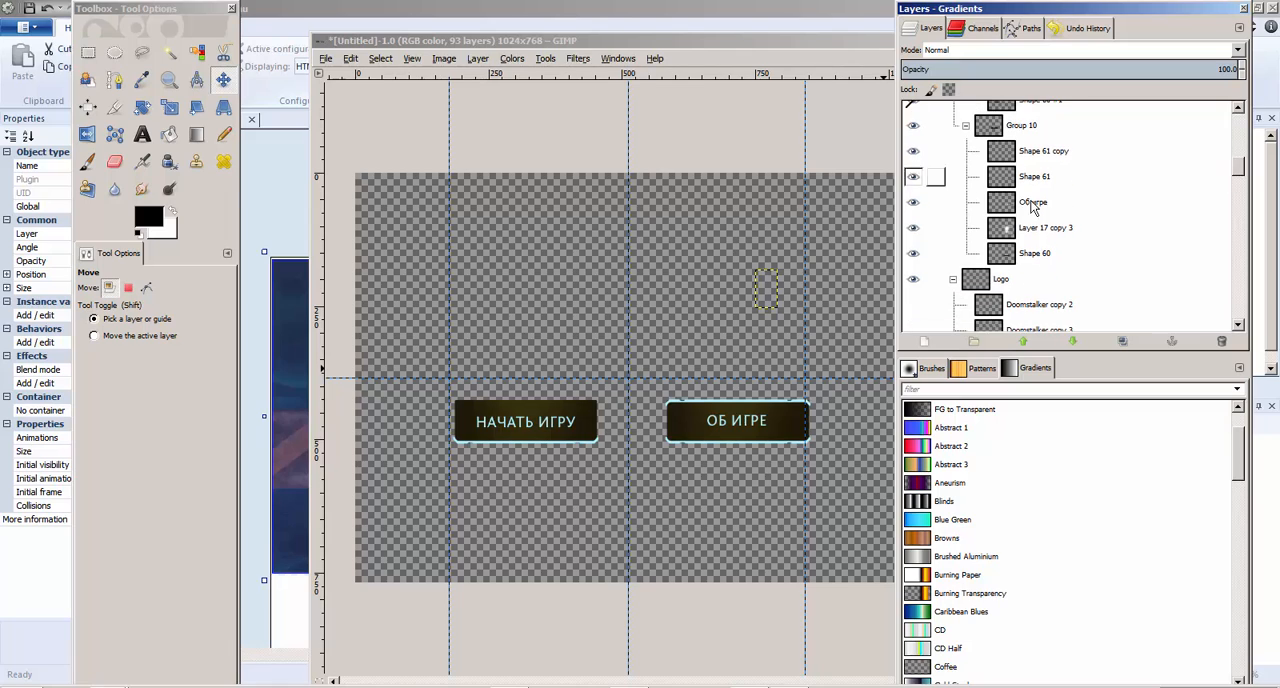
{"action": "left_click", "coordinate": [913, 254]}
{"action": "left_click", "coordinate": [913, 255]}
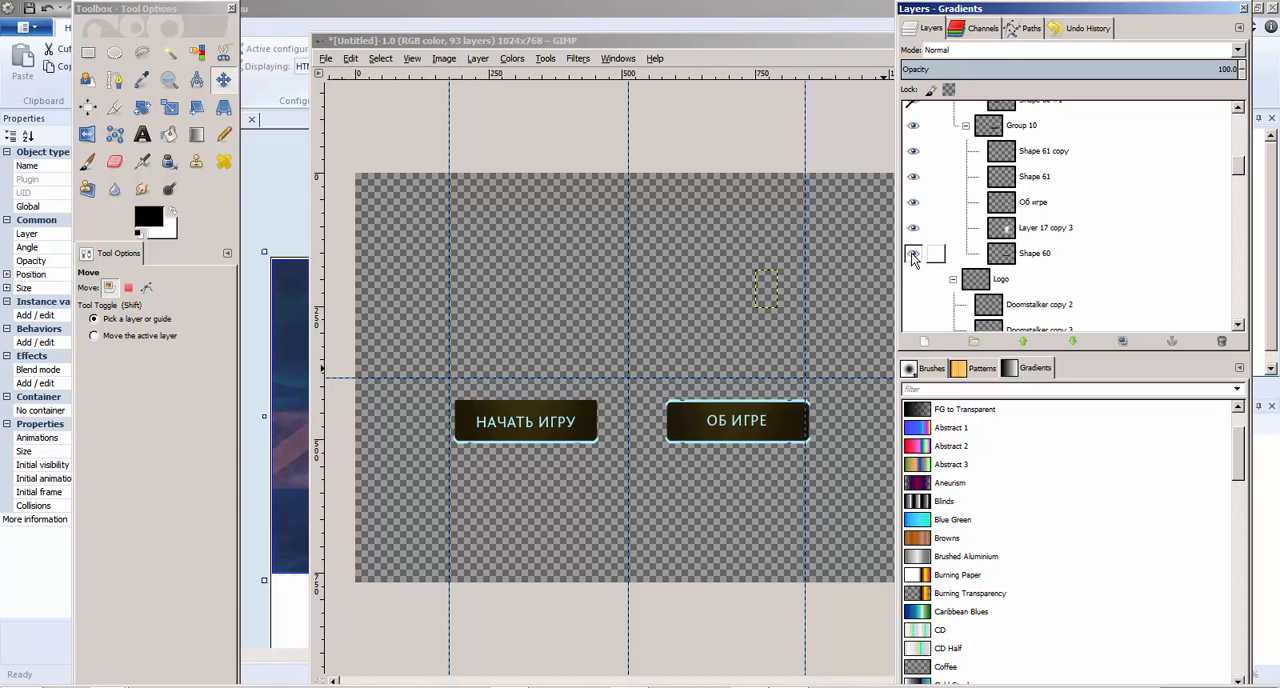
{"action": "left_click", "coordinate": [912, 180]}
{"action": "left_click", "coordinate": [912, 180]}
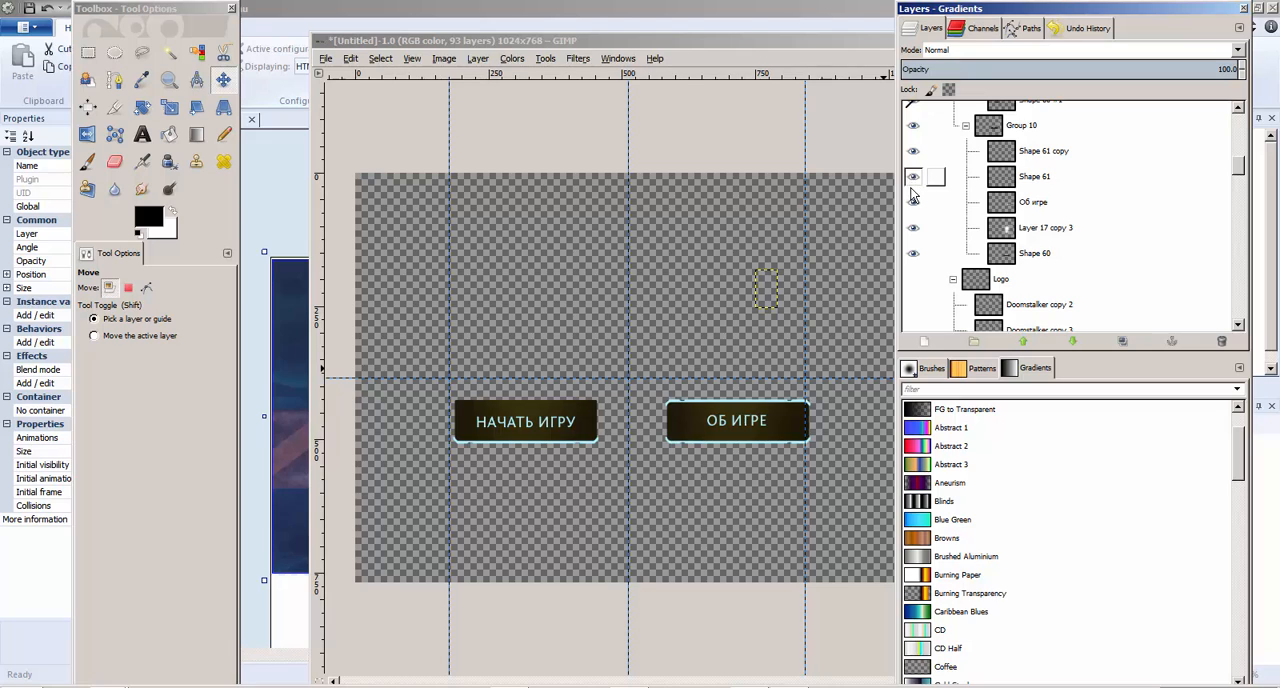
Hide the Об игре and начать игру #1 caption layers along with Shape 61 copy #2, keeping Shape 61 copy visible
{"action": "left_click", "coordinate": [912, 203]}
{"action": "left_click", "coordinate": [912, 151]}
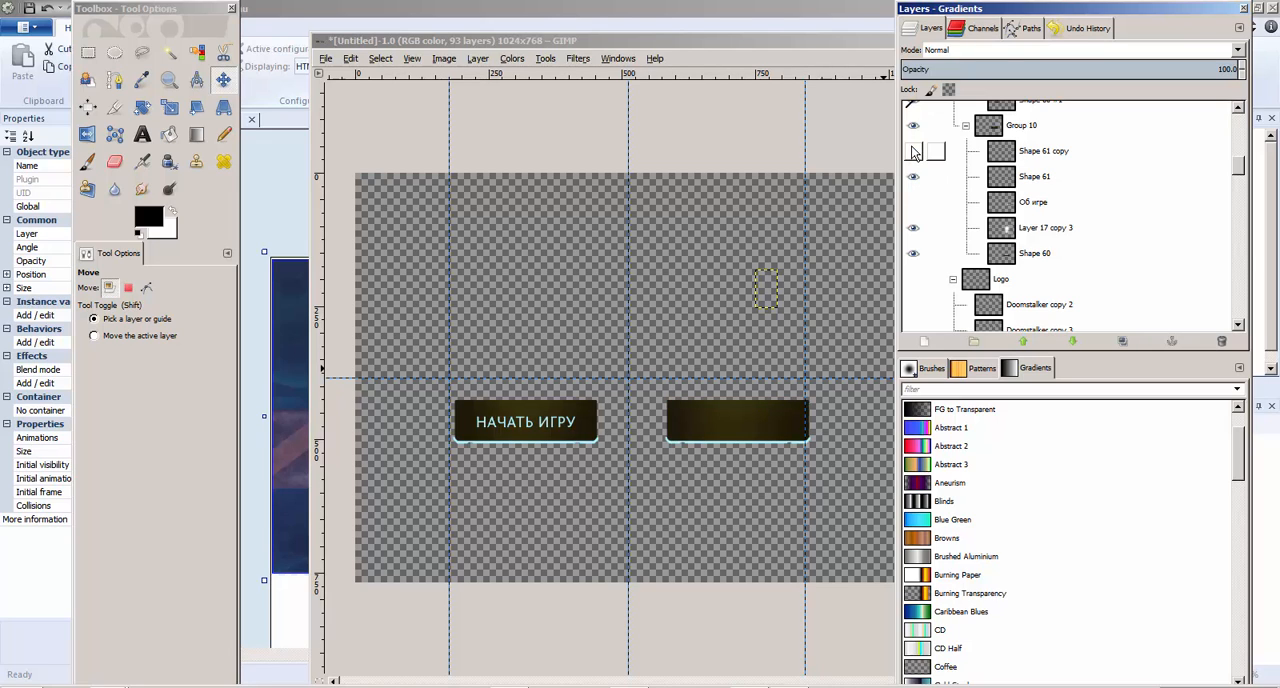
{"action": "left_click", "coordinate": [912, 151]}
{"action": "scroll", "coordinate": [915, 210], "scroll_direction": "up", "scroll_amount": 5}
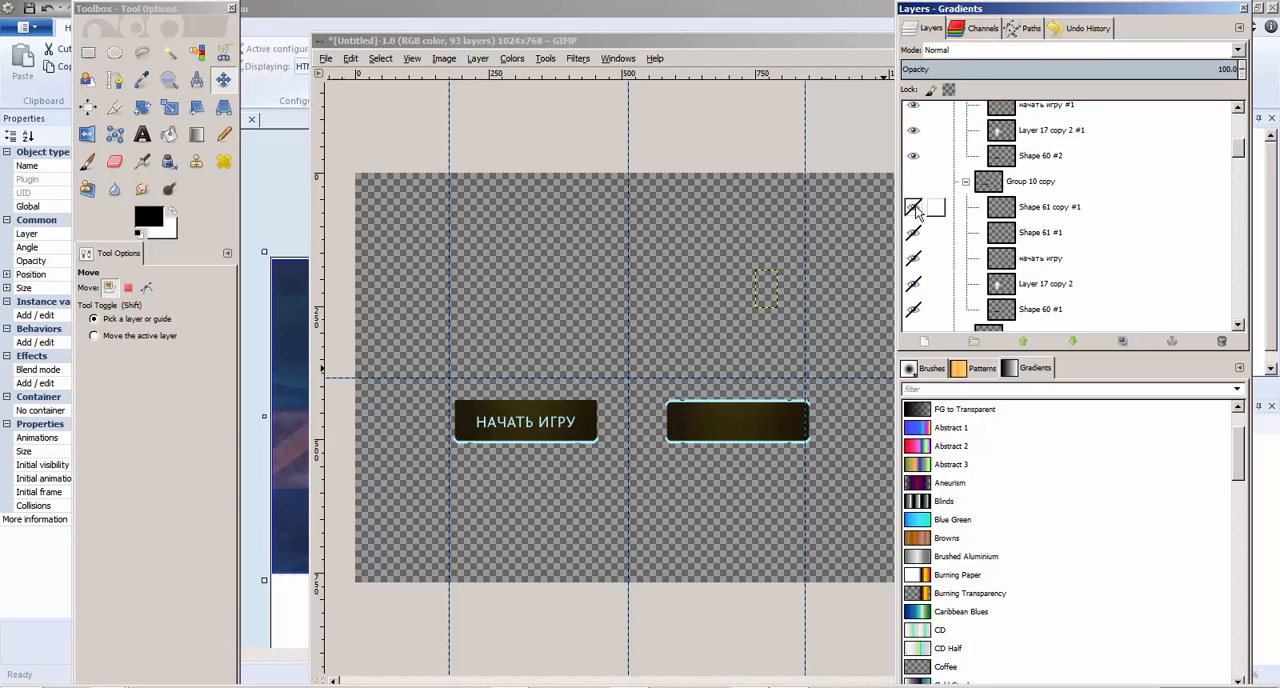
{"action": "left_click", "coordinate": [913, 175]}
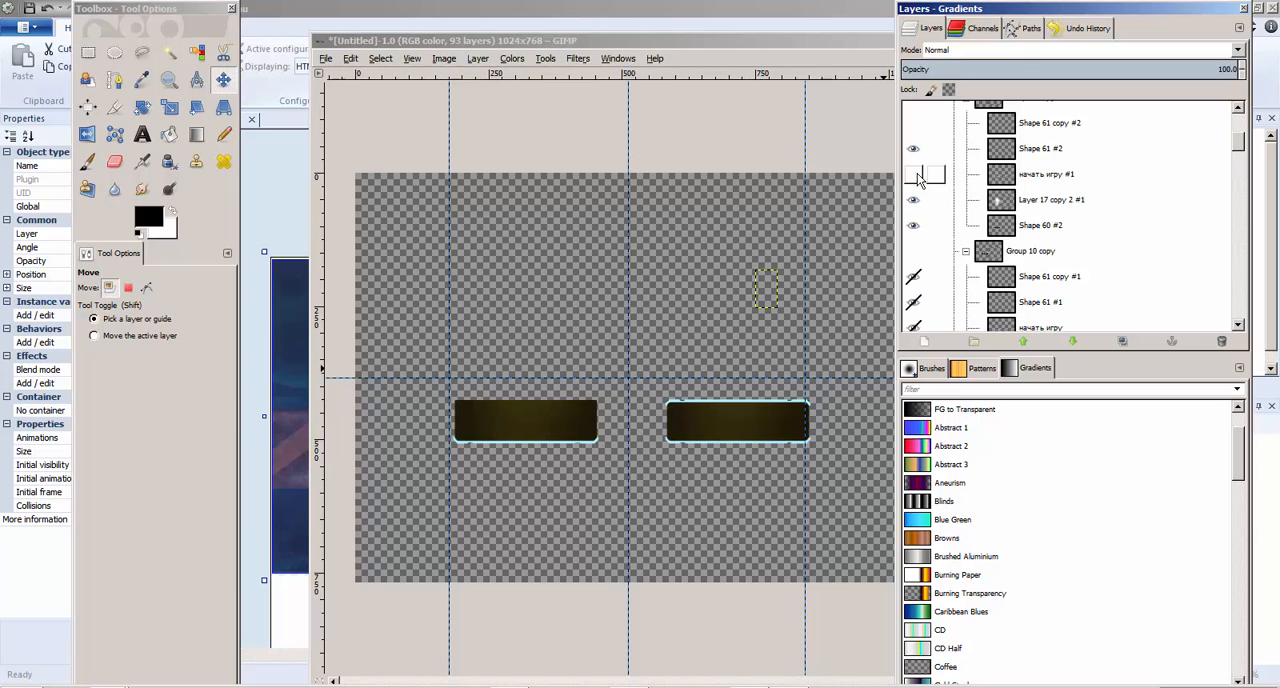
Export the caption-free buttons as buttons_1.png, replacing the existing file
{"action": "left_click", "coordinate": [327, 59]}
{"action": "left_click", "coordinate": [400, 265]}
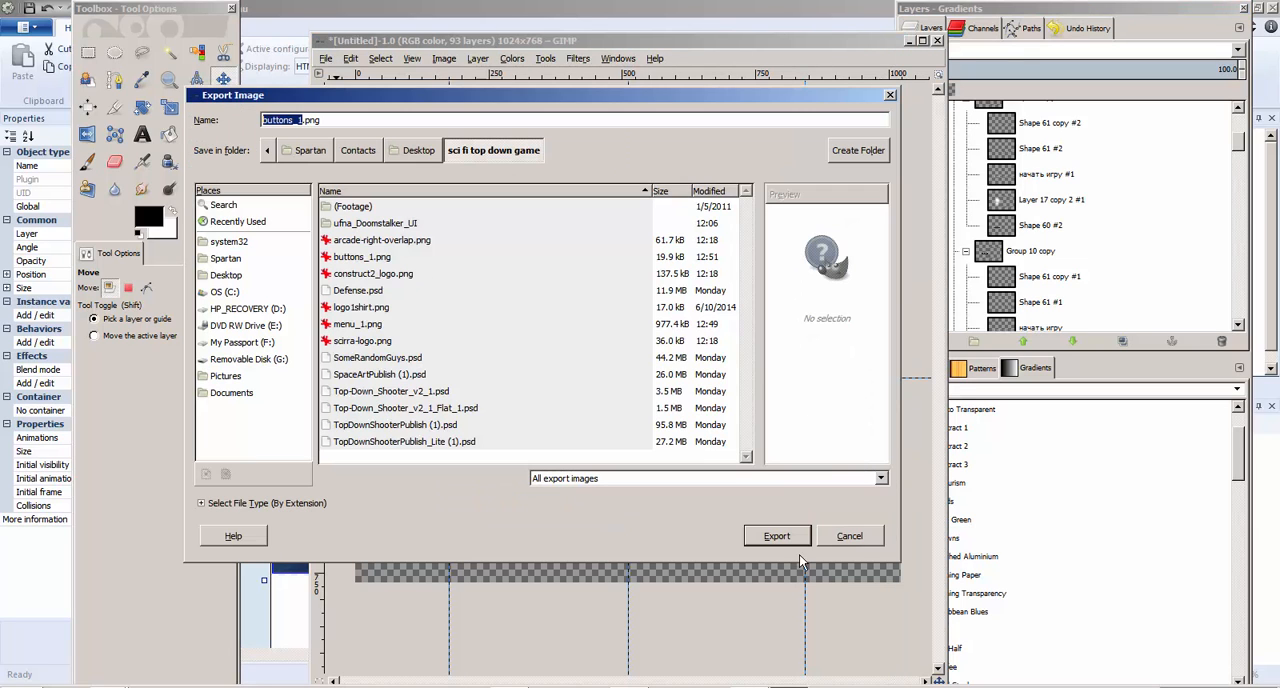
{"action": "left_click", "coordinate": [777, 537]}
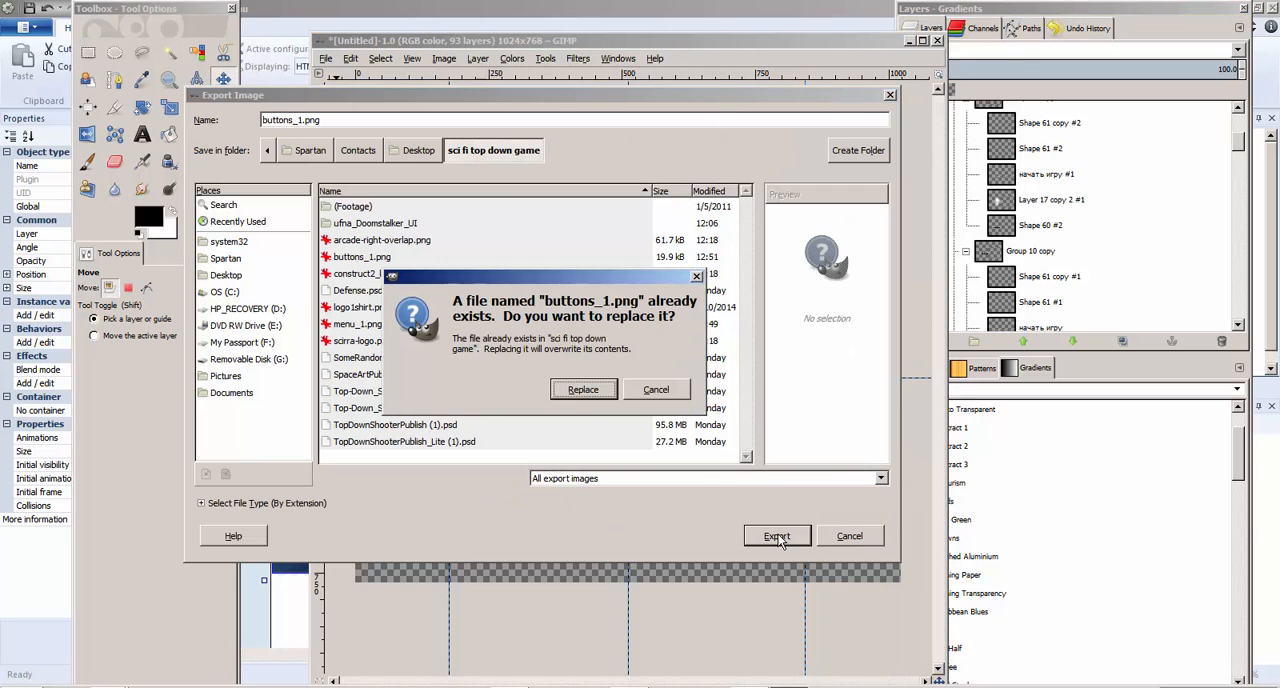
{"action": "left_click", "coordinate": [584, 391]}
{"action": "left_click", "coordinate": [638, 501]}
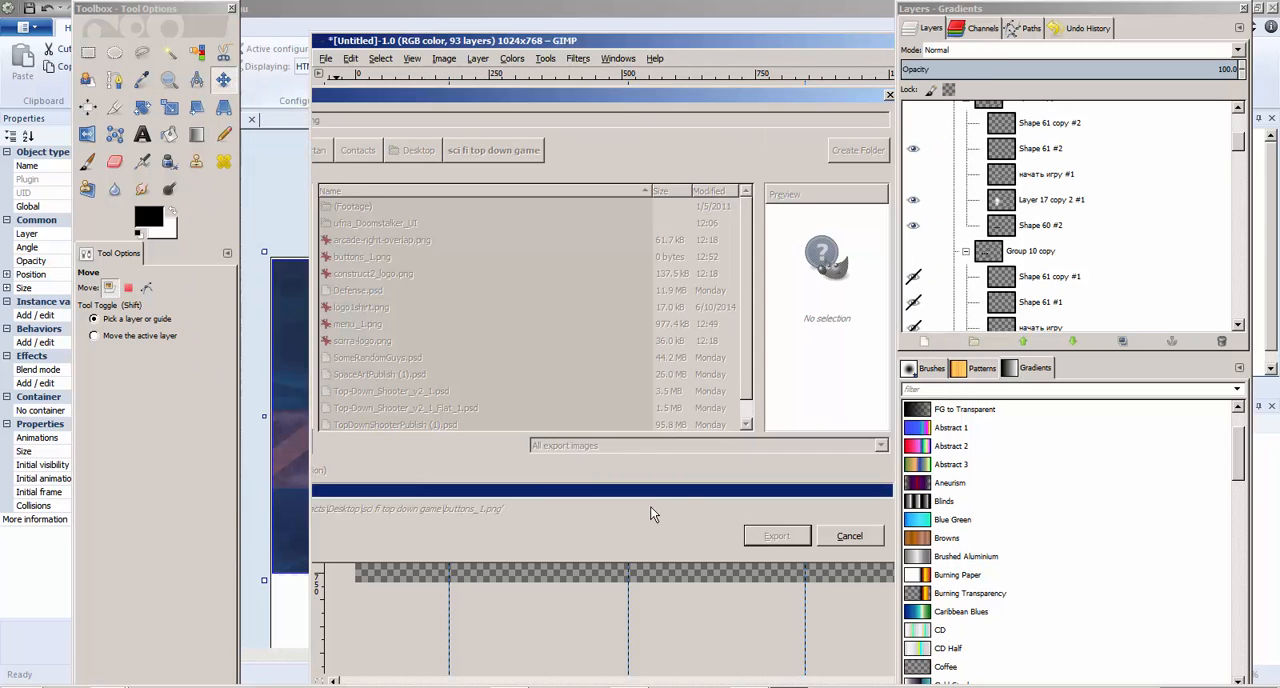
Switch to Construct 2 and add a new layer at the top of the starmenu layout
{"action": "key", "text": "alt+Tab"}
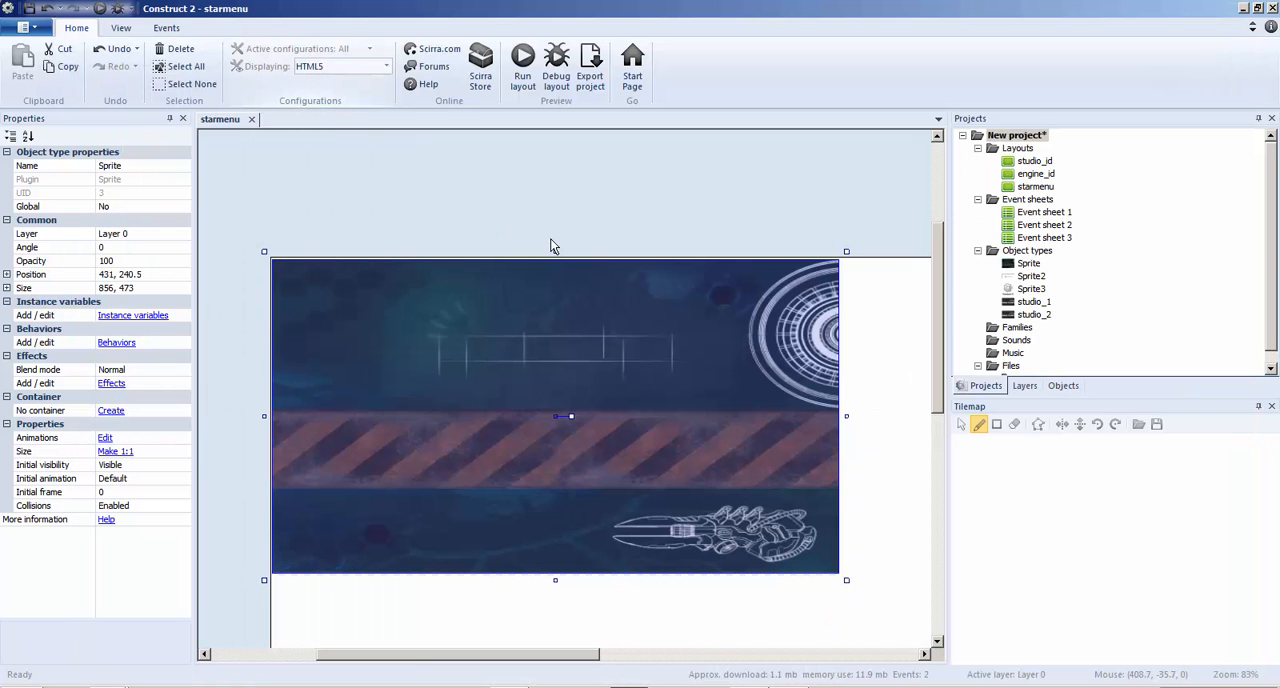
{"action": "left_click", "coordinate": [585, 193]}
{"action": "right_click", "coordinate": [585, 193]}
{"action": "left_click", "coordinate": [797, 170]}
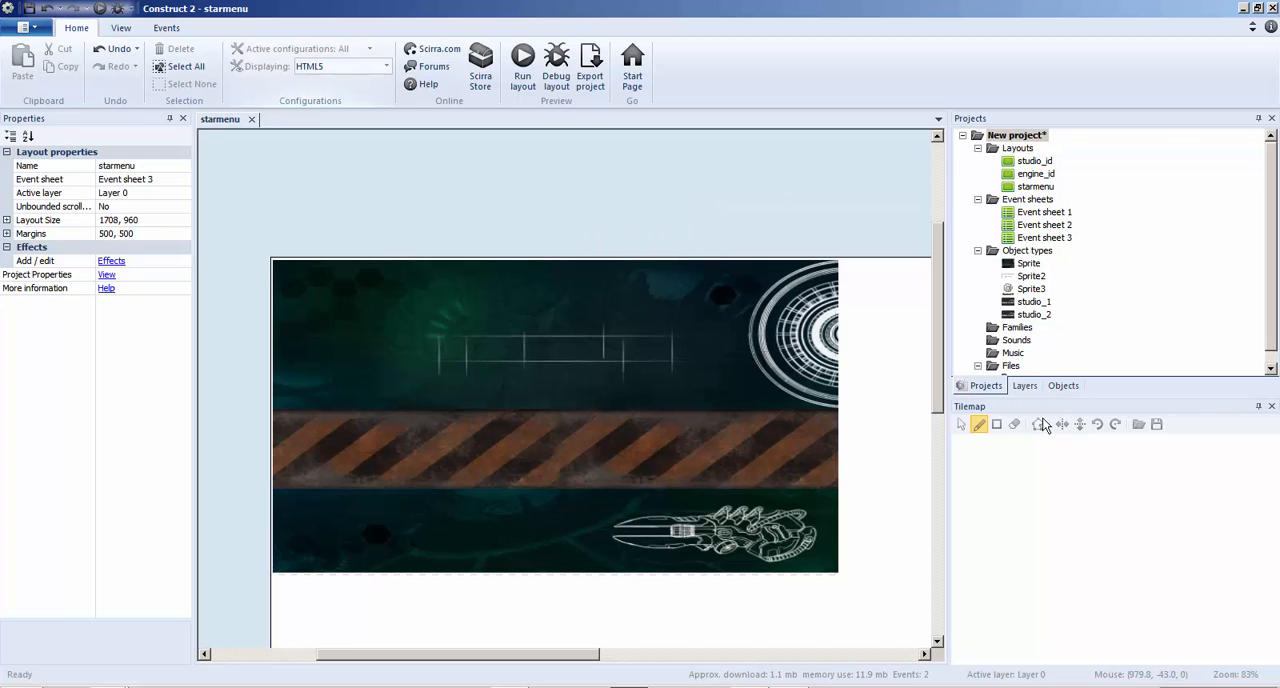
{"action": "left_click", "coordinate": [1024, 385]}
{"action": "right_click", "coordinate": [1031, 320]}
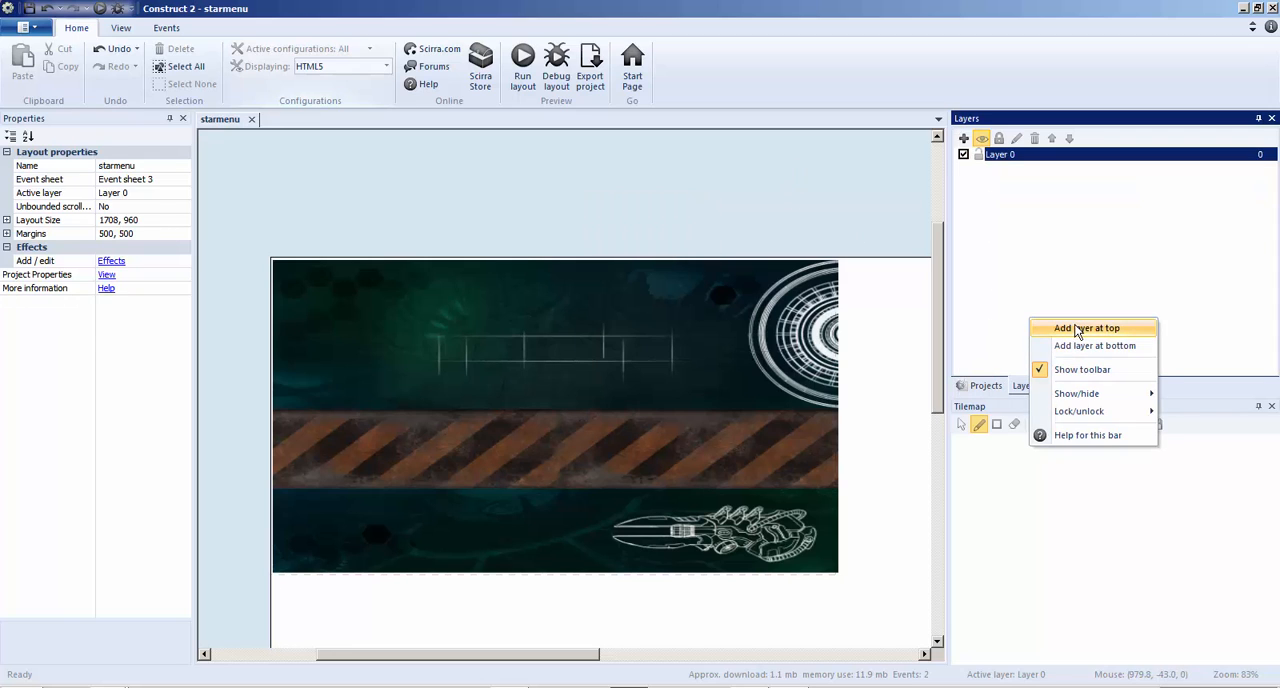
{"action": "left_click", "coordinate": [1078, 330]}
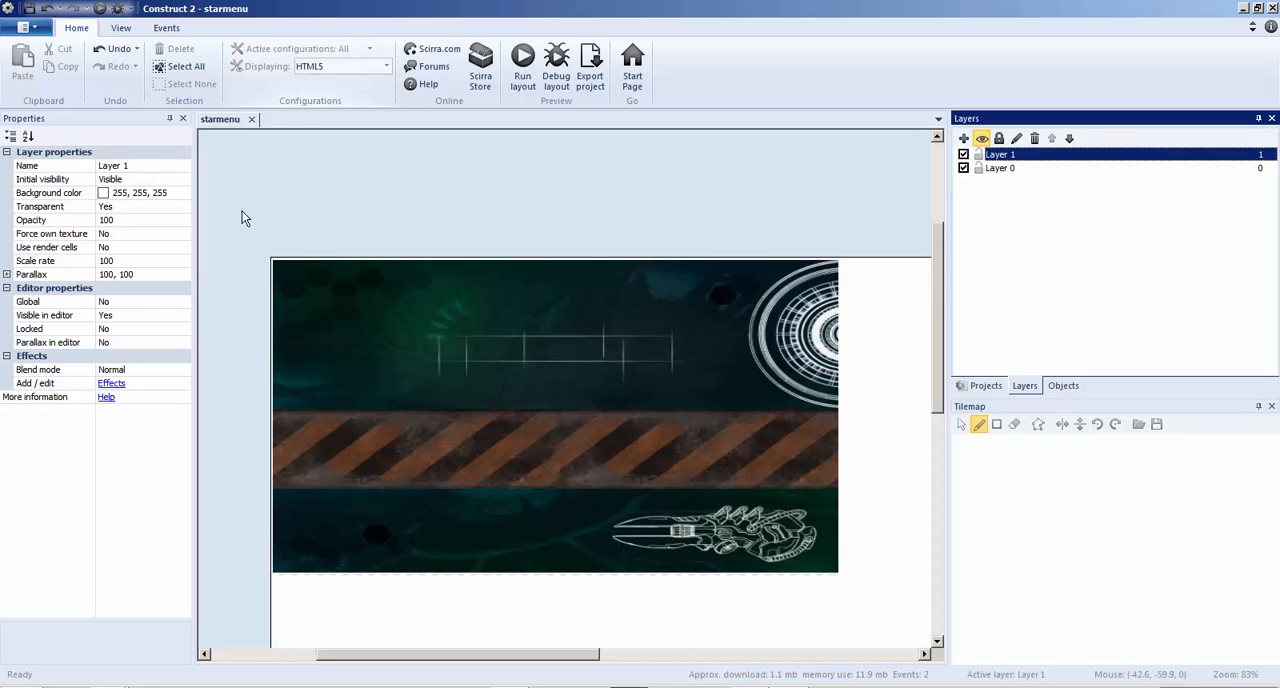
Set the parallax of Layer 1 to 0
{"action": "right_click", "coordinate": [577, 188]}
{"action": "left_click", "coordinate": [824, 168]}
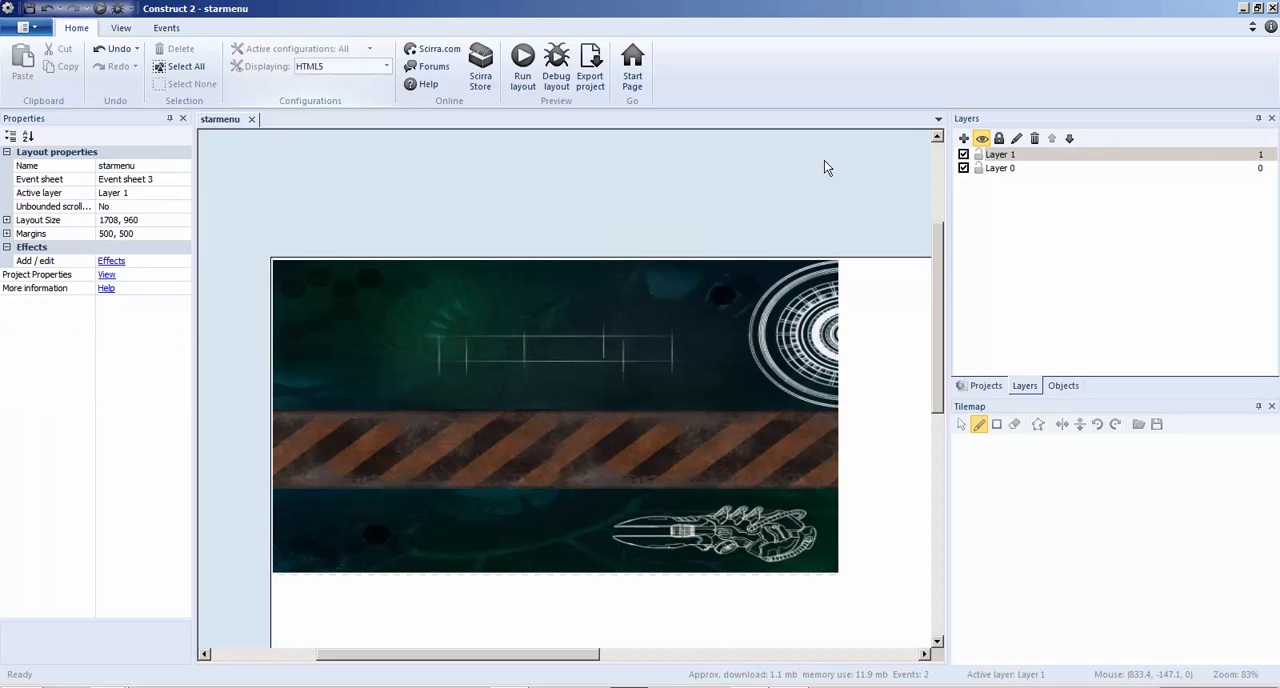
{"action": "left_click", "coordinate": [1021, 159]}
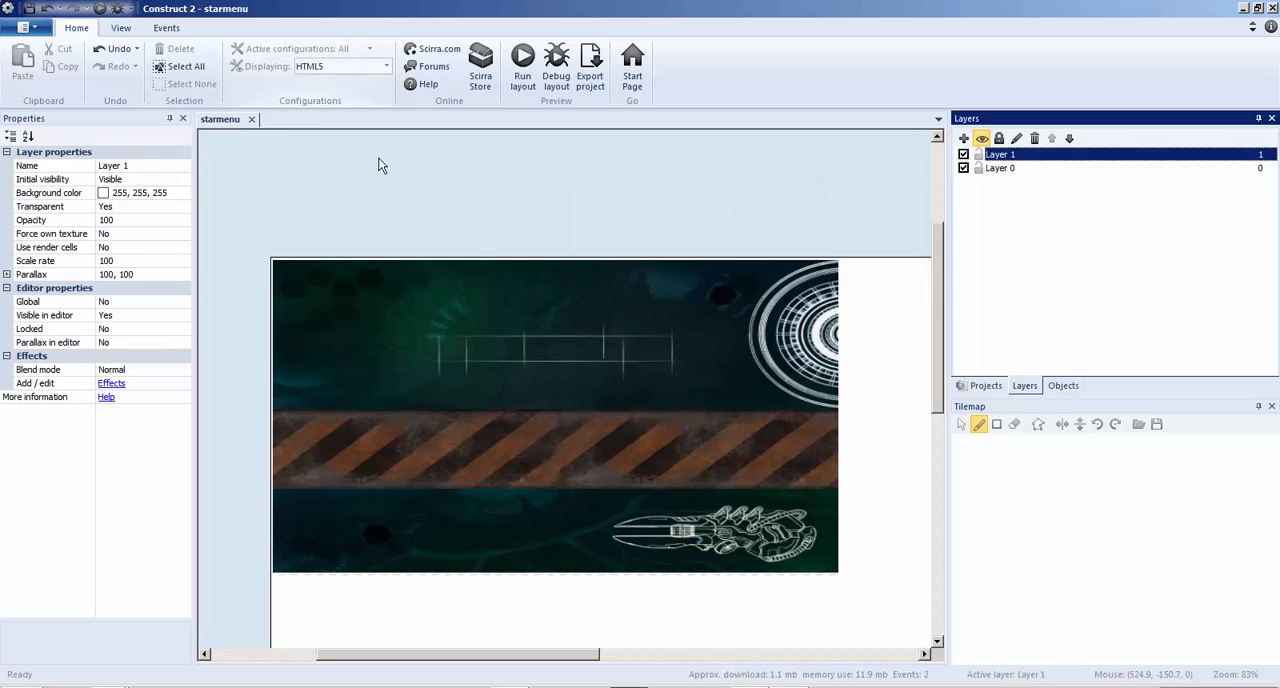
{"action": "left_click", "coordinate": [125, 274]}
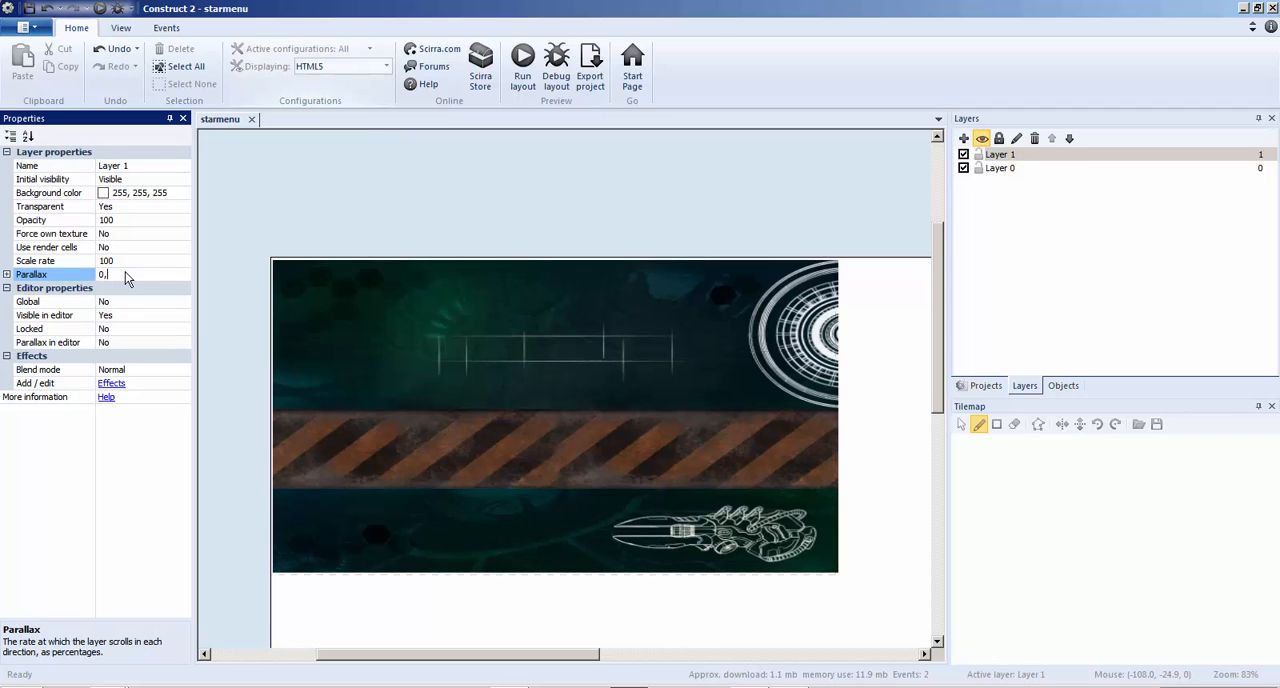
{"action": "type", "text": "0,"}
{"action": "left_click", "coordinate": [274, 217]}
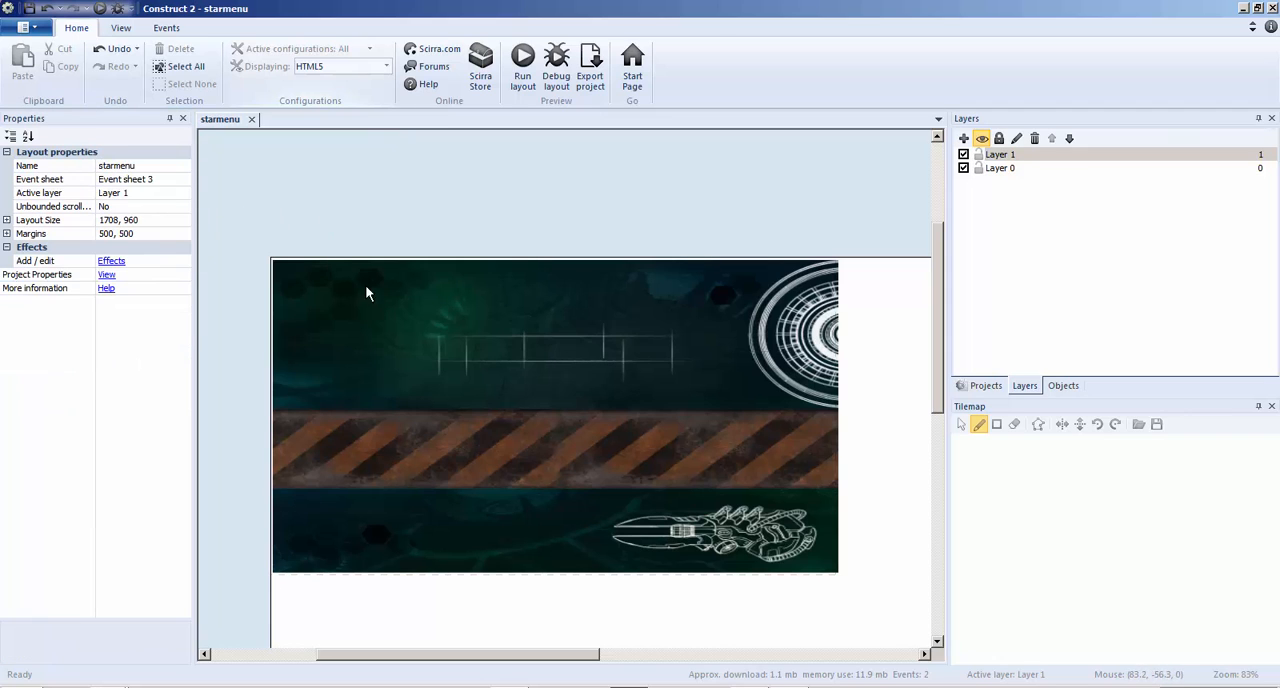
Insert a Sprite object on Layer 1 of the starmenu layout and load the exported buttons image into its first frame
{"action": "right_click", "coordinate": [398, 324]}
{"action": "left_click", "coordinate": [418, 343]}
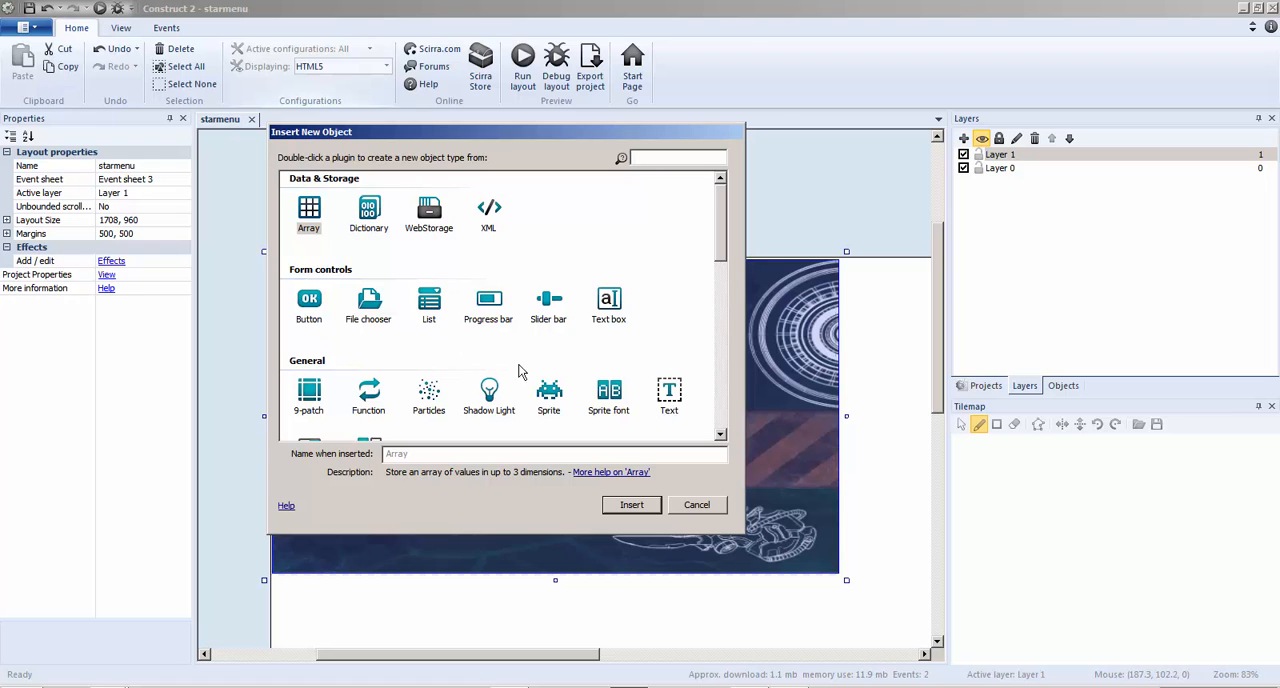
{"action": "double_click", "coordinate": [548, 398]}
{"action": "left_click", "coordinate": [543, 363]}
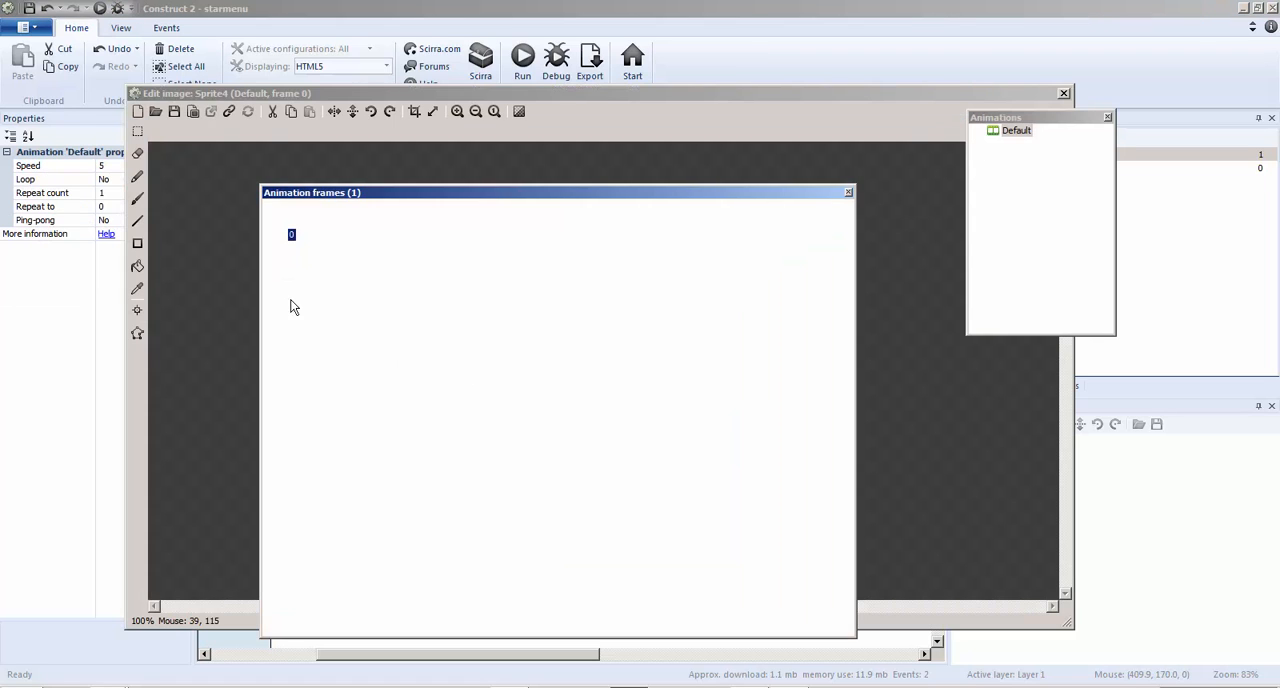
{"action": "left_click", "coordinate": [163, 115]}
{"action": "double_click", "coordinate": [463, 141]}
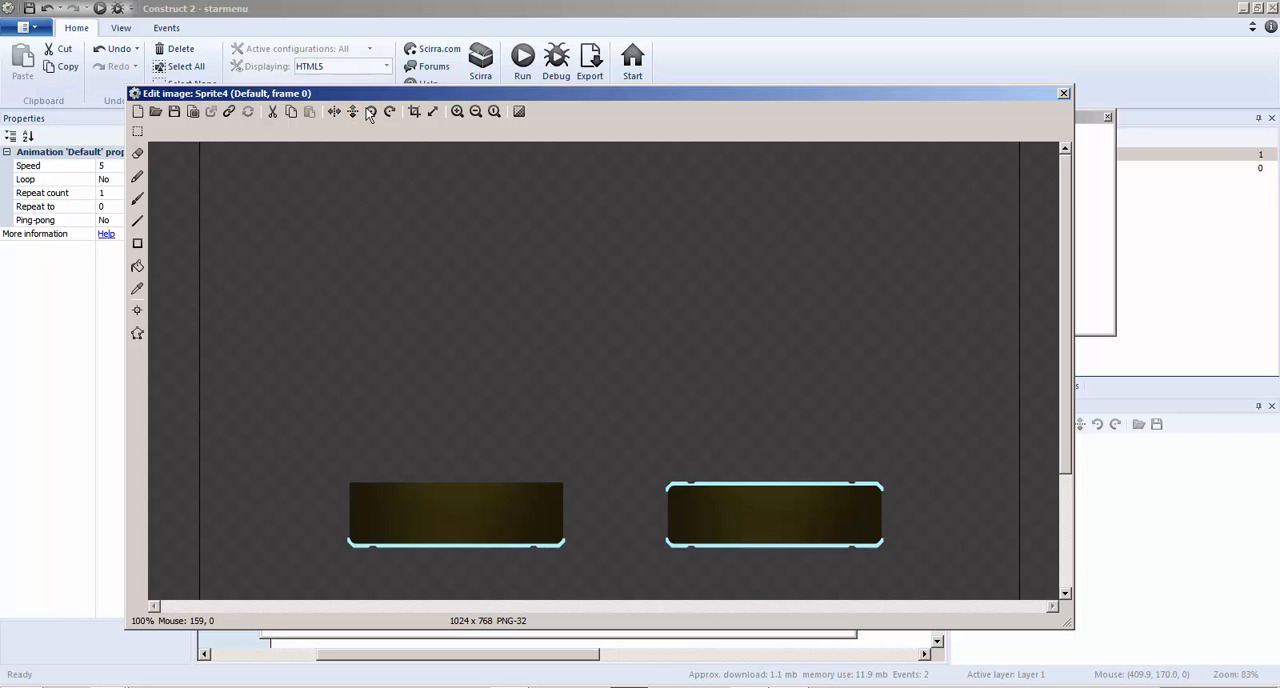
Select an area of about 383 x 184 pixels around the fully outlined button, and clear the sprite image
{"action": "left_click", "coordinate": [138, 131]}
{"action": "left_click_drag", "start_coordinate": [639, 447], "coordinate": [937, 591]}
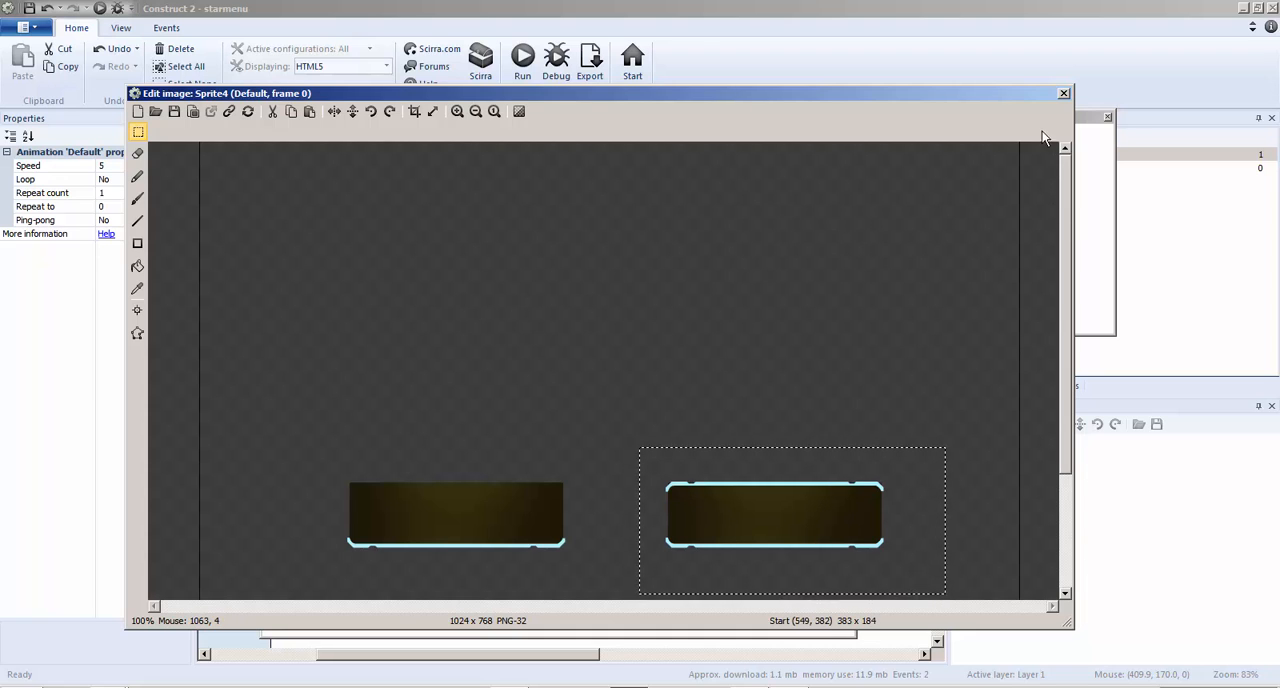
{"action": "left_click", "coordinate": [138, 111]}
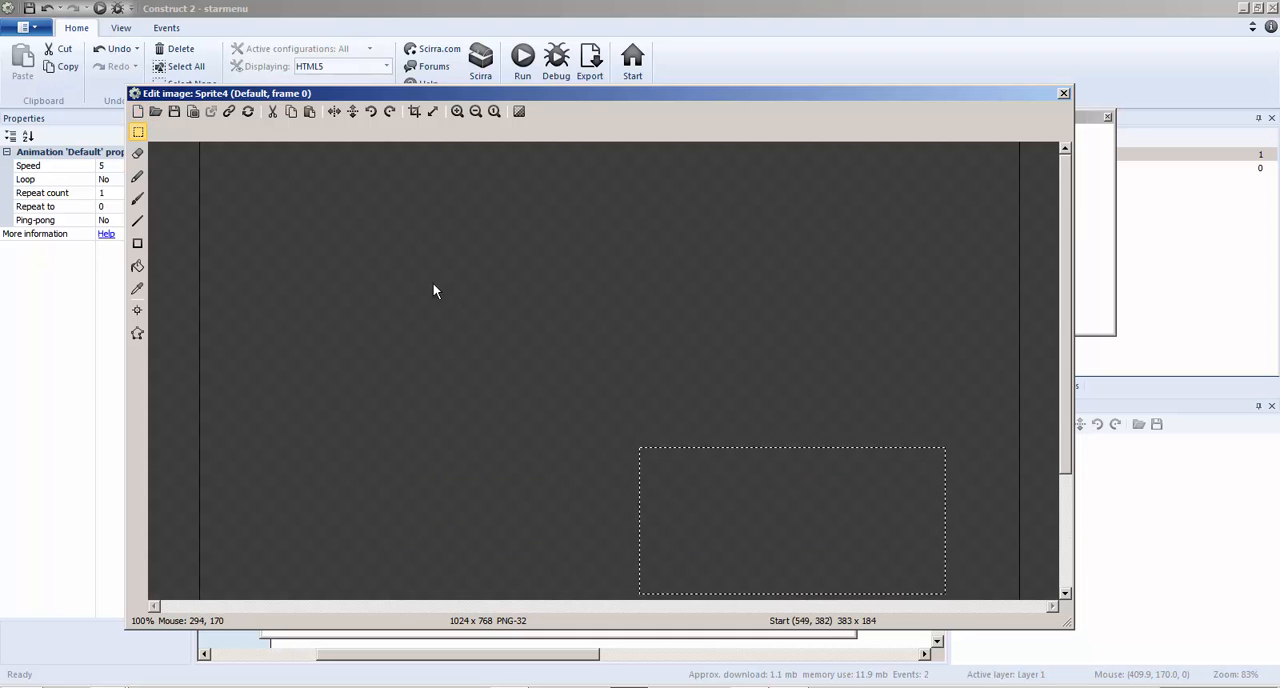
Paste the copied button into the emptied sprite image and crop the image tightly to the button's edges
{"action": "key", "text": "ctrl+v"}
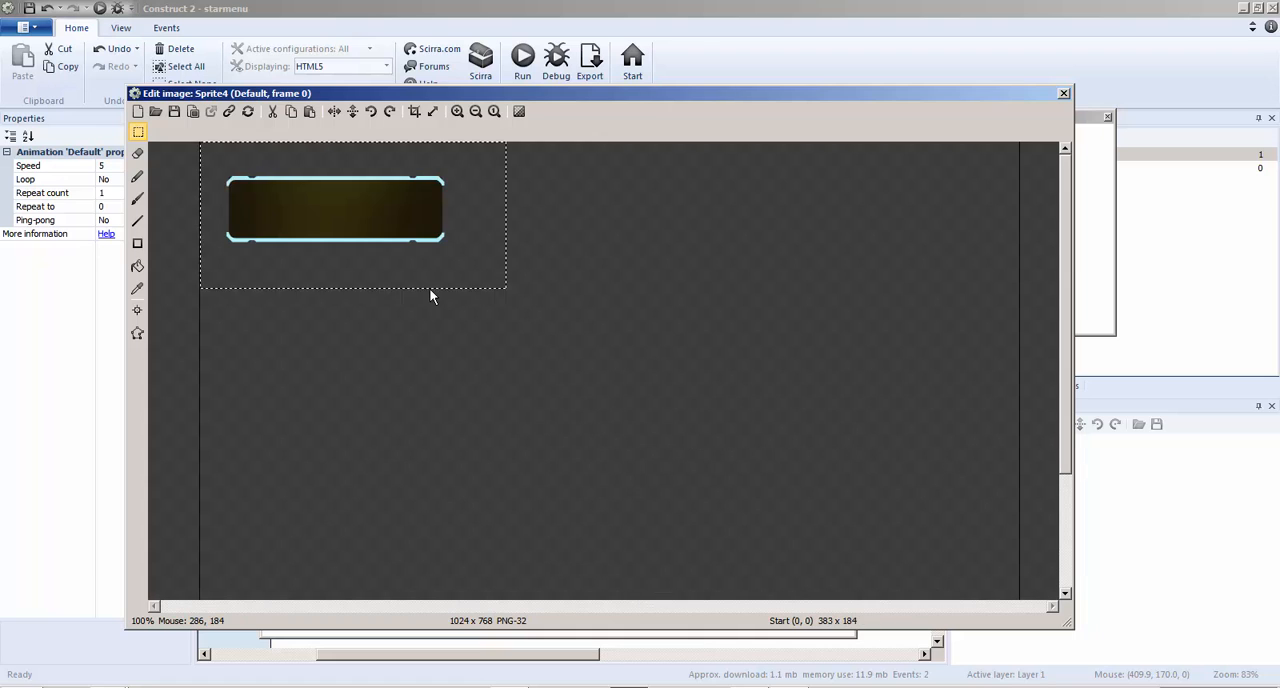
{"action": "left_click", "coordinate": [414, 111]}
{"action": "scroll", "coordinate": [648, 408], "scroll_direction": "up", "scroll_amount": 1, "text": "ctrl"}
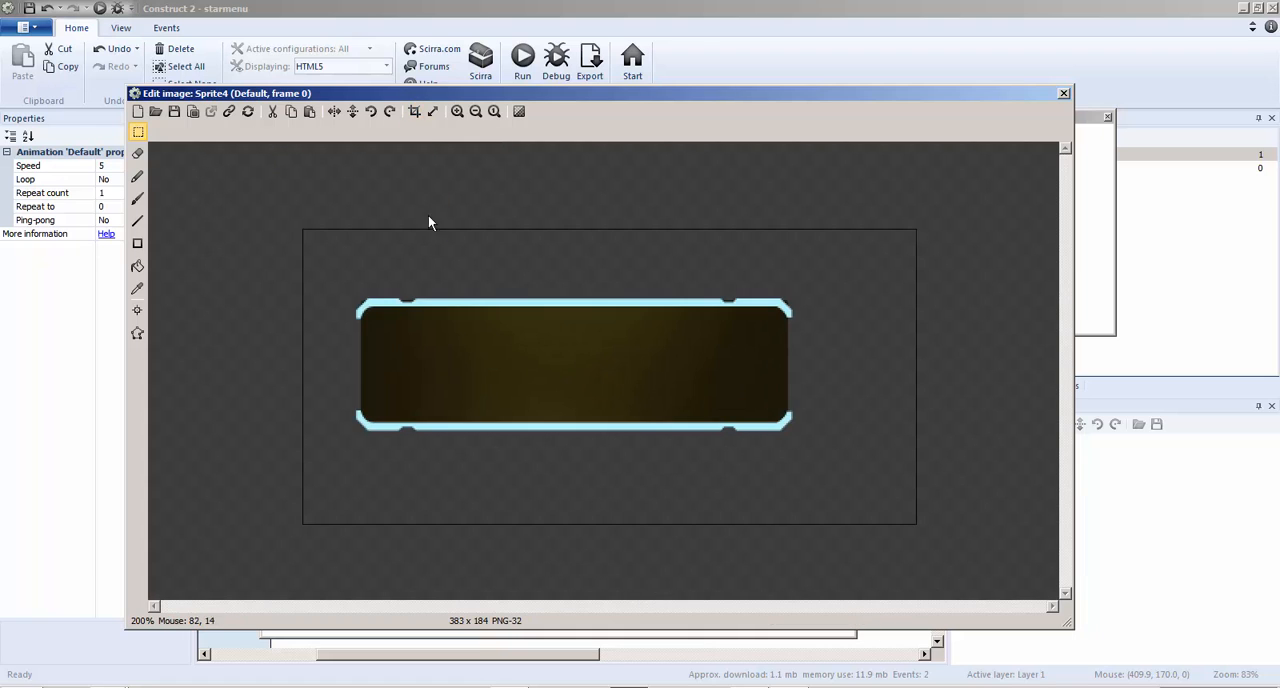
{"action": "left_click", "coordinate": [414, 111]}
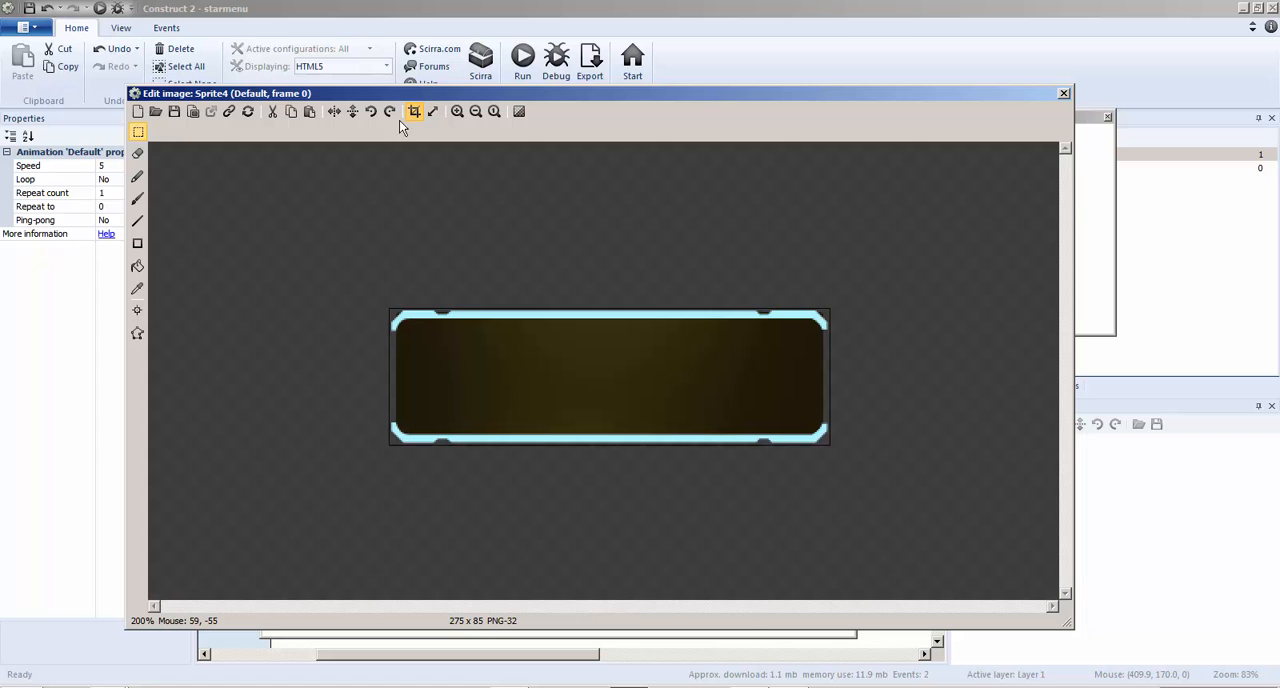
{"action": "left_click", "coordinate": [1064, 93]}
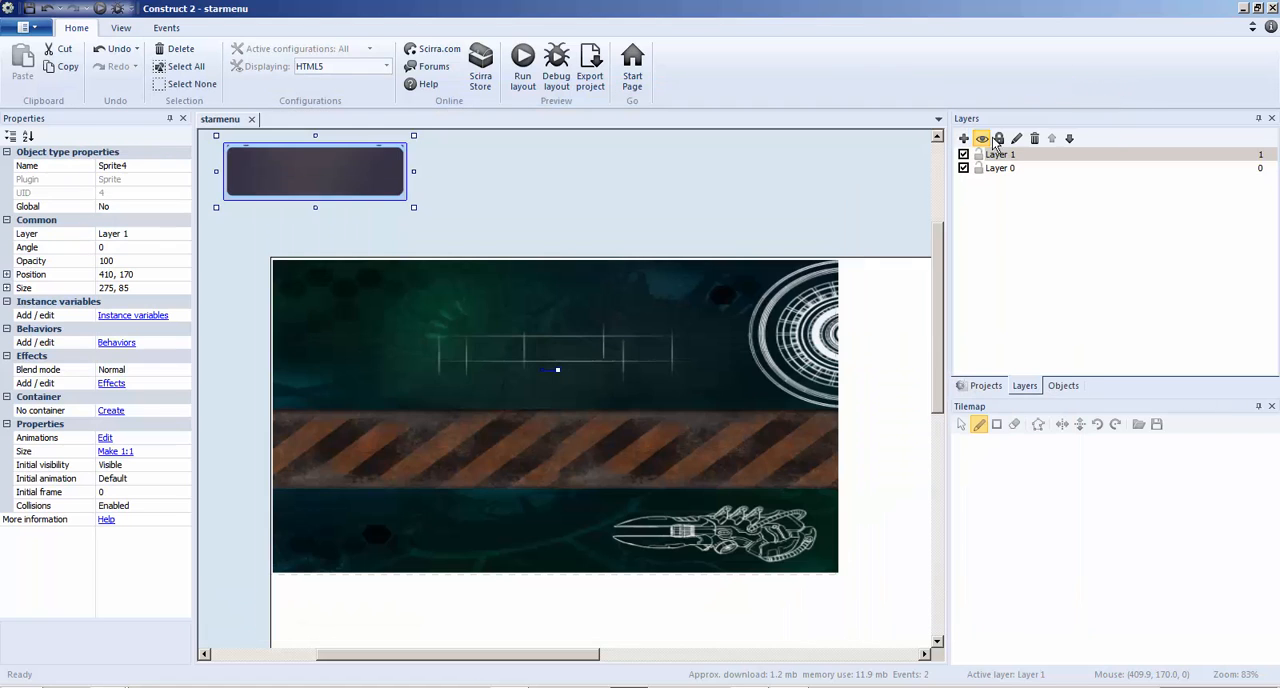
Move the button sprite onto the striped band and set its image origin near the button's centre, at 138, 39
{"action": "left_click_drag", "start_coordinate": [326, 189], "coordinate": [477, 457]}
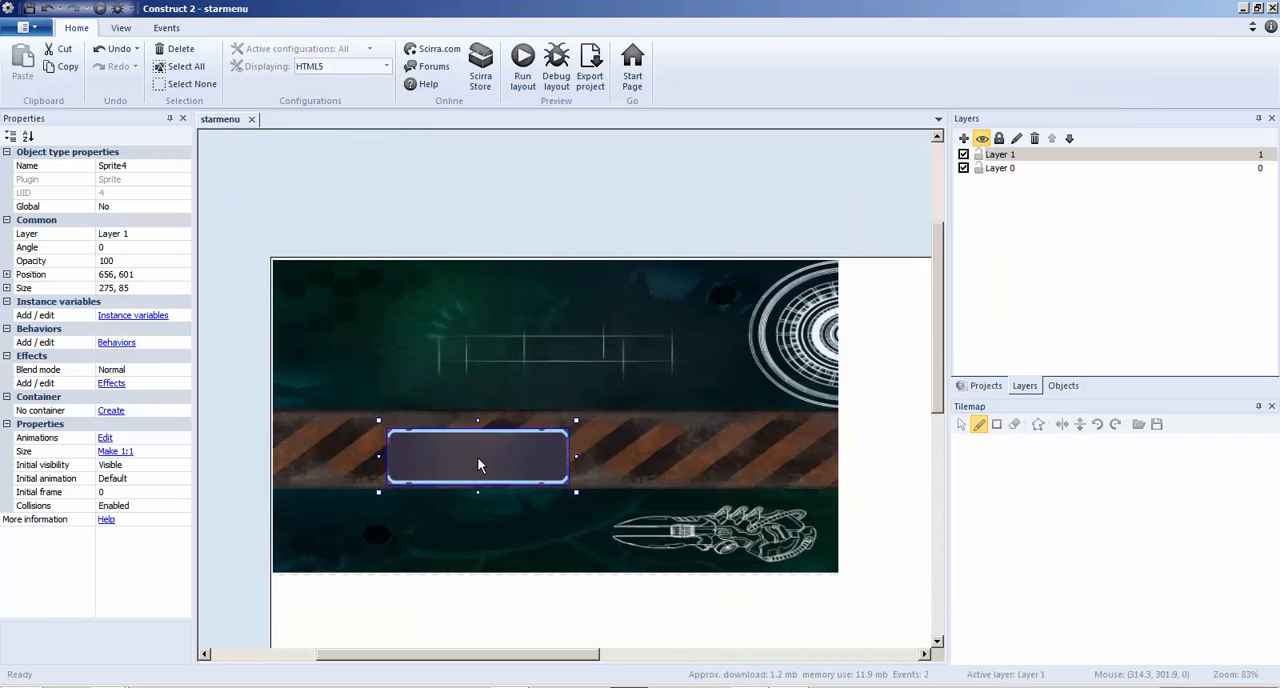
{"action": "double_click", "coordinate": [473, 457]}
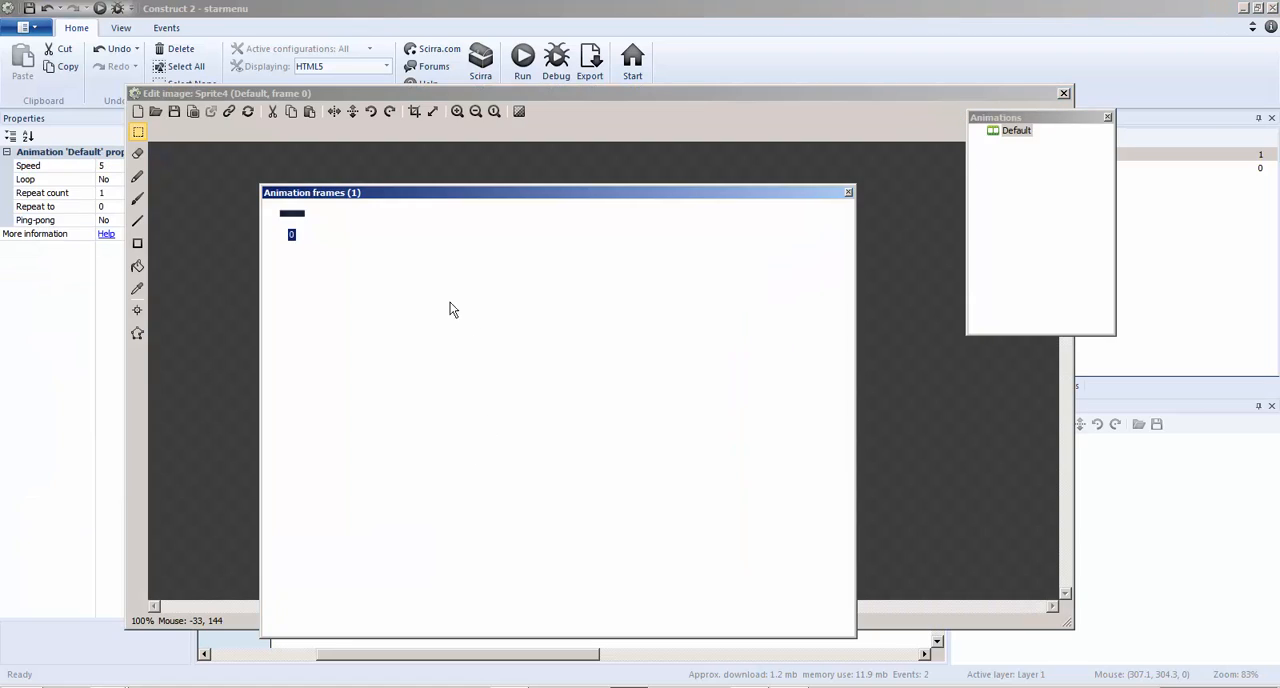
{"action": "left_click", "coordinate": [848, 192]}
{"action": "double_click", "coordinate": [514, 458]}
{"action": "left_click", "coordinate": [137, 311]}
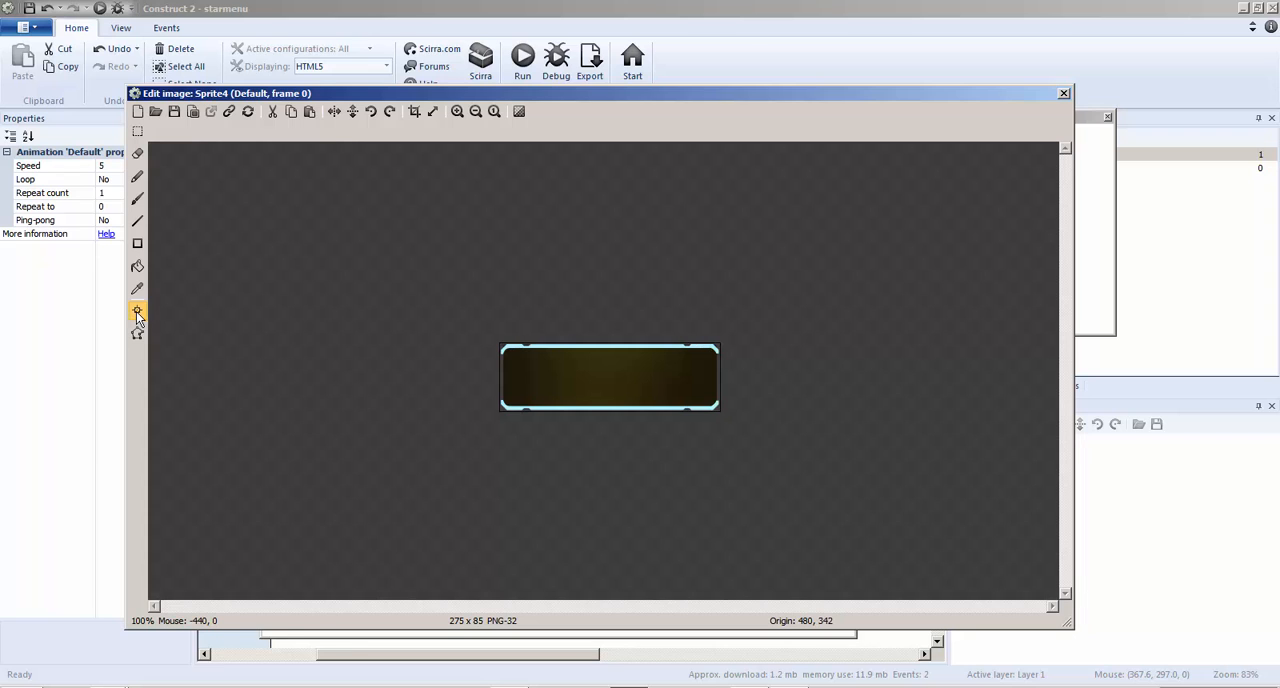
{"action": "left_click", "coordinate": [609, 374]}
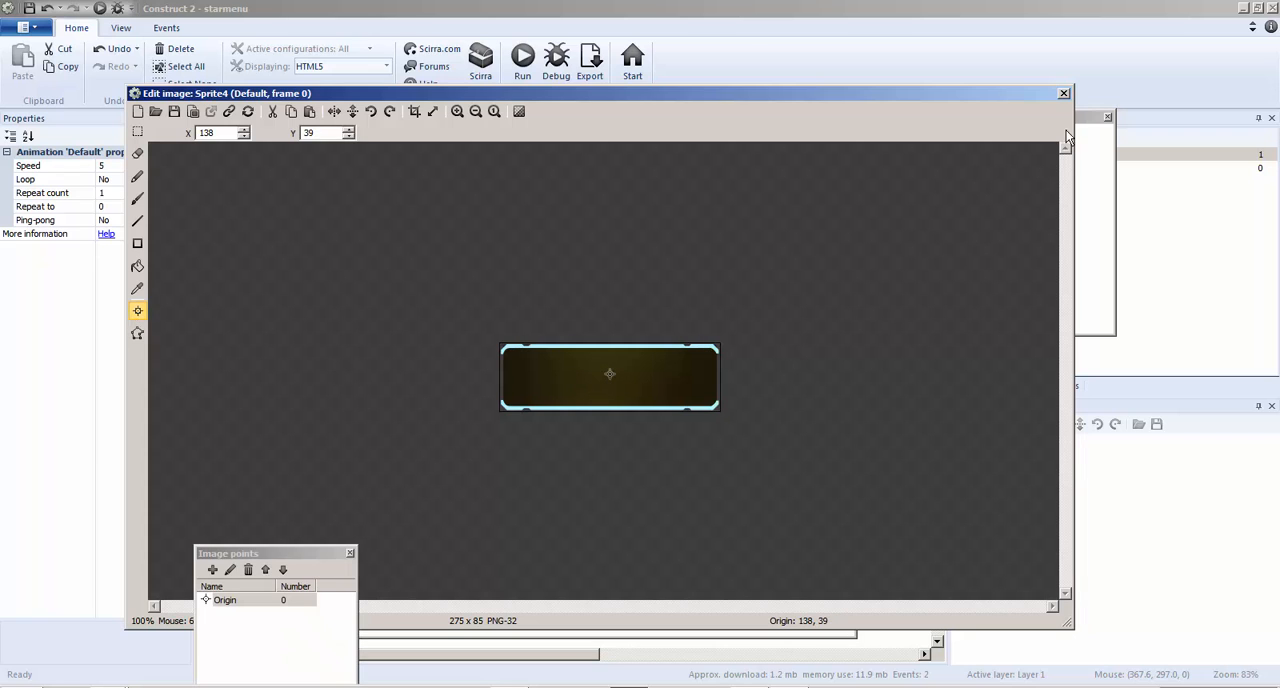
{"action": "left_click", "coordinate": [1063, 94]}
Undo the accidental rotation and place the button sprite on the left part of the striped band, at about 239, 289
{"action": "scroll", "coordinate": [756, 435], "scroll_direction": "down", "scroll_amount": 2, "text": "ctrl"}
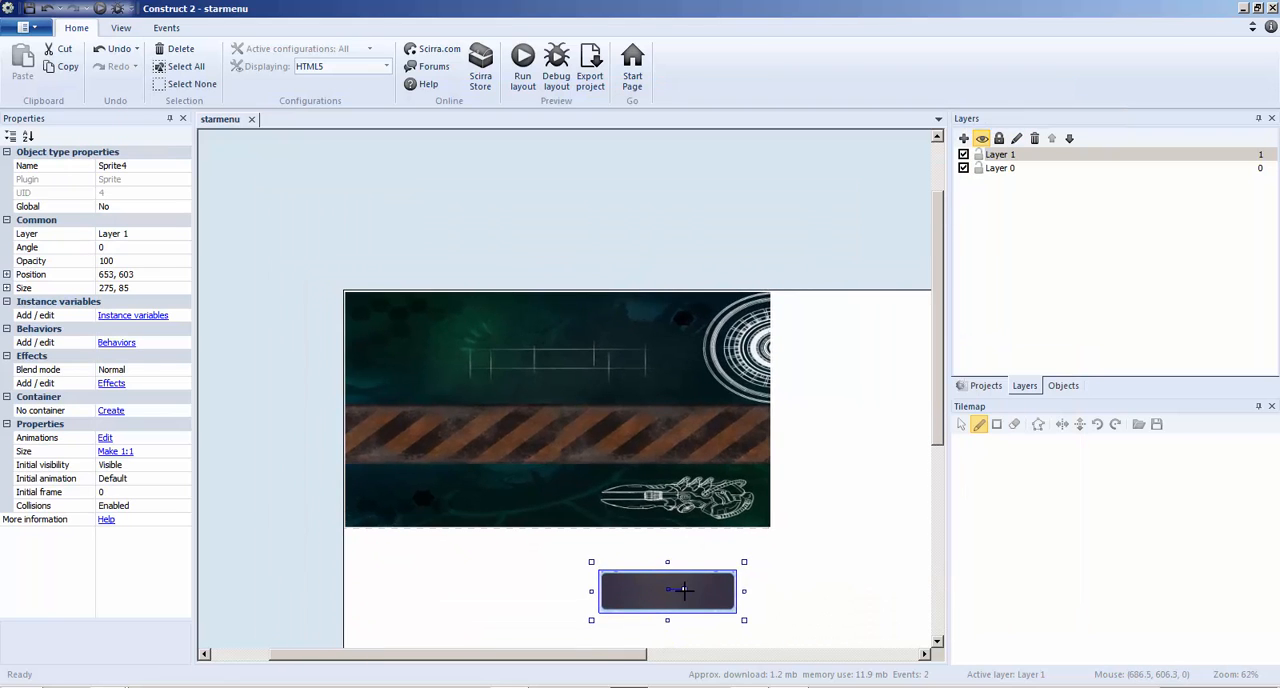
{"action": "key", "text": "ctrl+z"}
{"action": "left_click_drag", "start_coordinate": [670, 591], "coordinate": [480, 440]}
{"action": "scroll", "coordinate": [480, 440], "scroll_direction": "up", "scroll_amount": 2, "text": "ctrl"}
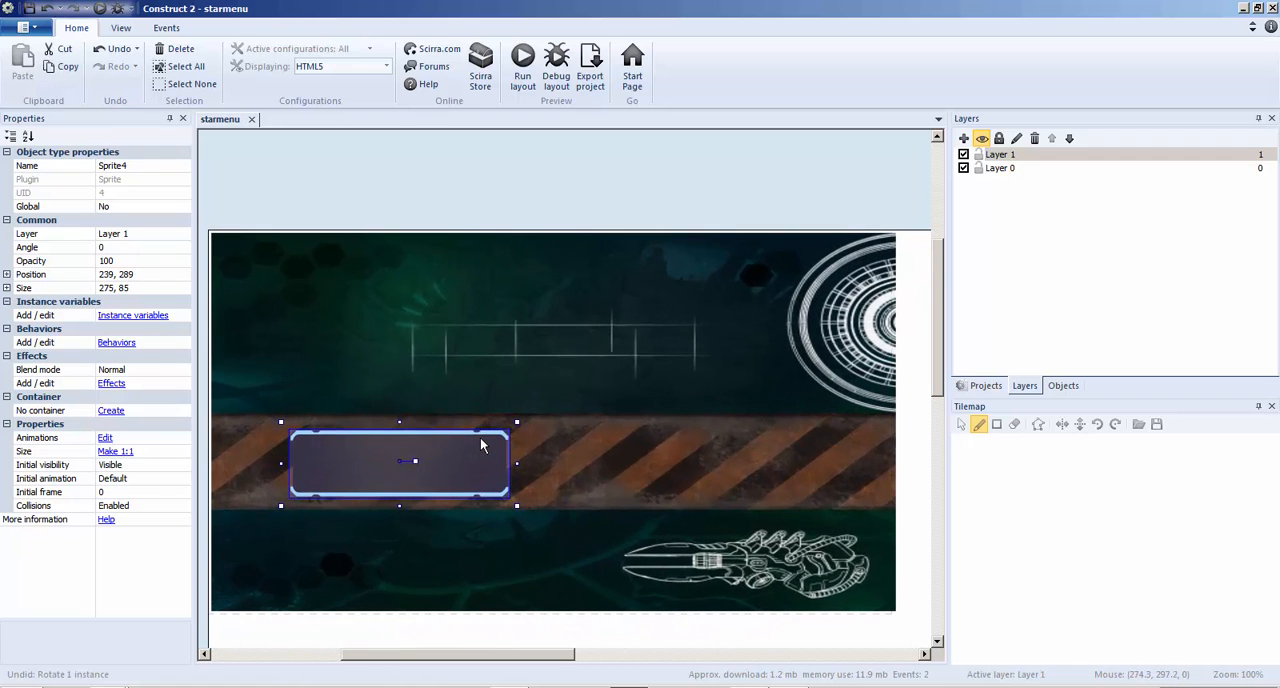
Clone the Sprite4 object type and place the clone on the striped band to the right of the first button
{"action": "left_click", "coordinate": [985, 385]}
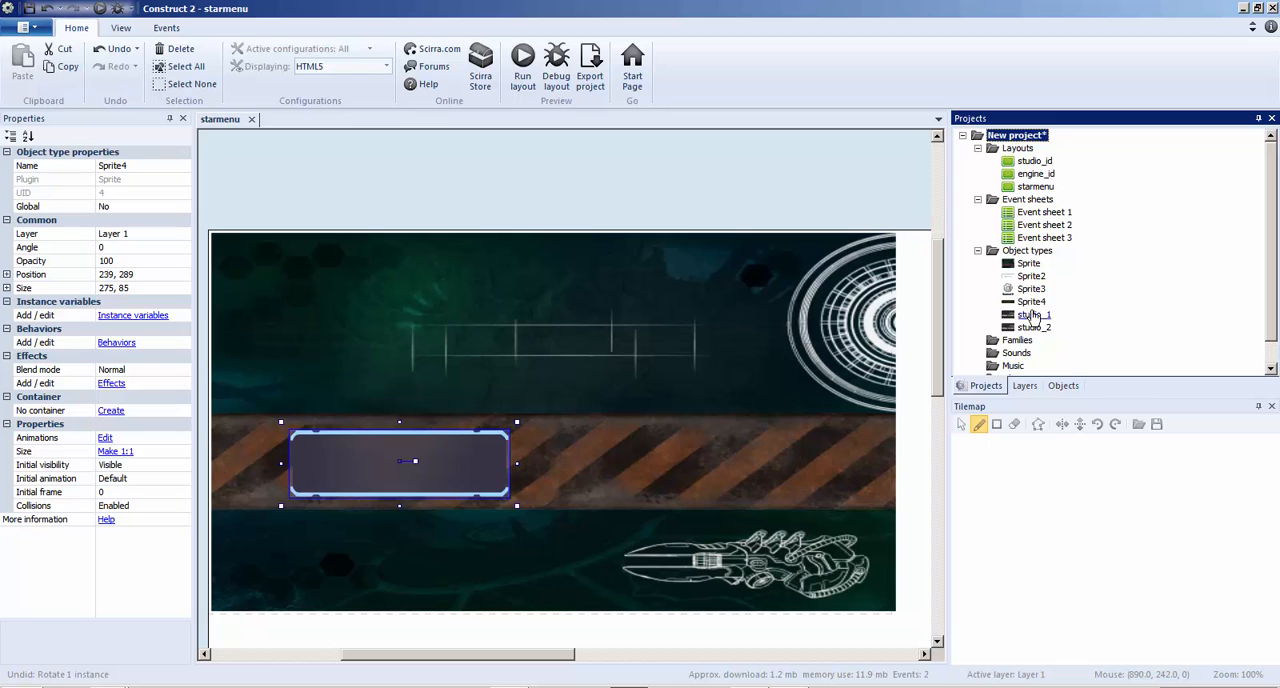
{"action": "right_click", "coordinate": [1031, 302]}
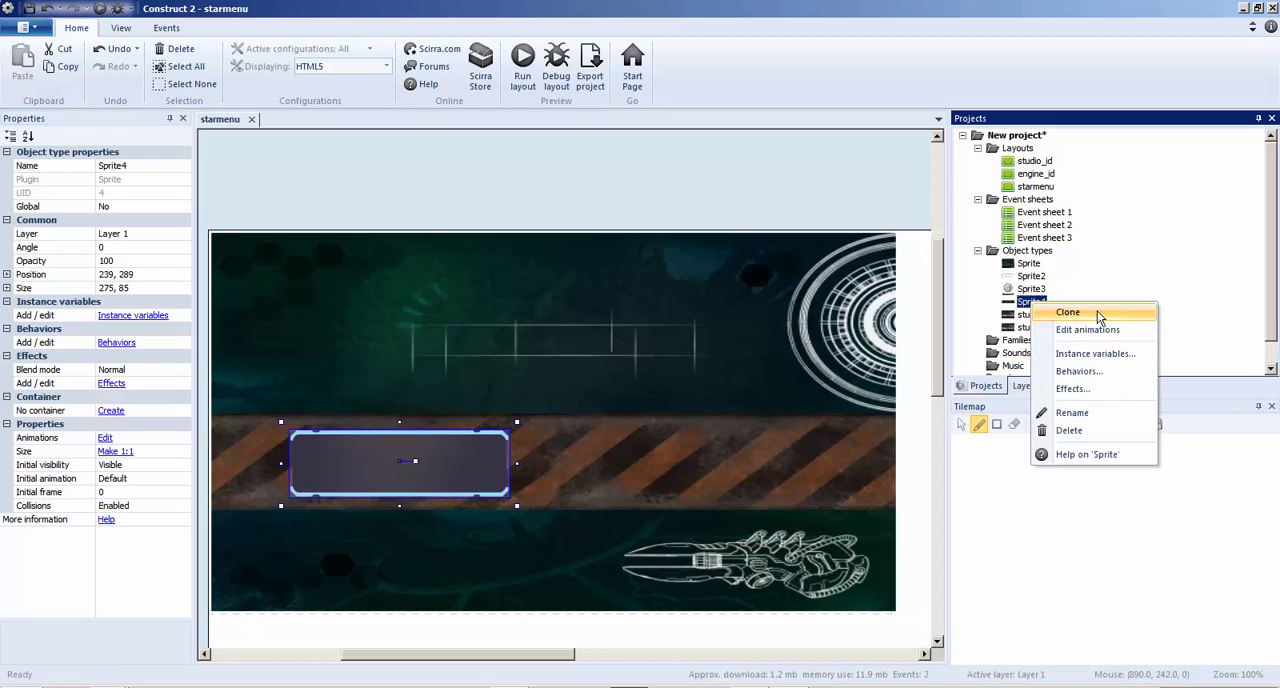
{"action": "left_click", "coordinate": [1066, 312]}
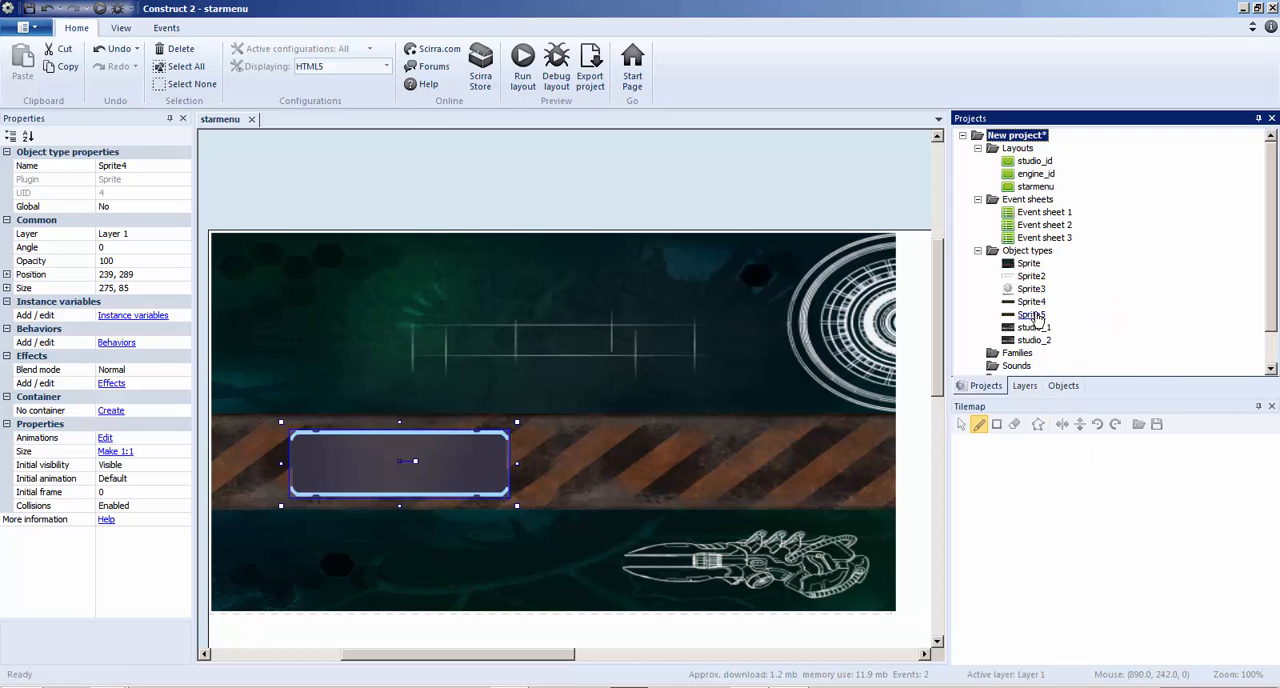
{"action": "left_click_drag", "start_coordinate": [1031, 314], "coordinate": [738, 477]}
Insert a Text object over the first button and position it at about 118, 276
{"action": "left_click", "coordinate": [457, 465]}
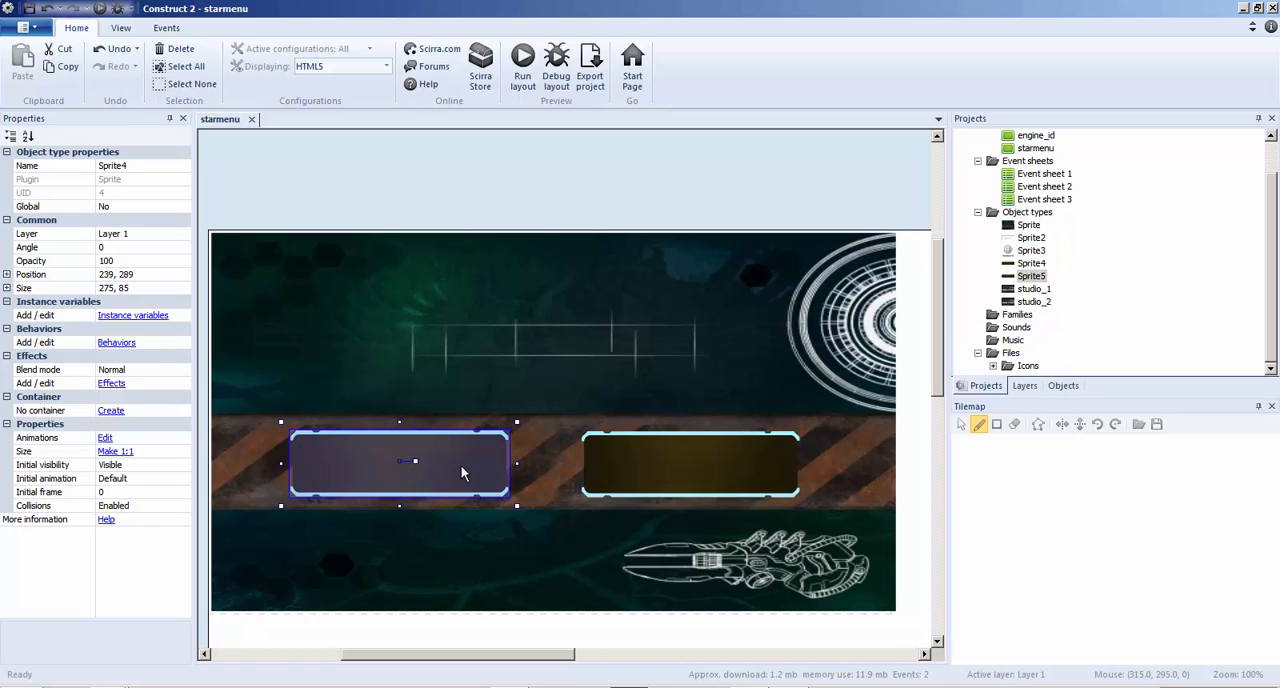
{"action": "right_click", "coordinate": [461, 465]}
{"action": "left_click", "coordinate": [495, 218]}
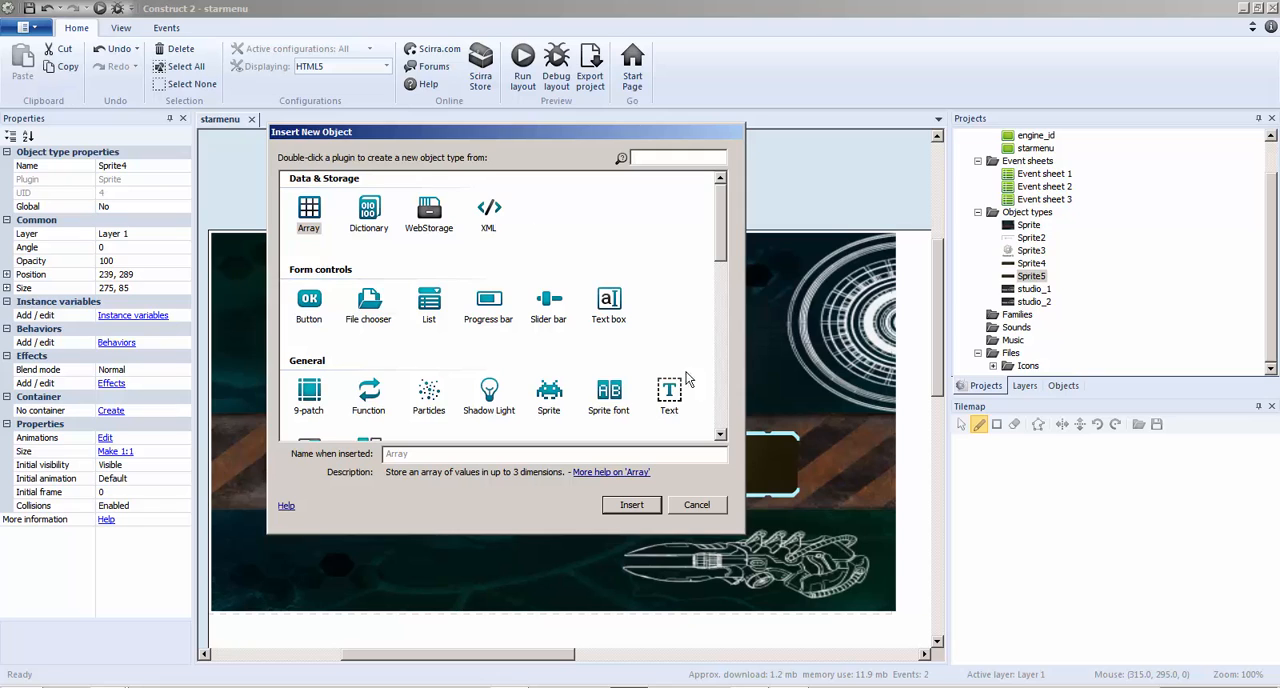
{"action": "double_click", "coordinate": [669, 395]}
{"action": "left_click", "coordinate": [330, 450]}
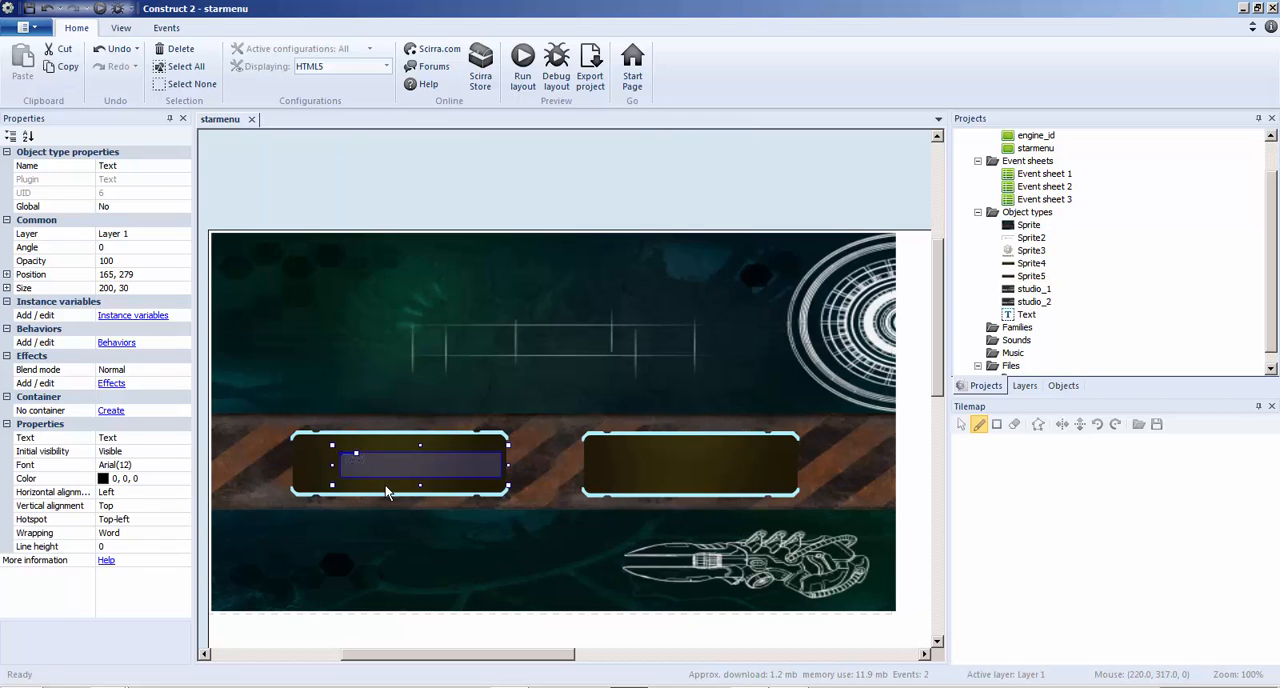
{"action": "left_click_drag", "start_coordinate": [388, 477], "coordinate": [348, 480]}
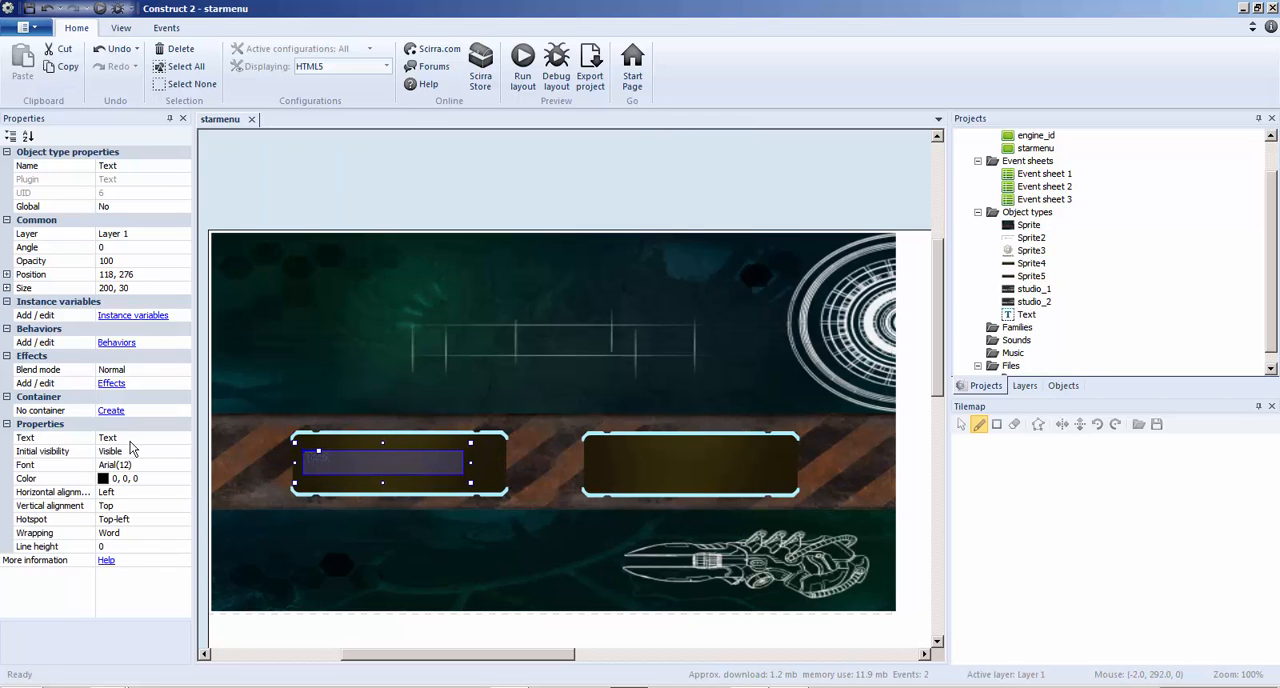
Set the text object's font to BankGothic Md BT and its displayed text to Play
{"action": "left_click", "coordinate": [172, 464]}
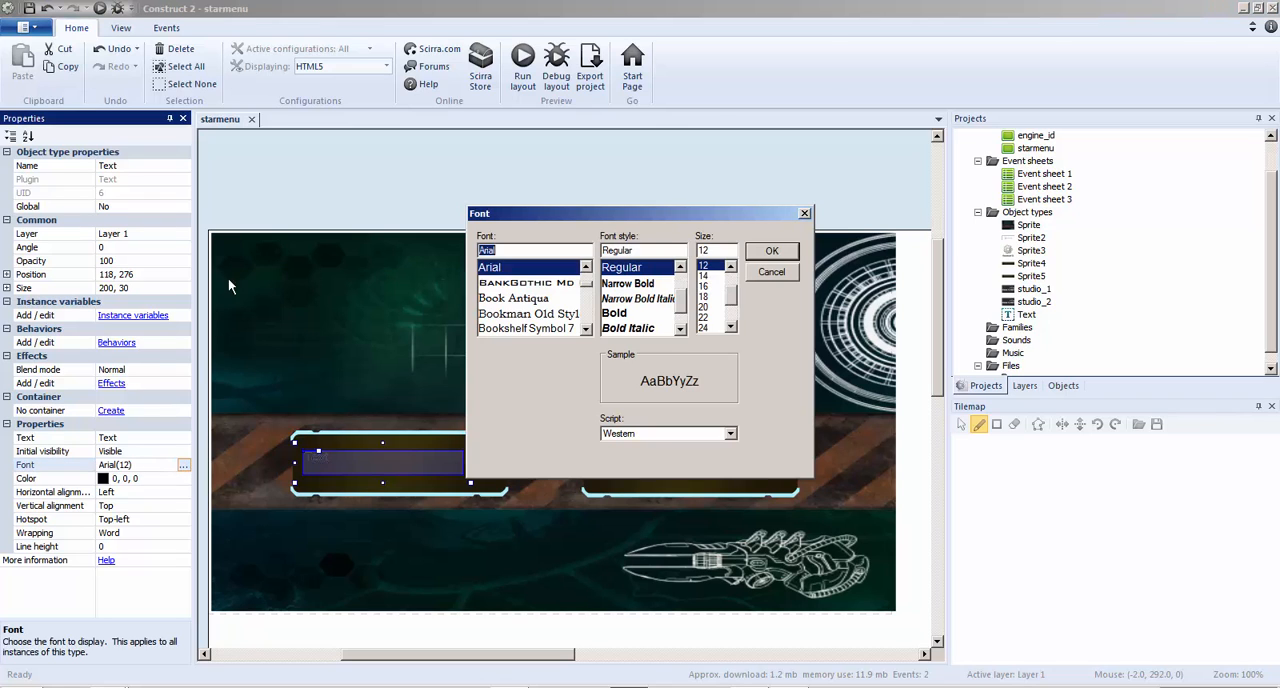
{"action": "left_click", "coordinate": [535, 285]}
{"action": "left_click", "coordinate": [766, 256]}
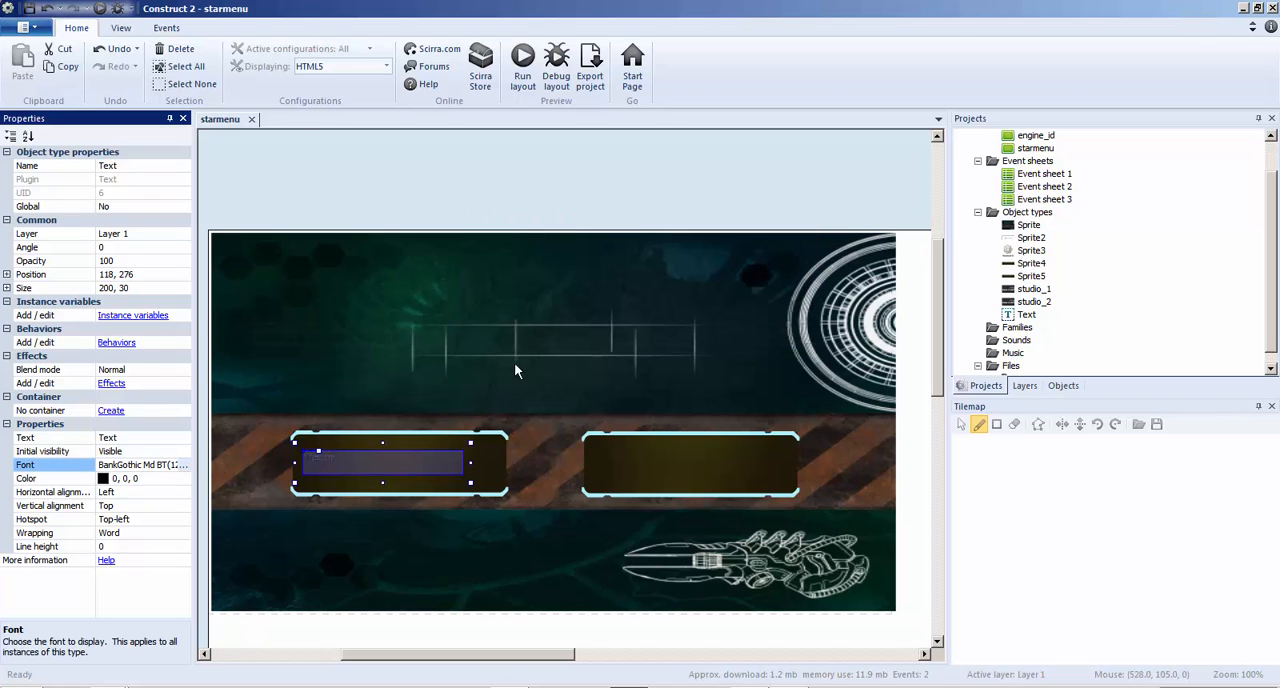
{"action": "left_click", "coordinate": [125, 441]}
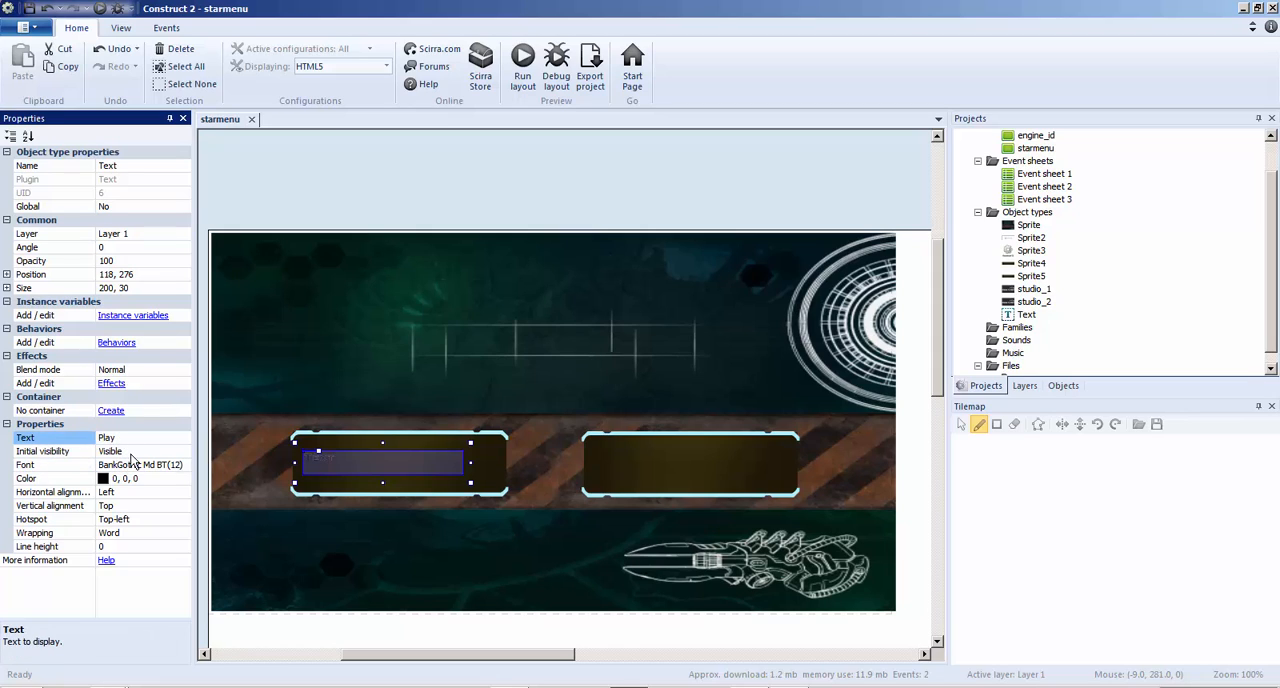
{"action": "left_click", "coordinate": [130, 452]}
Set the Play text's font size to 26 and enlarge its box to about 261 x 90
{"action": "left_click", "coordinate": [162, 467]}
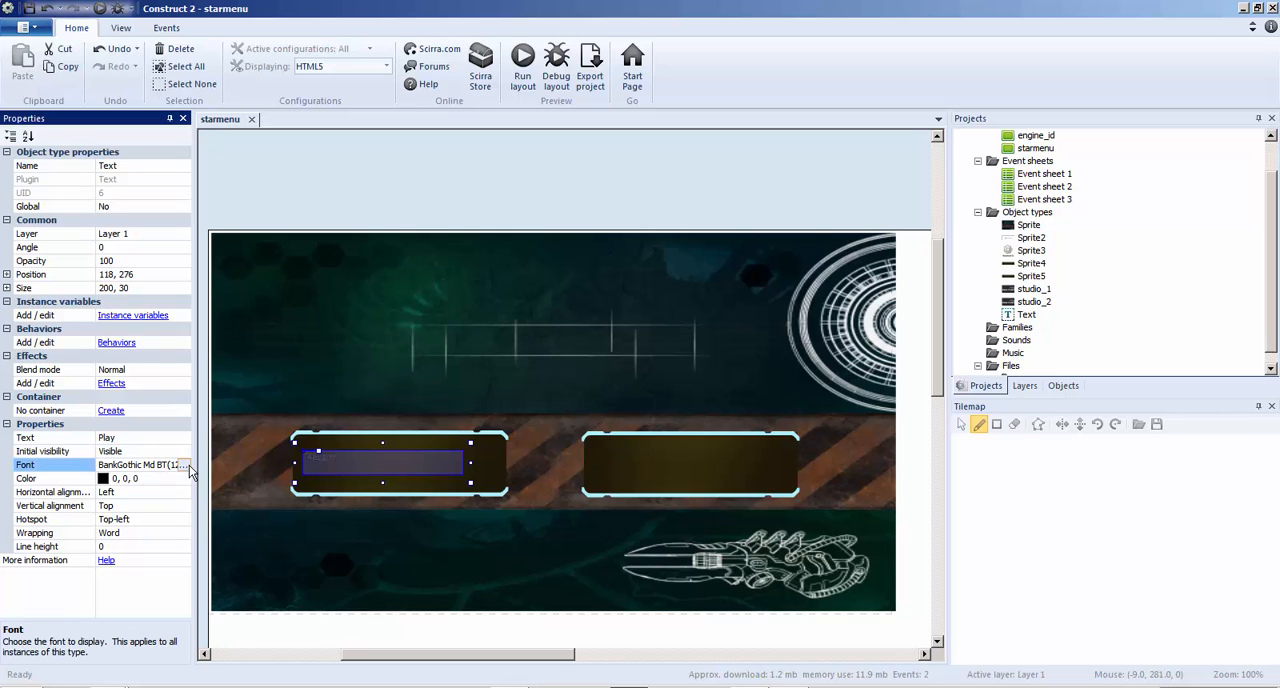
{"action": "left_click", "coordinate": [183, 465]}
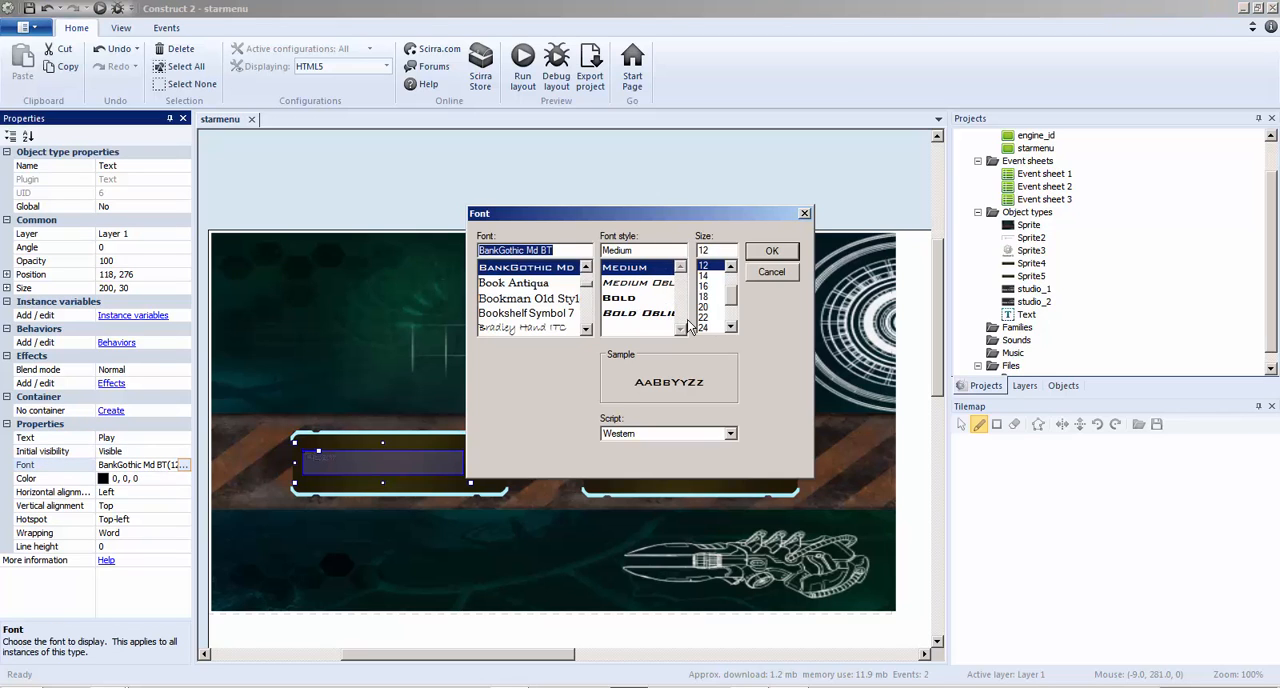
{"action": "left_click", "coordinate": [730, 327]}
{"action": "left_click", "coordinate": [730, 327]}
{"action": "left_click", "coordinate": [710, 317]}
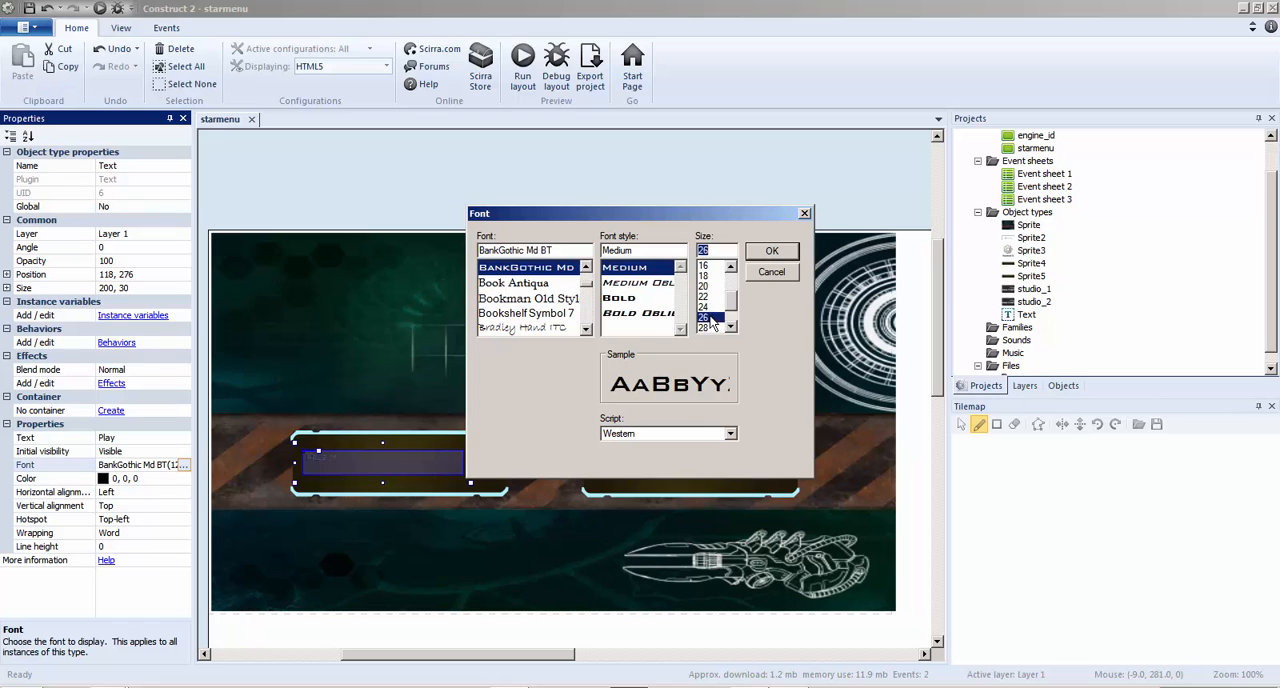
{"action": "left_click", "coordinate": [772, 252]}
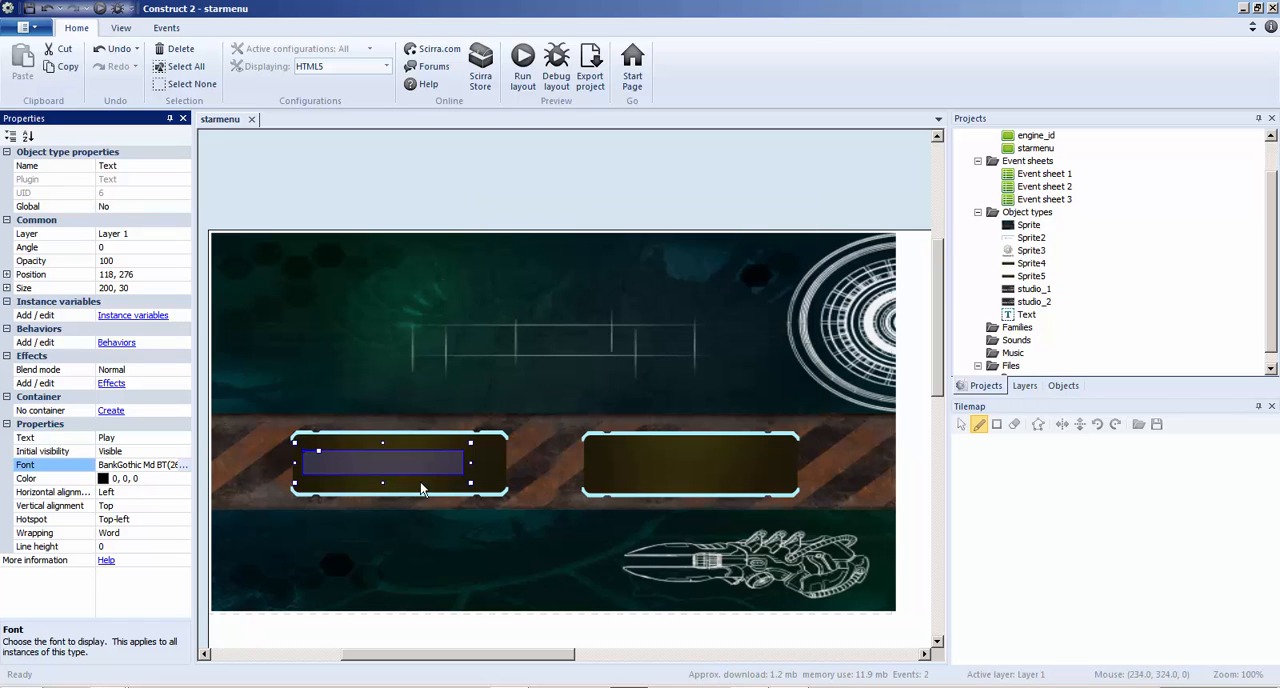
{"action": "left_click_drag", "start_coordinate": [471, 480], "coordinate": [519, 530]}
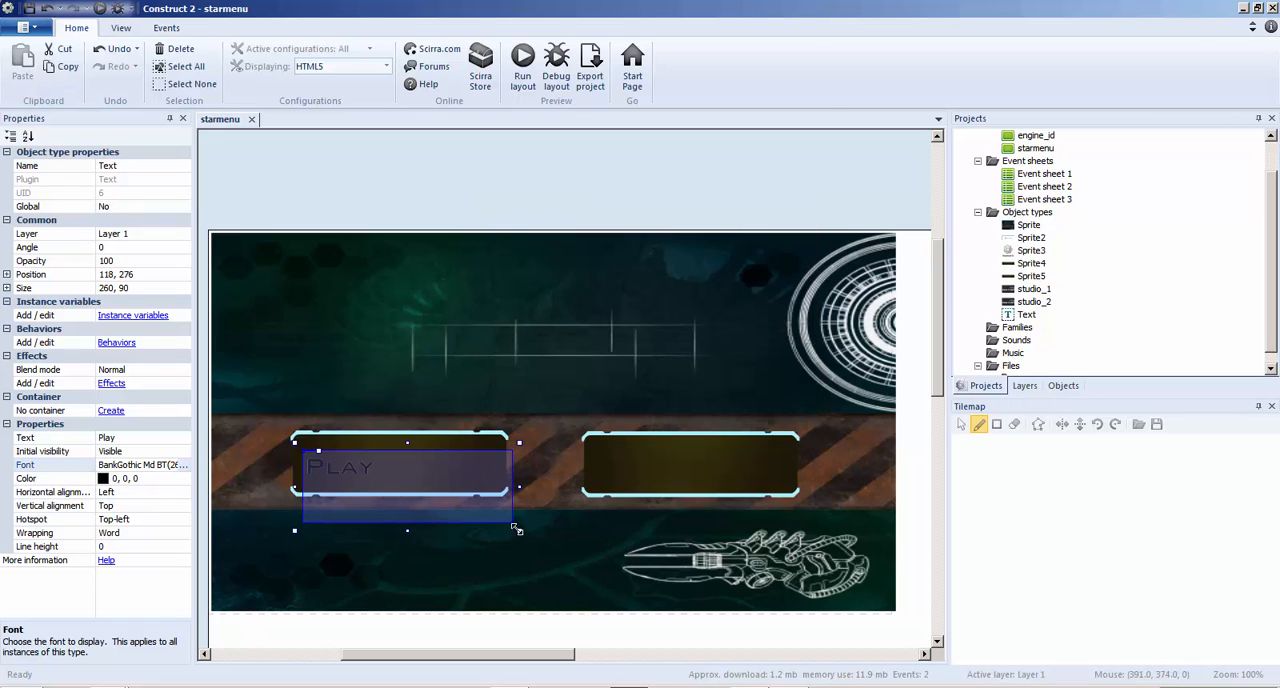
Set the Play text's colour to light cyan (204, 255, 255)
{"action": "left_click", "coordinate": [107, 480]}
{"action": "left_click", "coordinate": [184, 479]}
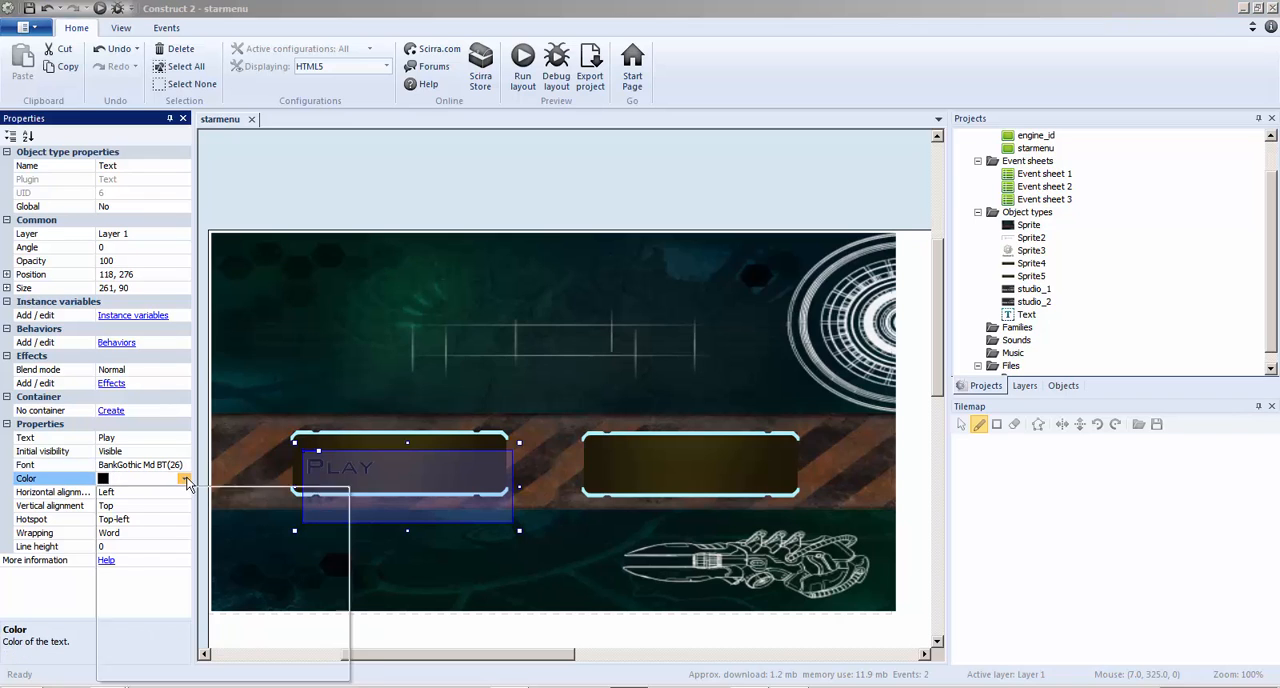
{"action": "left_click", "coordinate": [337, 646]}
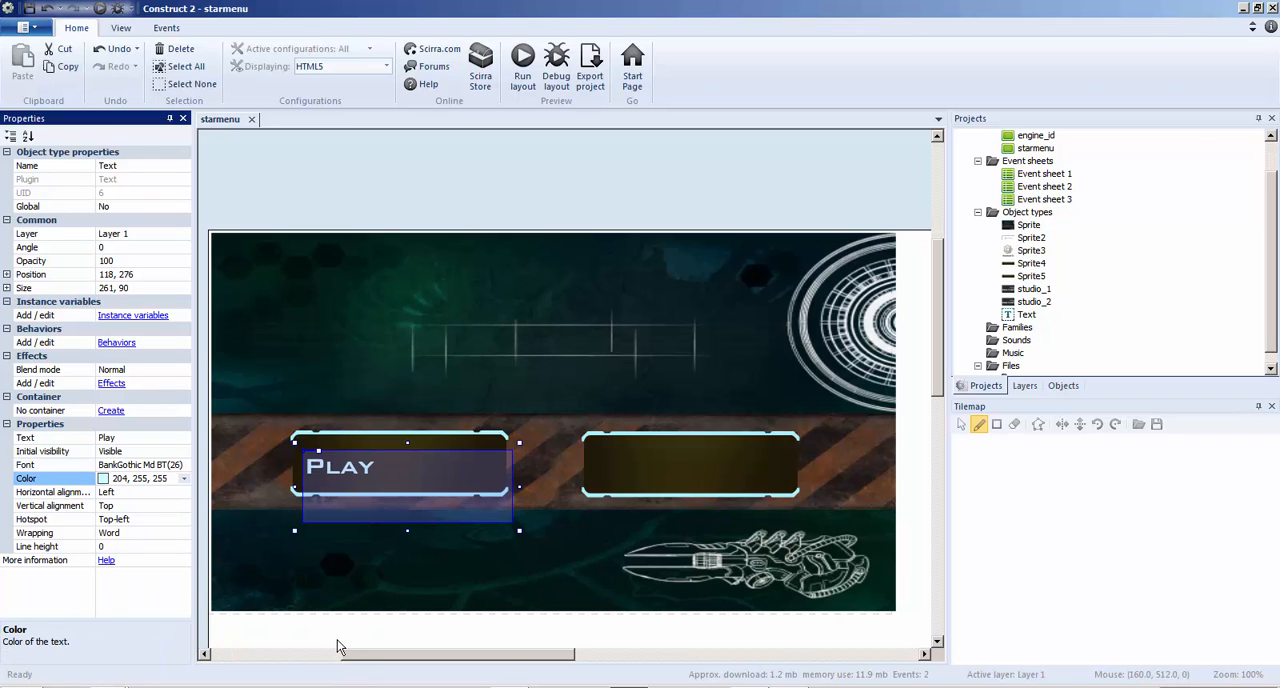
Shrink the Play text box to about 132 x 46 and centre it on the first button at about 170, 271
{"action": "left_click_drag", "start_coordinate": [517, 533], "coordinate": [428, 495]}
{"action": "key", "text": "ctrl+z"}
{"action": "left_click", "coordinate": [504, 527]}
{"action": "left_click_drag", "start_coordinate": [346, 470], "coordinate": [386, 466]}
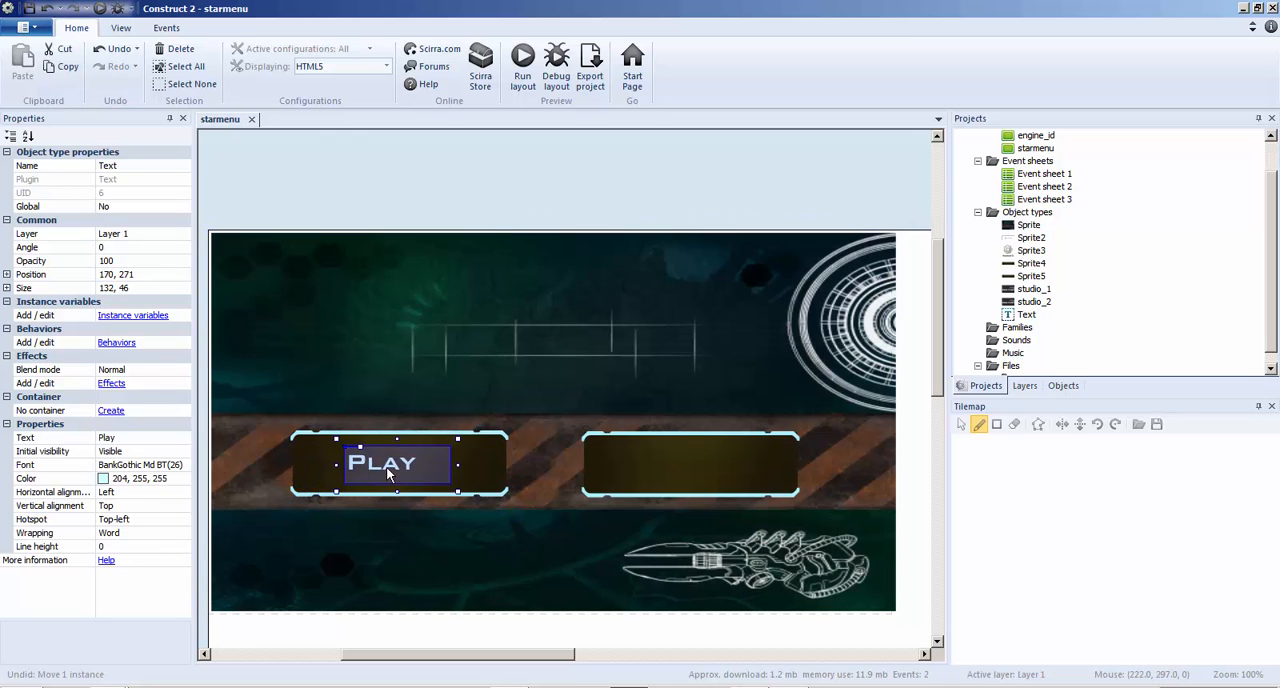
{"action": "key", "text": "ctrl+c"}
{"action": "key", "text": "ctrl+v"}
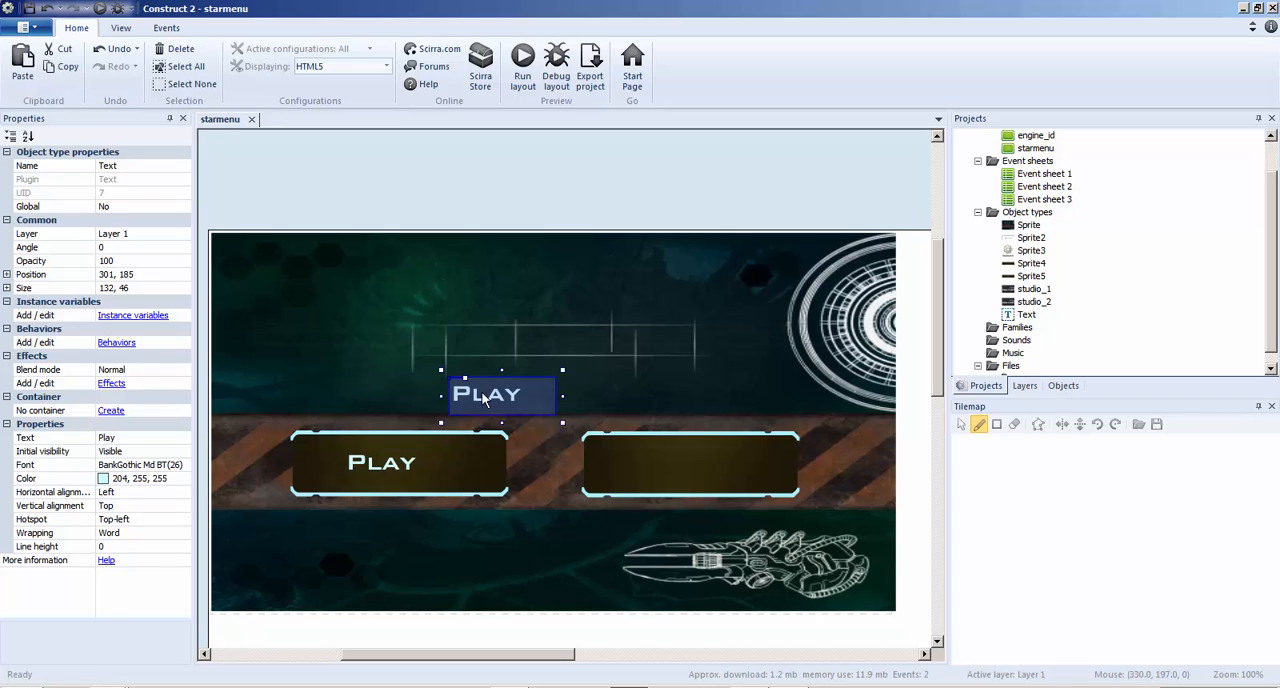
{"action": "left_click", "coordinate": [677, 463]}
{"action": "left_click_drag", "start_coordinate": [677, 463], "coordinate": [679, 466]}
{"action": "key", "text": "Delete"}
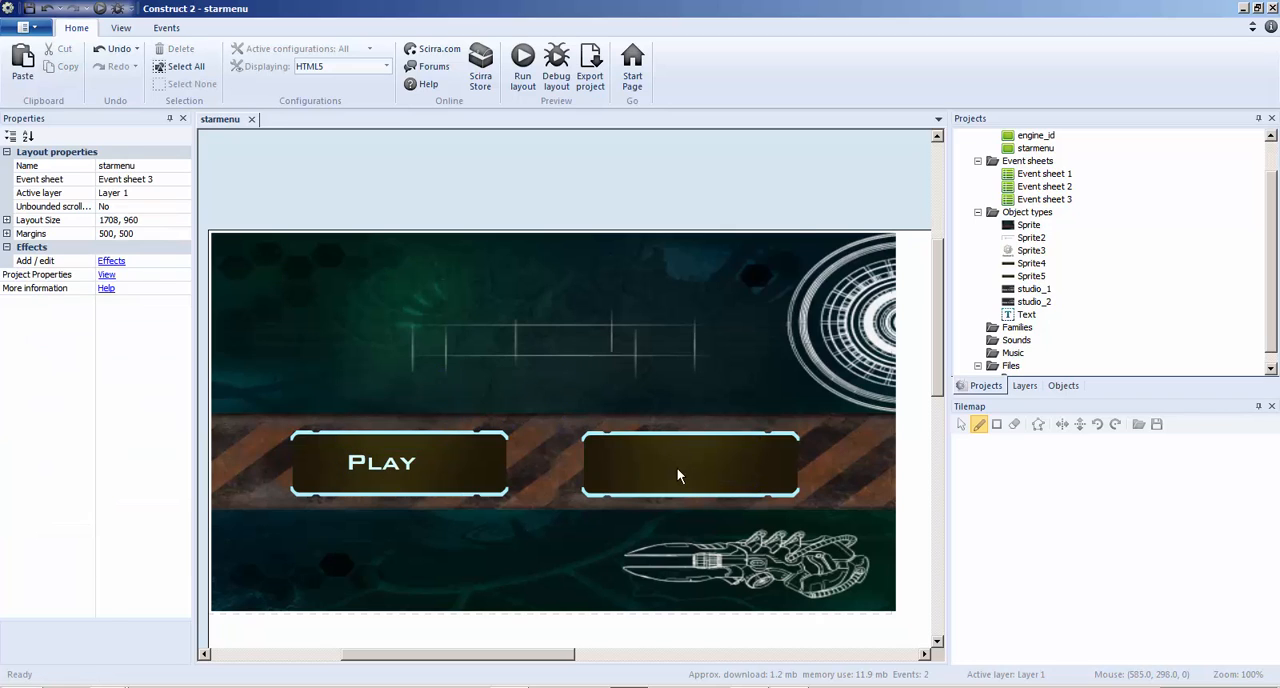
Insert a second Text object over the empty button, at about 567, 270
{"action": "right_click", "coordinate": [678, 467]}
{"action": "left_click", "coordinate": [731, 221]}
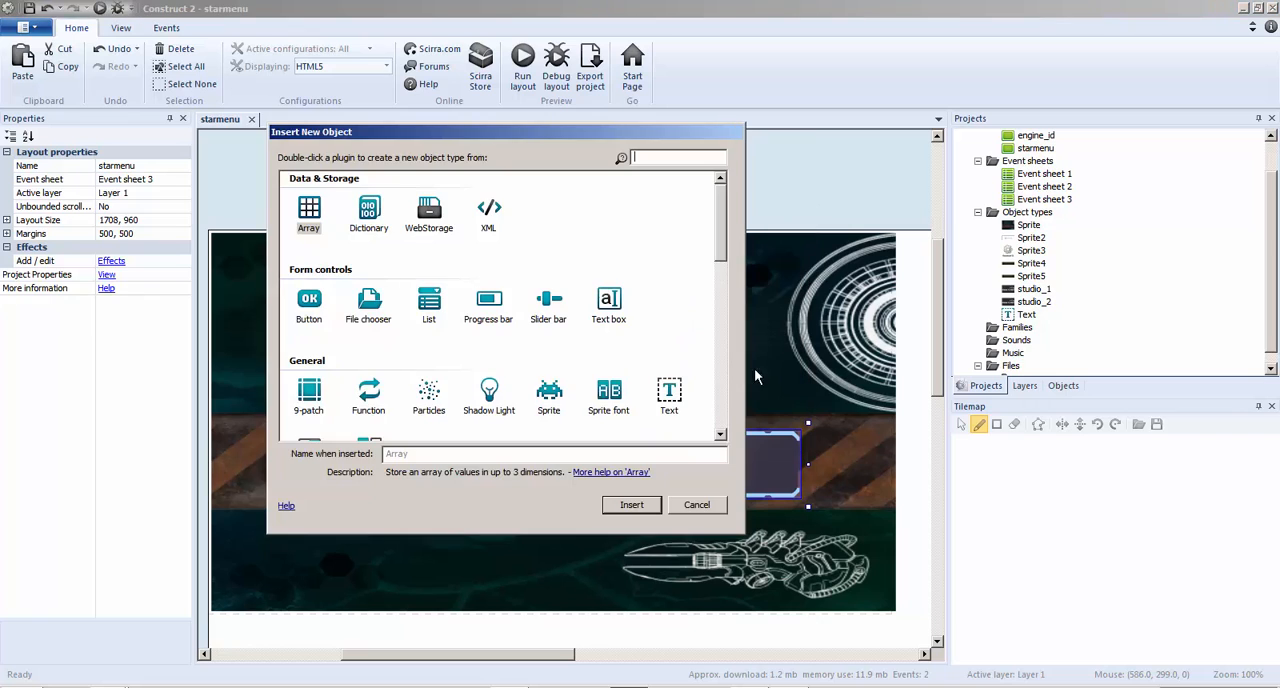
{"action": "double_click", "coordinate": [663, 428]}
{"action": "left_click", "coordinate": [654, 438]}
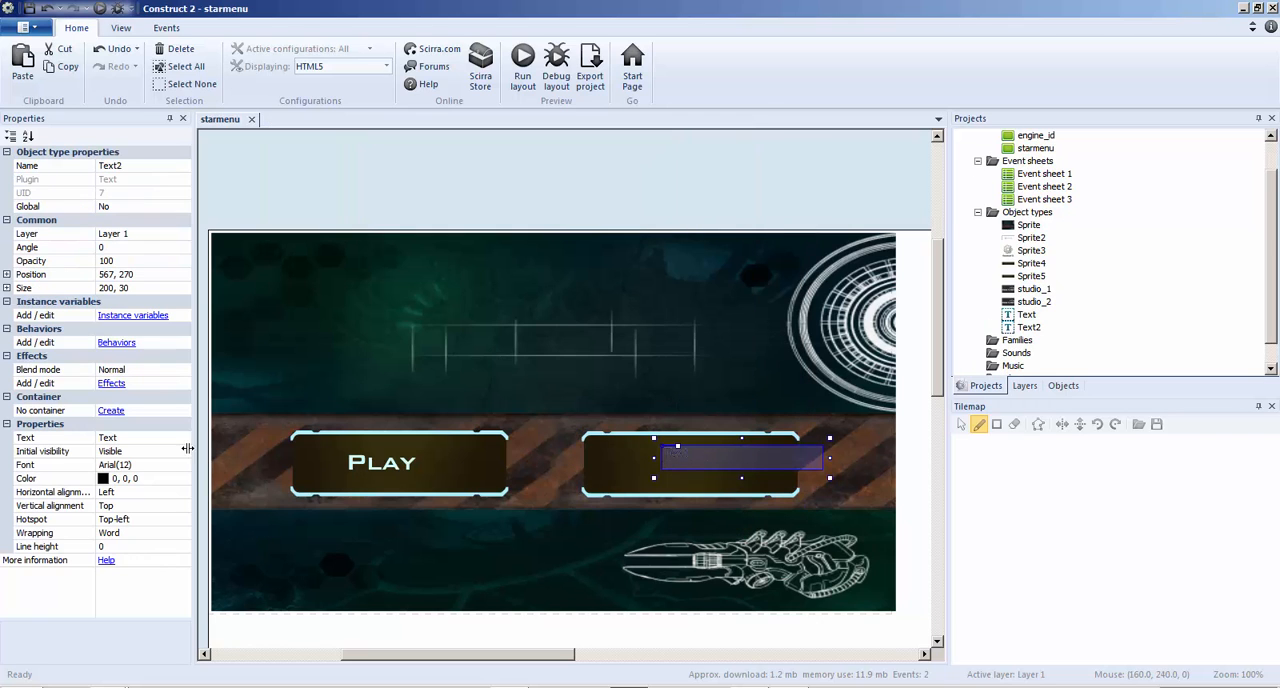
Set the second text object's colour to white (255, 255, 255)
{"action": "left_click", "coordinate": [150, 478]}
{"action": "left_click", "coordinate": [183, 478]}
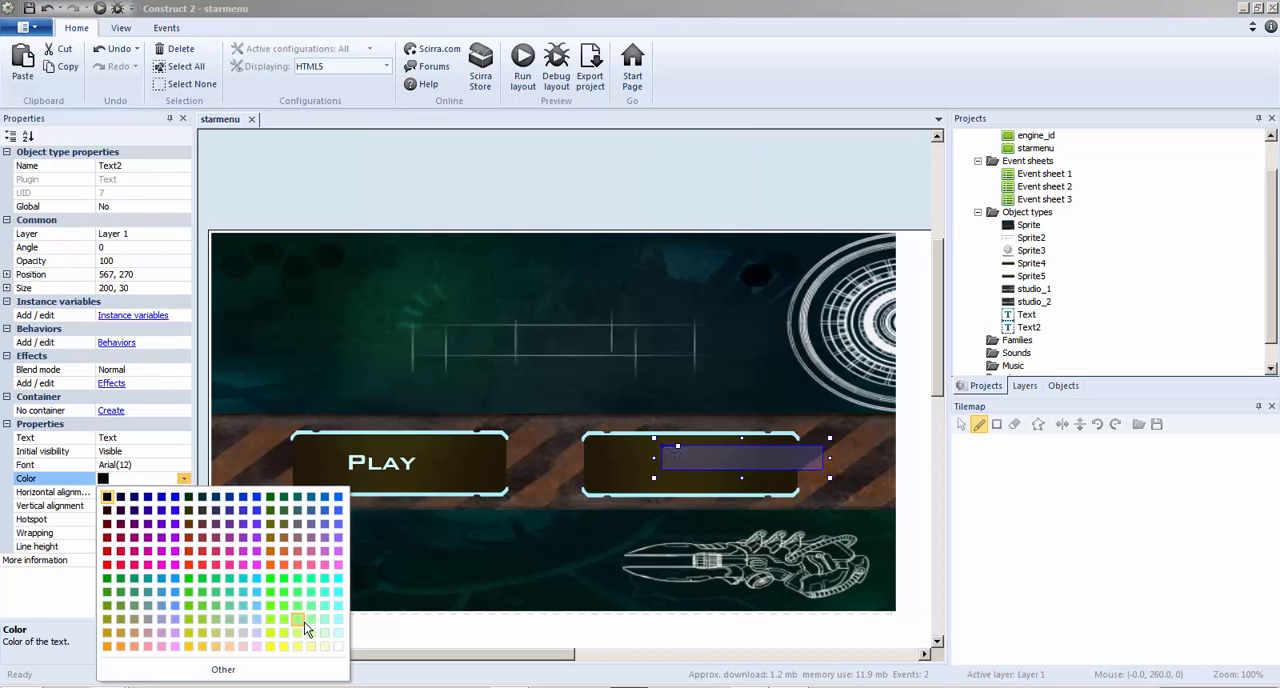
{"action": "left_click", "coordinate": [337, 646]}
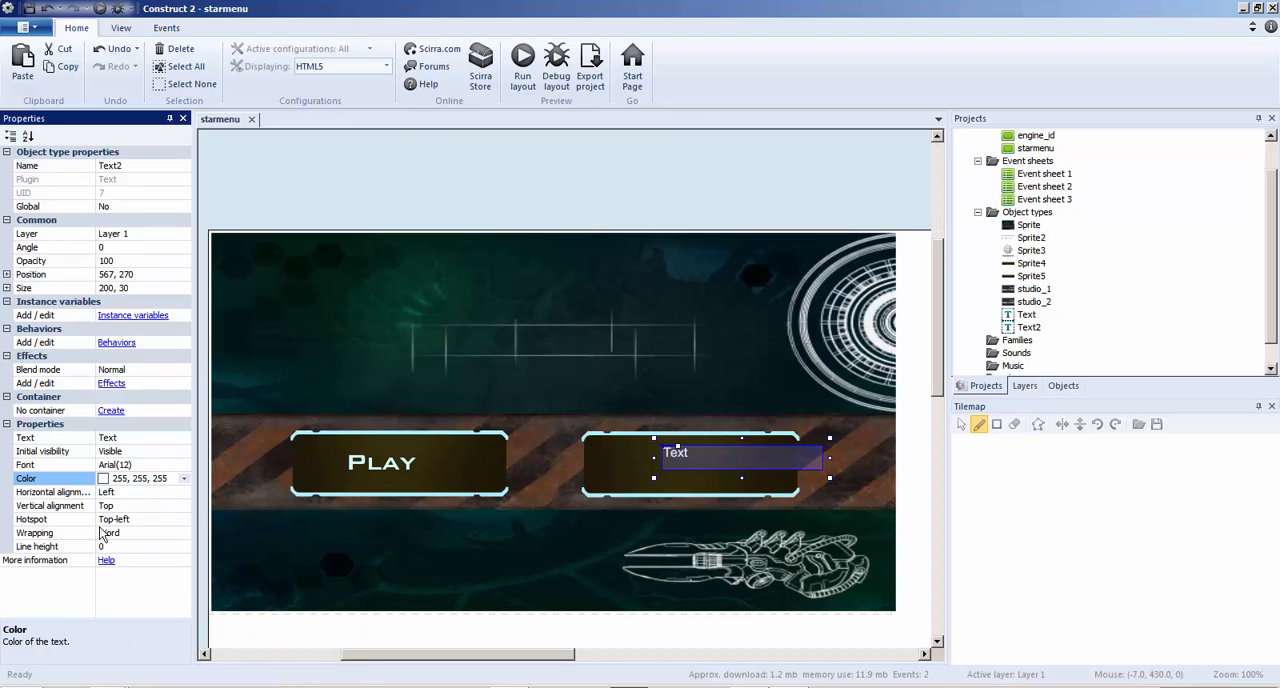
Set the second text object's font to BankGothic Md BT and its text to exit
{"action": "left_click", "coordinate": [140, 465]}
{"action": "left_click", "coordinate": [184, 466]}
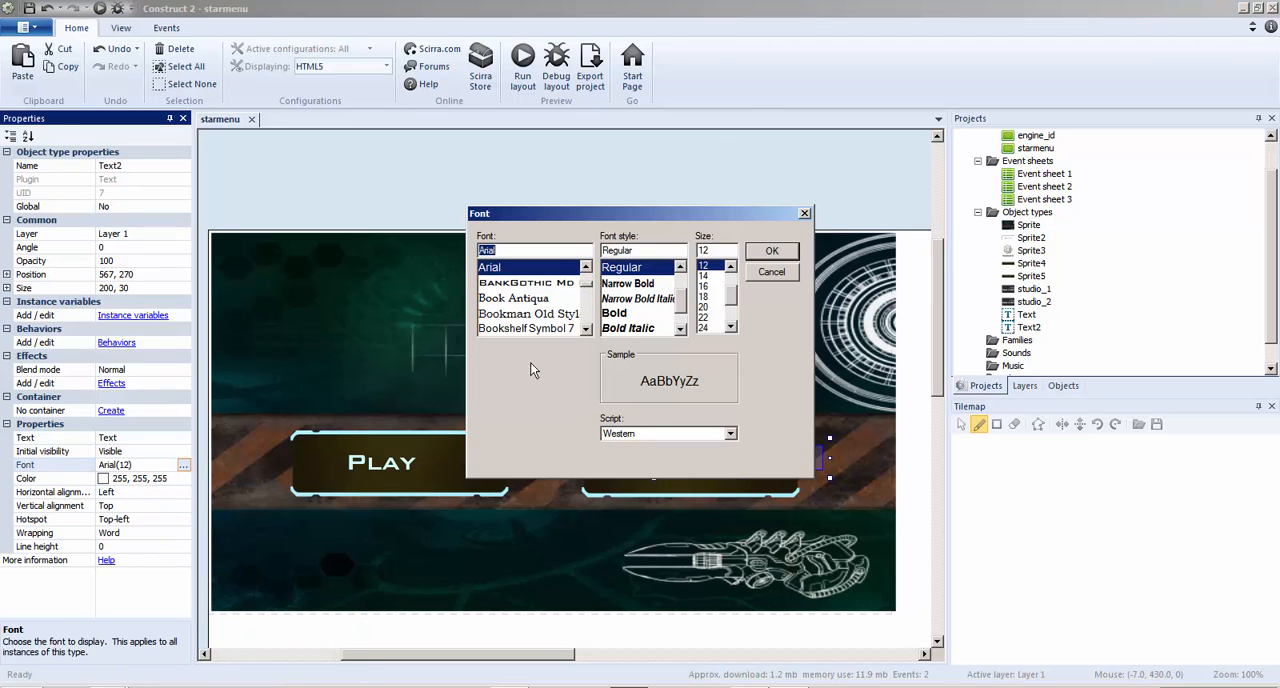
{"action": "left_click", "coordinate": [518, 284]}
{"action": "left_click", "coordinate": [771, 251]}
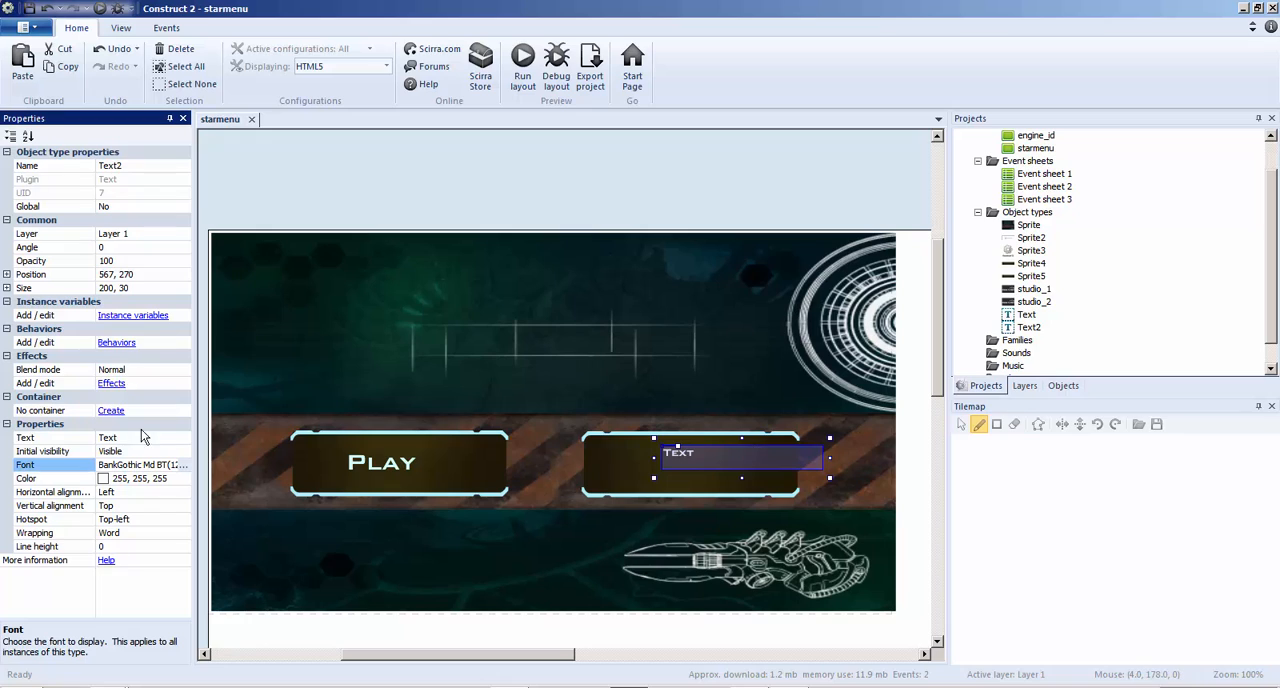
{"action": "left_click", "coordinate": [126, 438]}
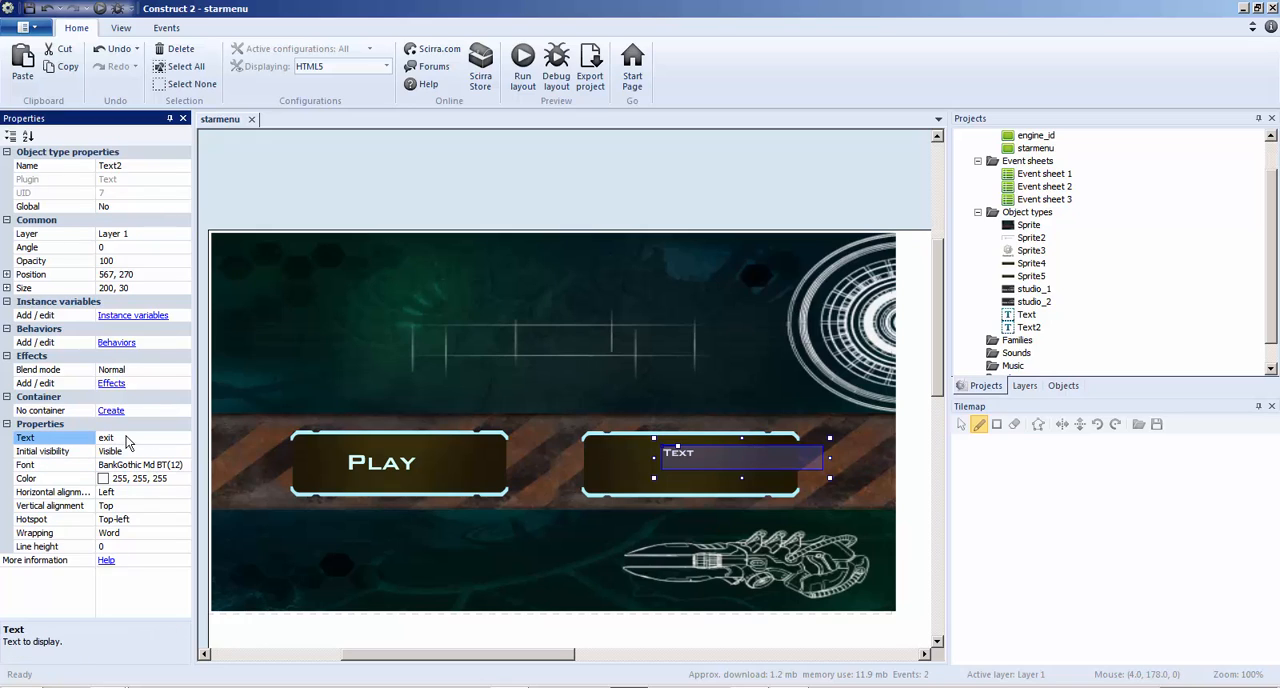
{"action": "left_click", "coordinate": [386, 379]}
{"action": "left_click", "coordinate": [705, 455]}
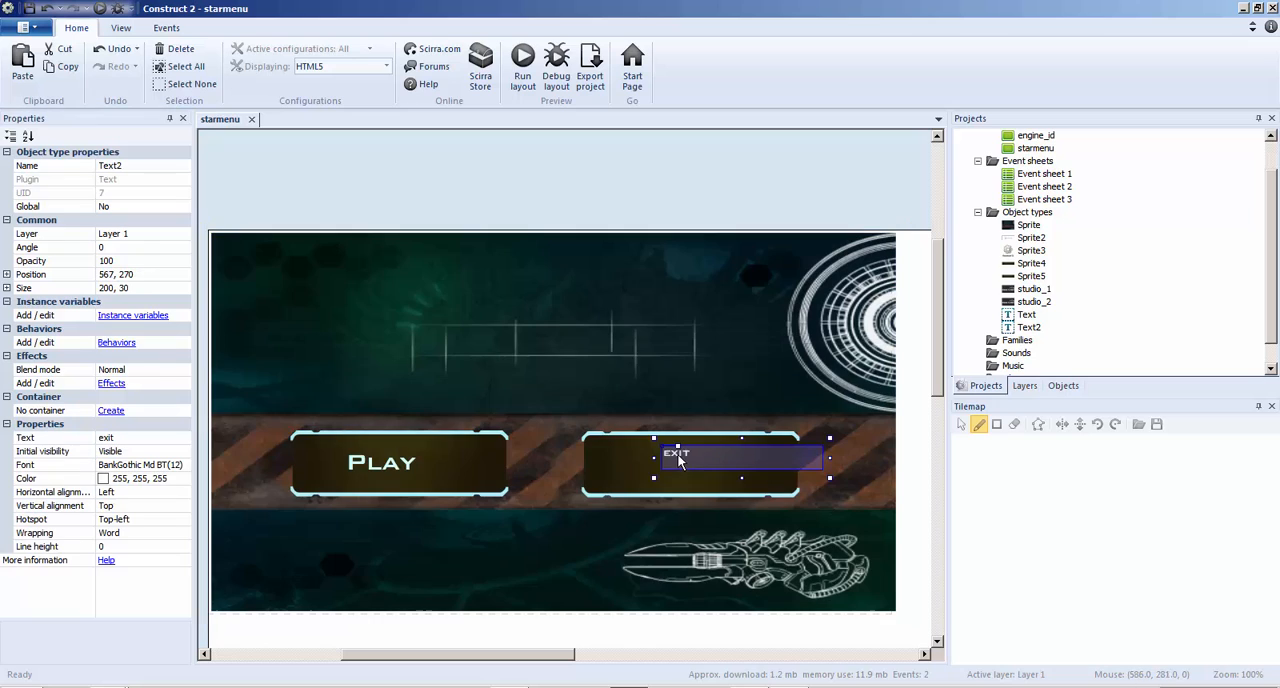
Set the exit text's font size to 24 and fit its box to about 102 x 47 on the second button, at about 555, 270
{"action": "left_click", "coordinate": [176, 468]}
{"action": "left_click", "coordinate": [183, 465]}
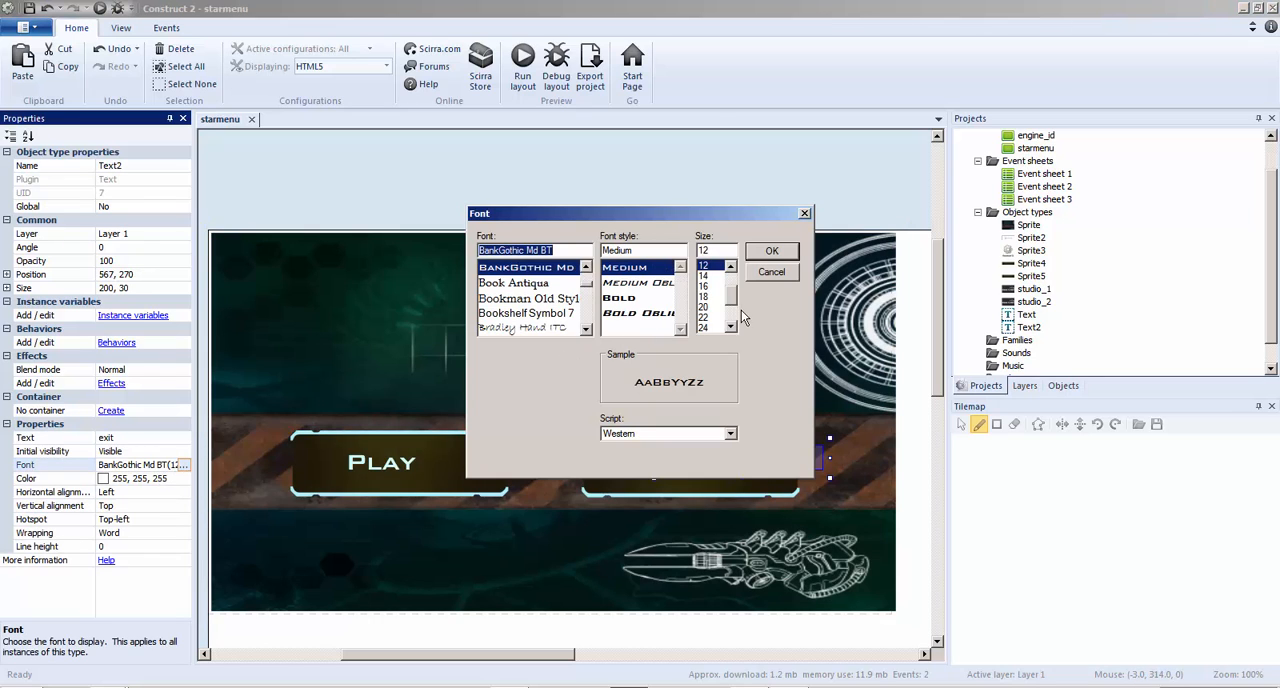
{"action": "left_click", "coordinate": [705, 328]}
{"action": "left_click", "coordinate": [771, 251]}
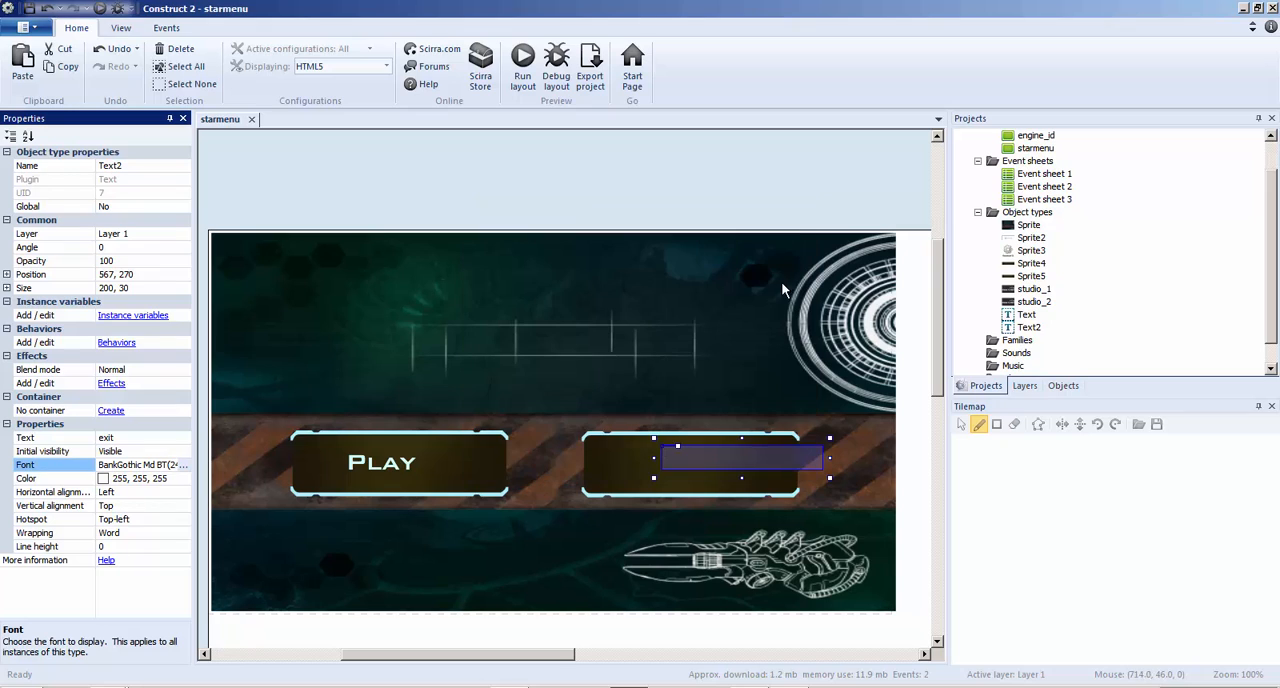
{"action": "left_click_drag", "start_coordinate": [829, 478], "coordinate": [751, 492]}
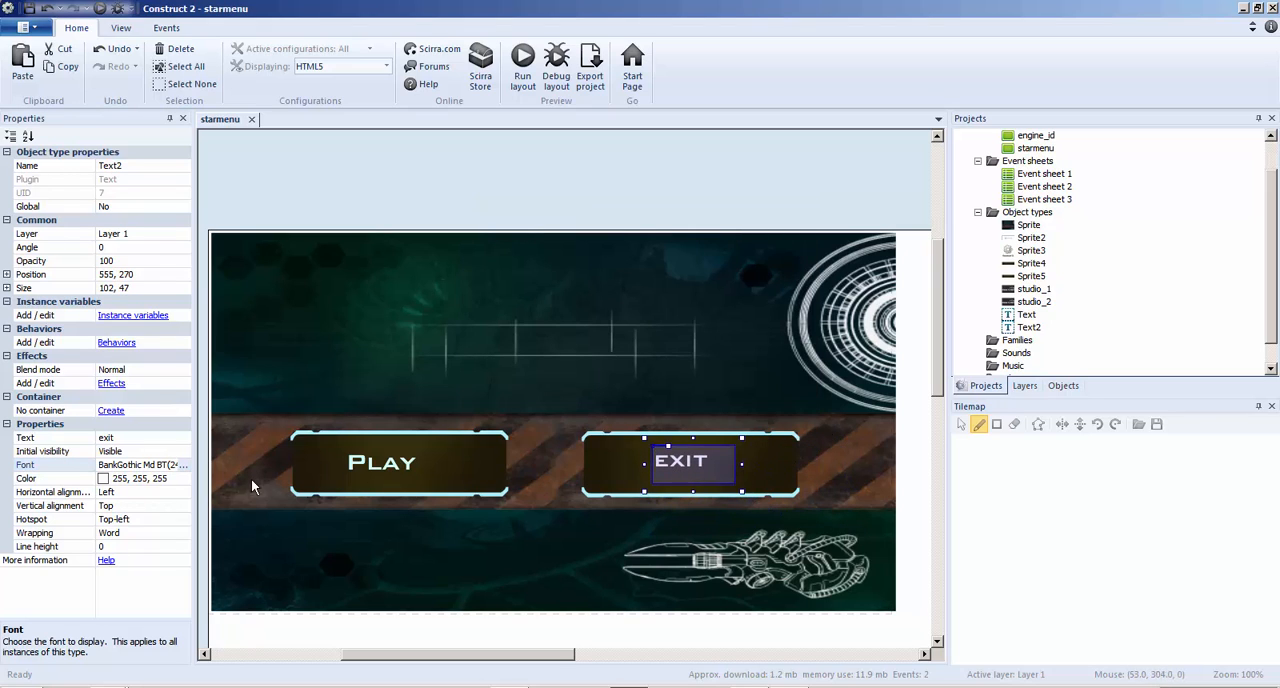
Set the exit text's font size to 26 and deselect it
{"action": "left_click", "coordinate": [365, 468]}
{"action": "left_click", "coordinate": [670, 480]}
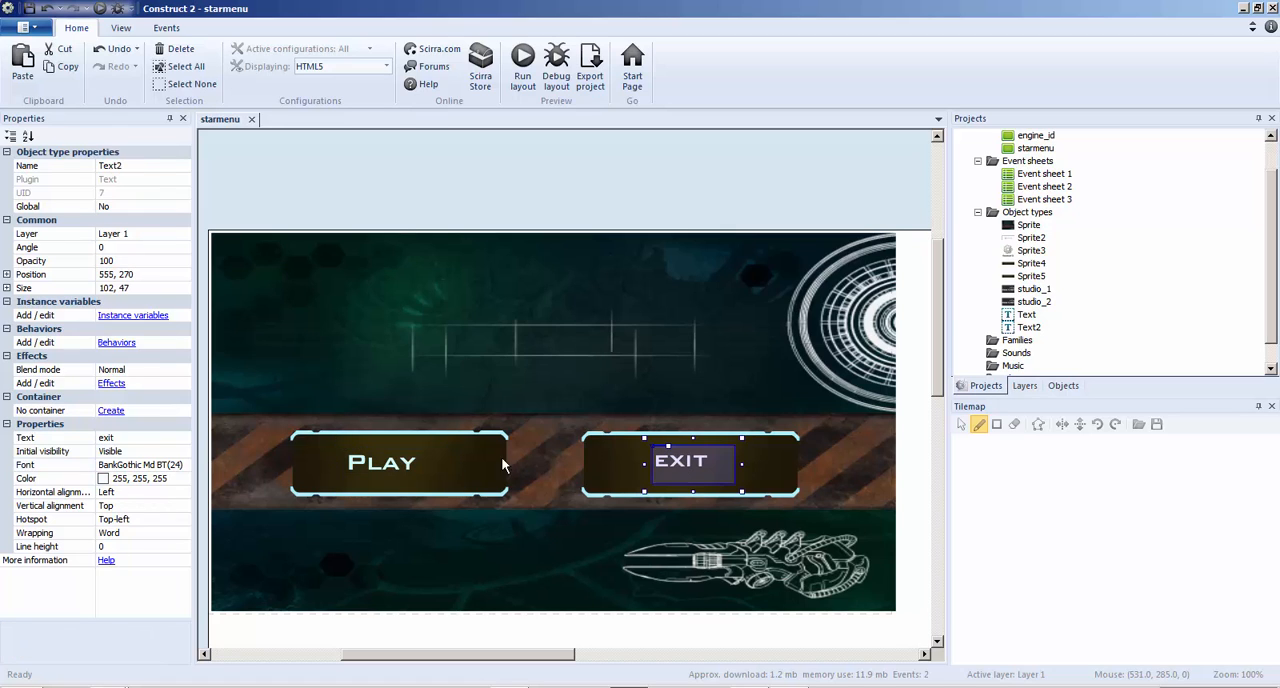
{"action": "left_click", "coordinate": [168, 465]}
{"action": "left_click", "coordinate": [184, 470]}
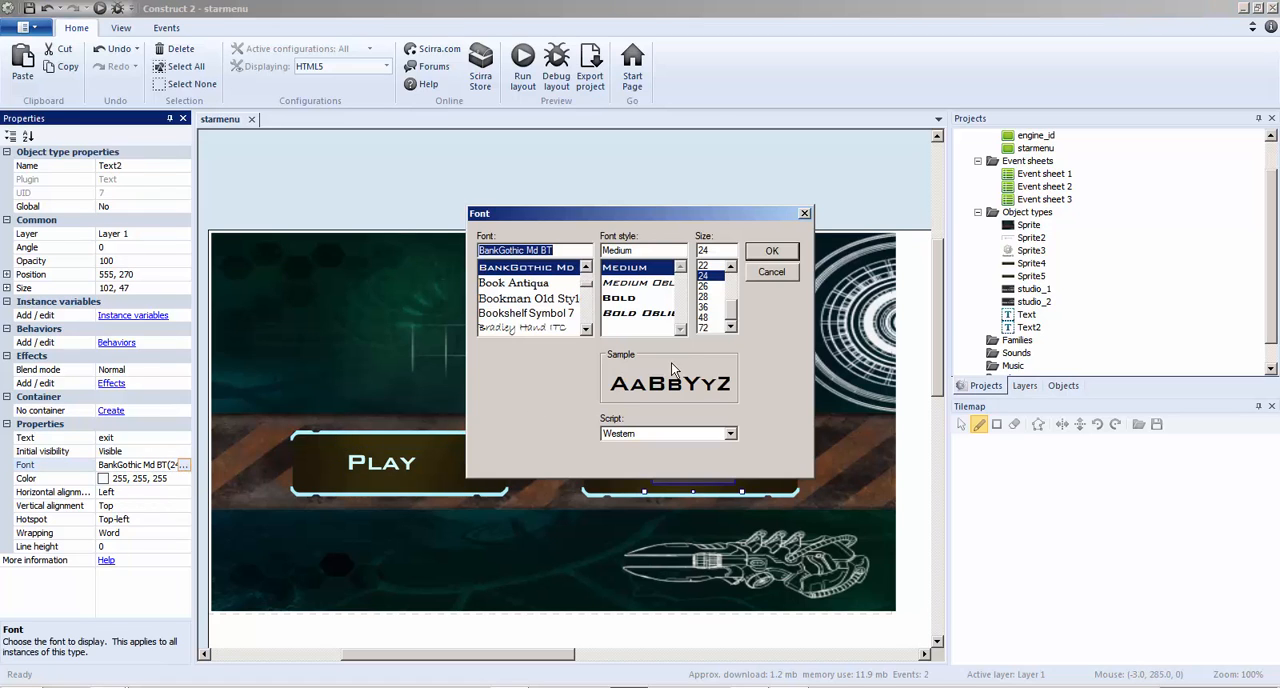
{"action": "left_click", "coordinate": [708, 287]}
{"action": "left_click", "coordinate": [770, 257]}
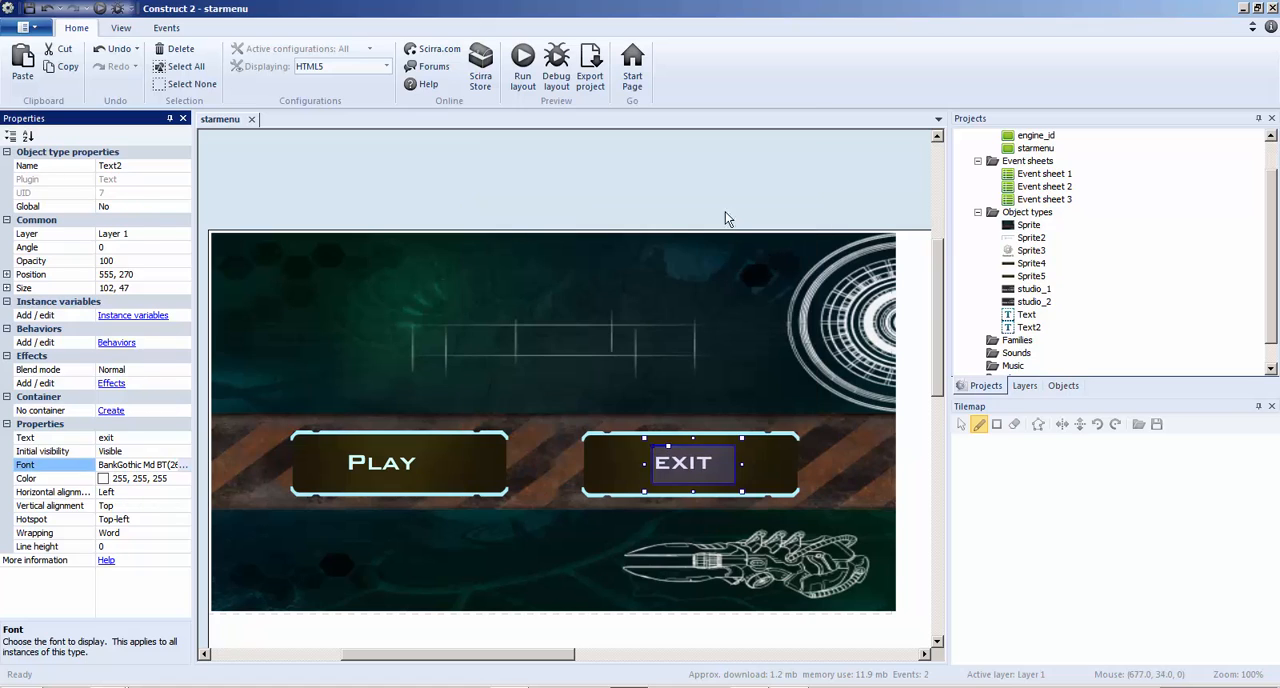
{"action": "left_click", "coordinate": [705, 180]}
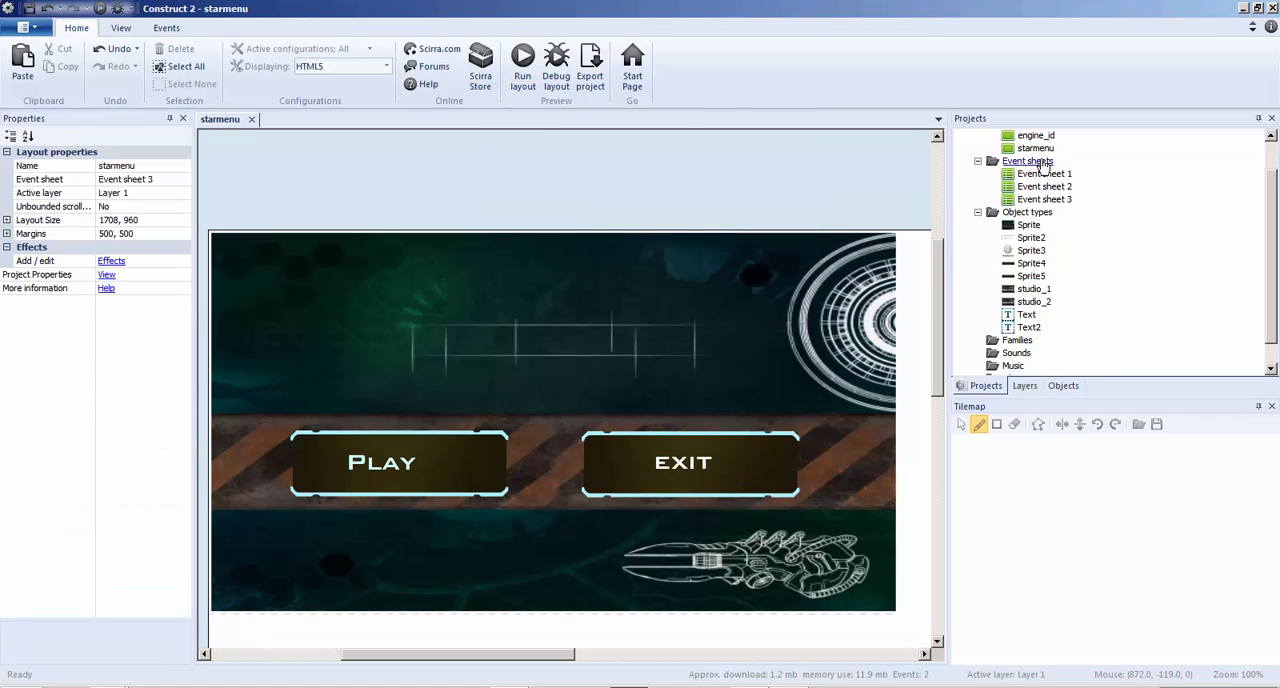
Open the engine_id layout with its Event sheet 2 and close the starmenu layout
{"action": "scroll", "coordinate": [1062, 217], "scroll_direction": "up", "scroll_amount": 1}
{"action": "scroll", "coordinate": [1062, 217], "scroll_direction": "up", "scroll_amount": 1}
{"action": "left_click_drag", "start_coordinate": [1268, 301], "coordinate": [1268, 260]}
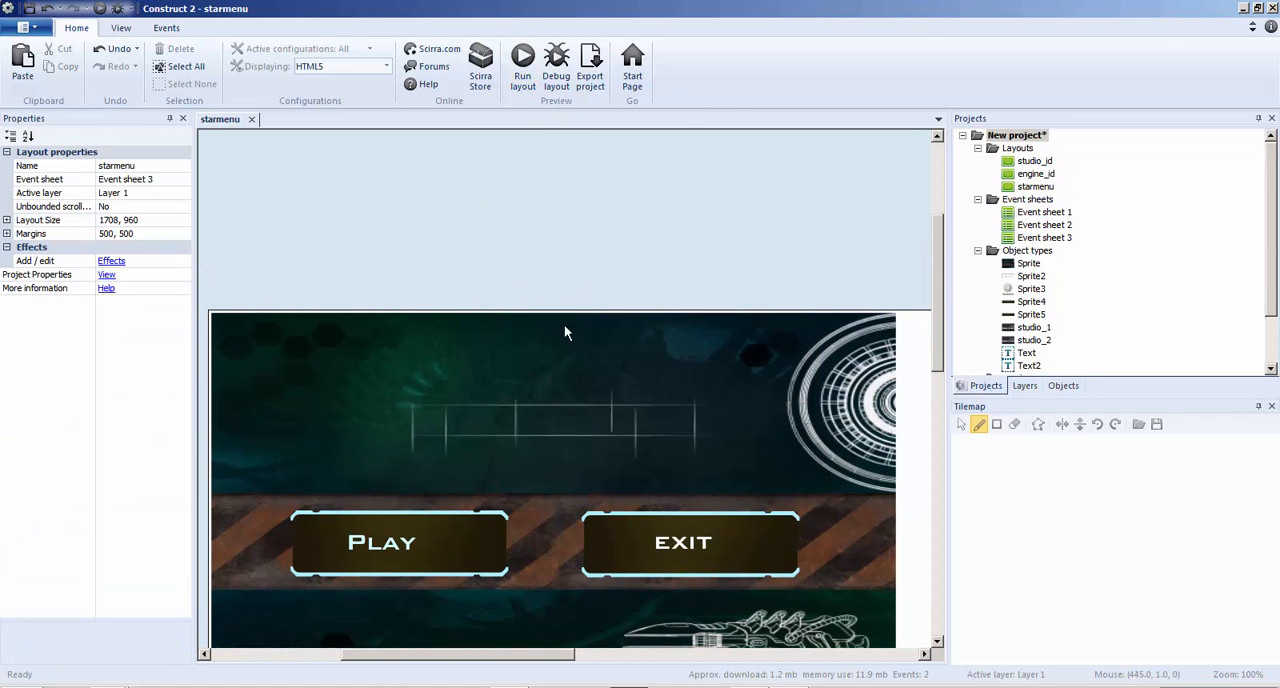
{"action": "scroll", "coordinate": [564, 325], "scroll_direction": "down", "scroll_amount": 2}
{"action": "double_click", "coordinate": [1036, 173]}
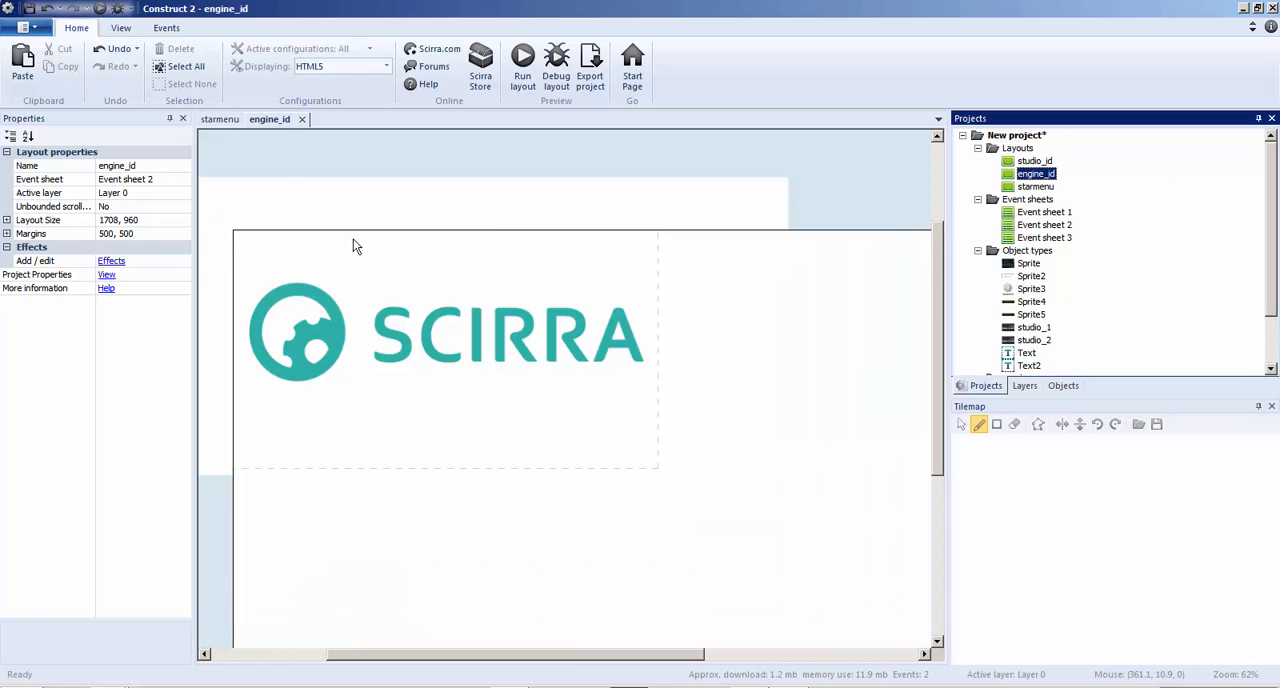
{"action": "left_click", "coordinate": [222, 119]}
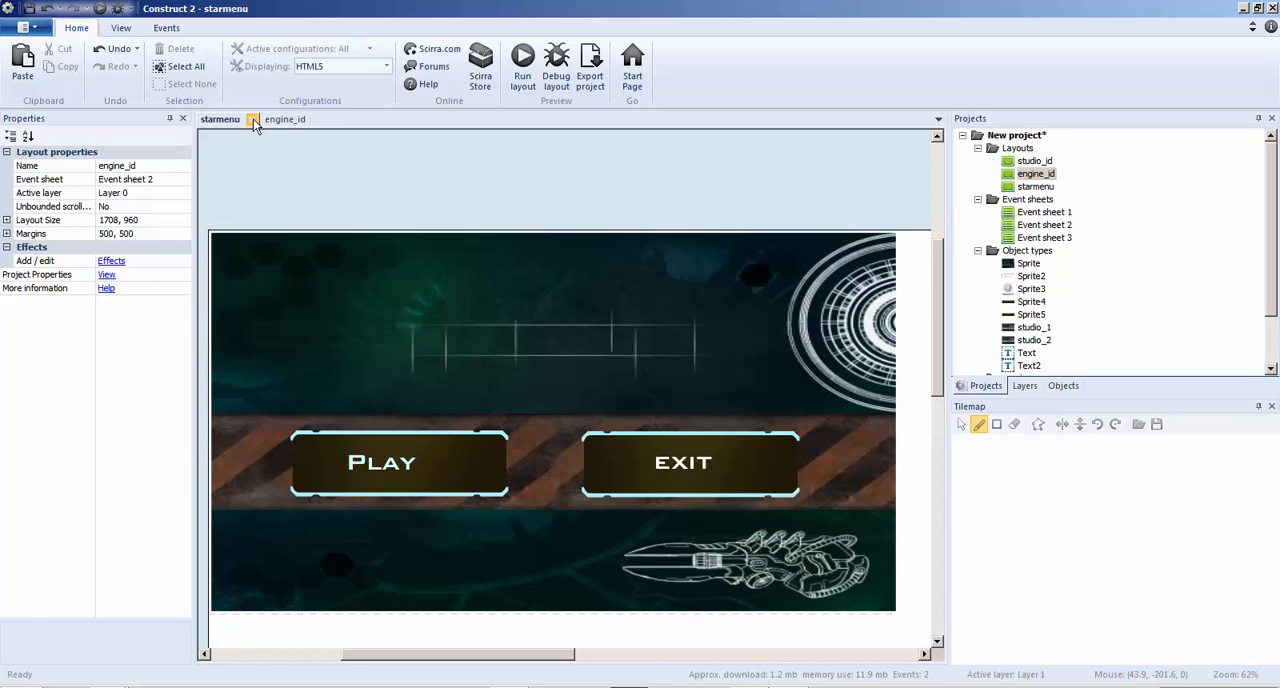
{"action": "left_click", "coordinate": [253, 119]}
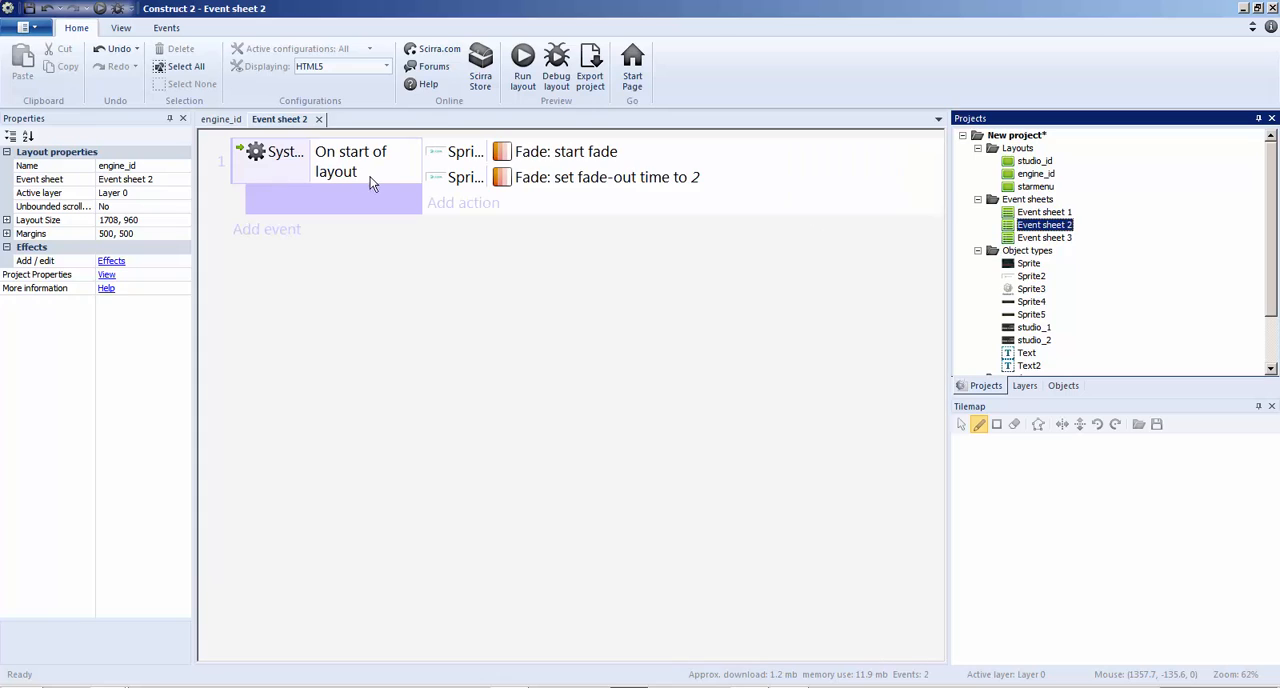
Add a System Go to layout action for starmenu to the On start of layout event in Event sheet 2
{"action": "left_click", "coordinate": [458, 208]}
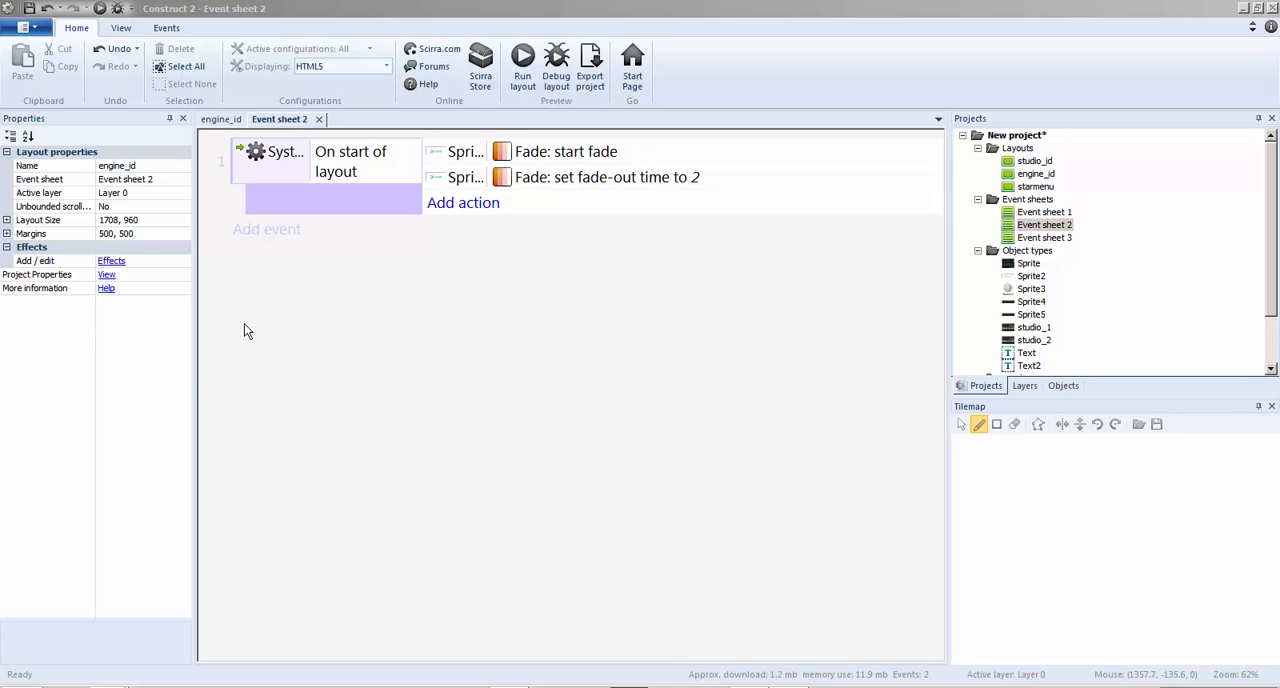
{"action": "left_click", "coordinate": [488, 308]}
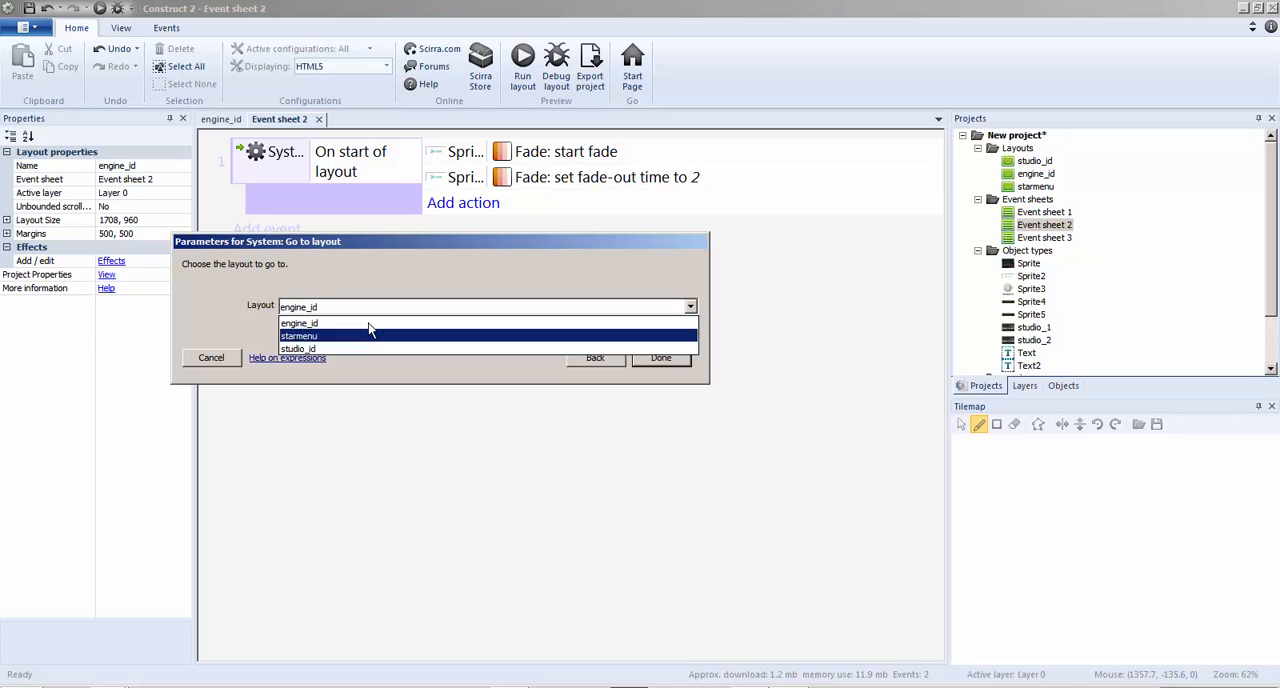
{"action": "left_click", "coordinate": [329, 336]}
{"action": "left_click", "coordinate": [661, 357]}
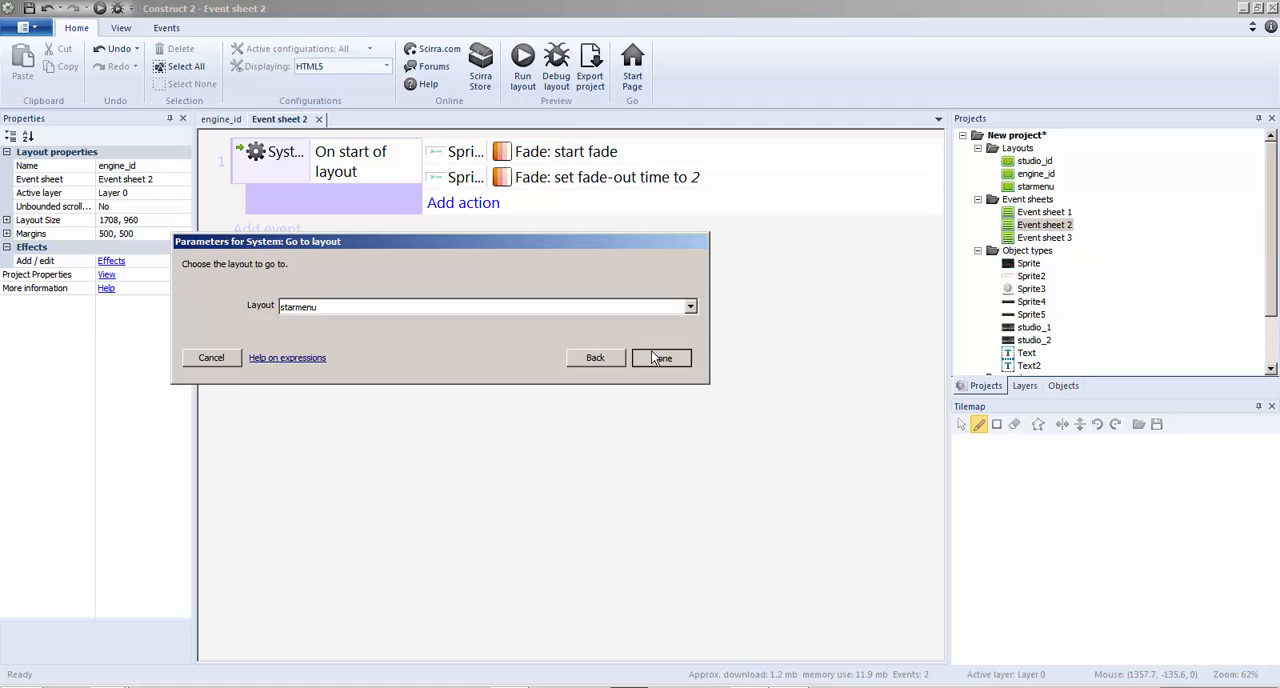
Open the studio_id layout and preview the game from there to check the intro sequence, then close the preview
{"action": "double_click", "coordinate": [1035, 161]}
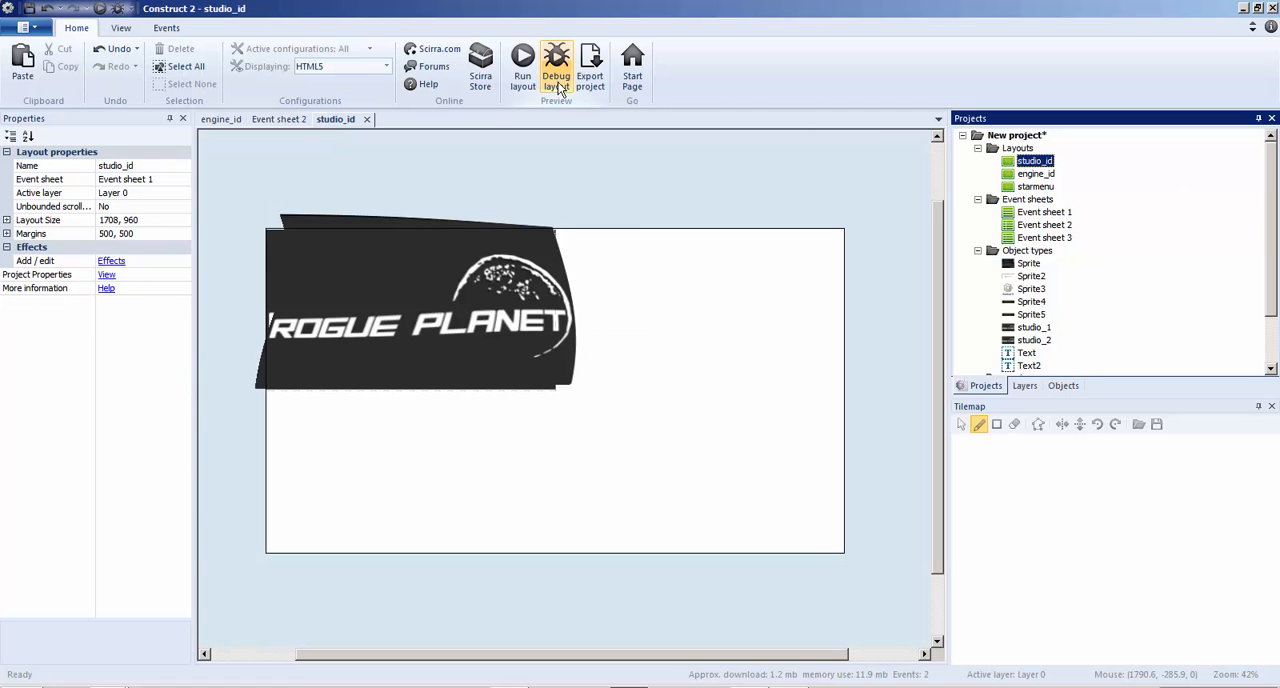
{"action": "left_click", "coordinate": [523, 75]}
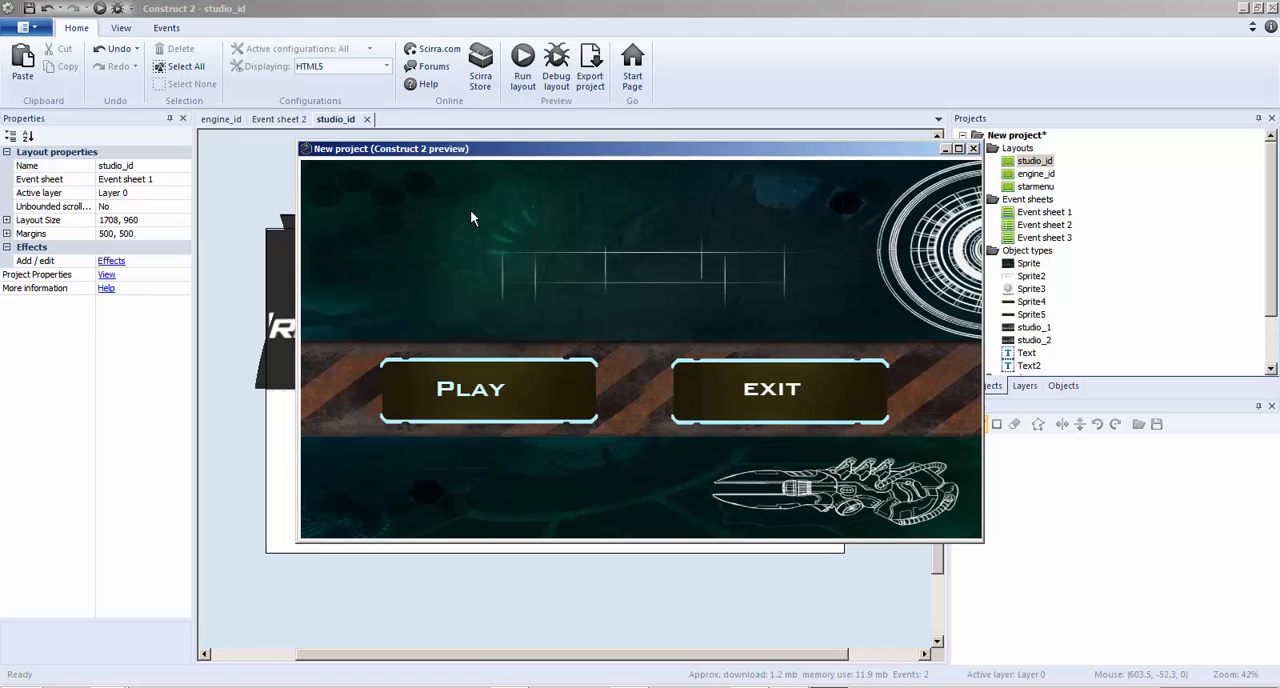
{"action": "left_click", "coordinate": [973, 149]}
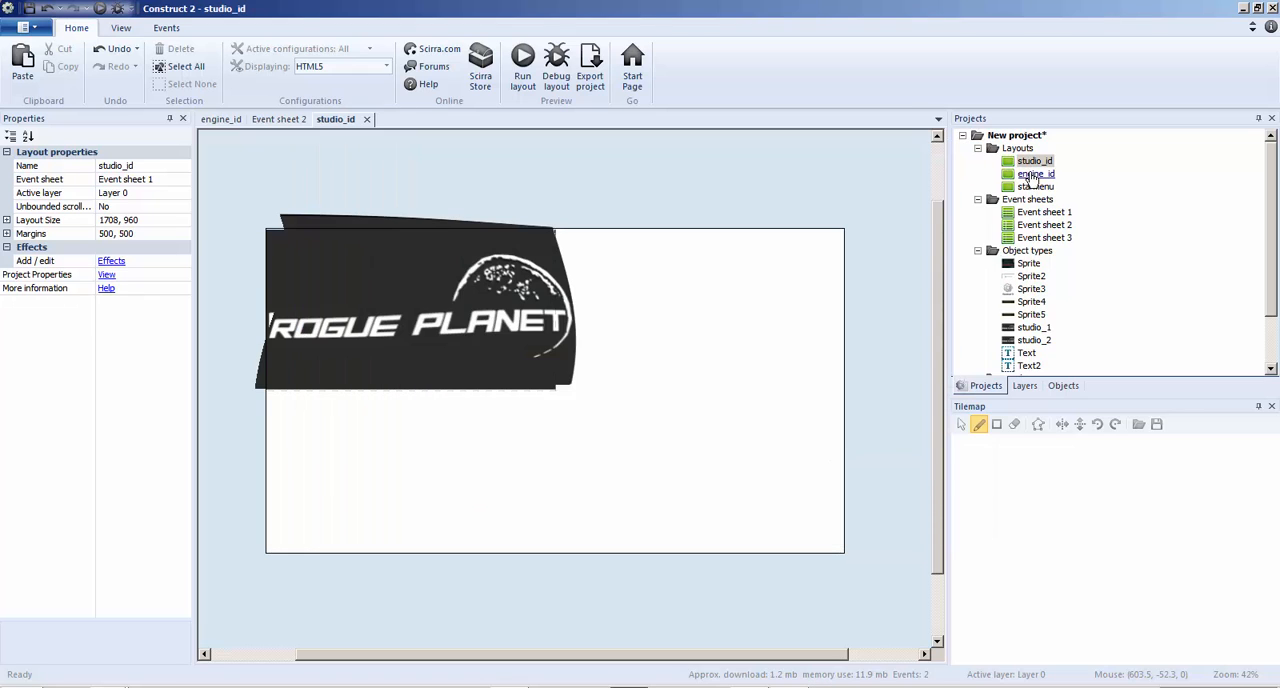
Add a System Wait action of 4 seconds in Event sheet 2 and place it before the Go to starmenu action
{"action": "double_click", "coordinate": [1035, 173]}
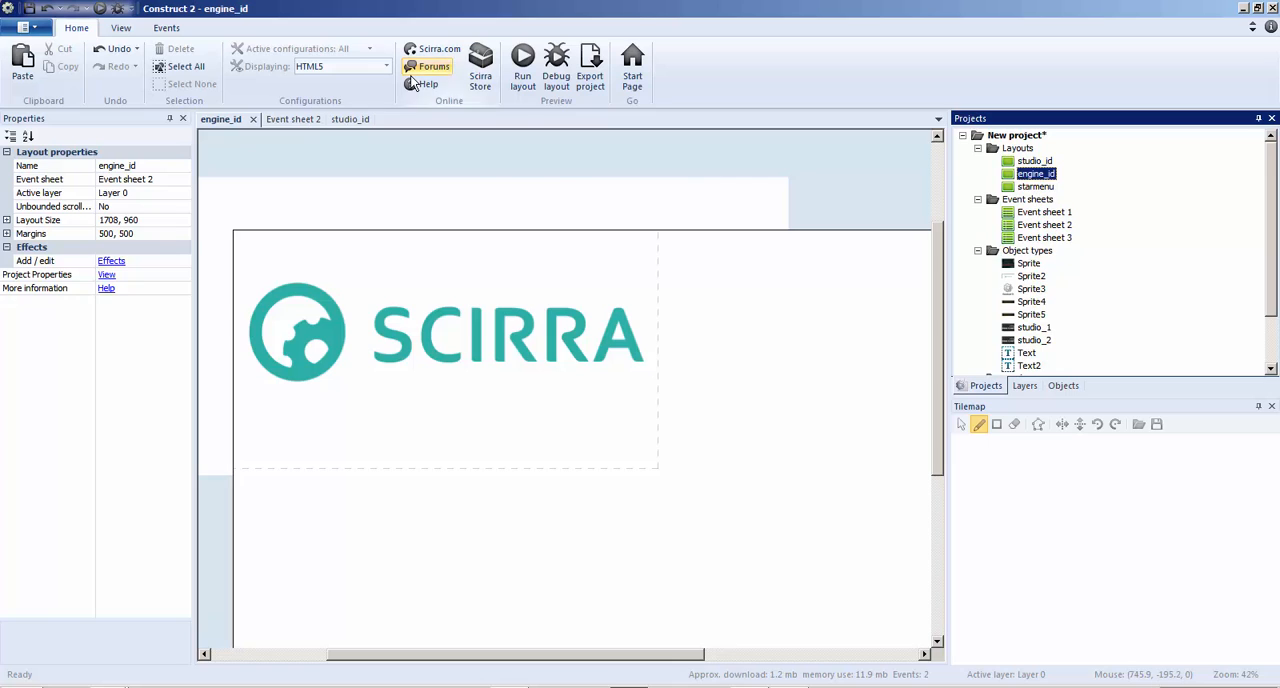
{"action": "left_click", "coordinate": [292, 120]}
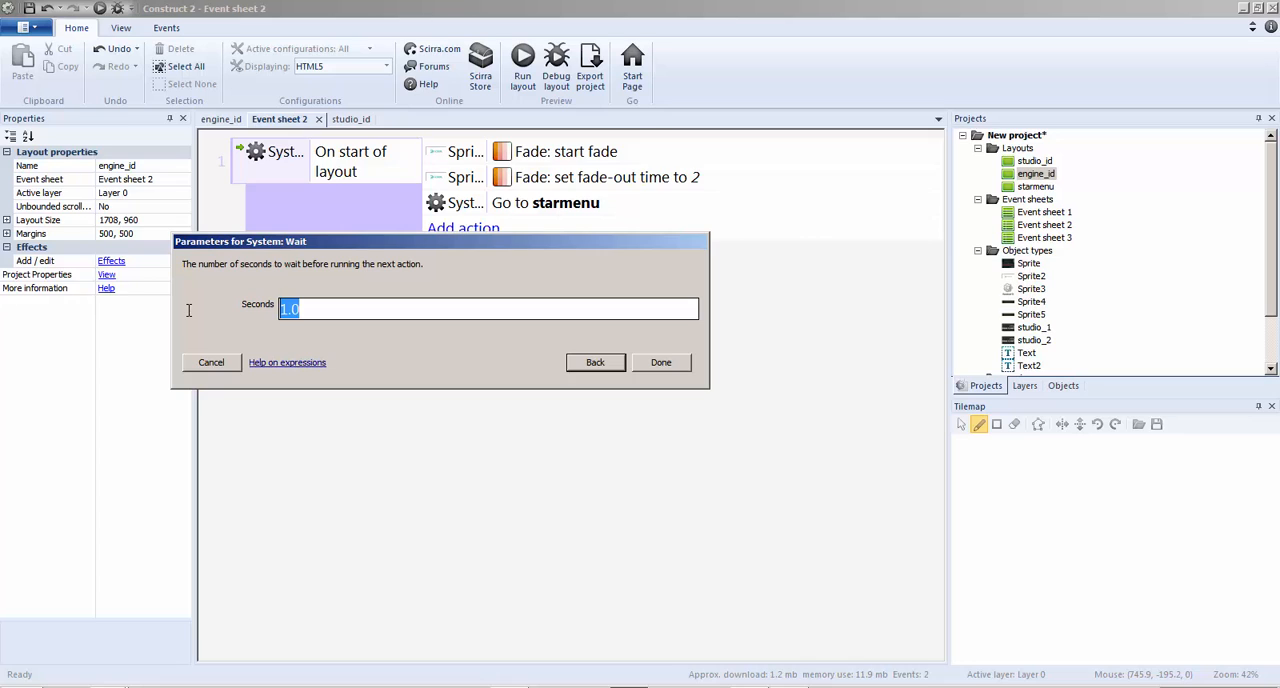
{"action": "type", "text": "4"}
{"action": "left_click", "coordinate": [640, 363]}
{"action": "left_click_drag", "start_coordinate": [494, 232], "coordinate": [494, 202]}
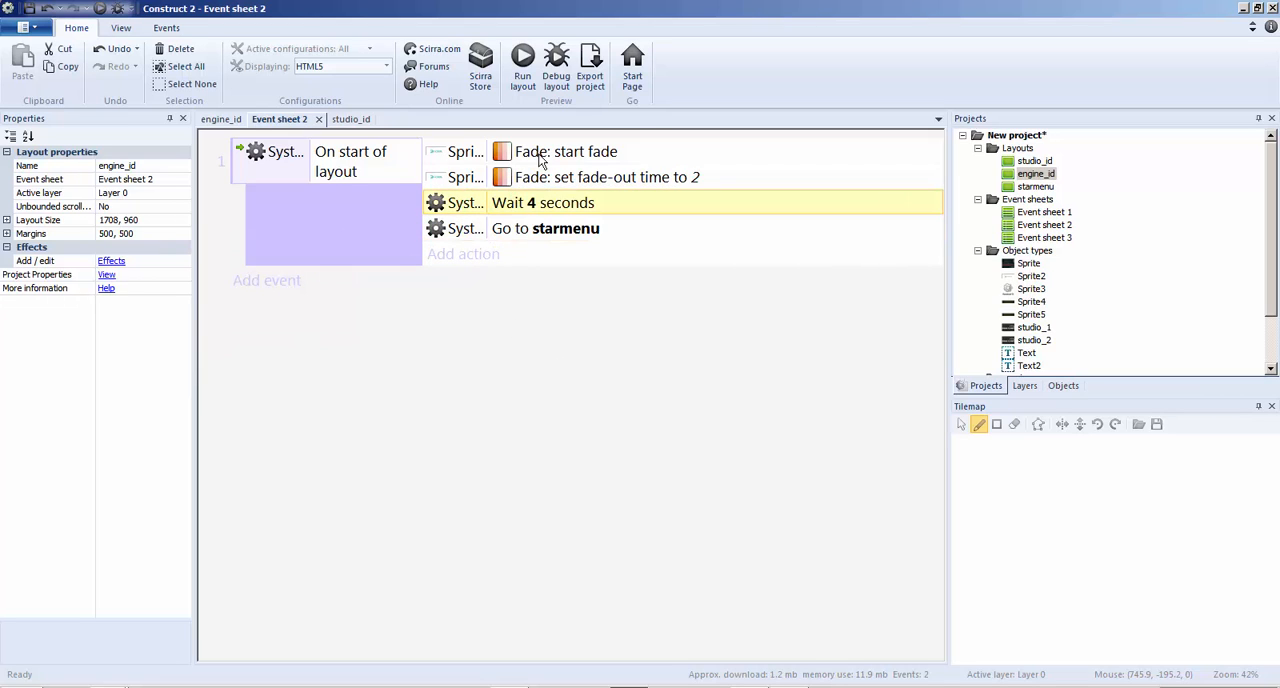
Preview the delayed switch to the starmenu layout, close the preview and look over the studio_id, engine_id and Event sheet 2 views
{"action": "left_click", "coordinate": [521, 70]}
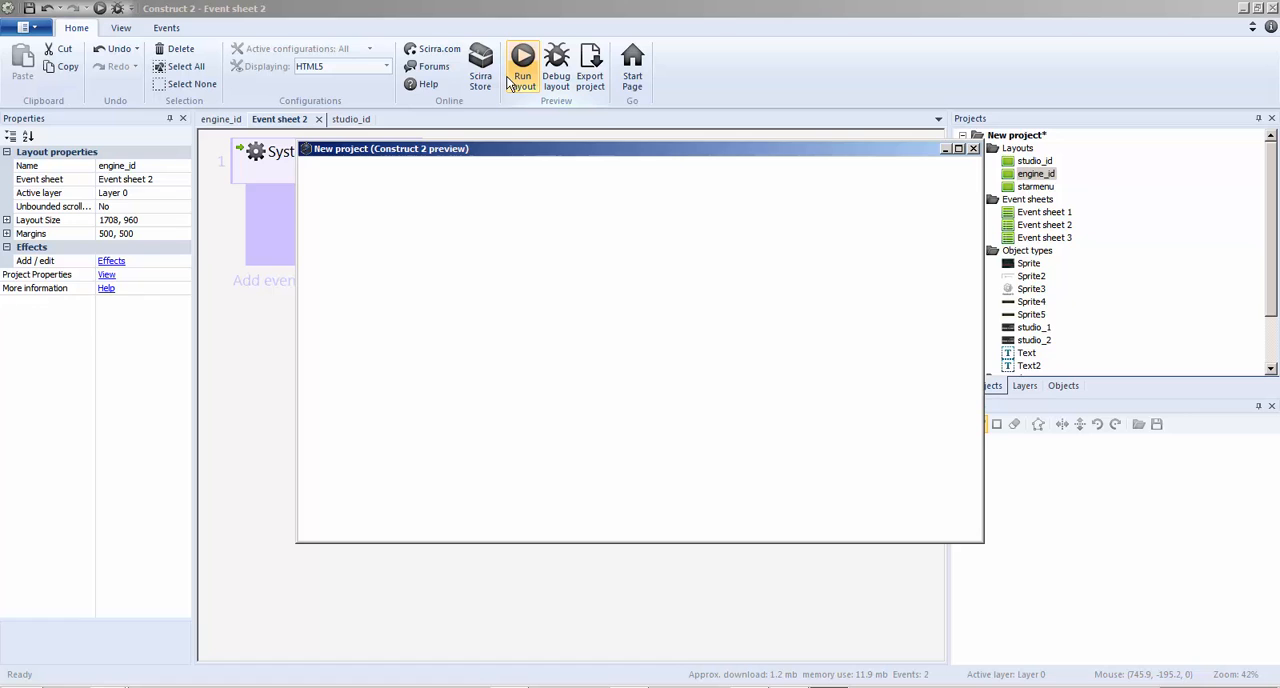
{"action": "left_click", "coordinate": [972, 149]}
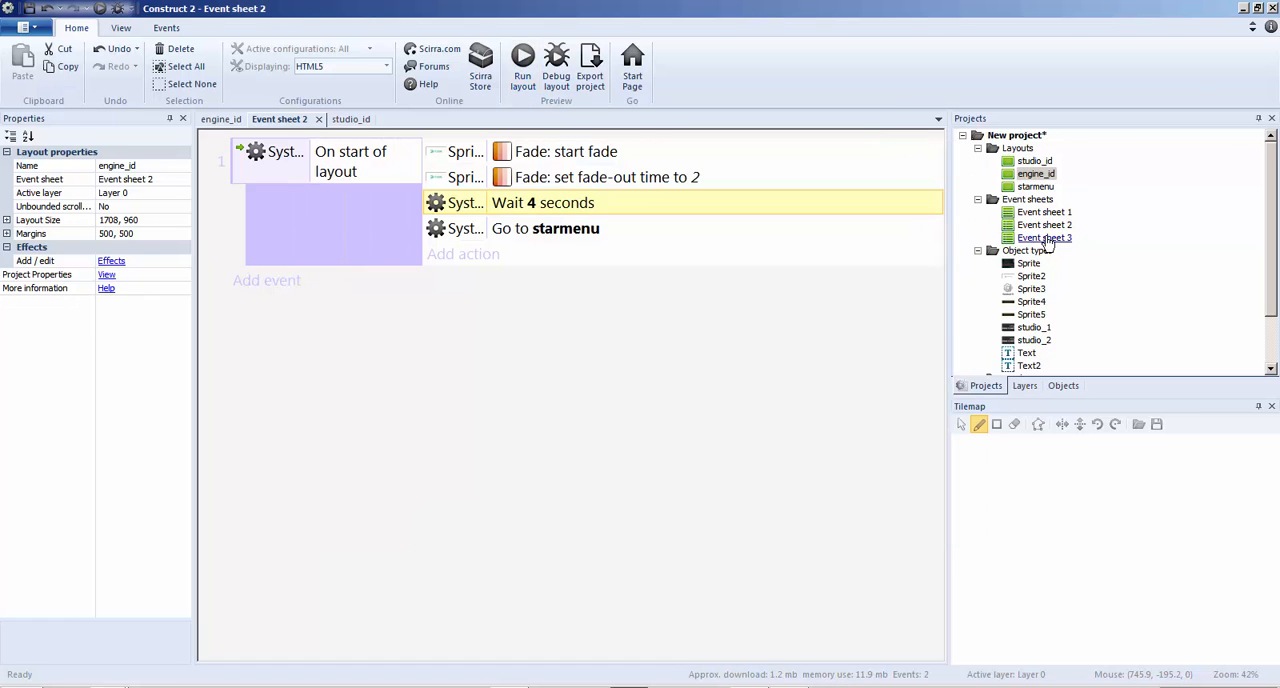
{"action": "left_click", "coordinate": [350, 119]}
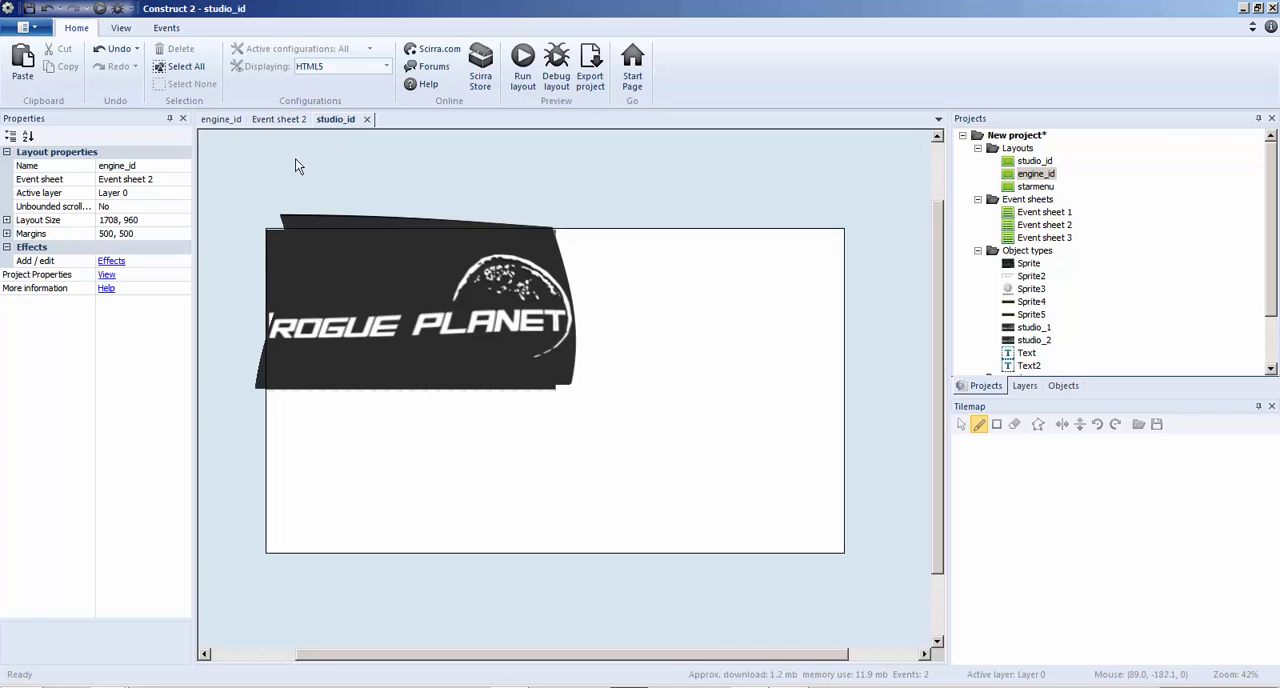
{"action": "left_click", "coordinate": [226, 119]}
{"action": "left_click", "coordinate": [268, 119]}
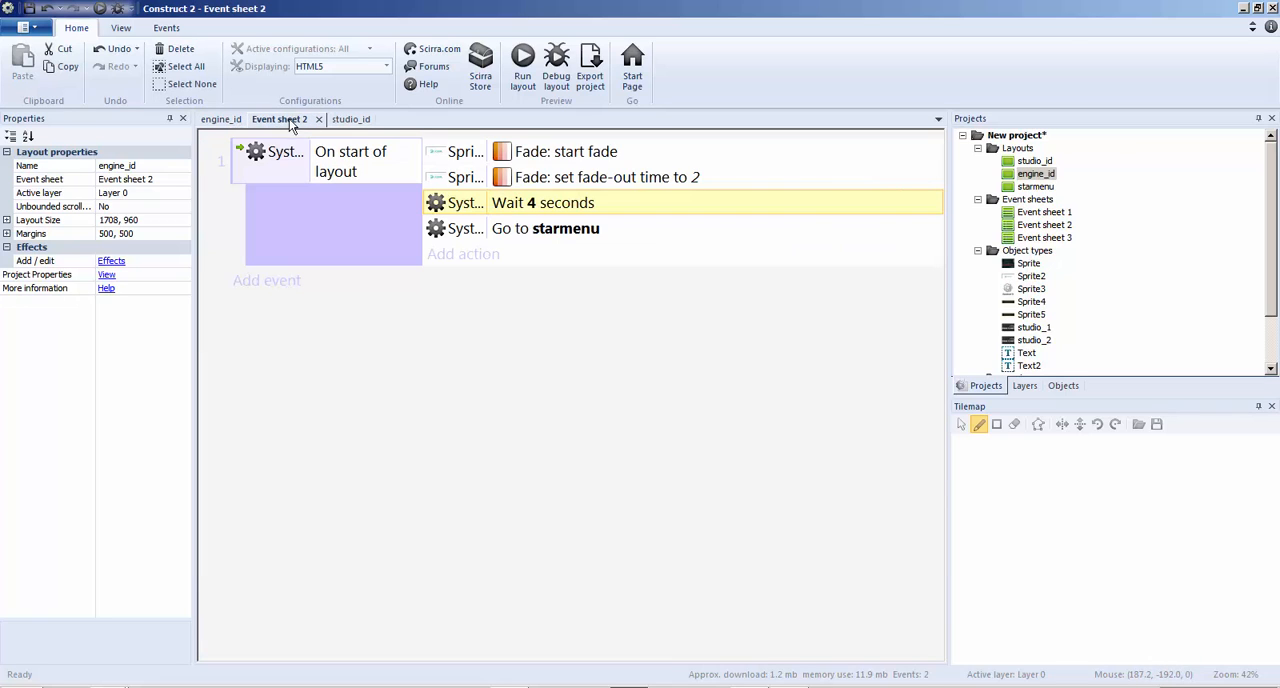
Open the starmenu layout and add a Fade behavior to the menu background sprite
{"action": "double_click", "coordinate": [1035, 186]}
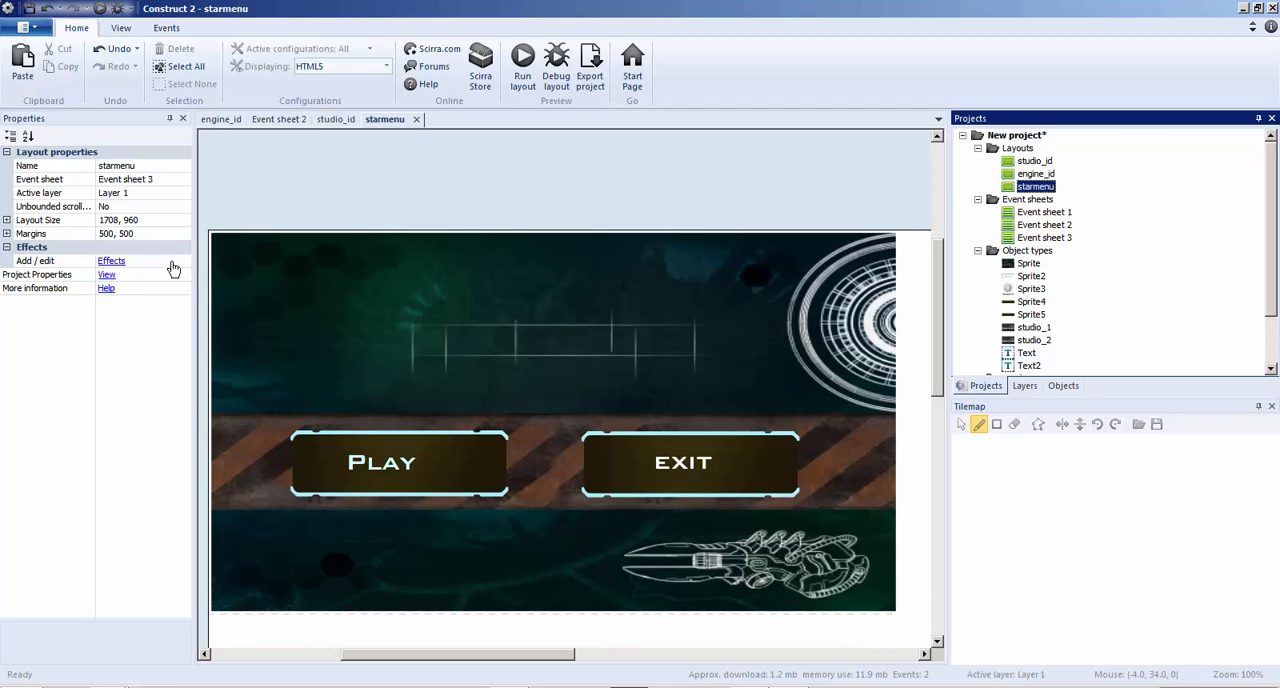
{"action": "left_click", "coordinate": [106, 275]}
{"action": "left_click", "coordinate": [416, 243]}
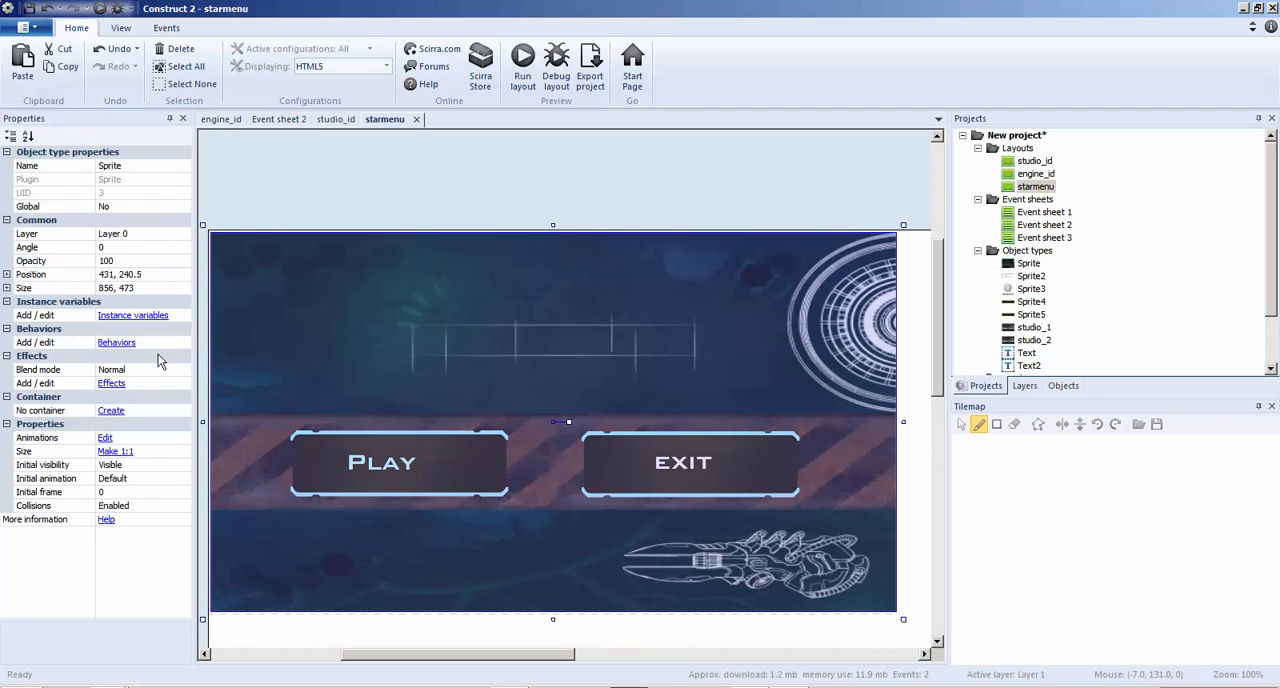
{"action": "left_click", "coordinate": [116, 342]}
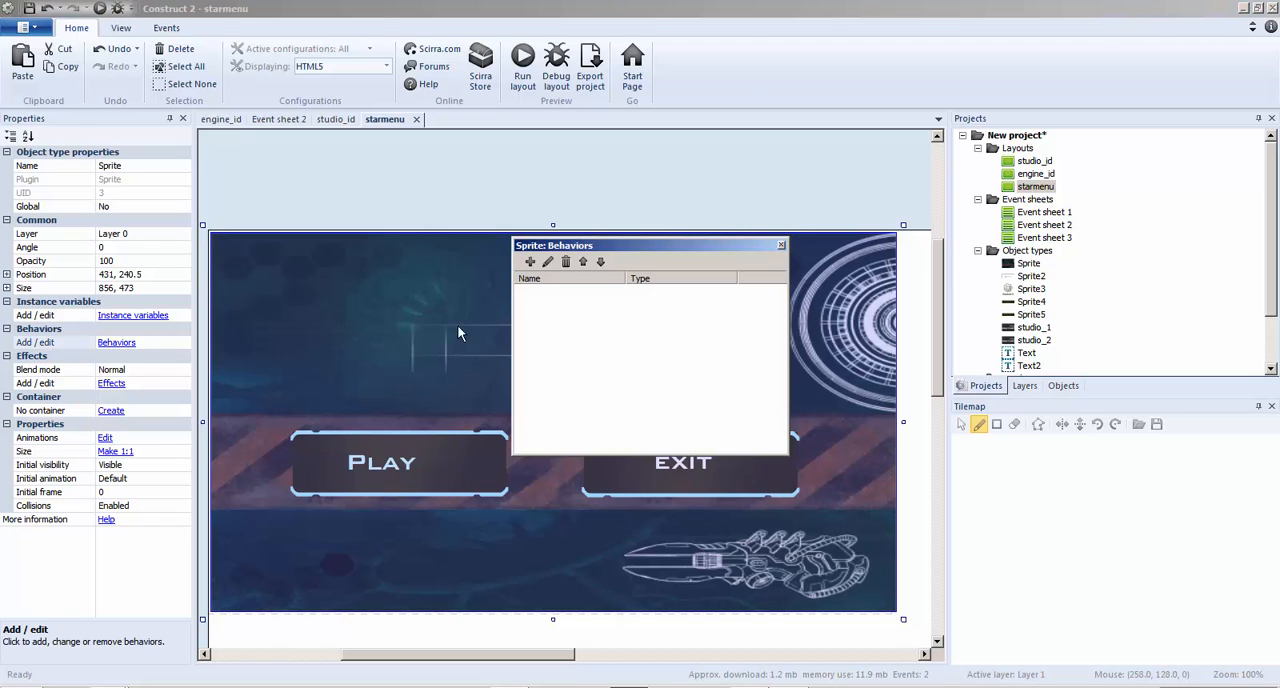
{"action": "left_click", "coordinate": [525, 267]}
{"action": "left_click", "coordinate": [553, 270]}
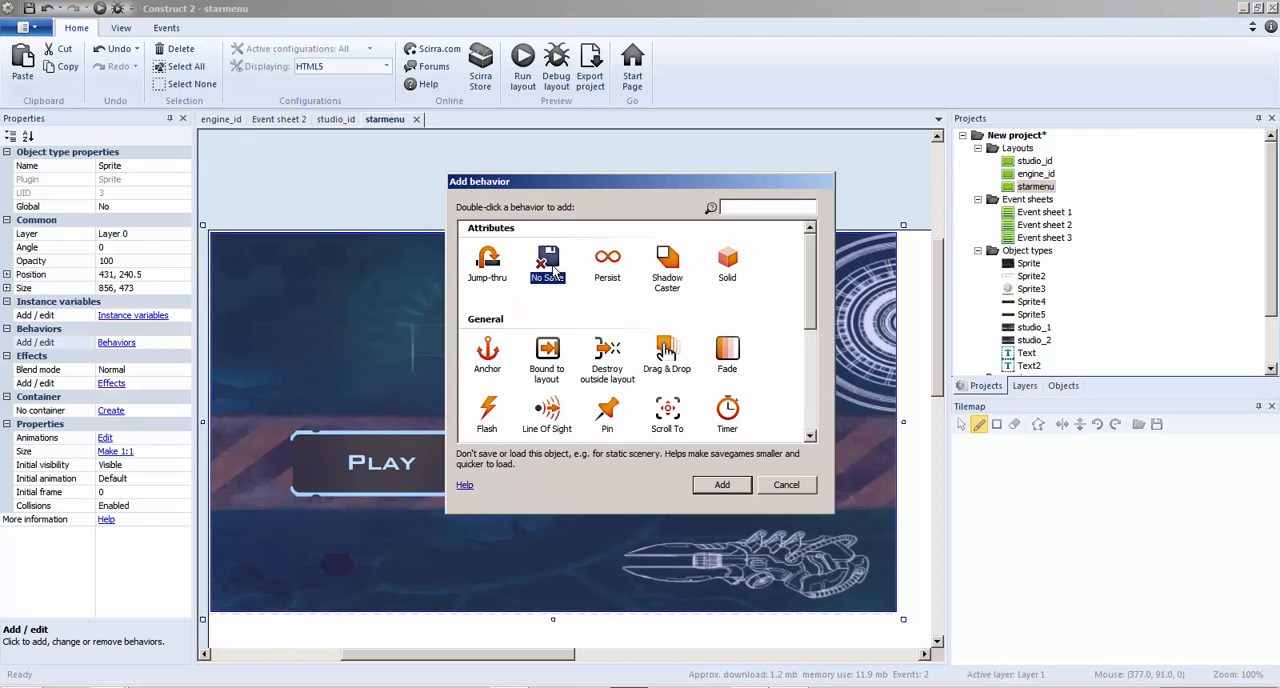
{"action": "double_click", "coordinate": [736, 359]}
{"action": "left_click", "coordinate": [781, 245]}
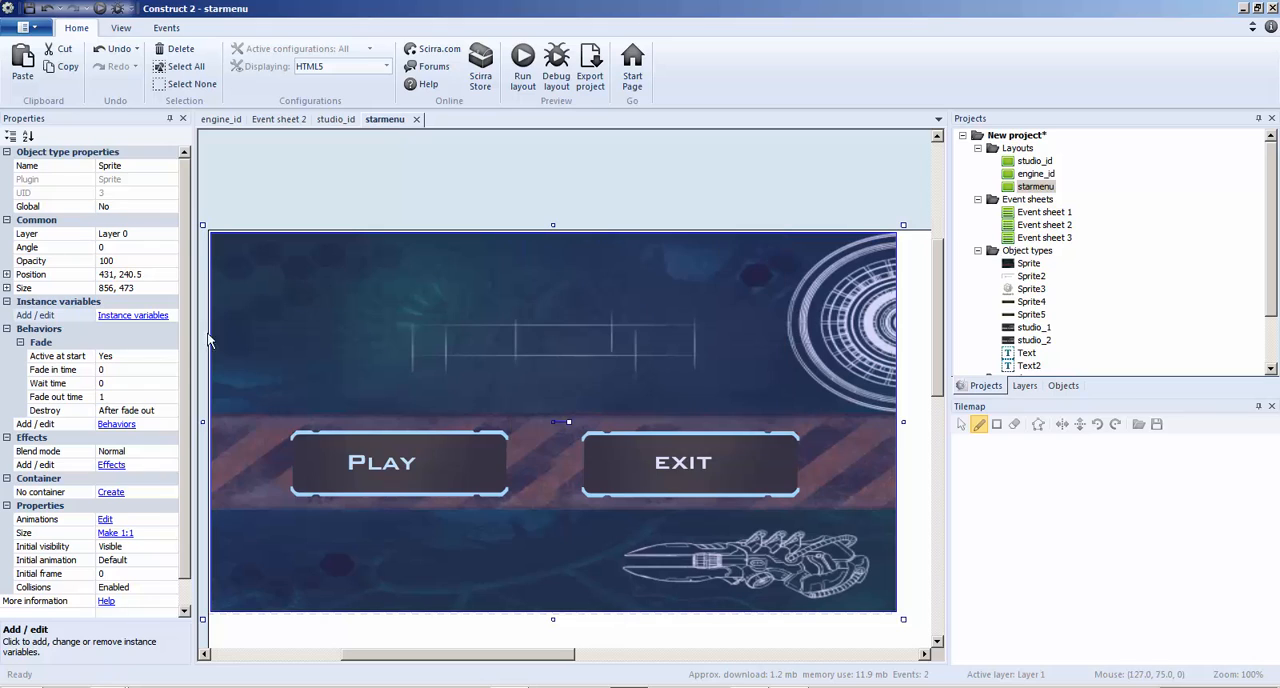
Set the menu background's Fade behavior to a fade in time of 1 and a fade out time of 0
{"action": "left_click", "coordinate": [131, 369]}
{"action": "type", "text": "1"}
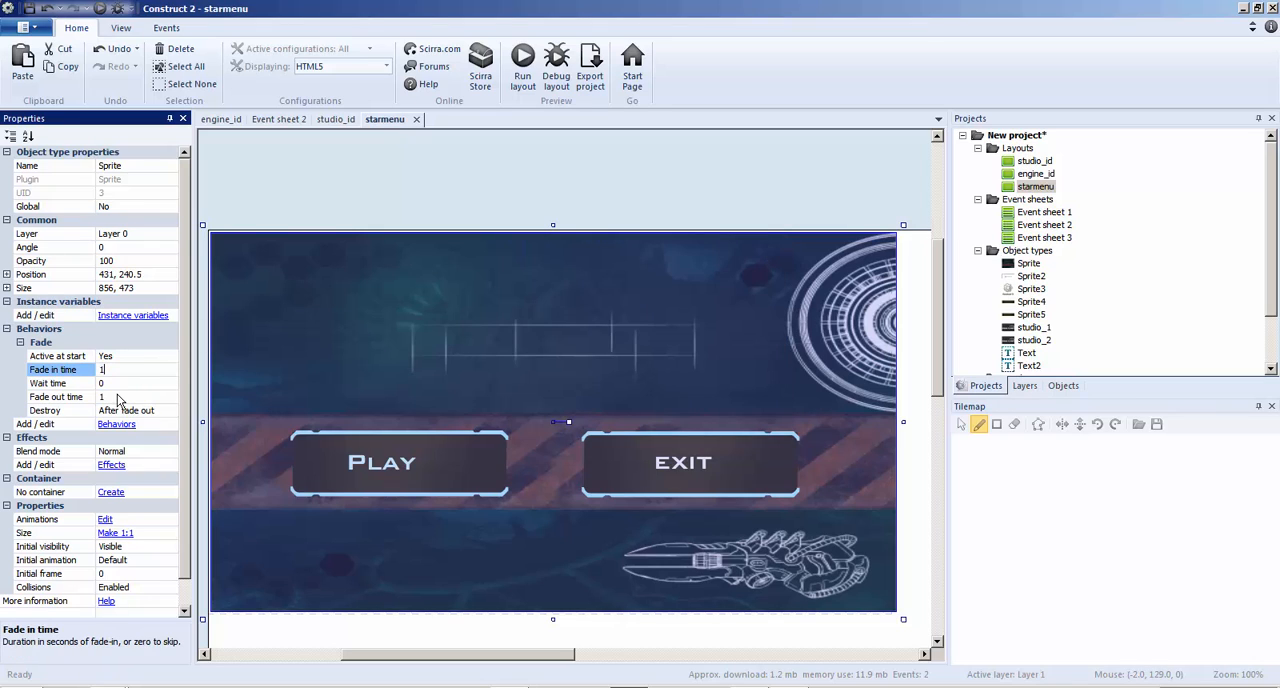
{"action": "left_click", "coordinate": [120, 397]}
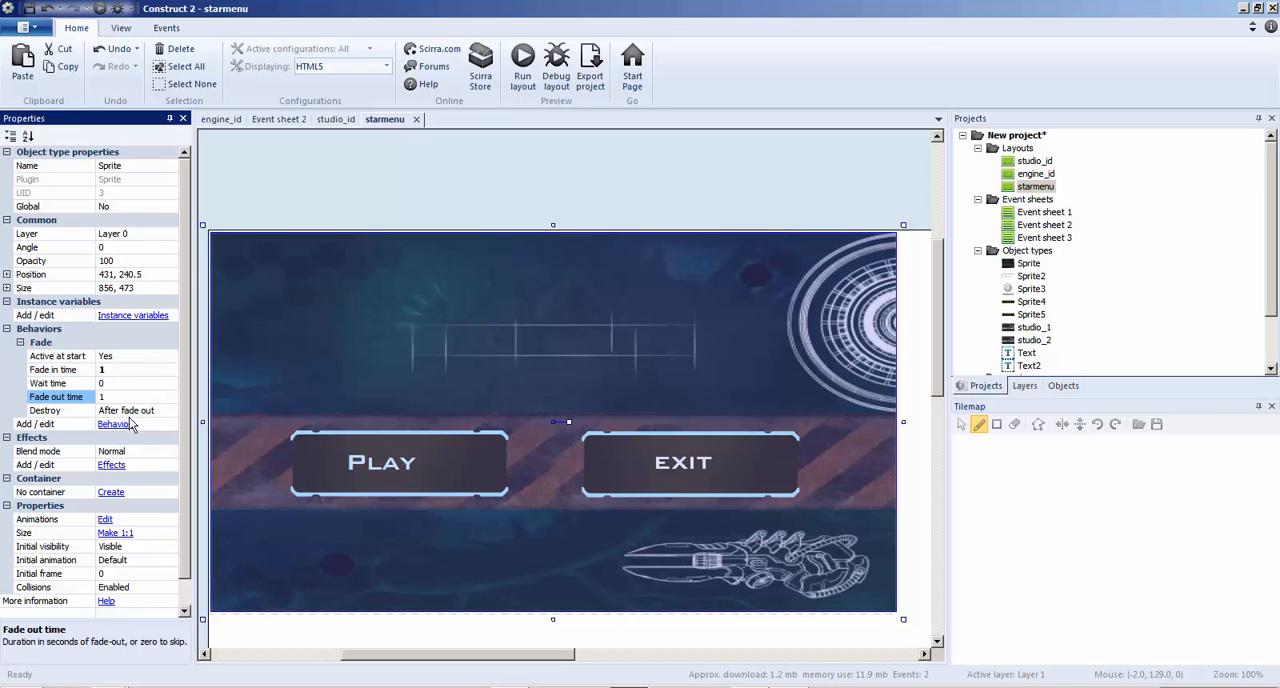
{"action": "left_click", "coordinate": [95, 386]}
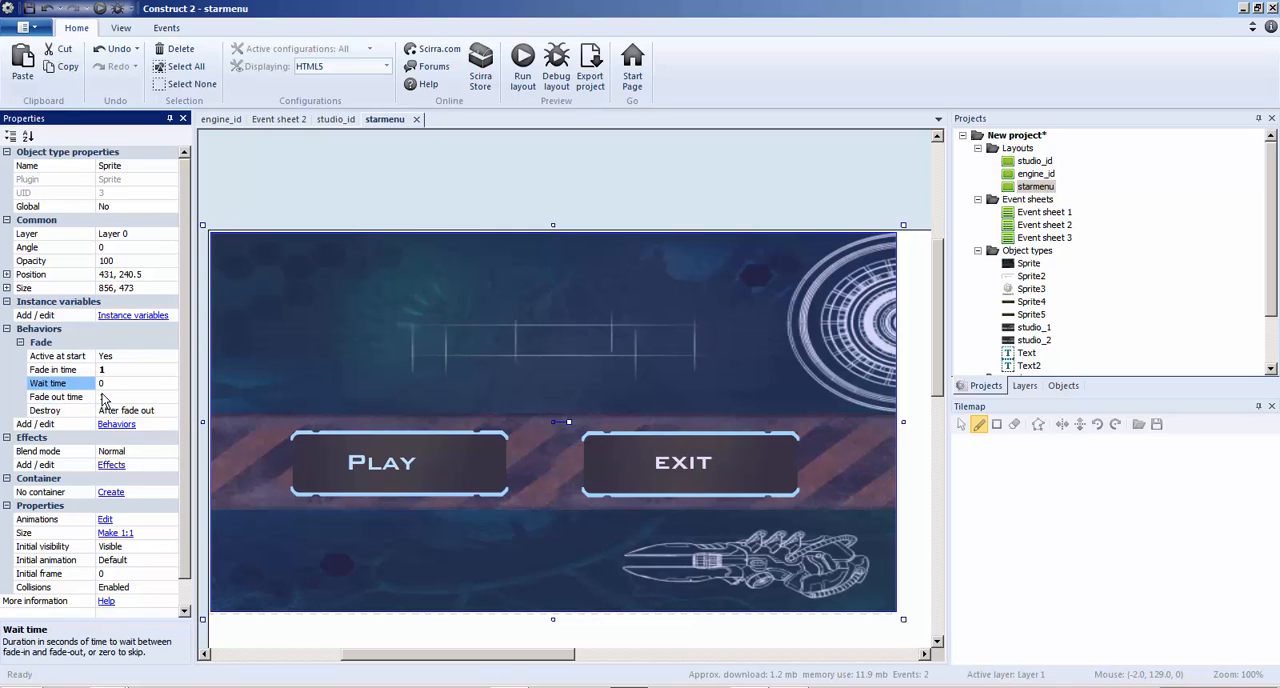
{"action": "left_click", "coordinate": [102, 397]}
{"action": "type", "text": "0"}
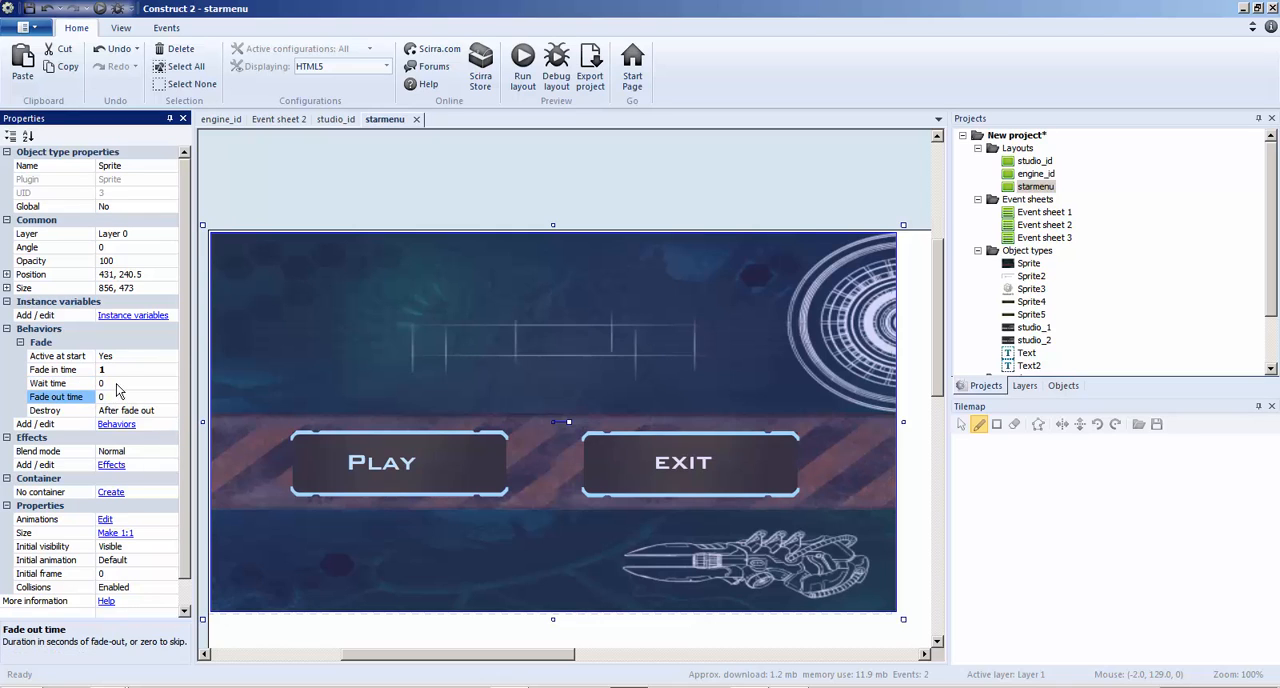
{"action": "left_click", "coordinate": [304, 175]}
Open the engine_id layout, preview its transition to the starmenu with the fading background, and close the preview
{"action": "left_click", "coordinate": [270, 120]}
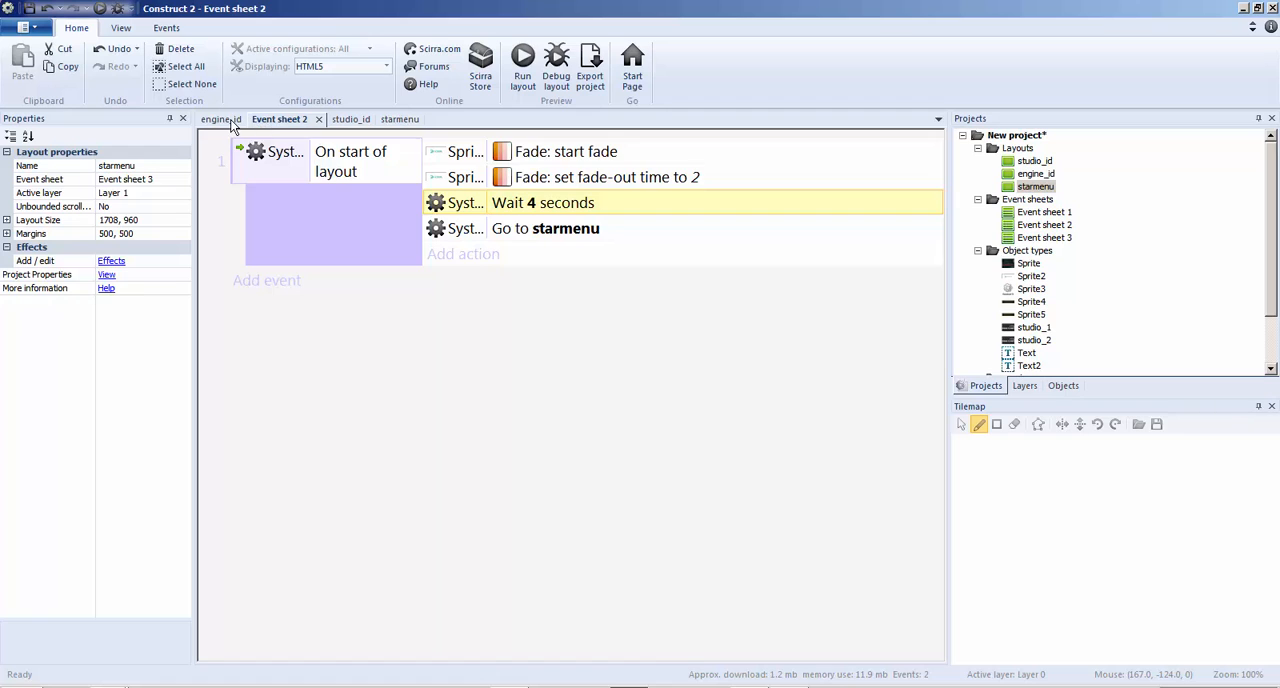
{"action": "left_click", "coordinate": [221, 119]}
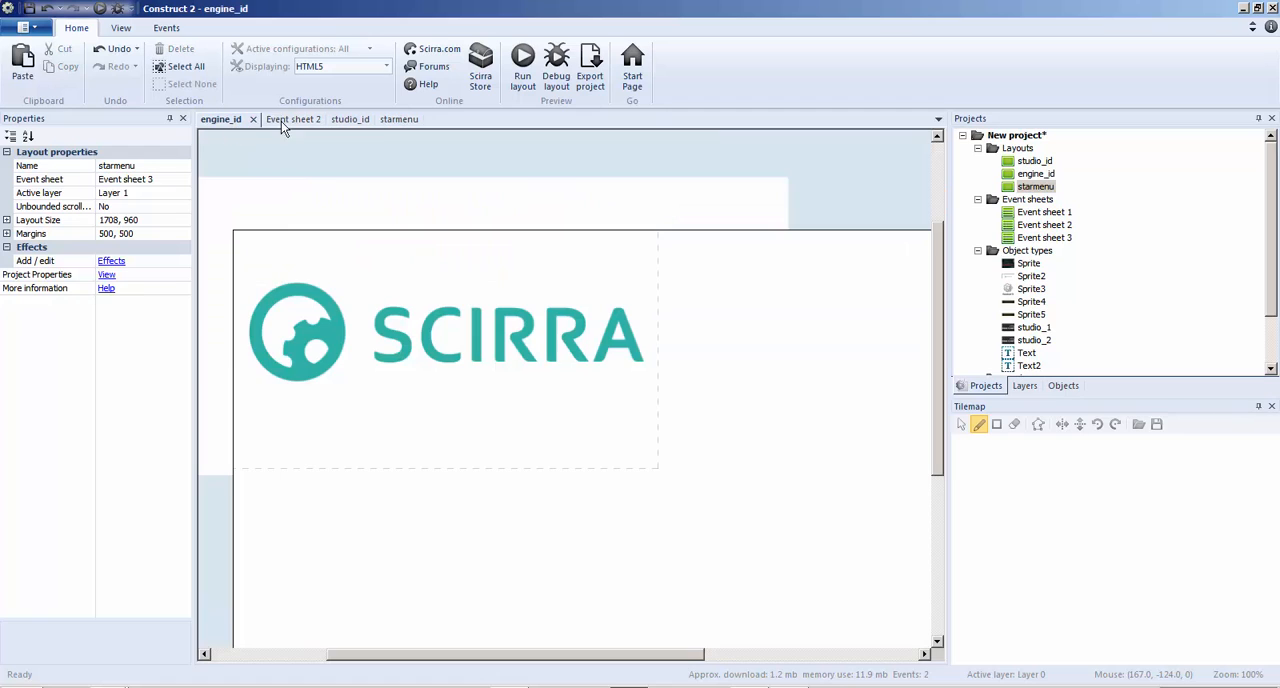
{"action": "left_click", "coordinate": [523, 70]}
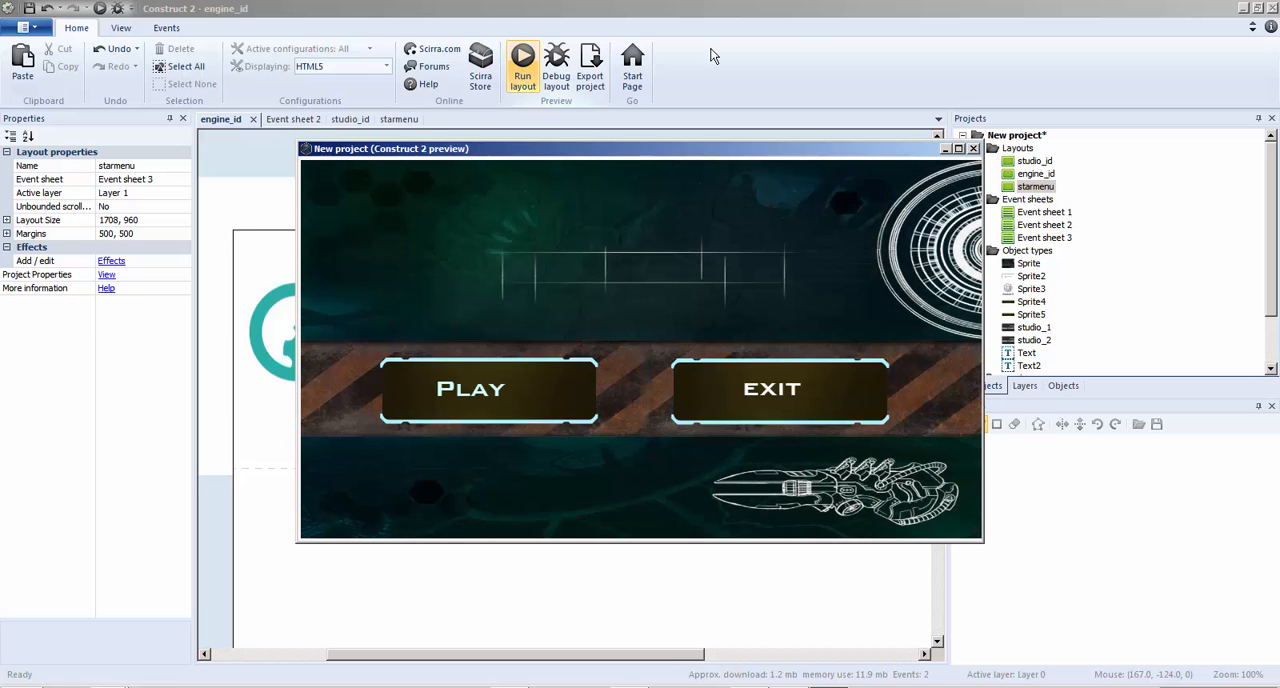
{"action": "left_click", "coordinate": [973, 149]}
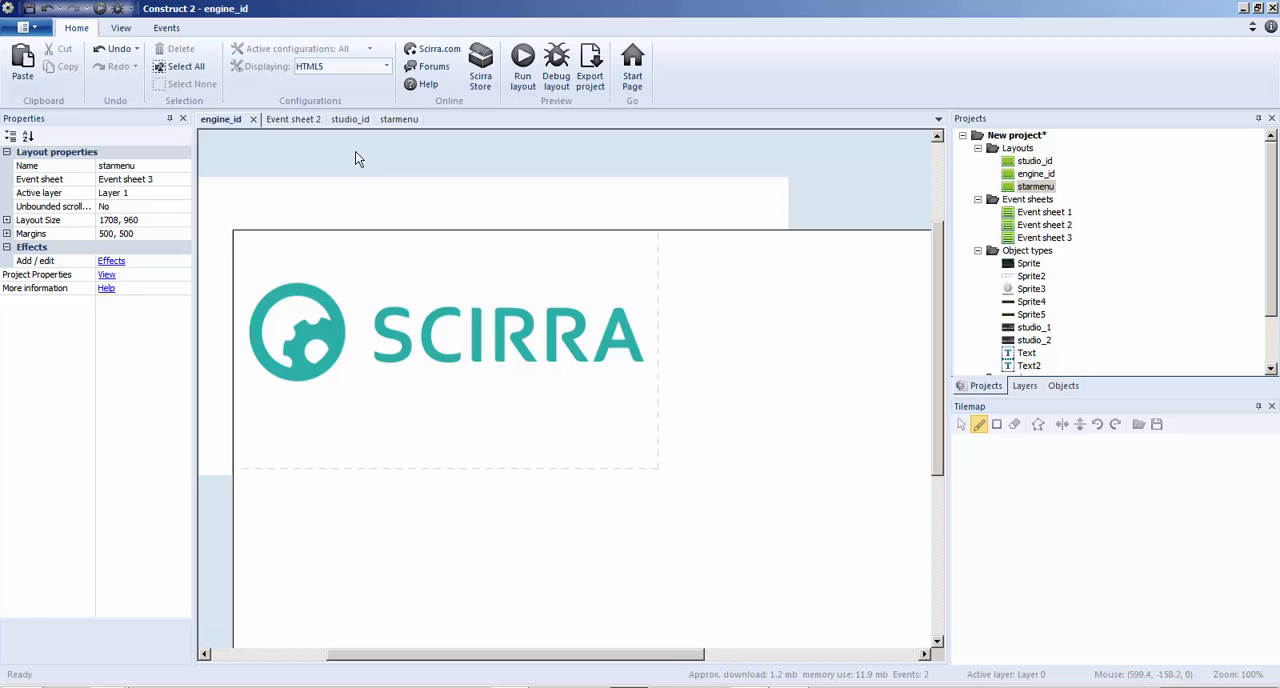
Set the System Wait action before Go to starmenu in Event sheet 2 to 1 second
{"action": "left_click", "coordinate": [440, 290]}
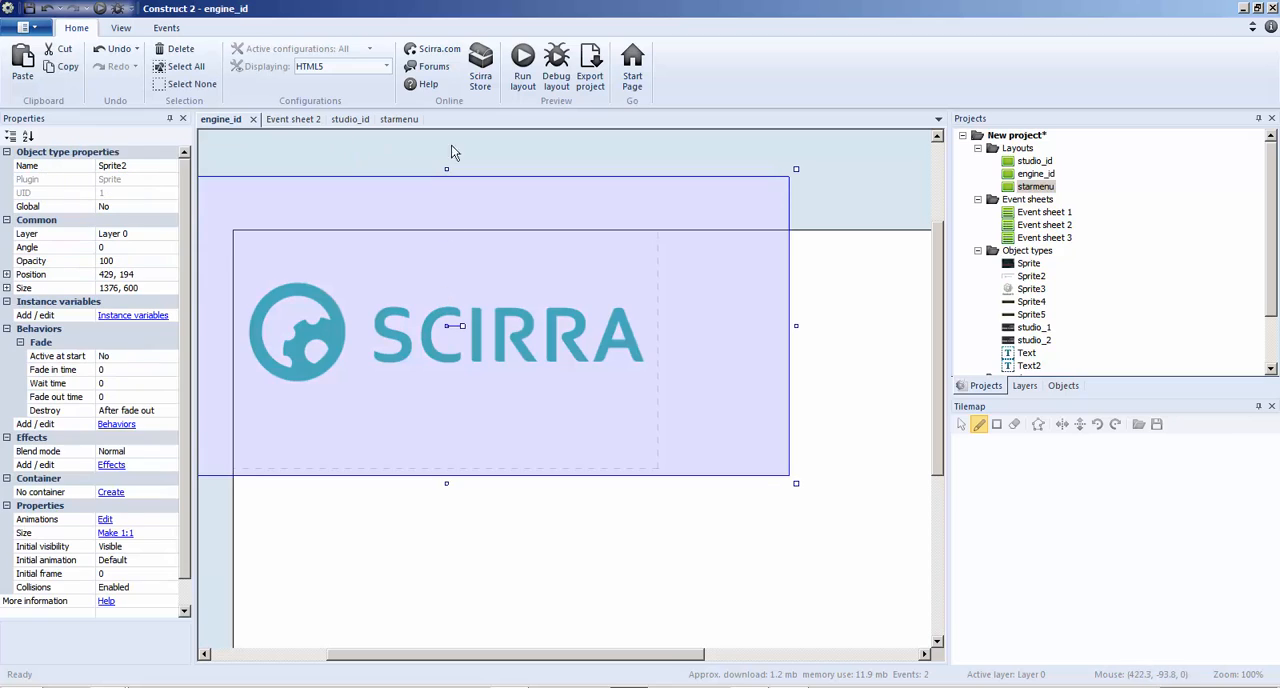
{"action": "left_click", "coordinate": [292, 119]}
{"action": "double_click", "coordinate": [541, 203]}
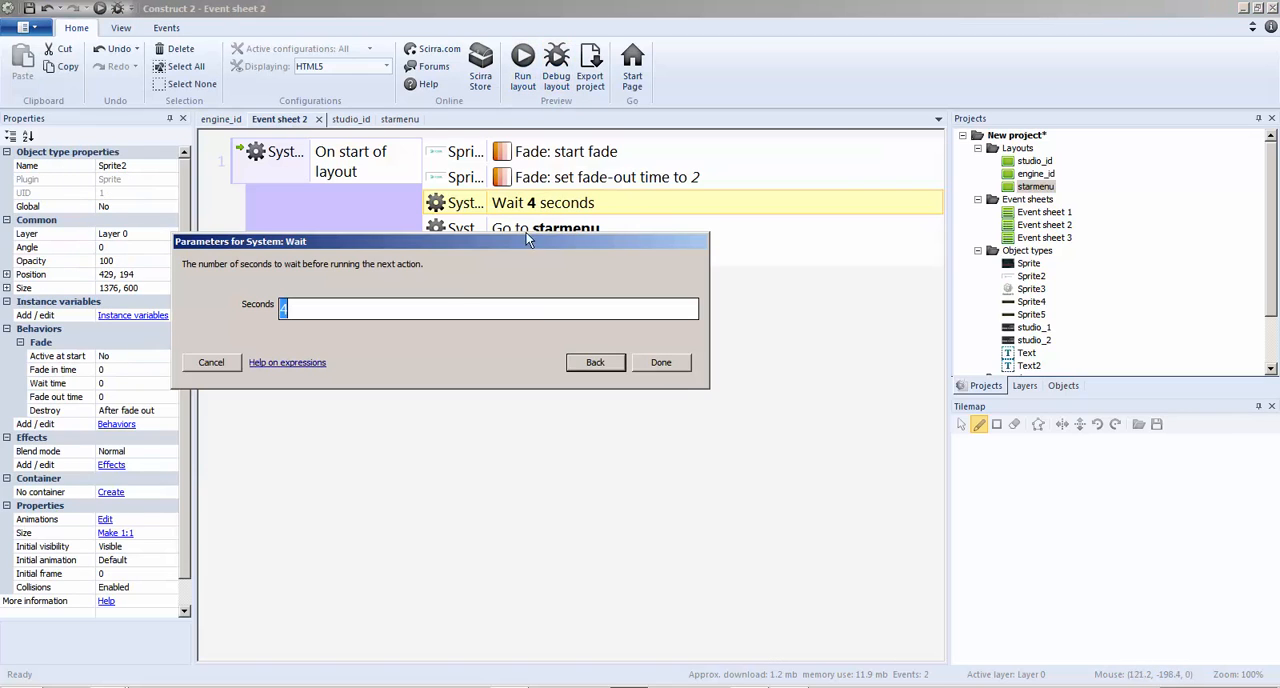
{"action": "type", "text": "1"}
{"action": "left_click", "coordinate": [660, 363]}
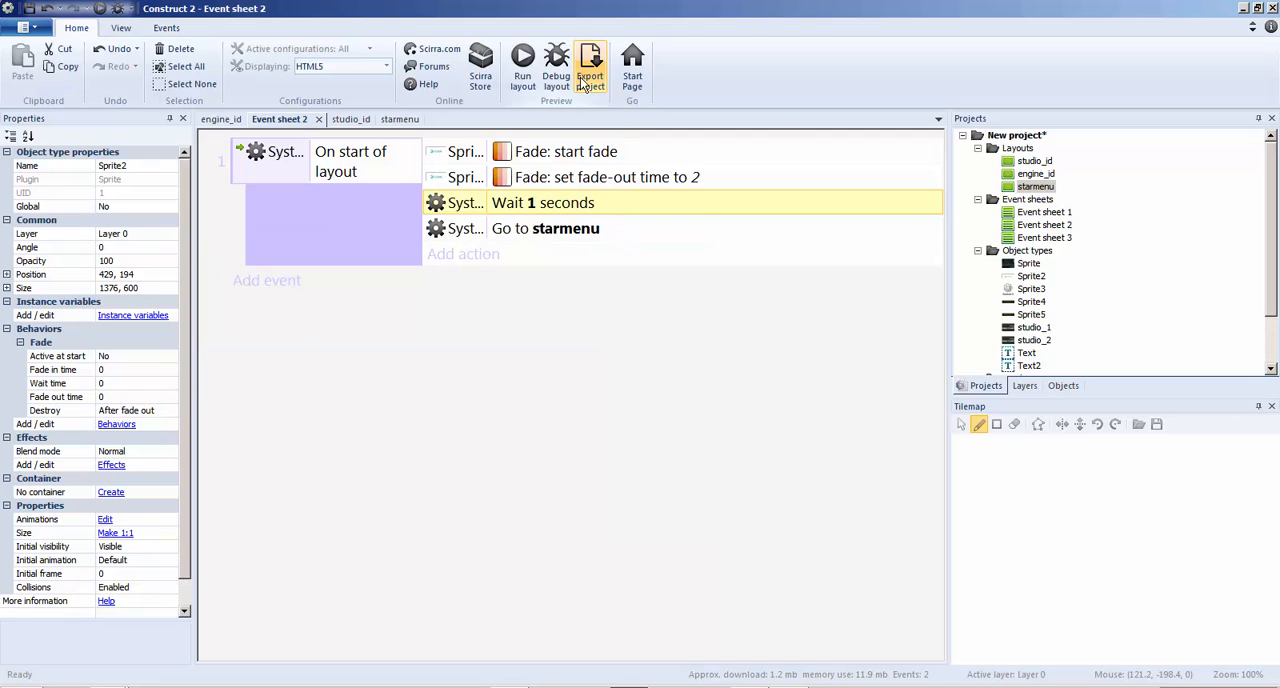
Try a value of 2 seconds for the Wait action that precedes Go to starmenu
{"action": "double_click", "coordinate": [496, 204]}
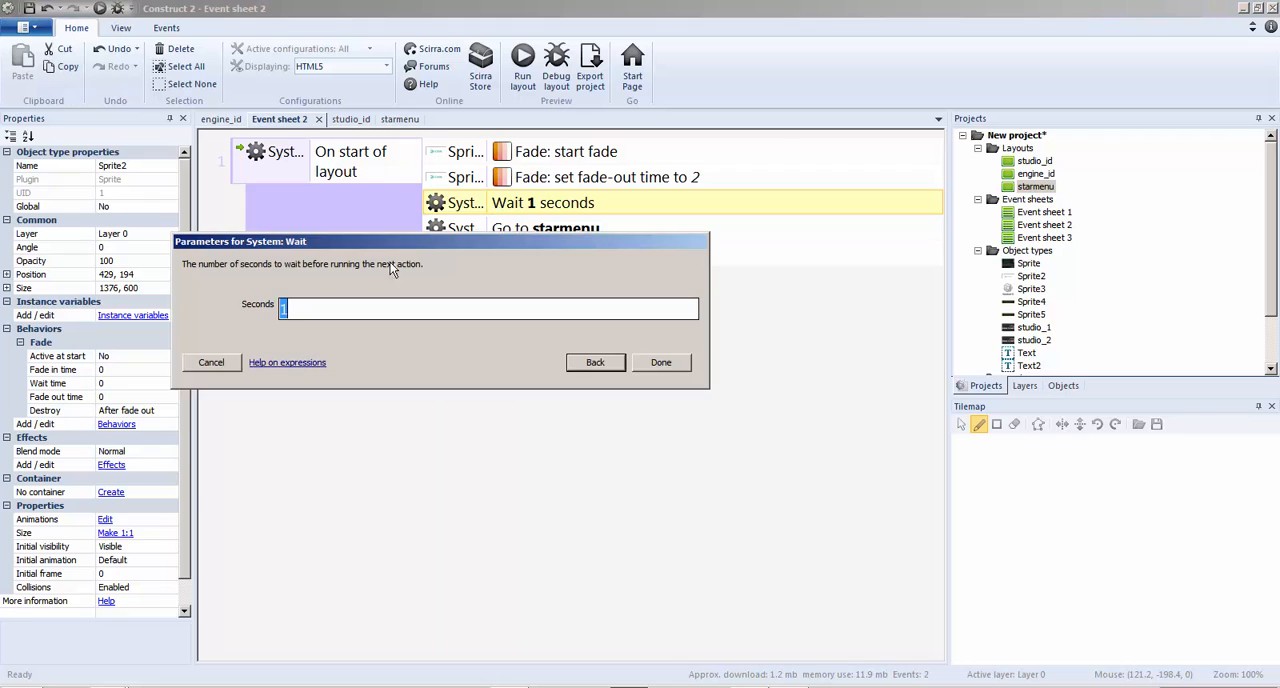
{"action": "type", "text": "2"}
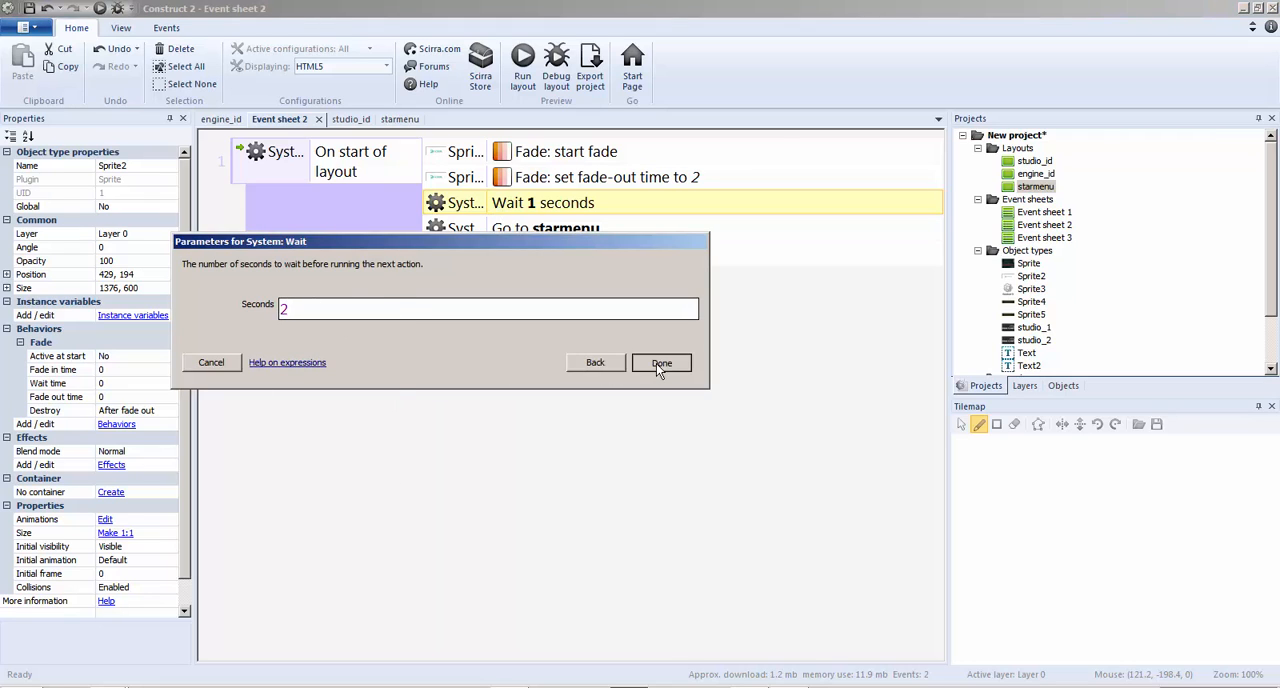
{"action": "left_click", "coordinate": [661, 363]}
{"action": "left_click", "coordinate": [528, 83]}
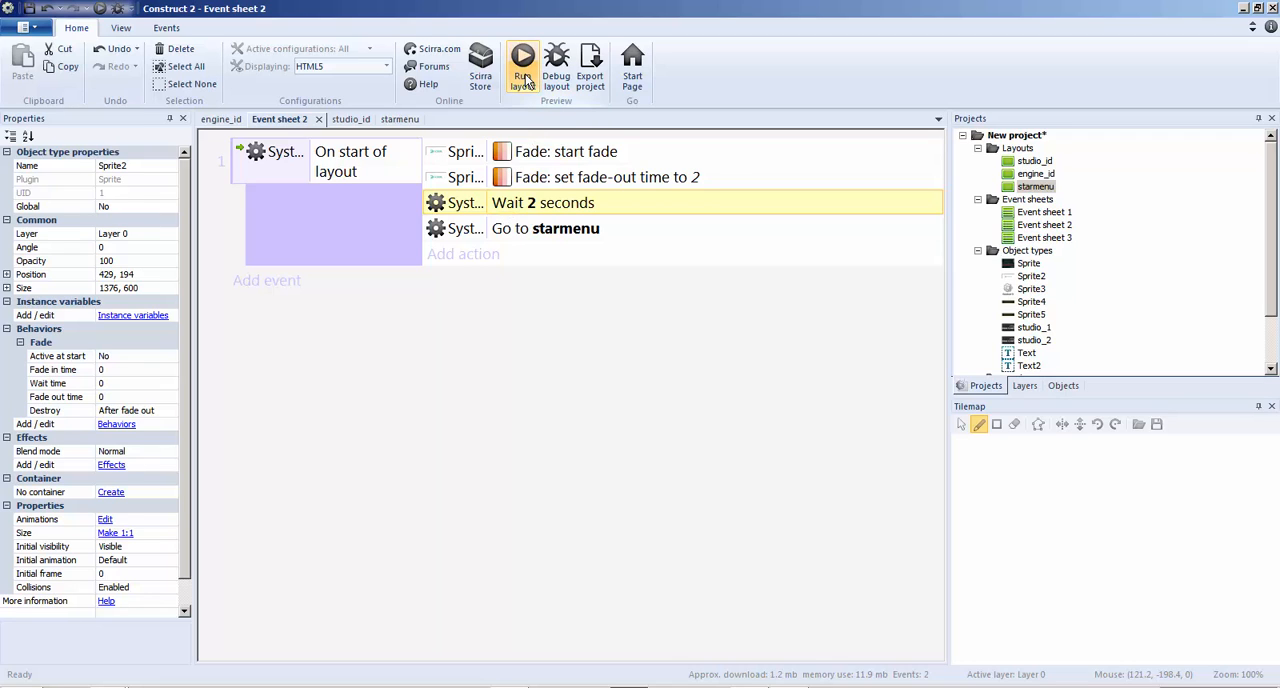
Change the Wait action before Go to starmenu to 1 second, preview the transition and close the preview
{"action": "double_click", "coordinate": [543, 205]}
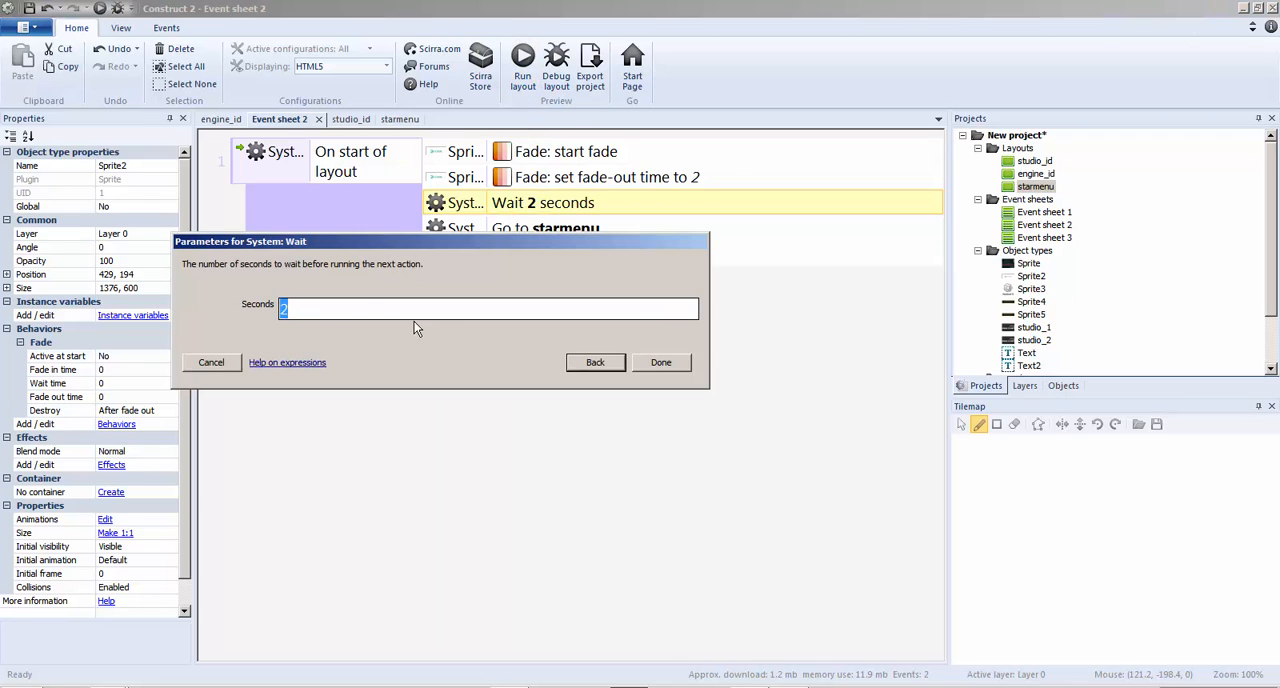
{"action": "type", "text": "1"}
{"action": "left_click", "coordinate": [660, 362]}
{"action": "left_click", "coordinate": [523, 72]}
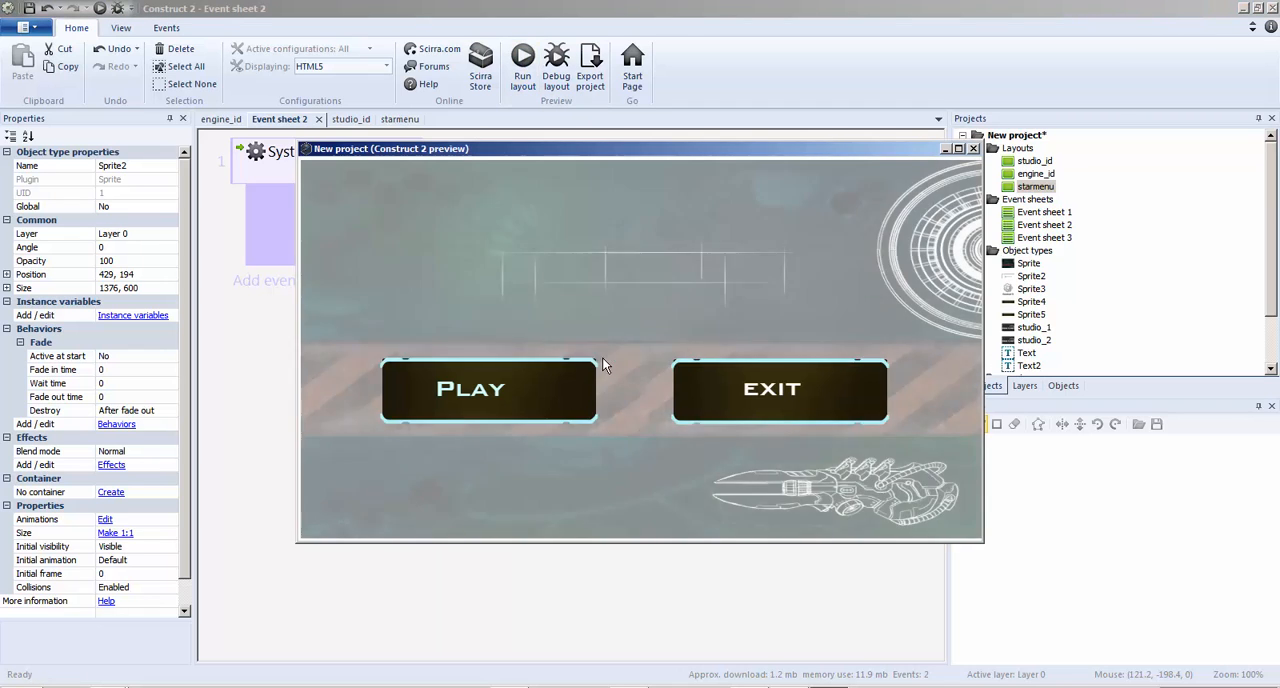
{"action": "left_click", "coordinate": [973, 148]}
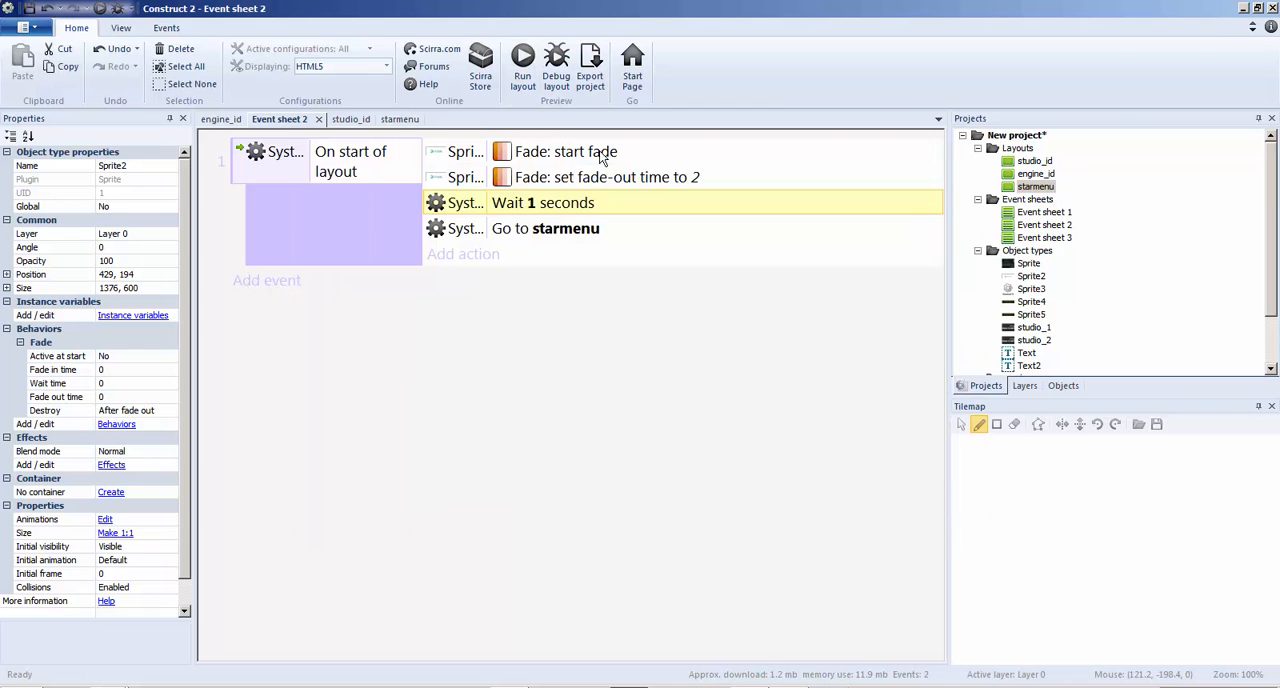
Set the Wait action before Go to starmenu to 2 seconds, preview the transition and close the preview
{"action": "double_click", "coordinate": [526, 210]}
{"action": "type", "text": "2"}
{"action": "left_click", "coordinate": [660, 362]}
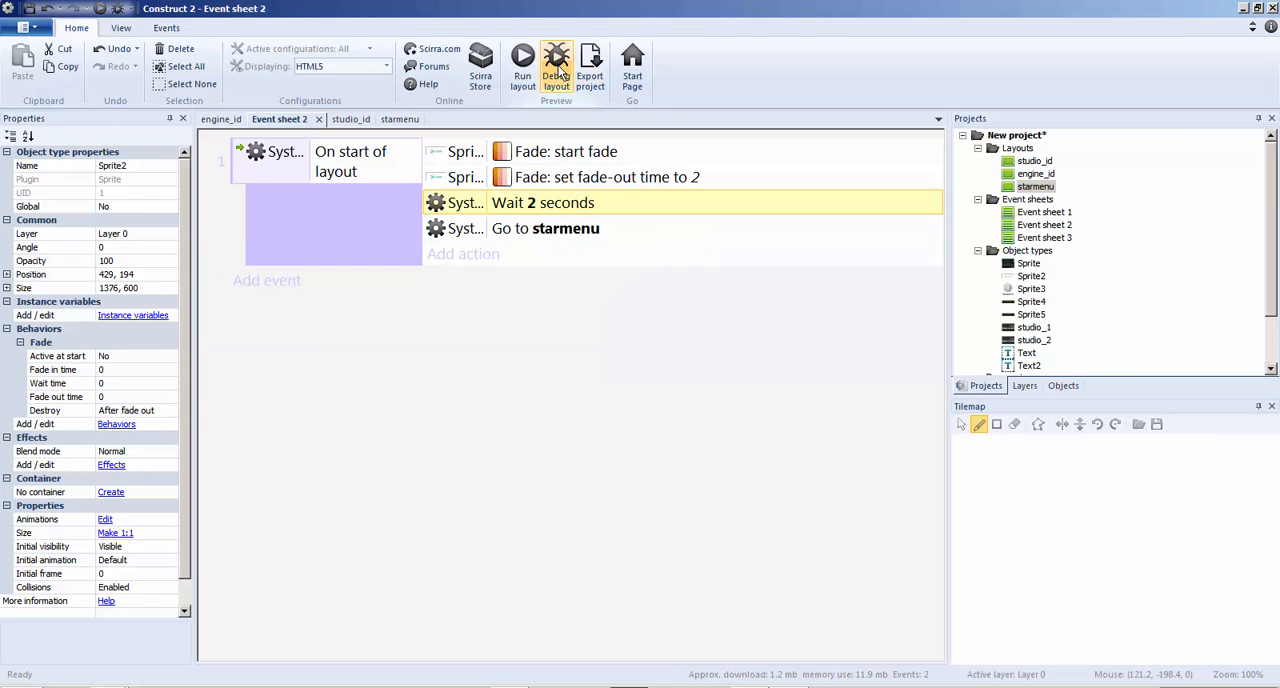
{"action": "left_click", "coordinate": [521, 82]}
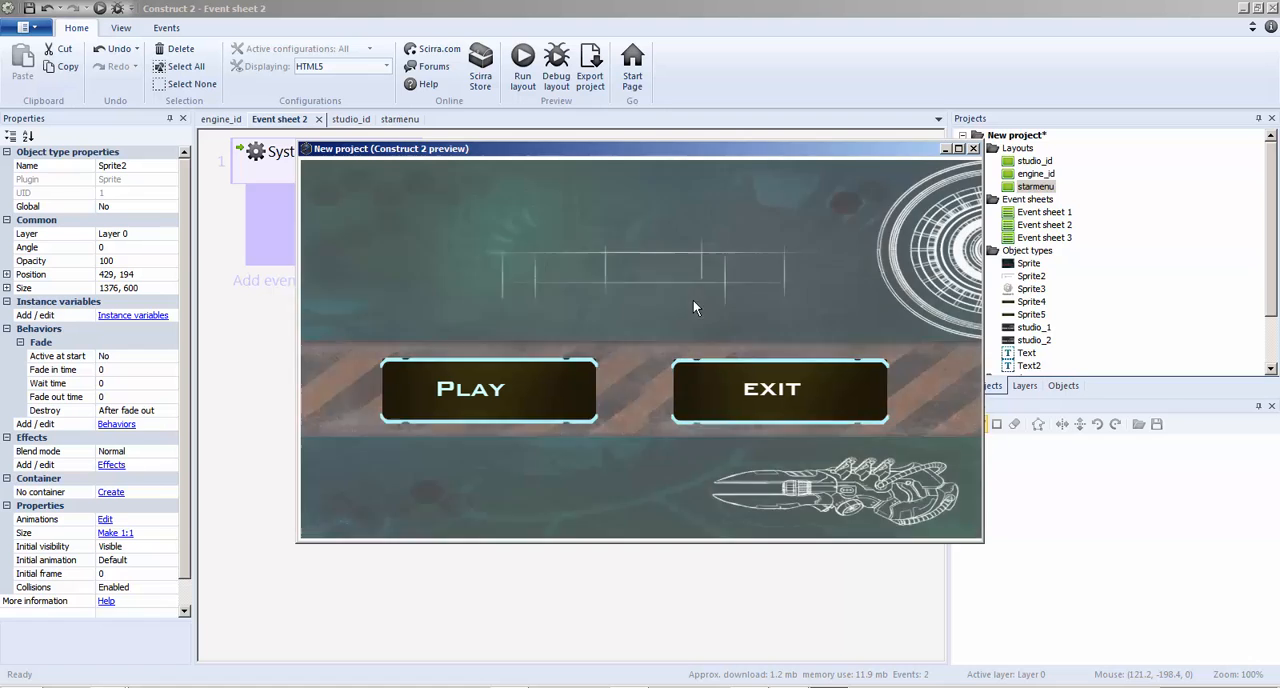
{"action": "left_click", "coordinate": [973, 148]}
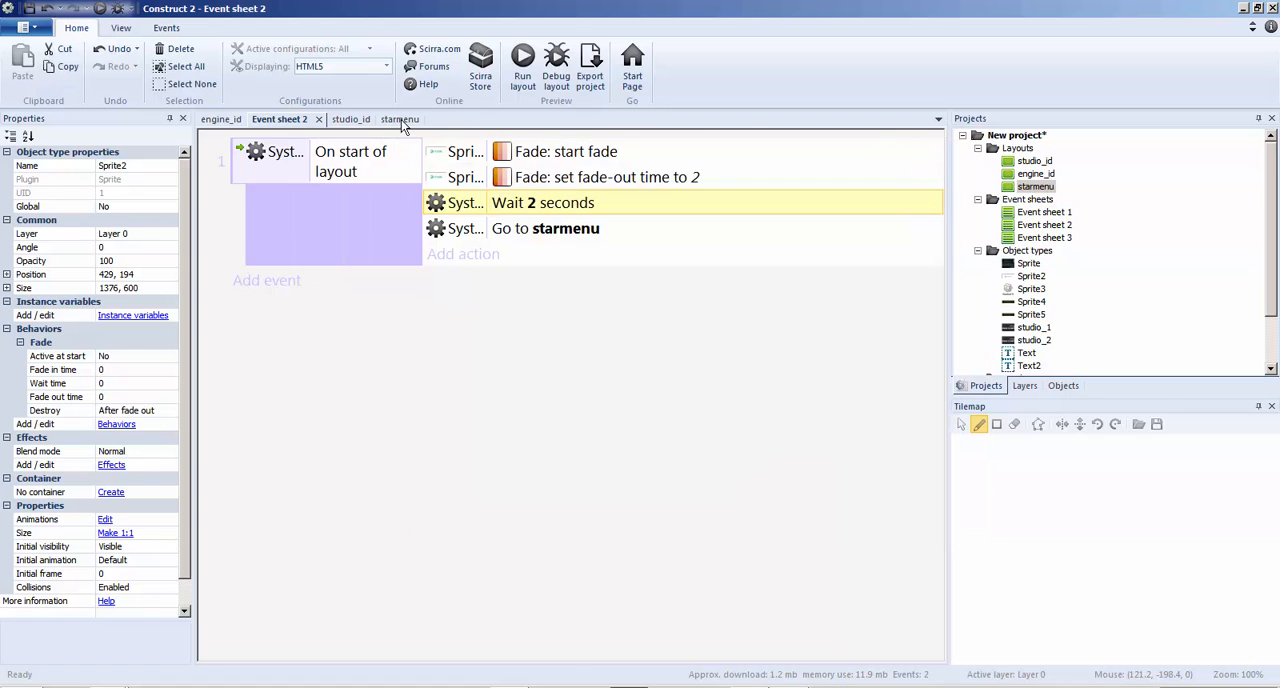
Close the starmenu, Event sheet 2 and engine_id views, keeping only the studio_id layout open
{"action": "left_click", "coordinate": [401, 119]}
{"action": "left_click", "coordinate": [425, 119]}
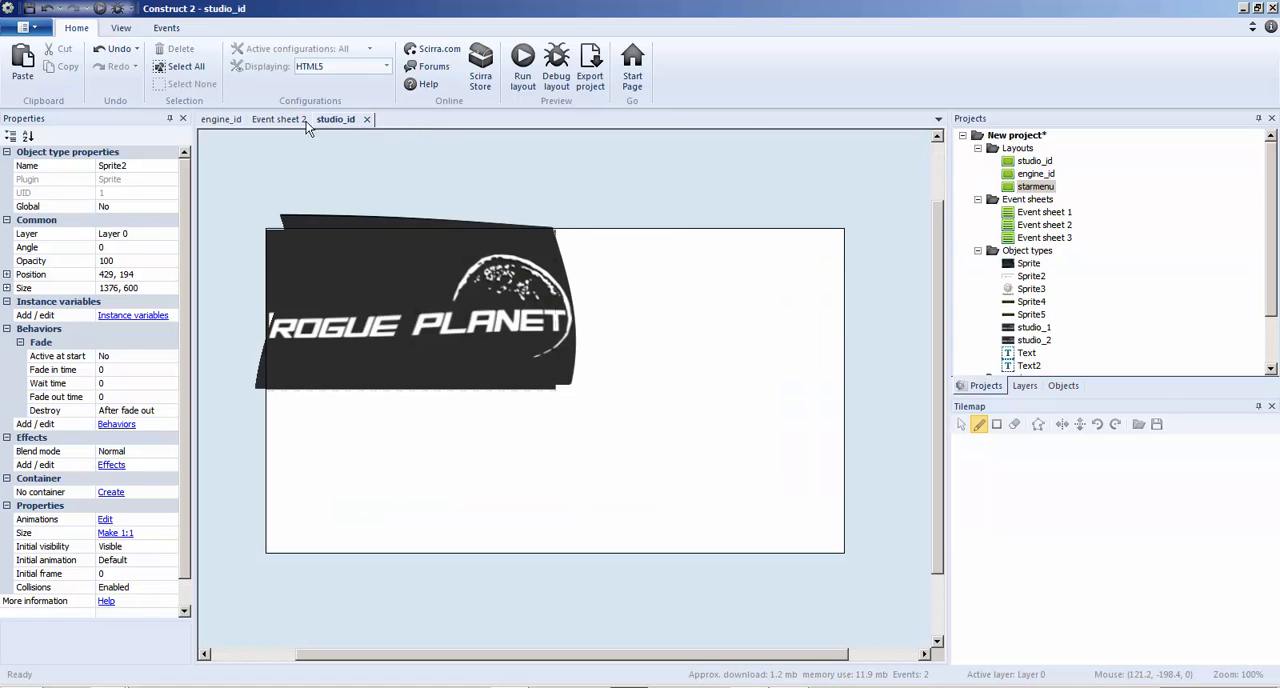
{"action": "left_click", "coordinate": [300, 119]}
{"action": "left_click", "coordinate": [314, 119]}
{"action": "left_click", "coordinate": [220, 121]}
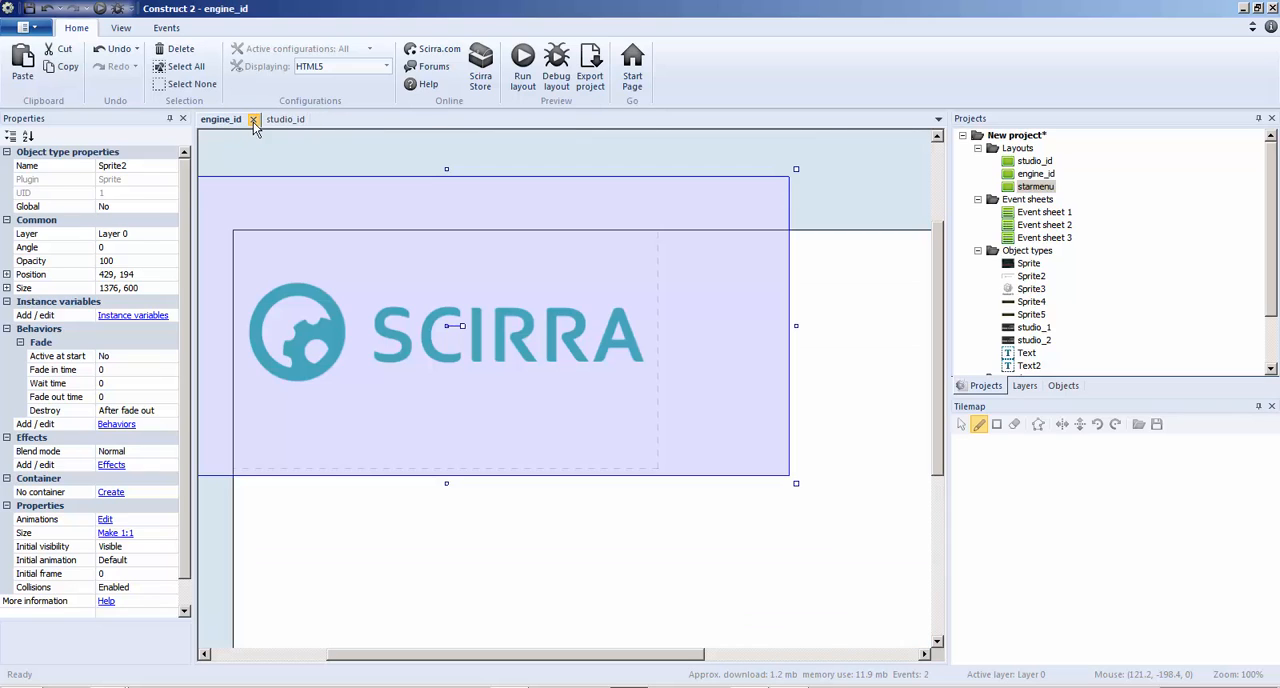
{"action": "left_click", "coordinate": [253, 120]}
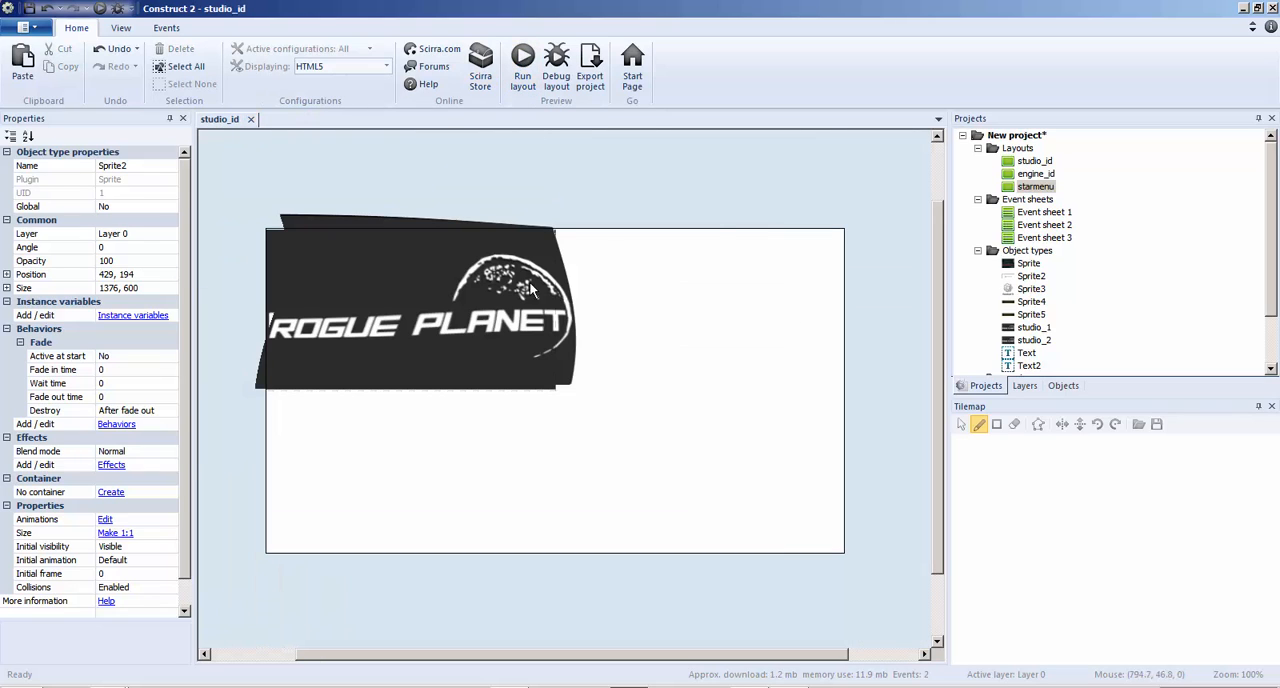
Set the Wait action before Go to engine_id in Event sheet 1 to 4 seconds, preview the full intro and close the preview
{"action": "left_click", "coordinate": [1044, 213]}
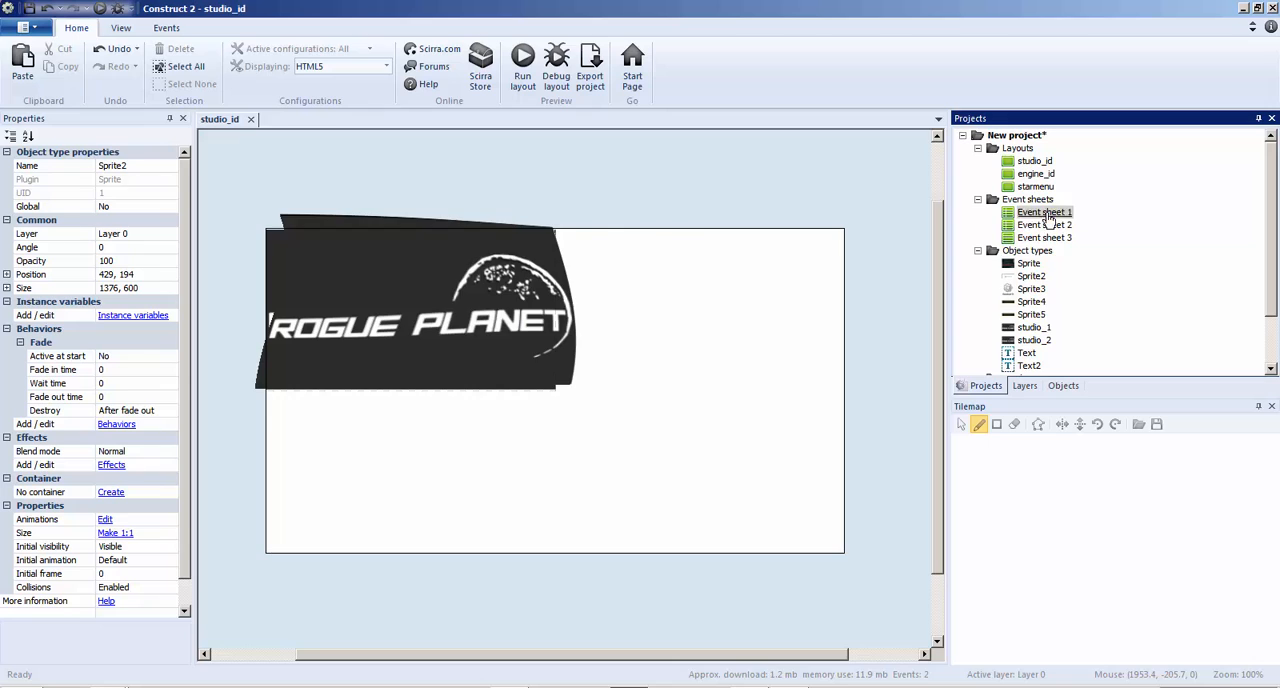
{"action": "double_click", "coordinate": [1046, 214]}
{"action": "double_click", "coordinate": [564, 330]}
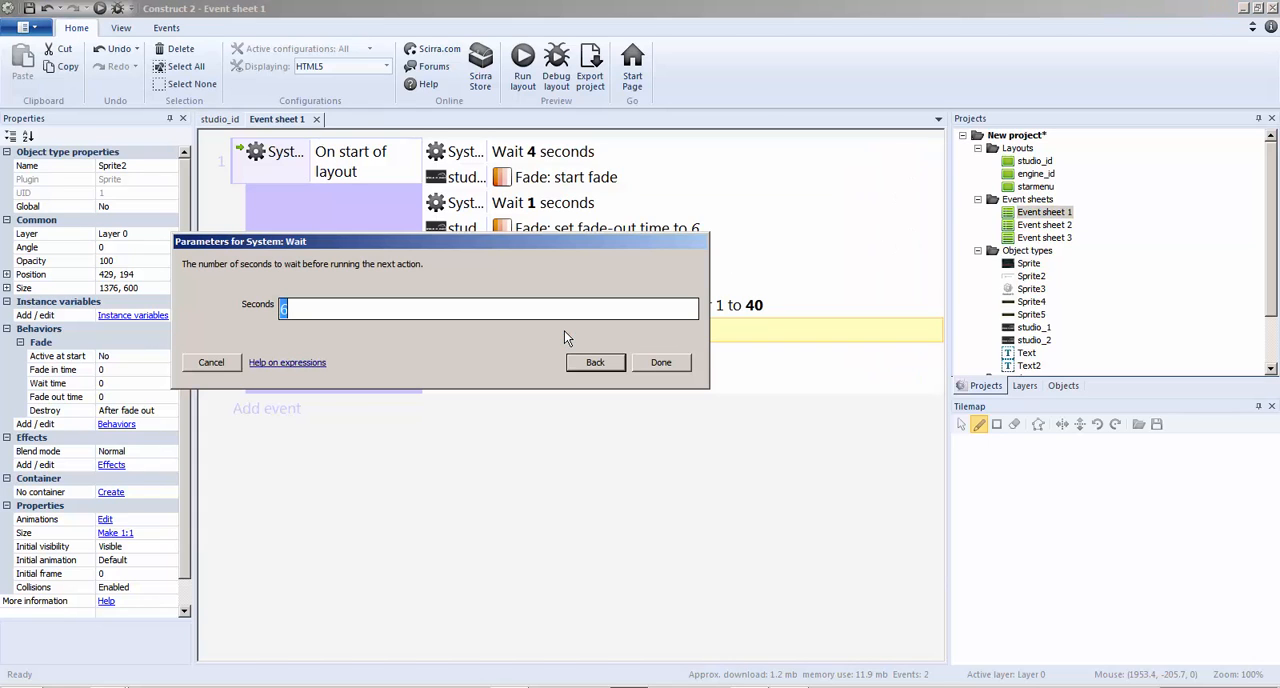
{"action": "left_click", "coordinate": [663, 365]}
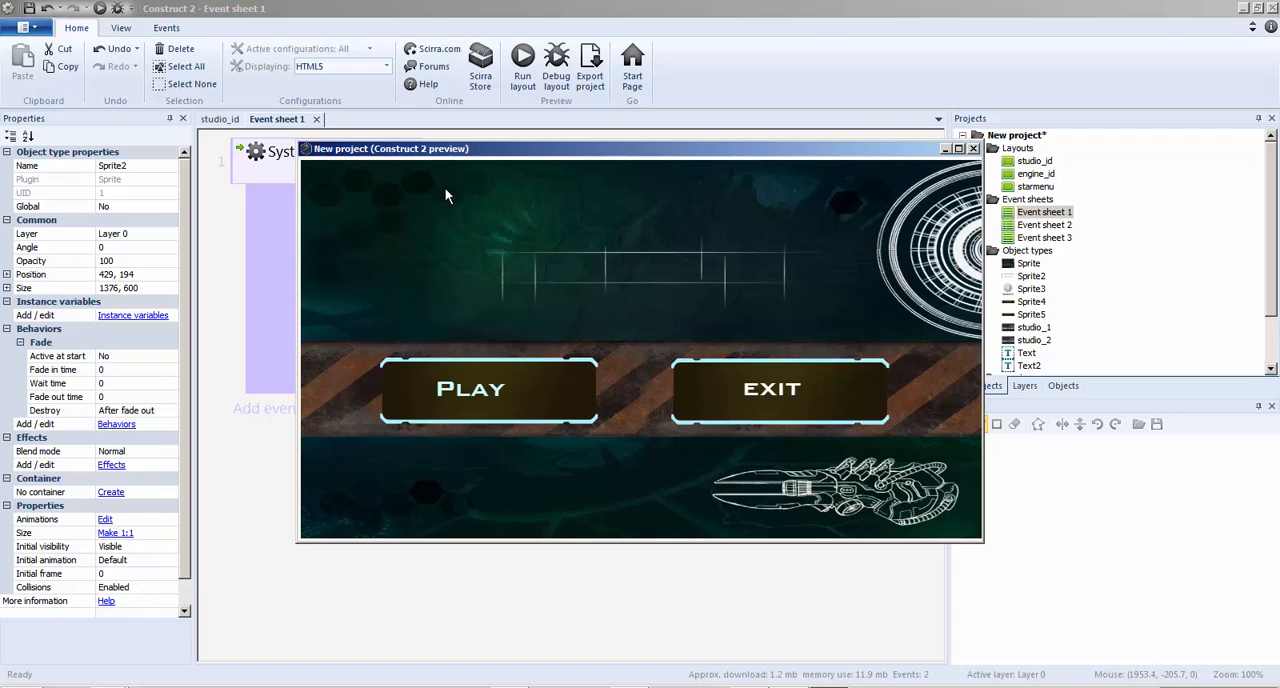
{"action": "left_click", "coordinate": [974, 150]}
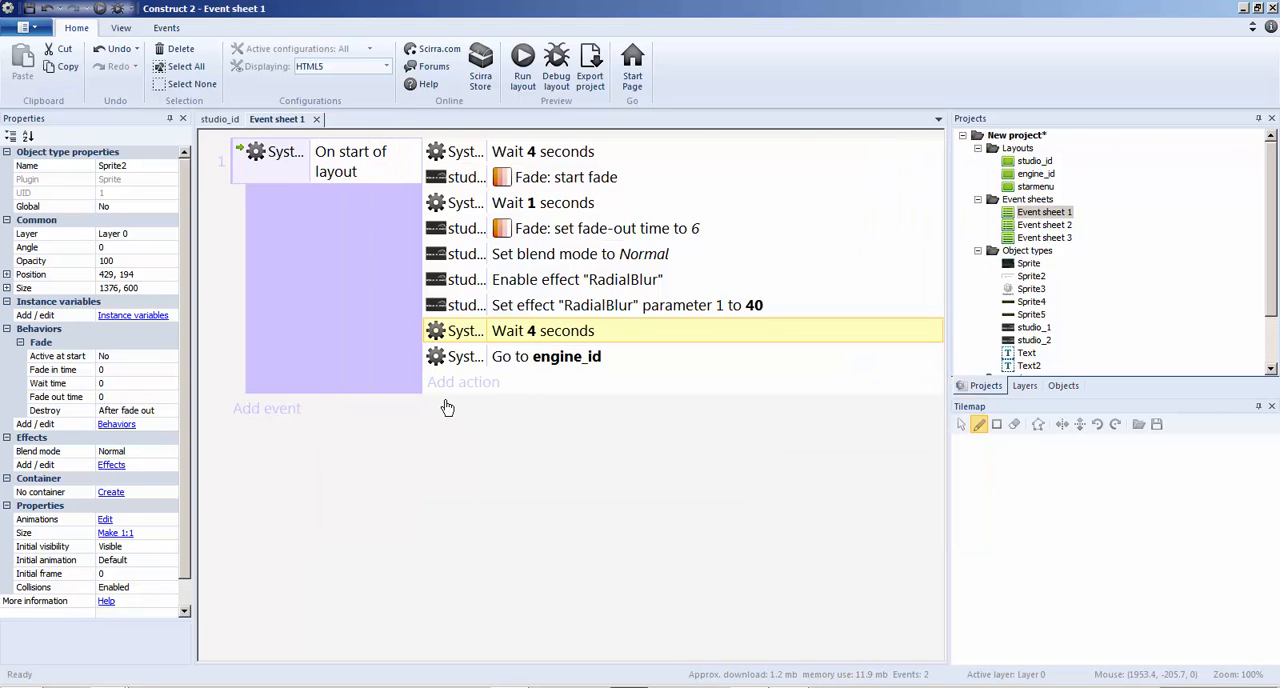